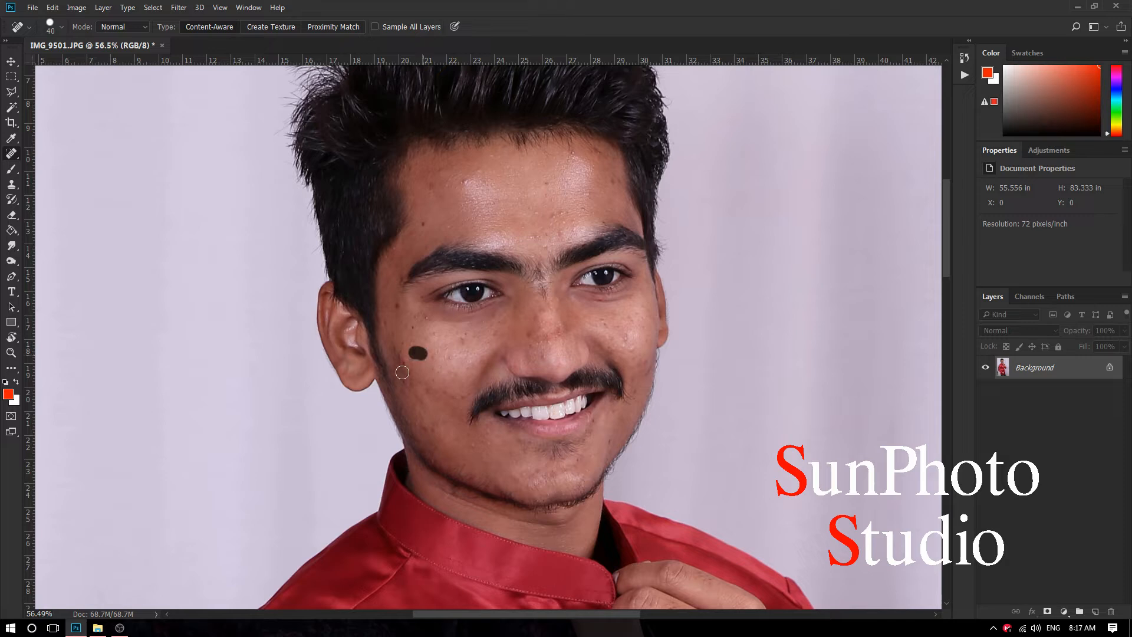
# Step: Heal the dark spots on the cheek nearest the visible ear with the Spot Healing Brush
pyautogui.click(403, 355)
pyautogui.click(397, 308)
pyautogui.press('[')
pyautogui.click(460, 342)
pyautogui.press(']')
# Step: Heal the blemishes across the forehead, above the eyebrows and at the temples with the Spot Healing Brush
pyautogui.moveTo(419, 217); pyautogui.dragTo(421, 234)
pyautogui.click(402, 256)
pyautogui.click(464, 184)
pyautogui.moveTo(537, 186); pyautogui.dragTo(557, 184)
pyautogui.click(553, 218)
pyautogui.click(541, 244)
pyautogui.moveTo(541, 245); pyautogui.dragTo(557, 244)
pyautogui.click(614, 179)
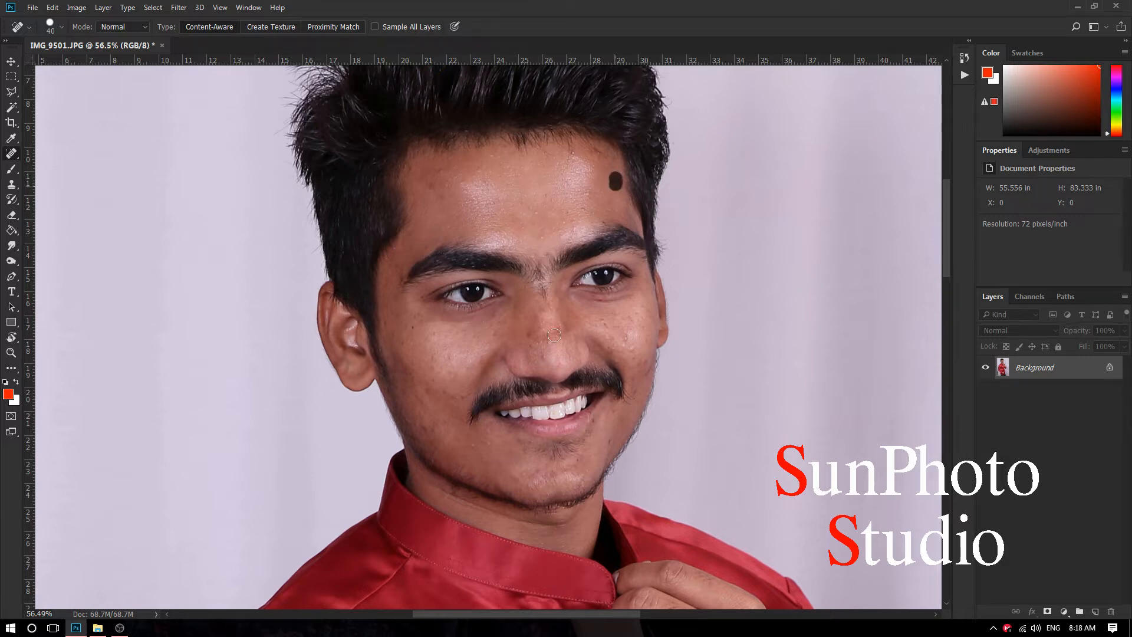
# Step: Heal the spots on the nose, the far cheek and the far side of the jaw
pyautogui.moveTo(554, 335); pyautogui.dragTo(500, 218)
pyautogui.click(514, 196)
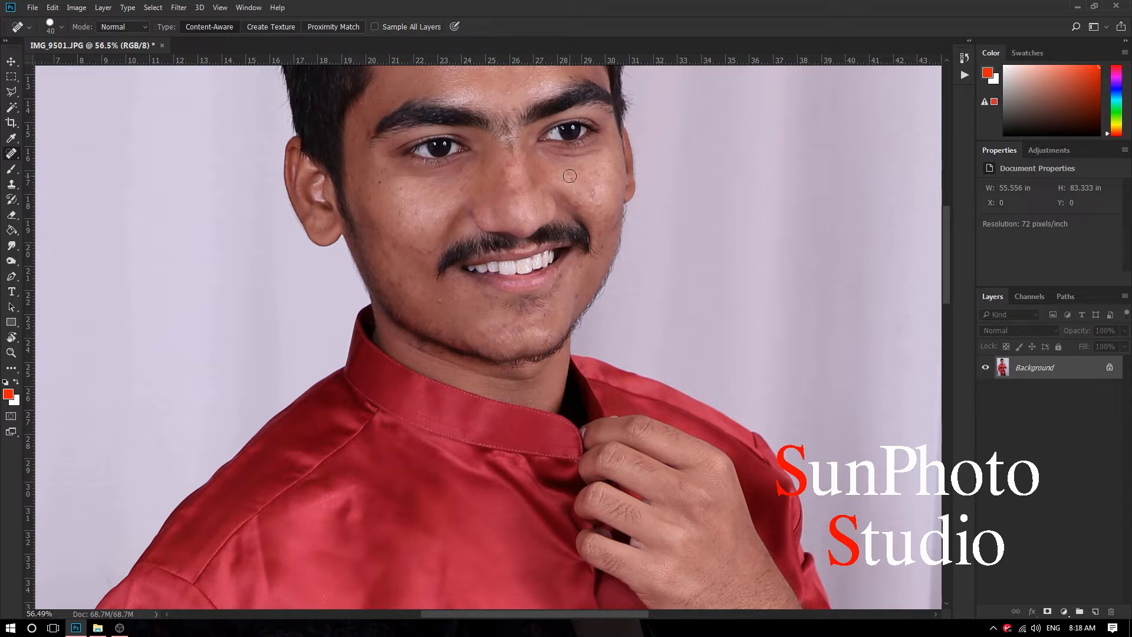
pyautogui.click(597, 200)
pyautogui.click(612, 217)
pyautogui.click(577, 298)
pyautogui.click(583, 267)
pyautogui.click(602, 247)
# Step: Heal the remaining spots on the lower cheek, beside the mouth and below the eye nearest the visible ear
pyautogui.click(439, 302)
pyautogui.moveTo(410, 284)
pyautogui.mouseDown()
pyautogui.moveTo(395, 284)
pyautogui.moveTo(430, 249)
pyautogui.mouseUp()
pyautogui.click(371, 194)
pyautogui.moveTo(372, 190); pyautogui.dragTo(384, 168)
pyautogui.click(391, 165)
pyautogui.click(401, 188)
pyautogui.click(403, 211)
pyautogui.scroll(-2, 413, 195)
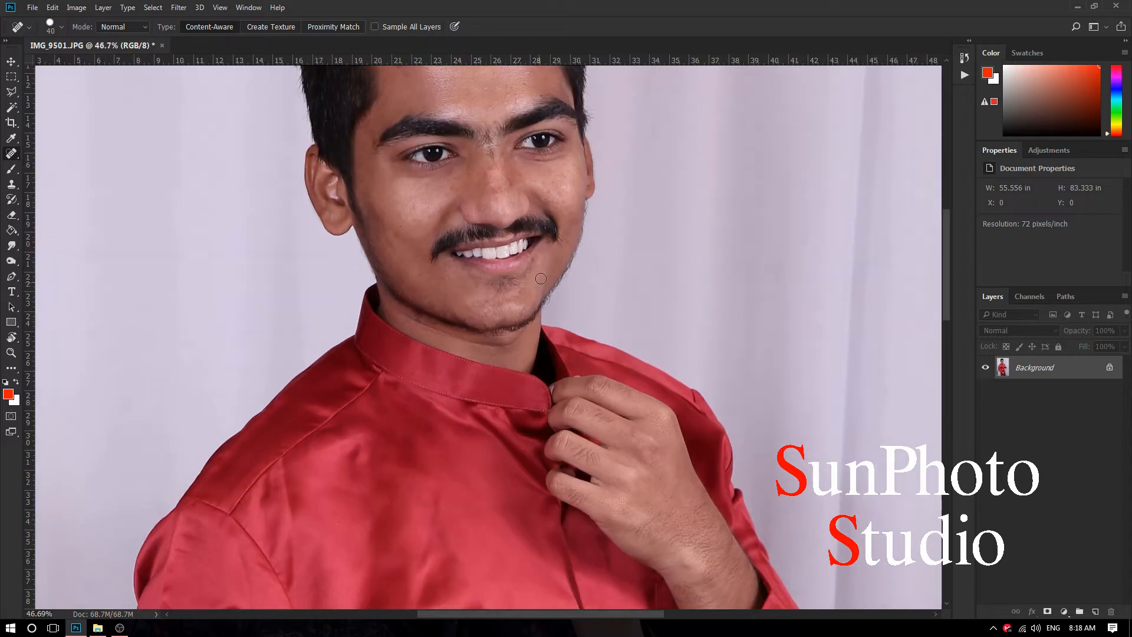
pyautogui.scroll(-12, 534, 260)
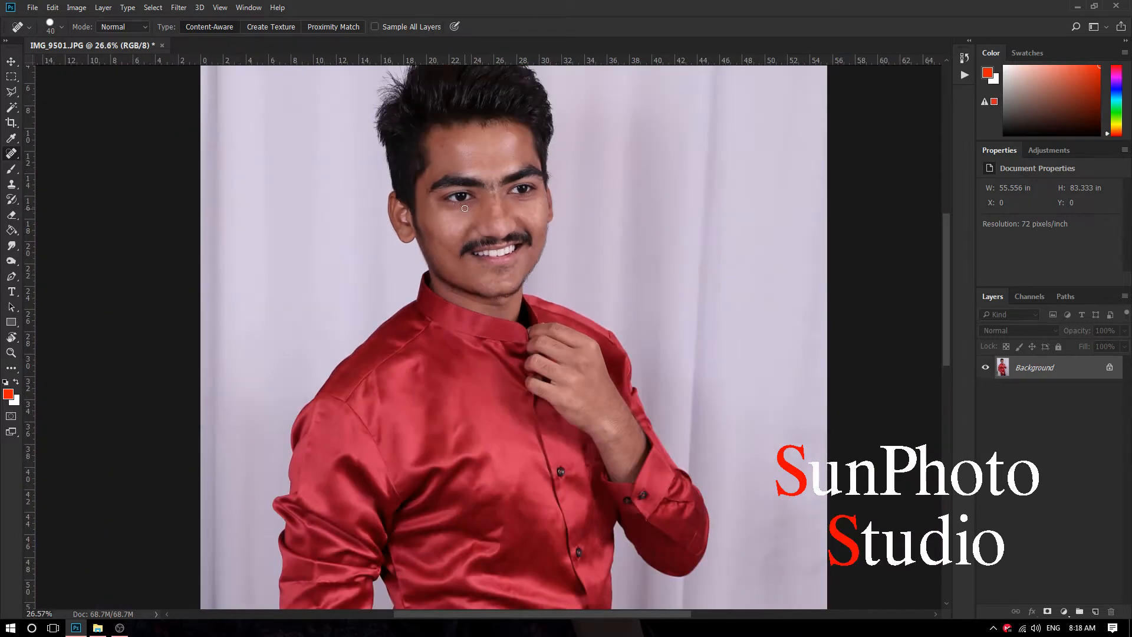
# Step: Select the curtain backdrop around the man with the Magic Wand, including its lower areas beside the shirt
pyautogui.click(13, 120)
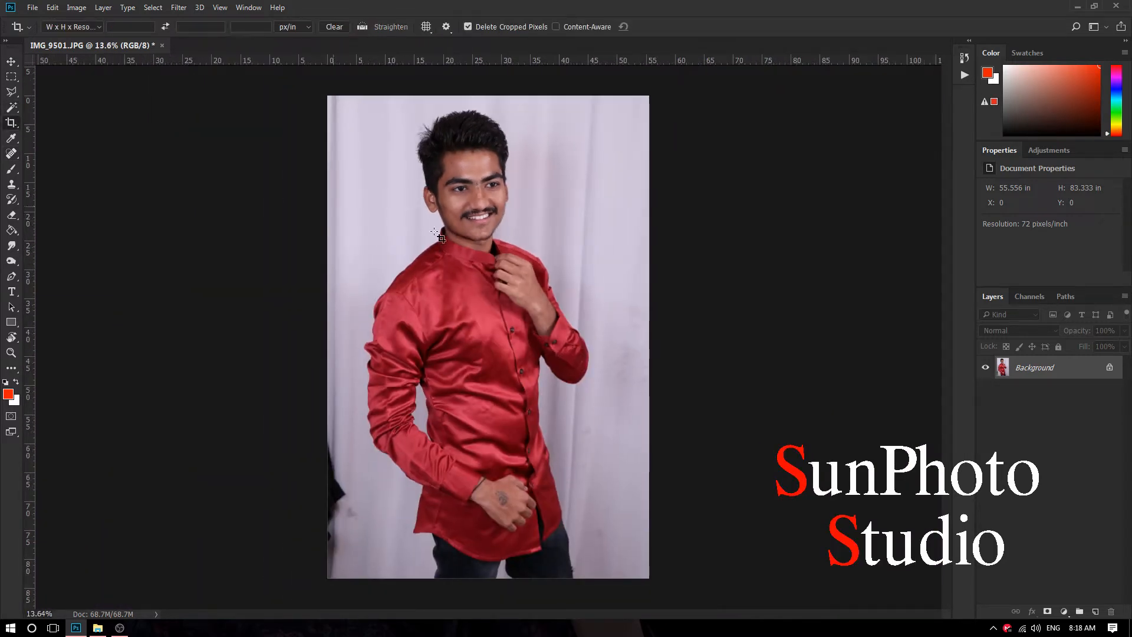
pyautogui.click(11, 108)
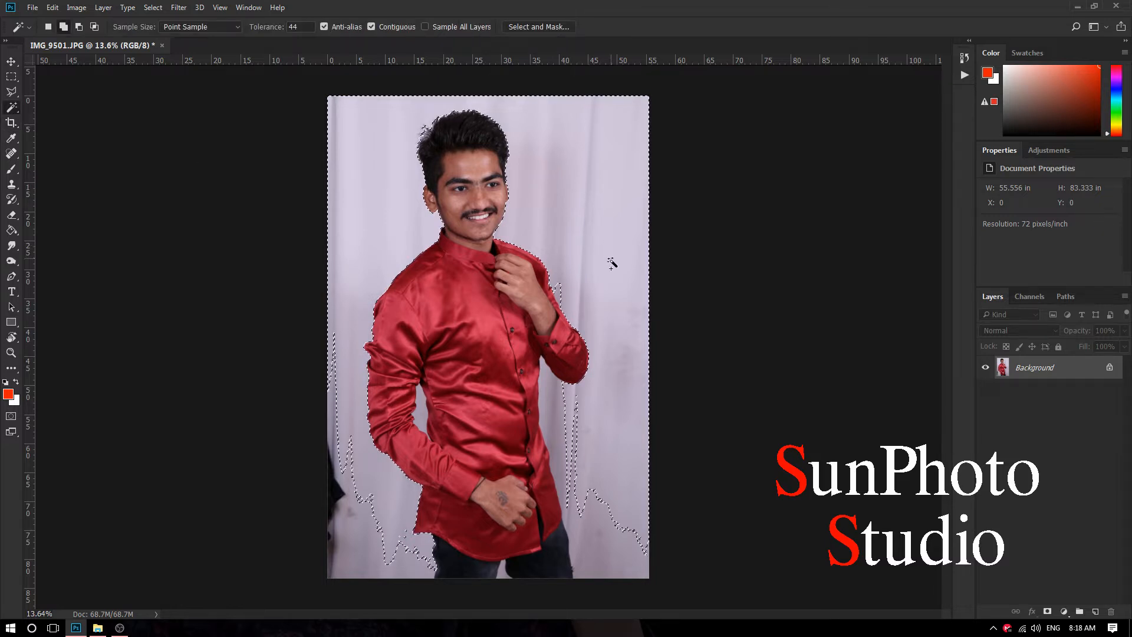
pyautogui.click(337, 551)
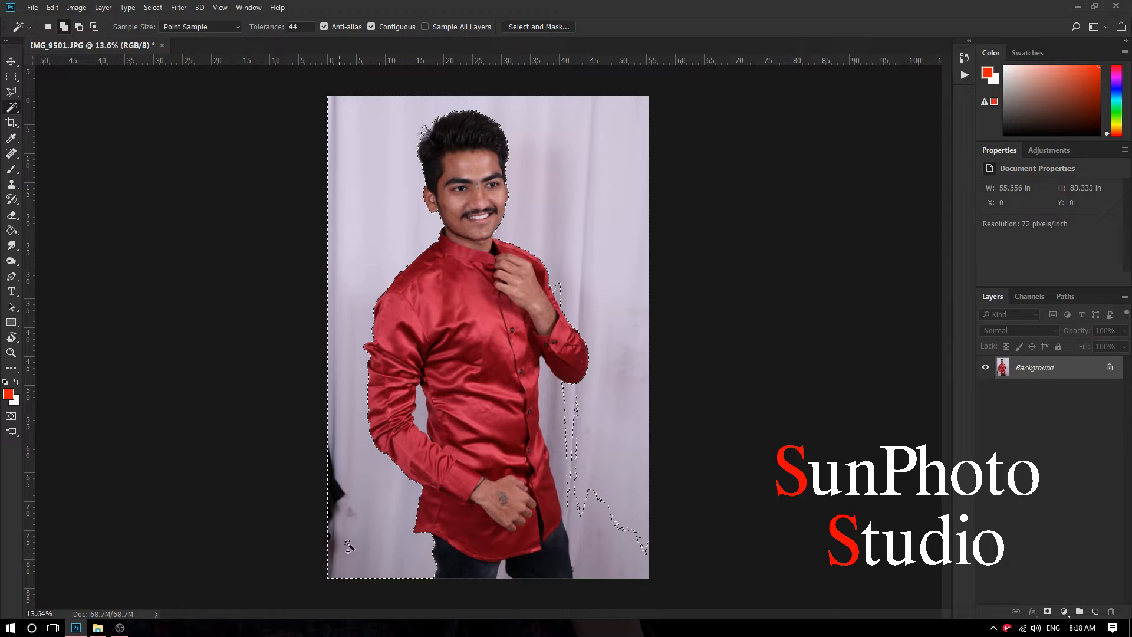
pyautogui.scroll(5, 596, 495)
pyautogui.hotkey('ctrl', 'd')
pyautogui.moveTo(526, 189); pyautogui.dragTo(552, 298)
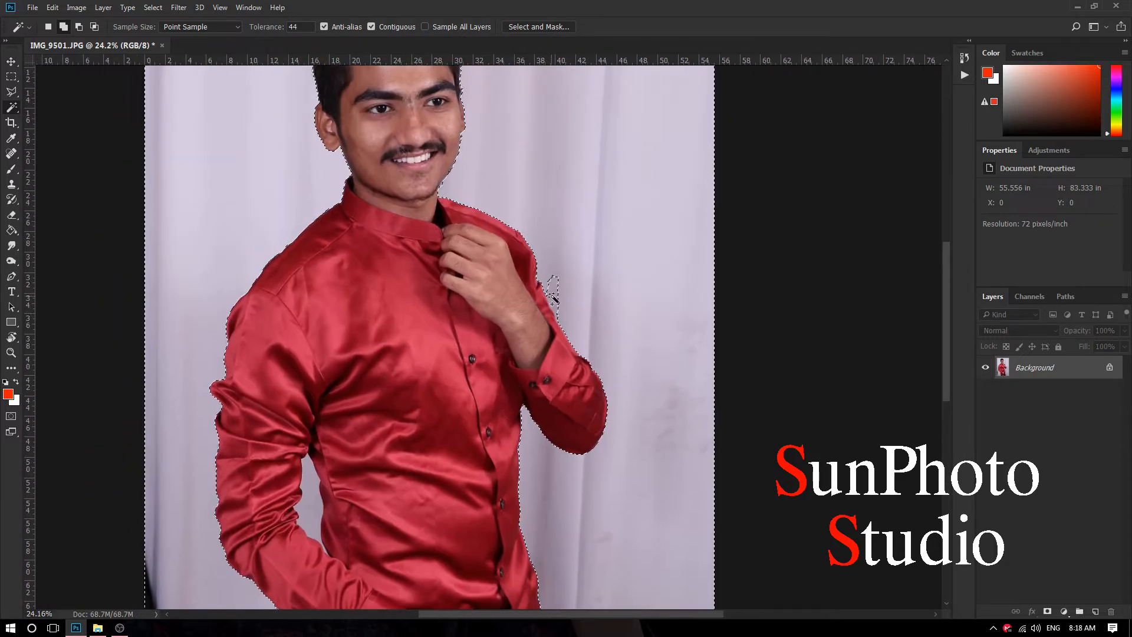
# Step: Add the backdrop gaps between the bent arm and torso and between the legs to the selection
pyautogui.moveTo(448, 122); pyautogui.dragTo(490, 262)
pyautogui.hotkey('ctrl', 'z')
pyautogui.scroll(-10, 489, 261)
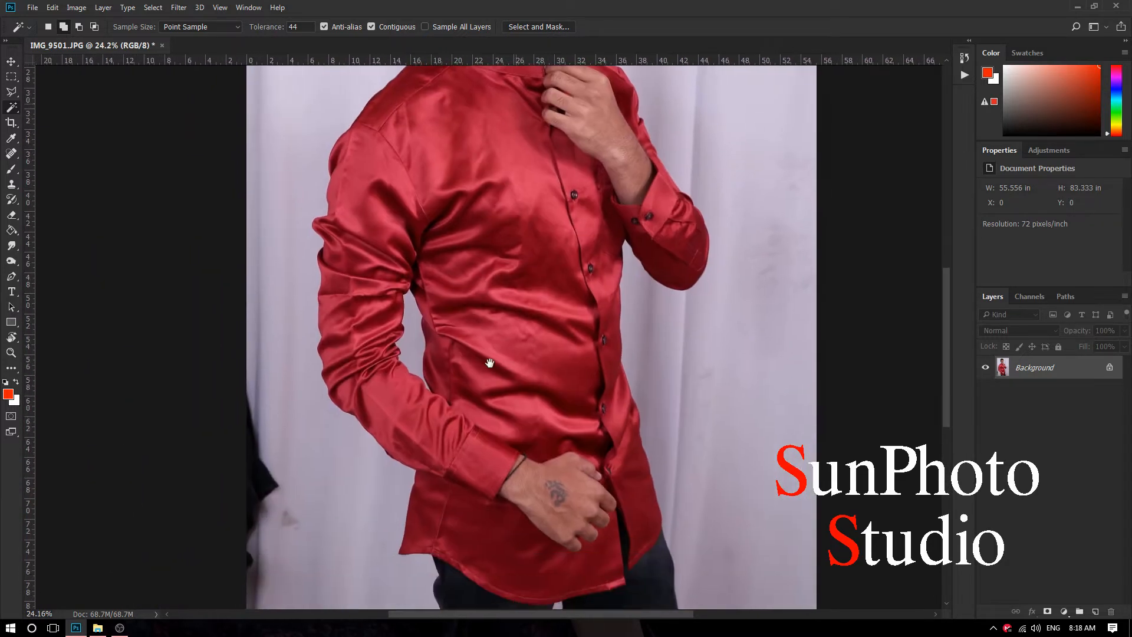
pyautogui.click(395, 231)
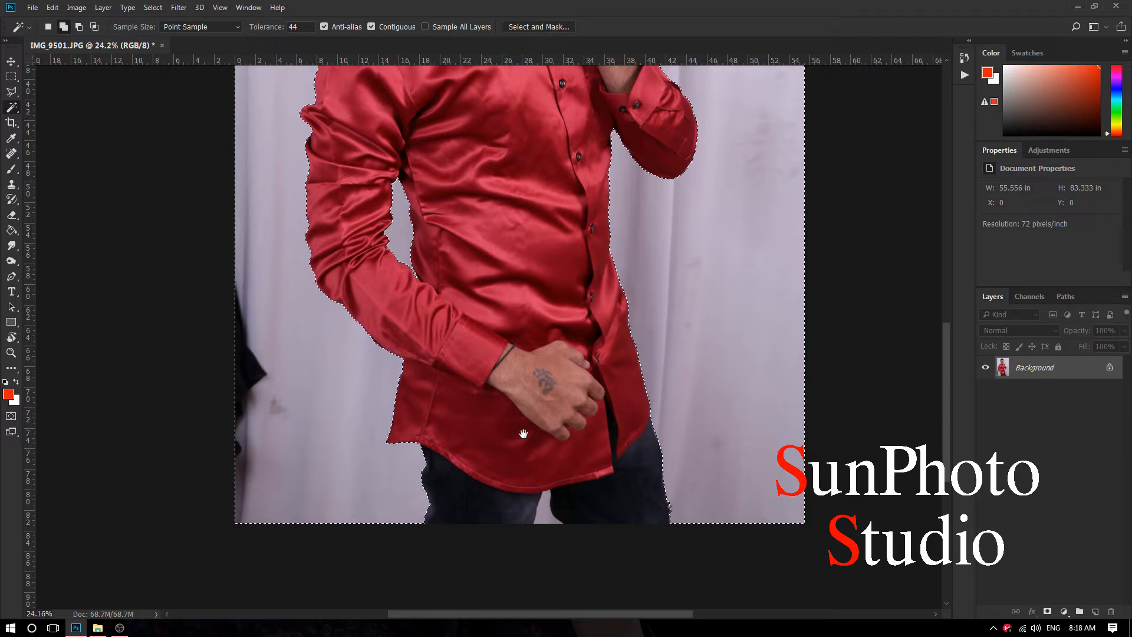
pyautogui.click(548, 500)
pyautogui.scroll(6, 531, 460)
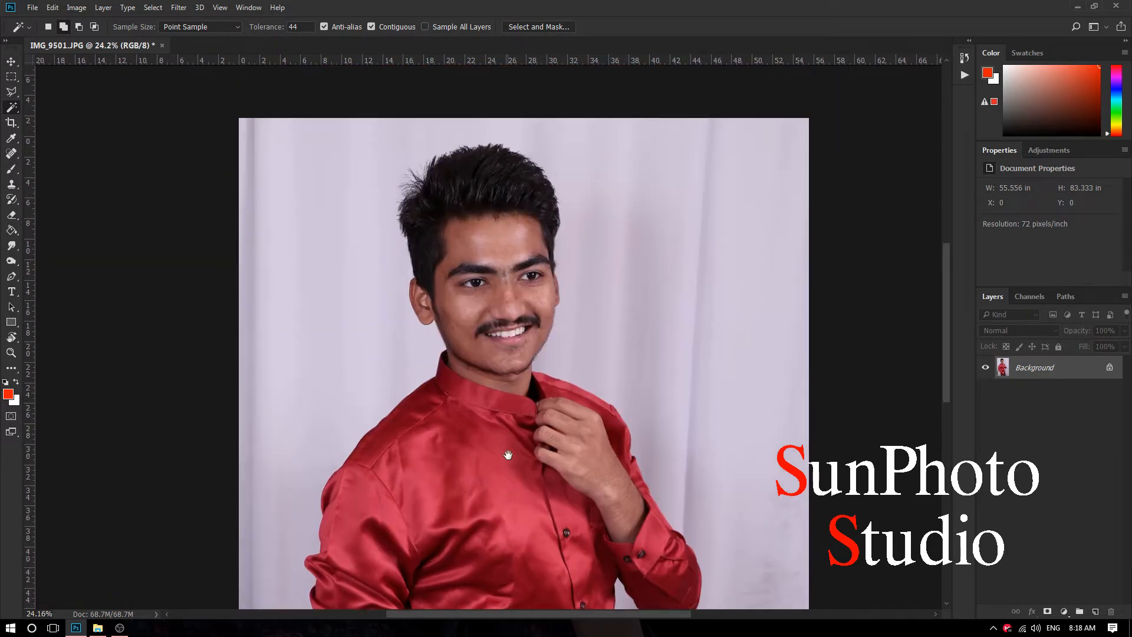
pyautogui.scroll(5, 458, 171)
pyautogui.scroll(-7, 459, 171)
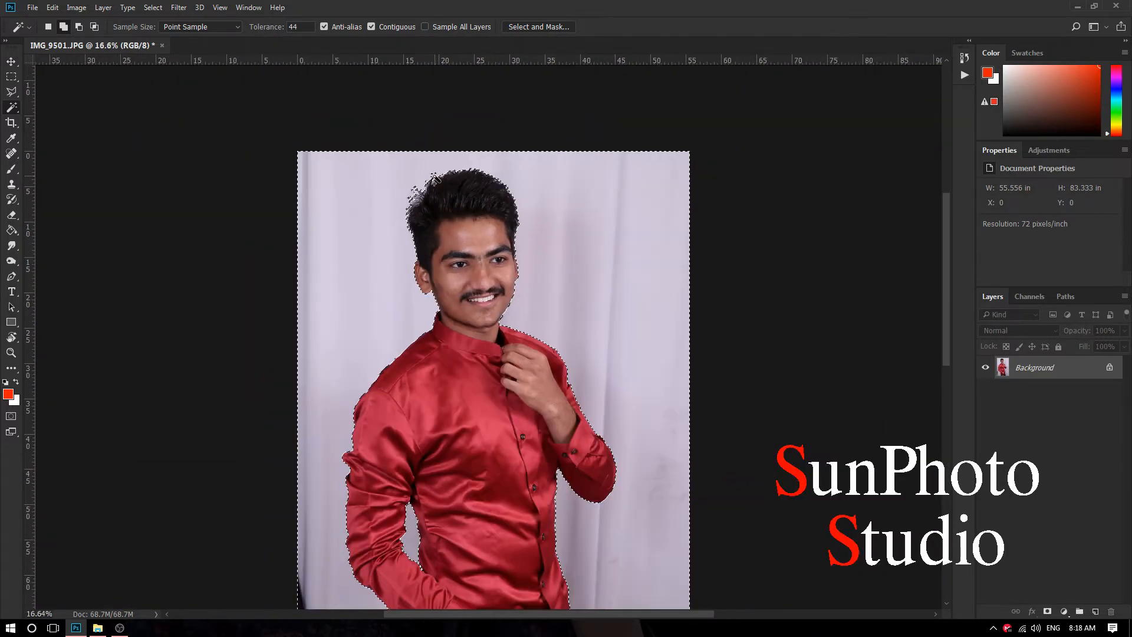
# Step: Invert the selection to the man and feather its edge with a 1.8-pixel radius
pyautogui.rightClick(447, 188)
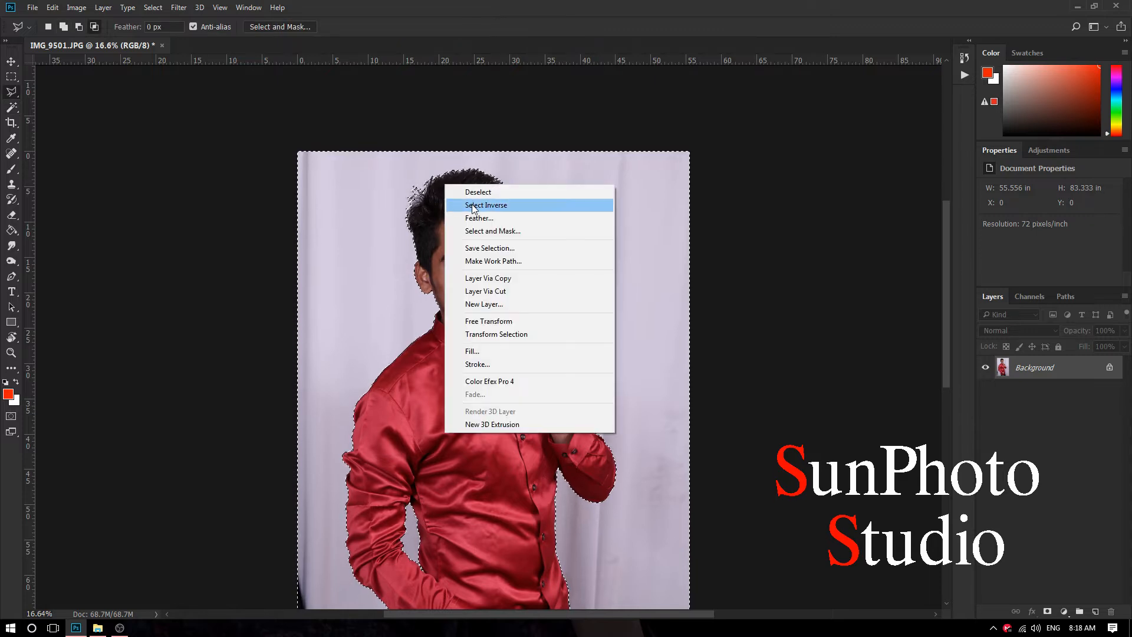
pyautogui.click(471, 202)
pyautogui.press('l')
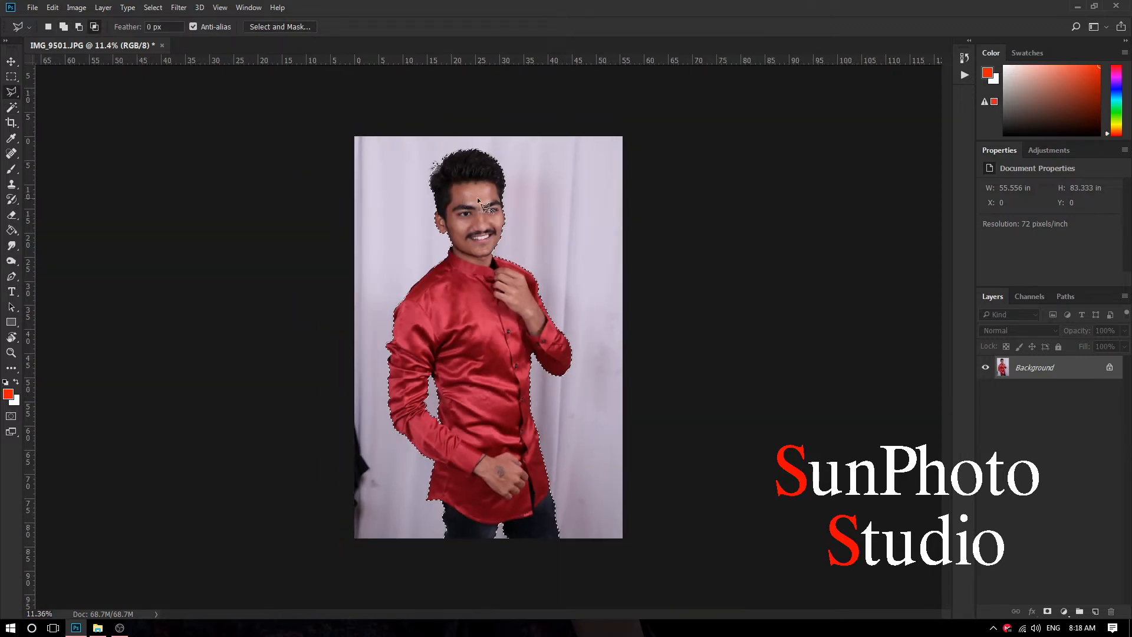
pyautogui.scroll(2, 476, 197)
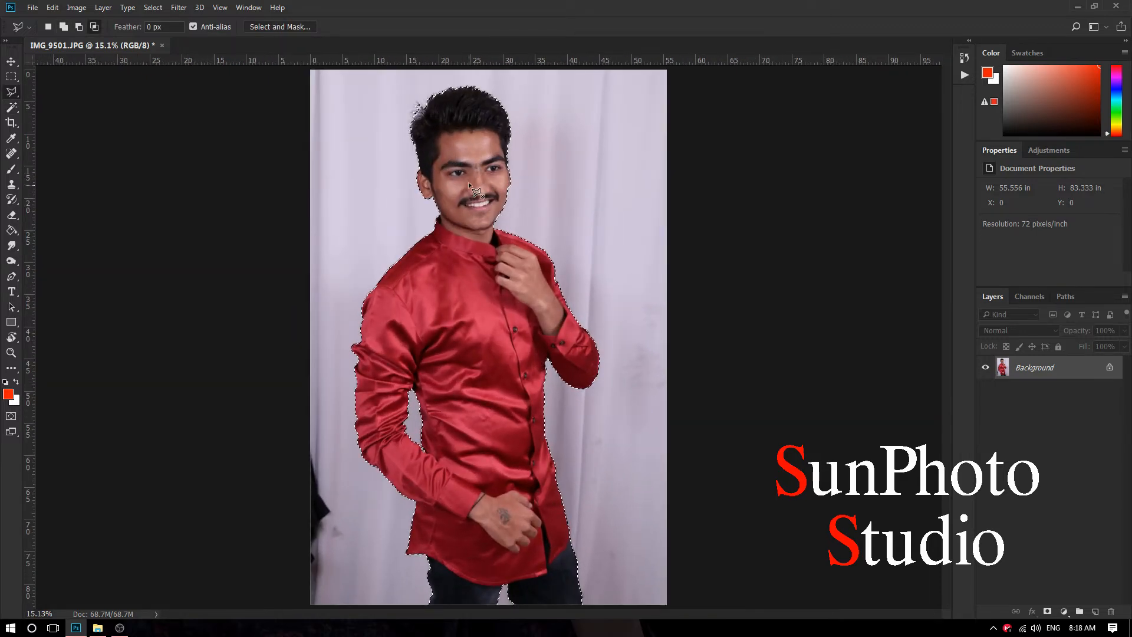
pyautogui.rightClick(468, 178)
pyautogui.click(494, 213)
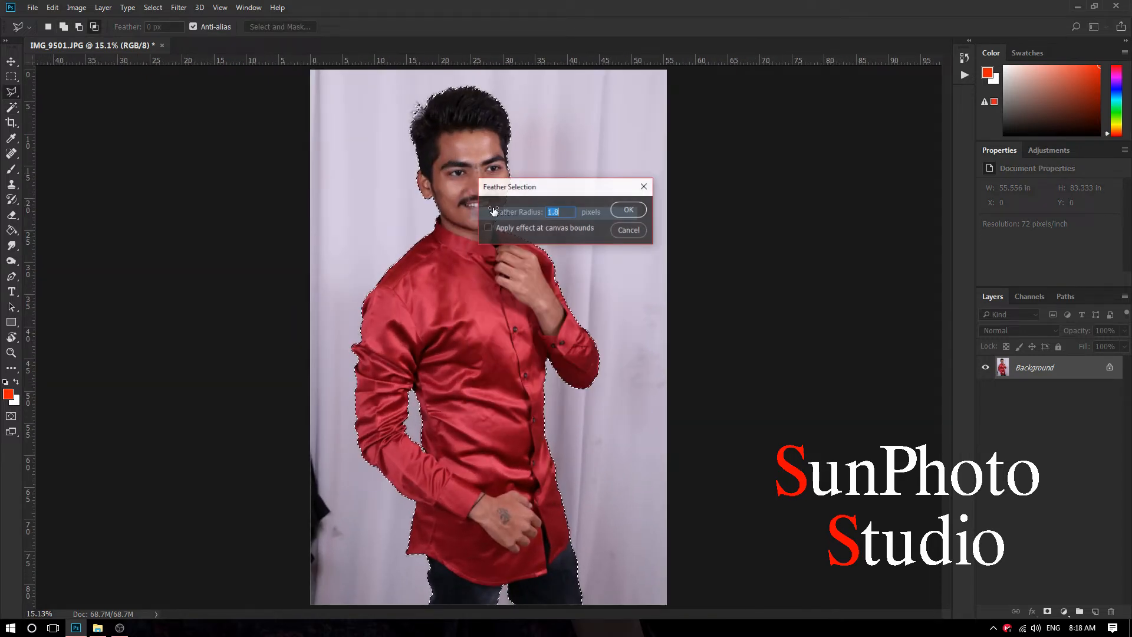
pyautogui.click(631, 211)
# Step: Copy the selected man onto a new layer and hide the Background layer to check the cutout's edges
pyautogui.rightClick(469, 245)
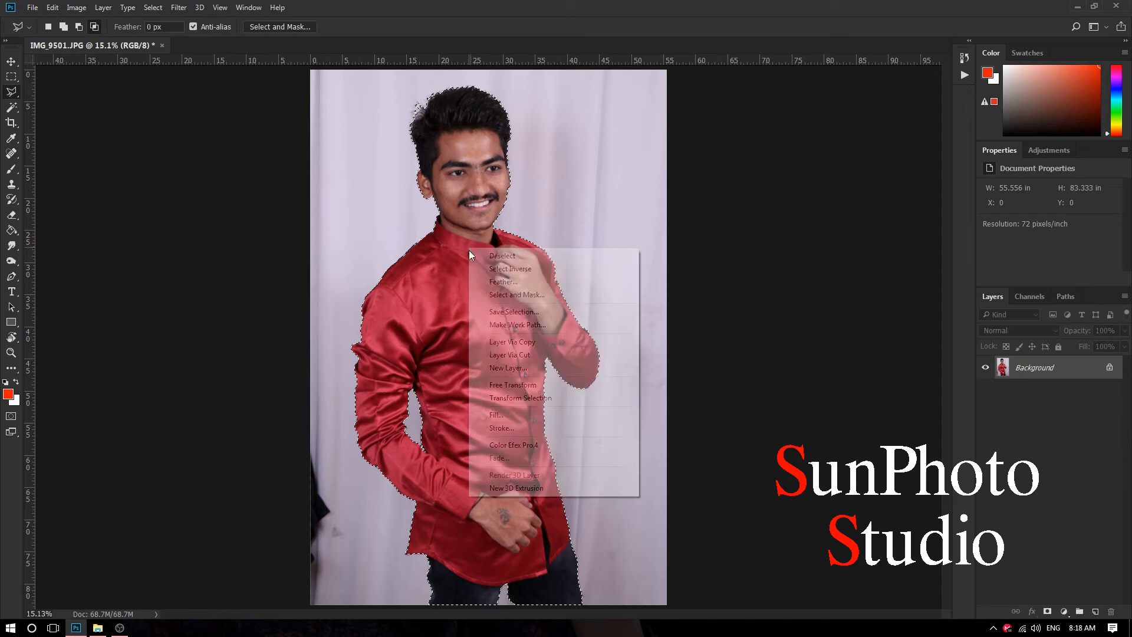
pyautogui.click(513, 341)
pyautogui.click(986, 390)
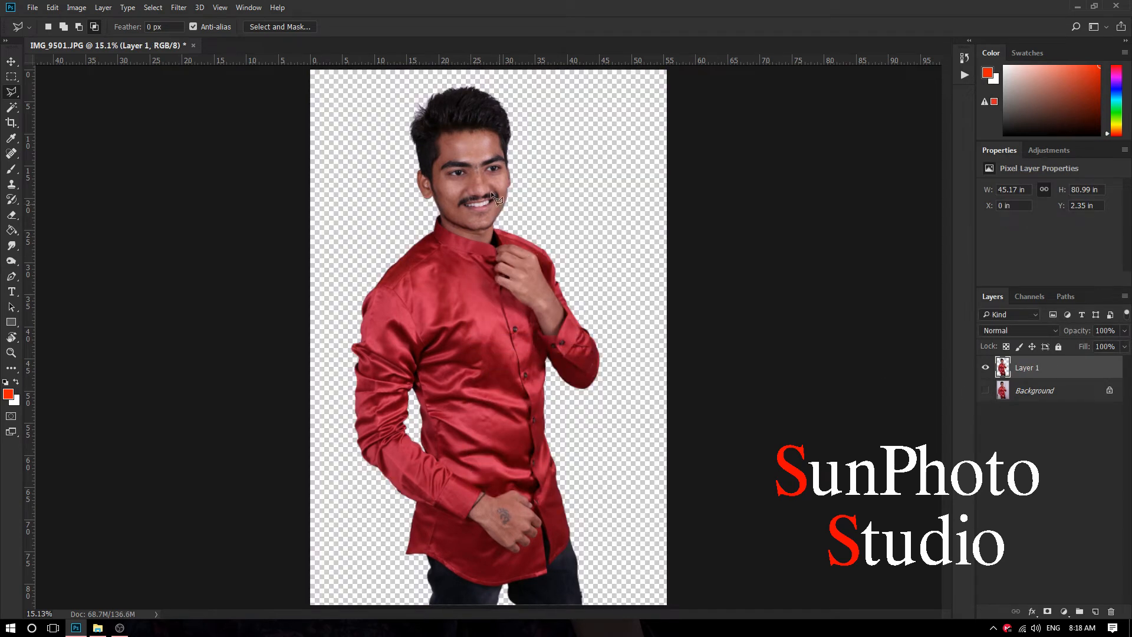
pyautogui.scroll(3, 461, 140)
pyautogui.scroll(4, 461, 135)
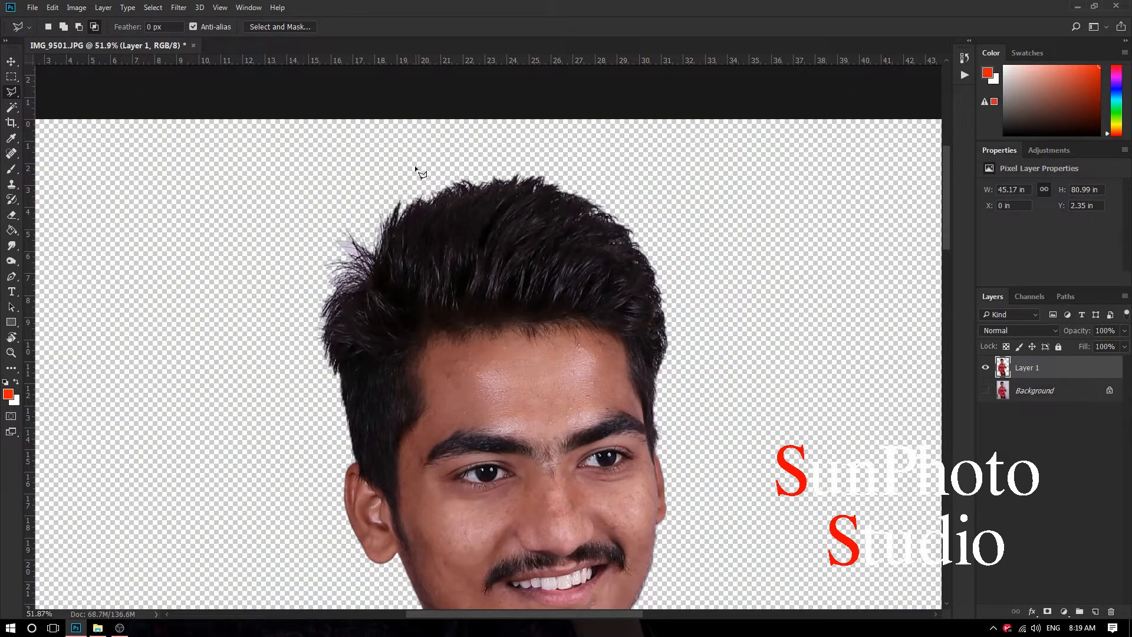
pyautogui.scroll(-4, 463, 166)
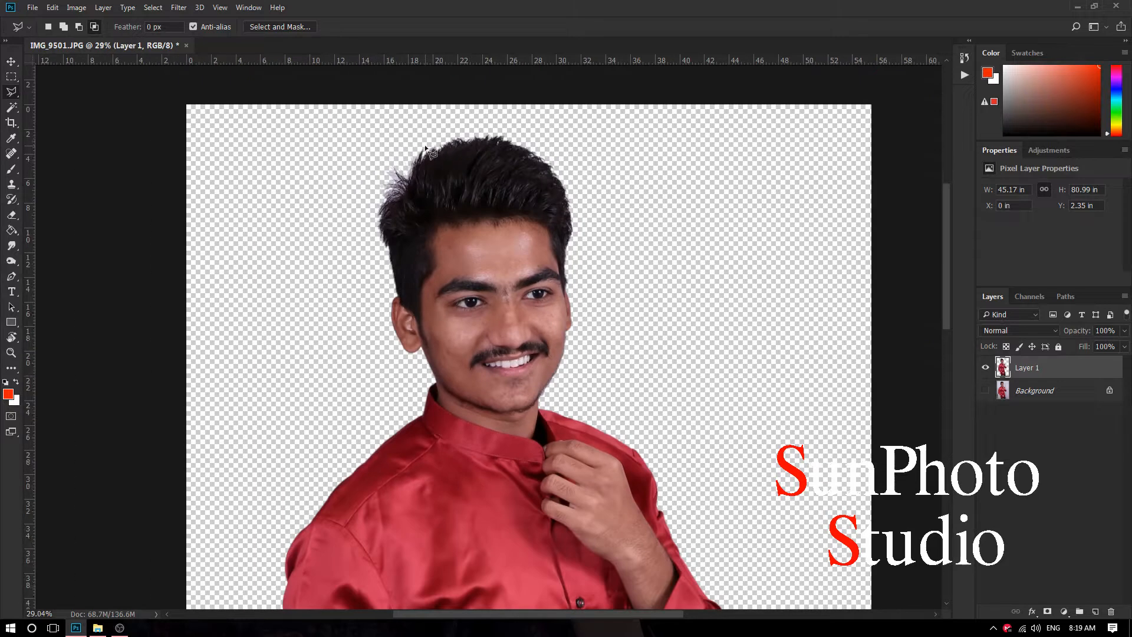
# Step: Duplicate Layer 1, keeping the default name for the copy
pyautogui.rightClick(1054, 376)
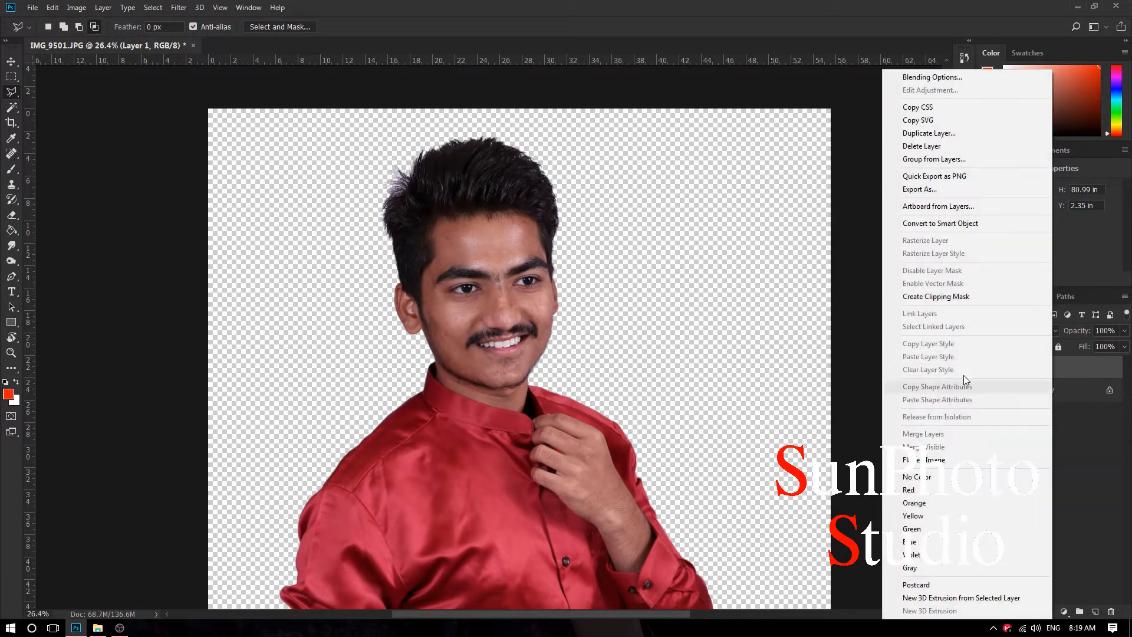
pyautogui.click(930, 135)
pyautogui.click(664, 188)
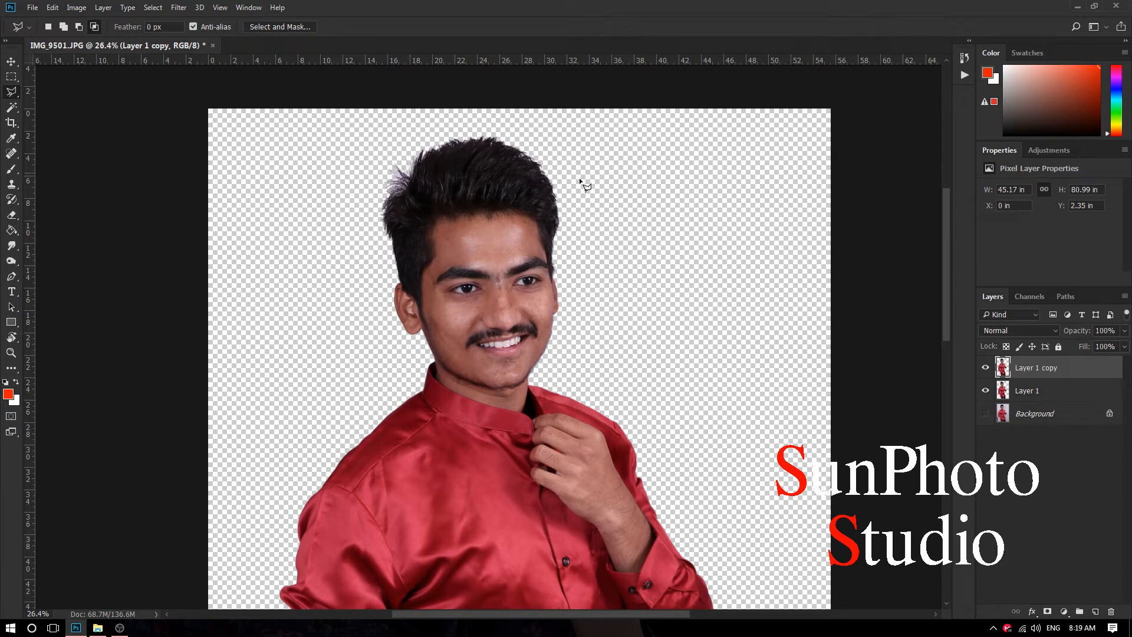
# Step: Open the Imagenomic Portraiture filter on the duplicate layer, preview the face, and set sharpness to 17 and softness to 15
pyautogui.click(178, 8)
pyautogui.moveTo(254, 295)
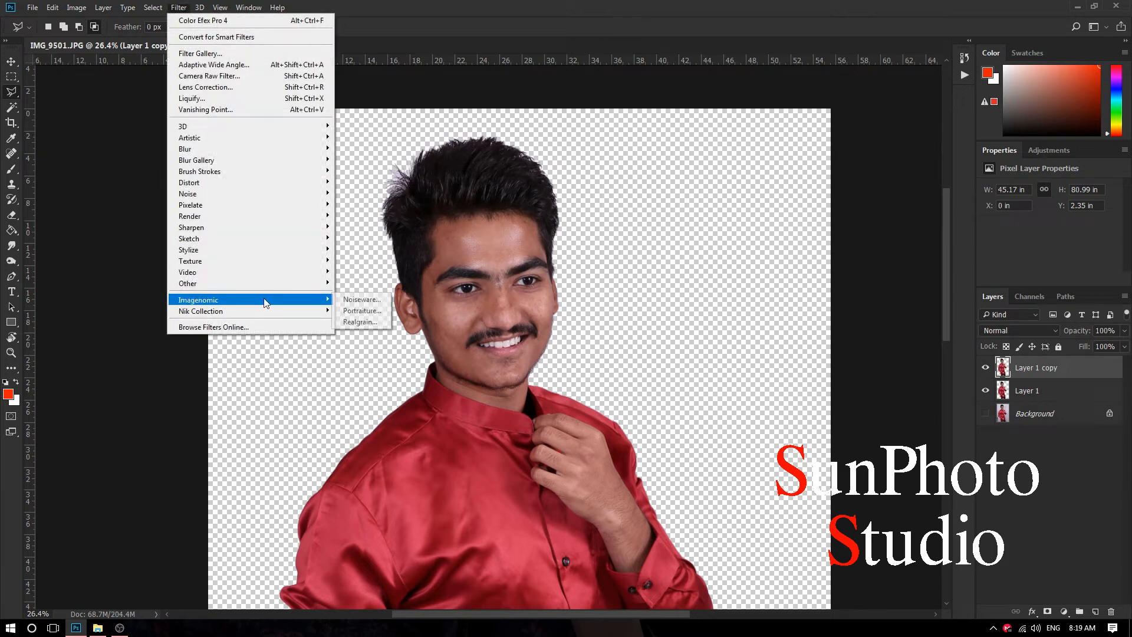
pyautogui.click(362, 306)
pyautogui.scroll(2, 637, 366)
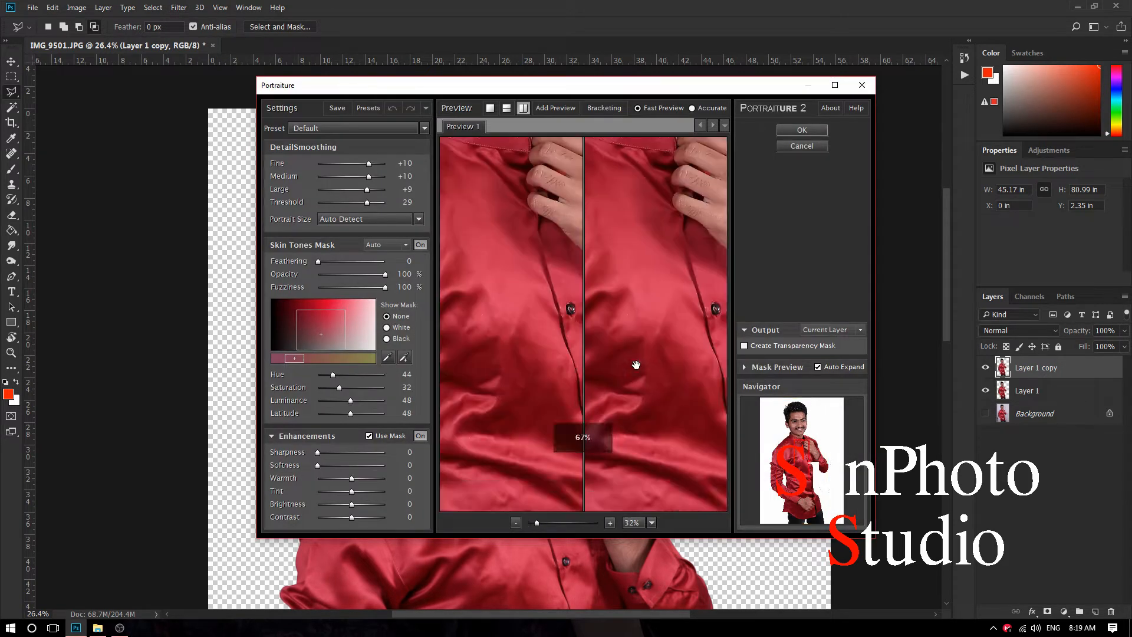
pyautogui.moveTo(693, 344); pyautogui.dragTo(729, 359)
pyautogui.moveTo(319, 452); pyautogui.dragTo(343, 465)
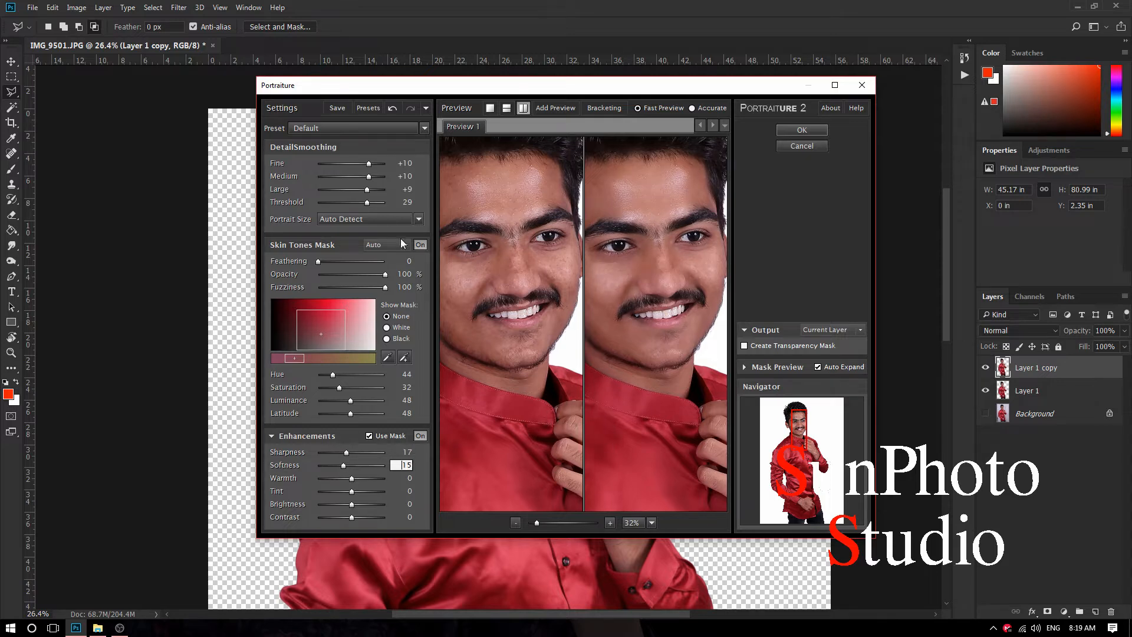
# Step: Set Fine, Medium and Large detail smoothing to +20 and the threshold to 40, and apply the Portraiture filter
pyautogui.moveTo(368, 163); pyautogui.dragTo(405, 204)
pyautogui.moveTo(709, 371); pyautogui.dragTo(715, 368)
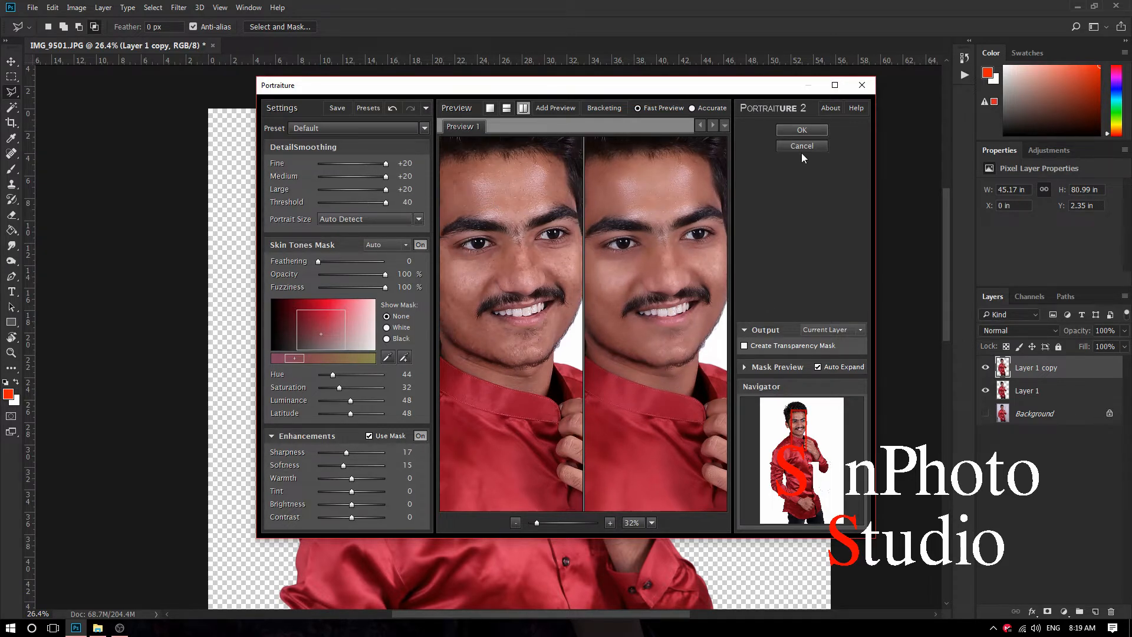
pyautogui.click(804, 132)
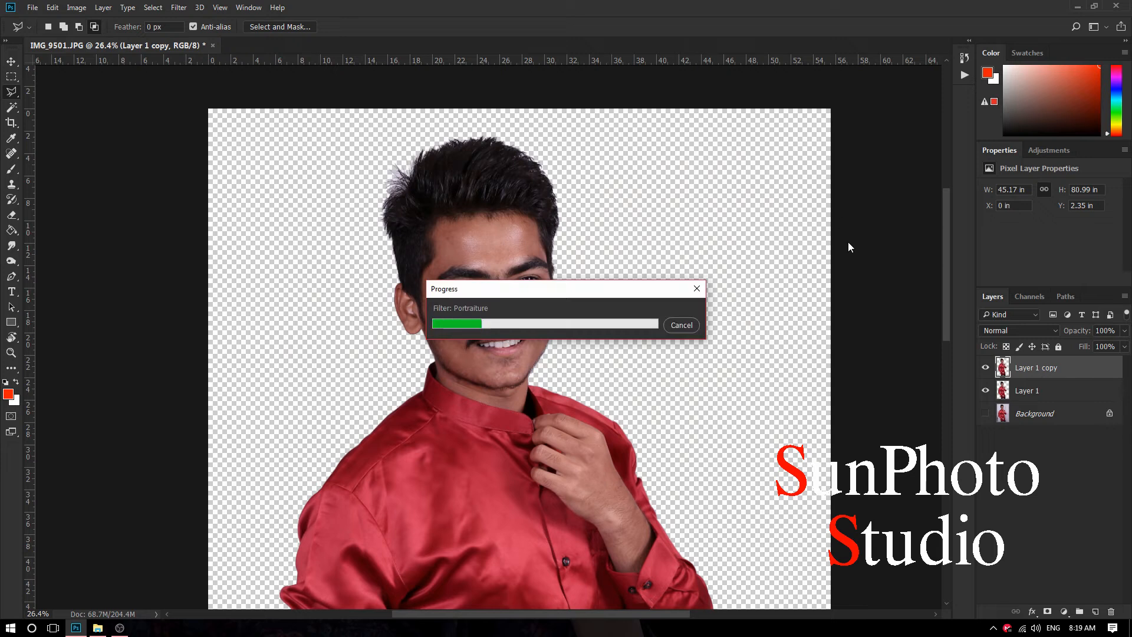
# Step: Add a layer mask to Layer 1 copy and invert it to black
pyautogui.click(1047, 612)
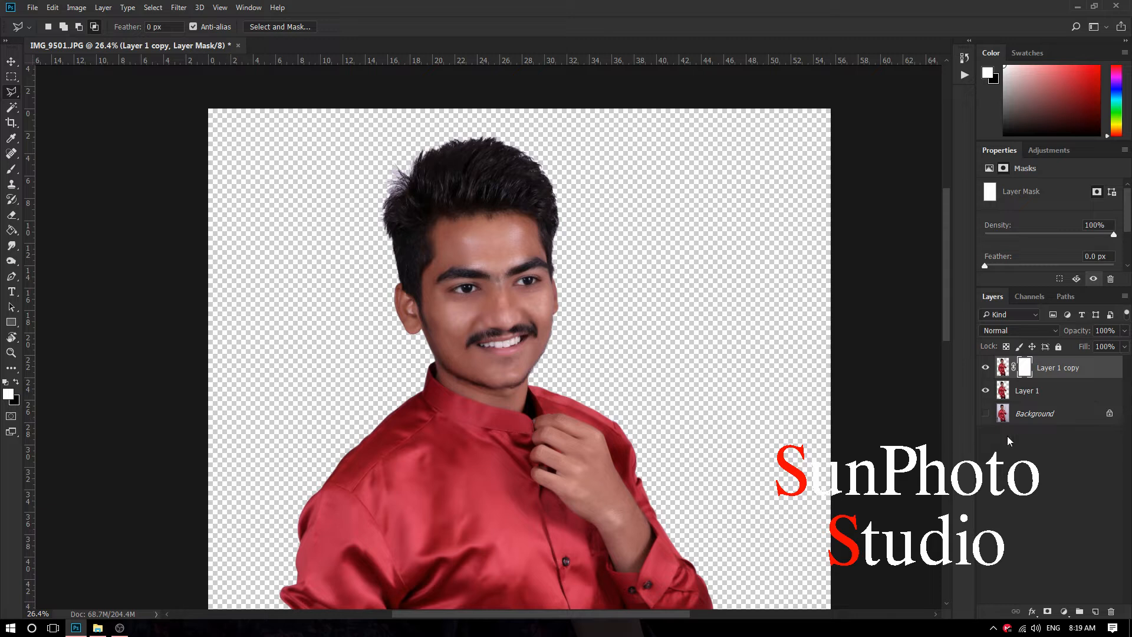
pyautogui.hotkey('ctrl', 'i')
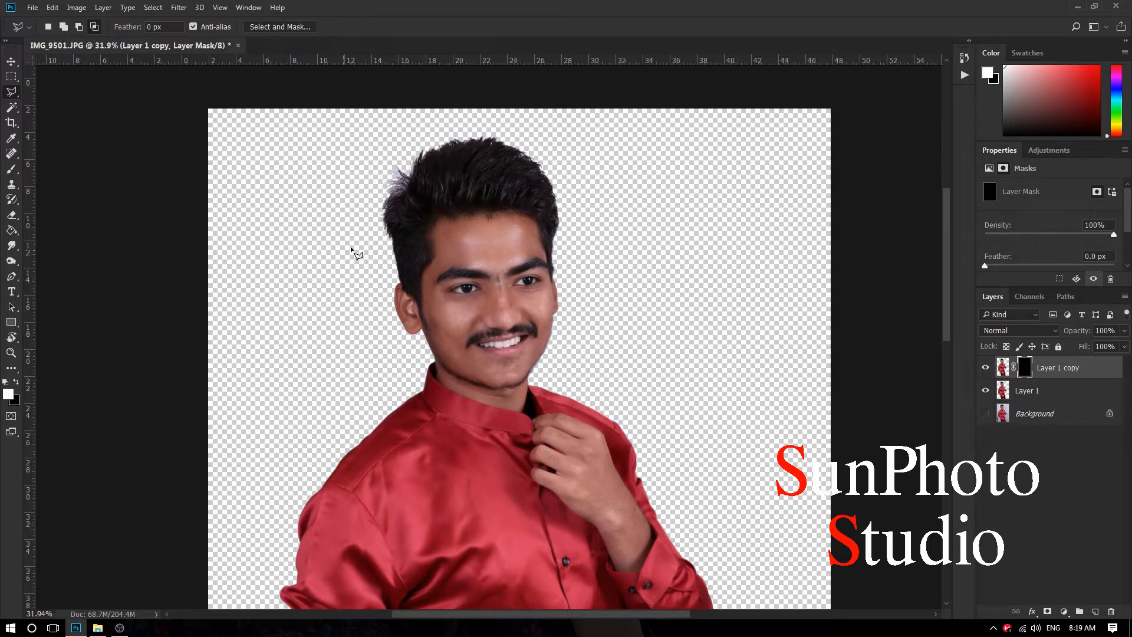
# Step: Paint white on the layer mask over the forehead, cheeks and other facial skin to reveal the smoothing
pyautogui.scroll(3, 351, 246)
pyautogui.click(12, 171)
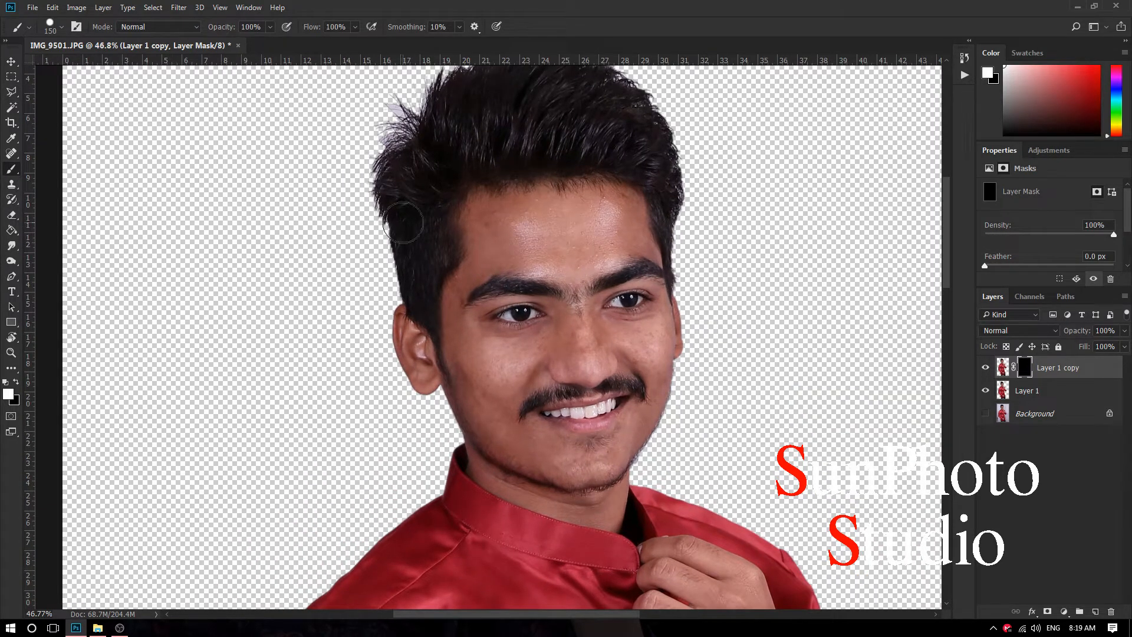
pyautogui.scroll(1, 507, 243)
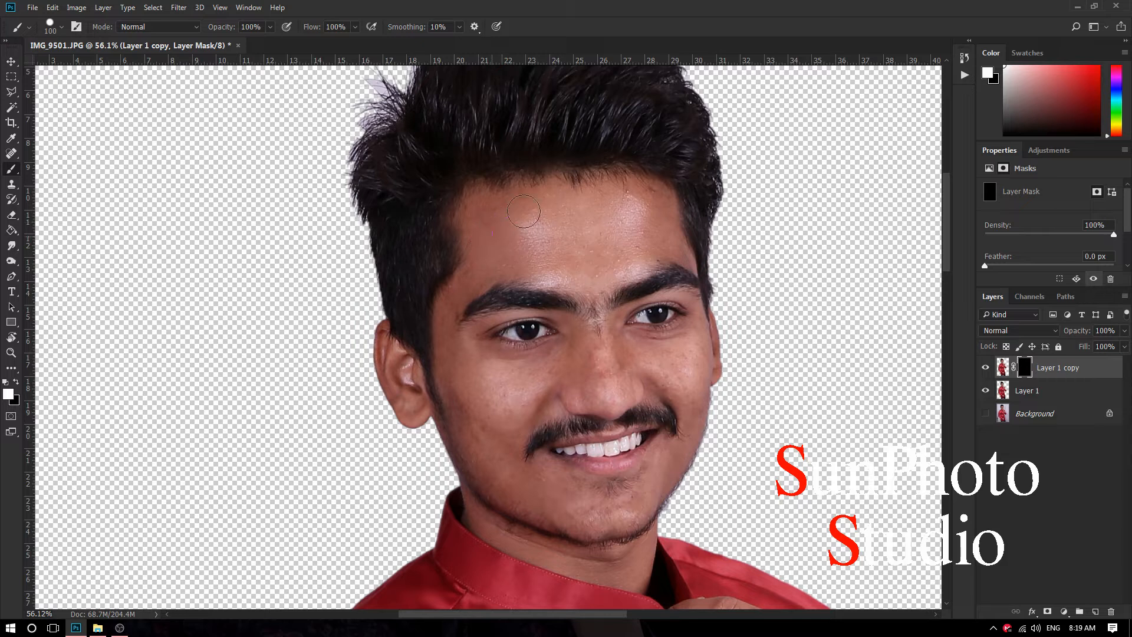
pyautogui.moveTo(548, 263)
pyautogui.mouseDown()
pyautogui.moveTo(547, 225)
pyautogui.moveTo(594, 271)
pyautogui.moveTo(624, 208)
pyautogui.mouseUp()
pyautogui.press('[')
pyautogui.moveTo(492, 382)
pyautogui.mouseDown()
pyautogui.moveTo(569, 371)
pyautogui.moveTo(500, 437)
pyautogui.mouseUp()
pyautogui.press('[')
pyautogui.scroll(-2, 500, 469)
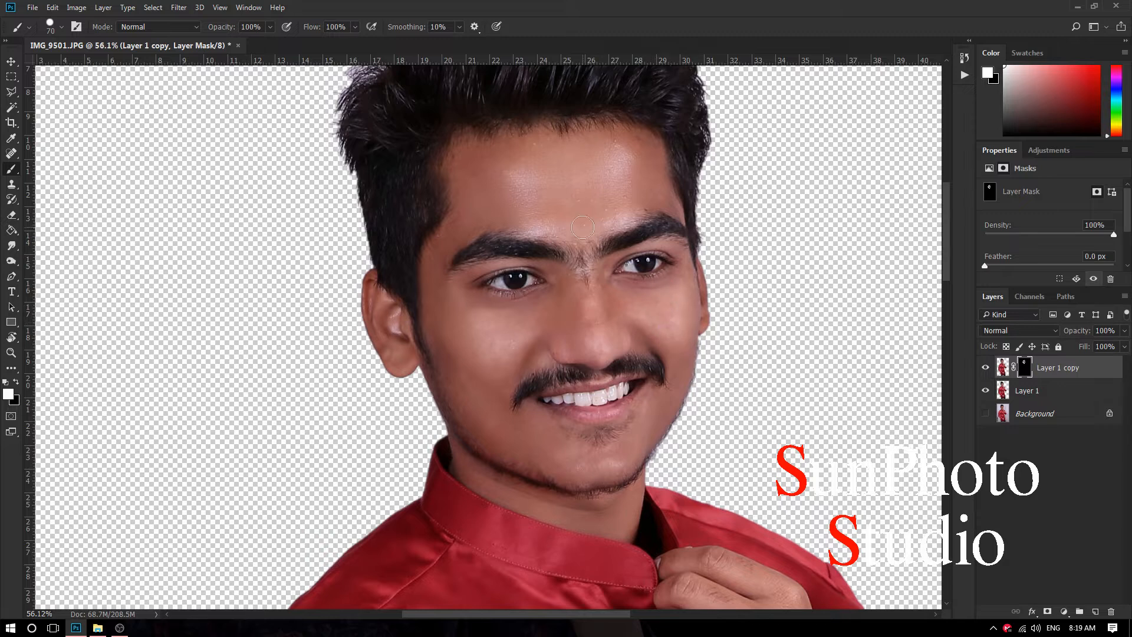
# Step: Paint white on the mask over the raised hand and forearm with a 150-pixel brush to reveal the smoothed skin
pyautogui.scroll(-4, 617, 238)
pyautogui.scroll(3, 560, 333)
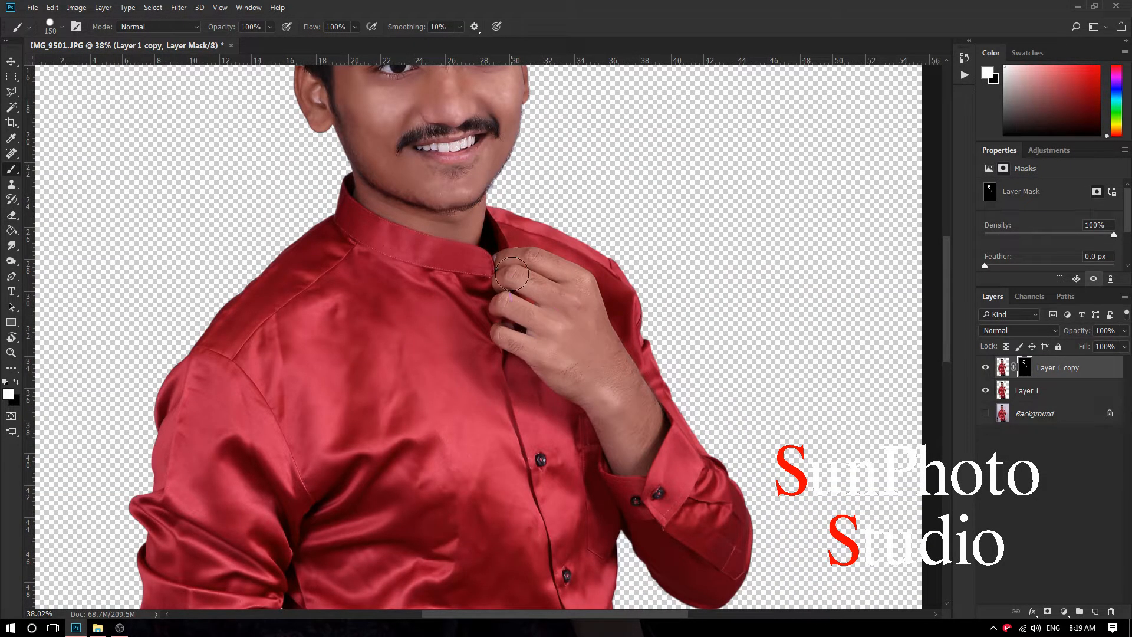
pyautogui.press(']')
pyautogui.scroll(-2, 596, 348)
pyautogui.scroll(-2, 476, 240)
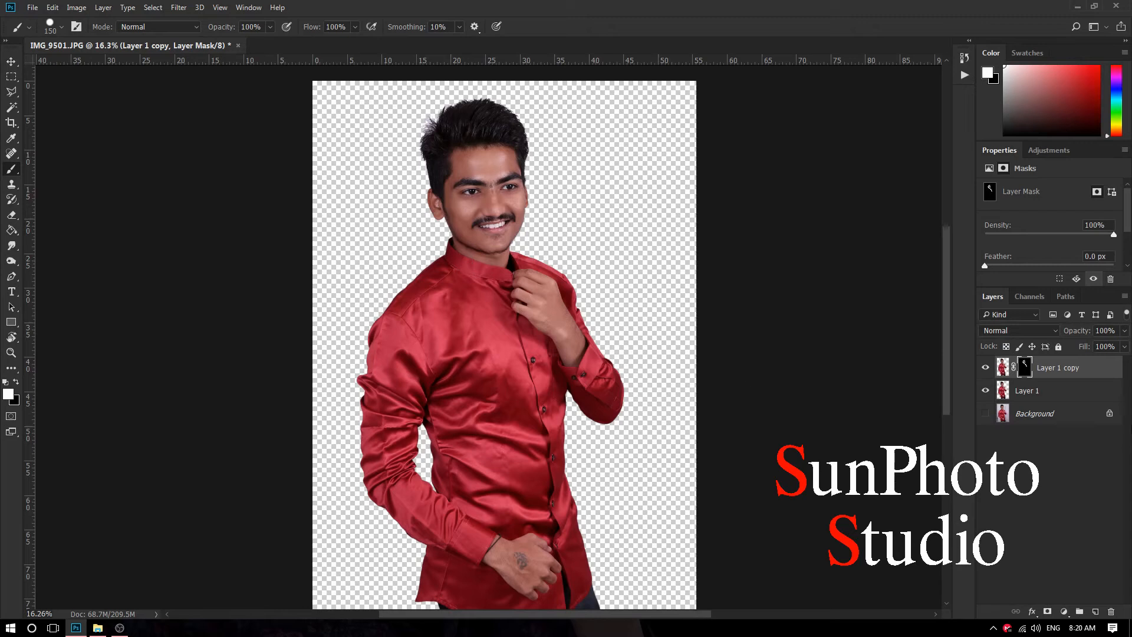
# Step: Merge the masked Layer 1 copy down into Layer 1
pyautogui.rightClick(1081, 378)
pyautogui.click(952, 432)
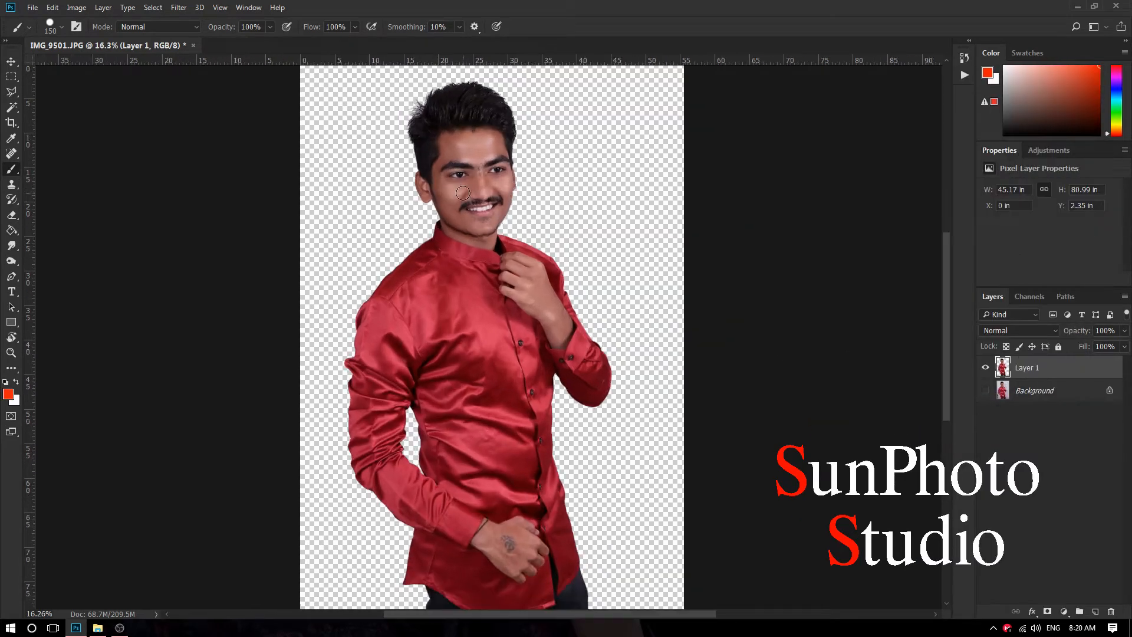
# Step: Adjust Layer 1 with Brightness/Contrast, setting brightness to 18 and contrast to 5
pyautogui.click(72, 9)
pyautogui.moveTo(112, 37)
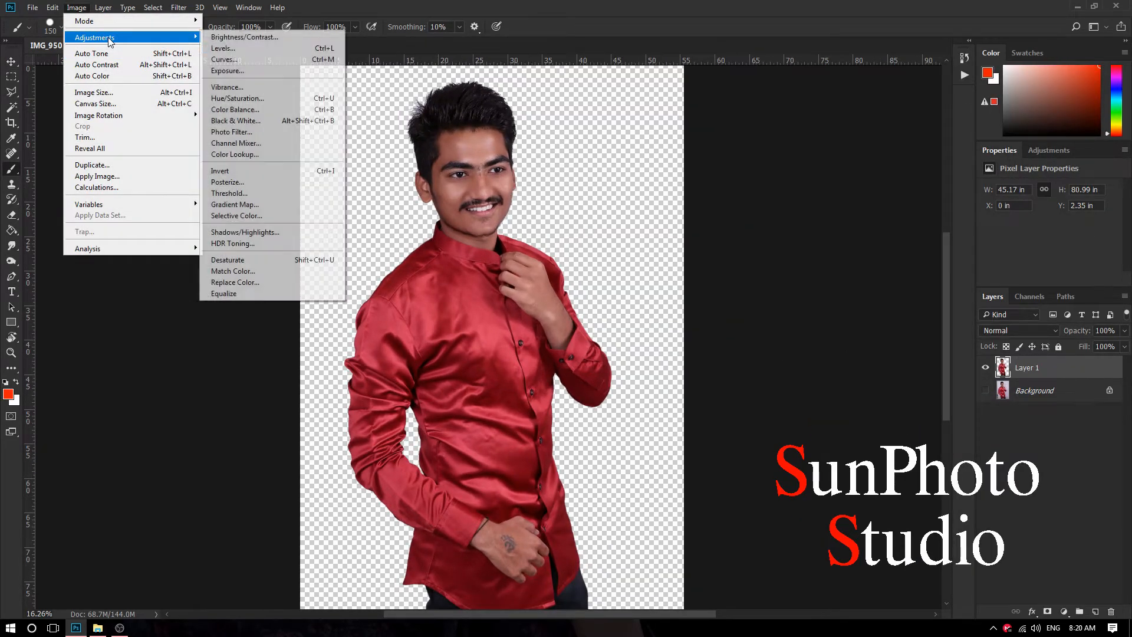
pyautogui.click(246, 39)
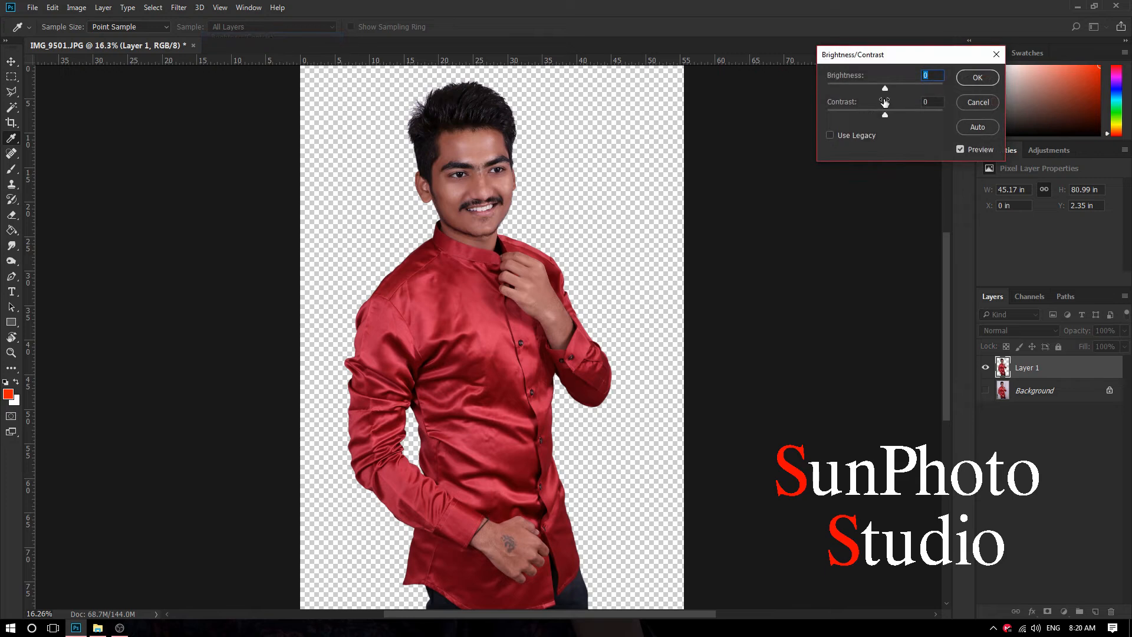
pyautogui.moveTo(888, 88)
pyautogui.mouseDown()
pyautogui.moveTo(887, 114)
pyautogui.moveTo(893, 87)
pyautogui.mouseUp()
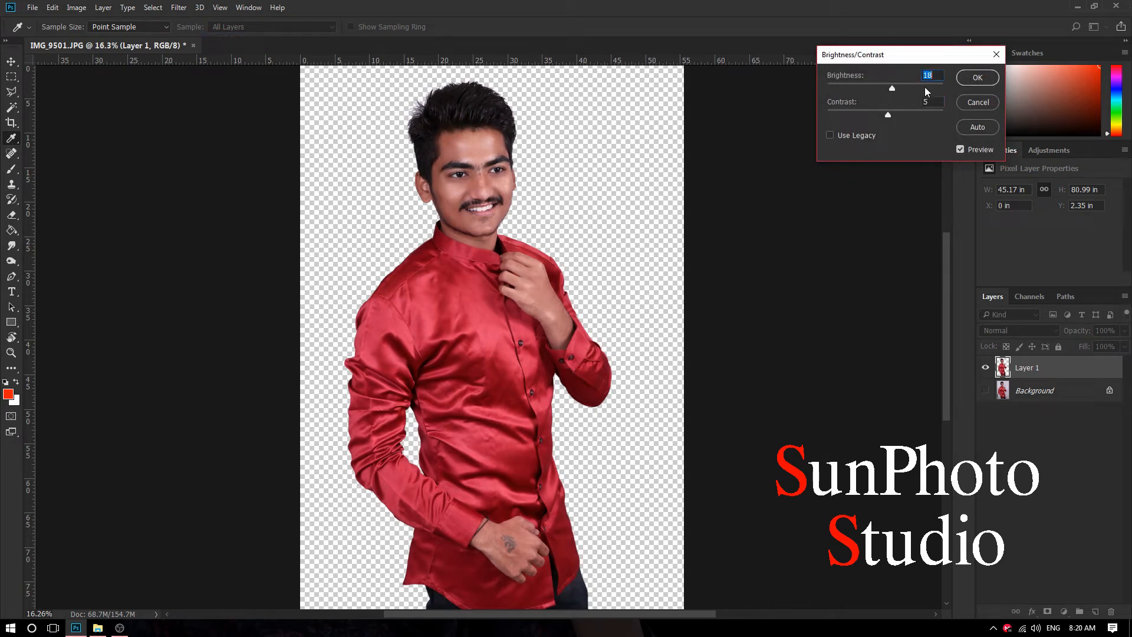
pyautogui.click(977, 78)
pyautogui.press('b')
# Step: Brighten Layer 1 with Levels by setting the midtone input level to 1.39
pyautogui.click(76, 7)
pyautogui.moveTo(106, 35)
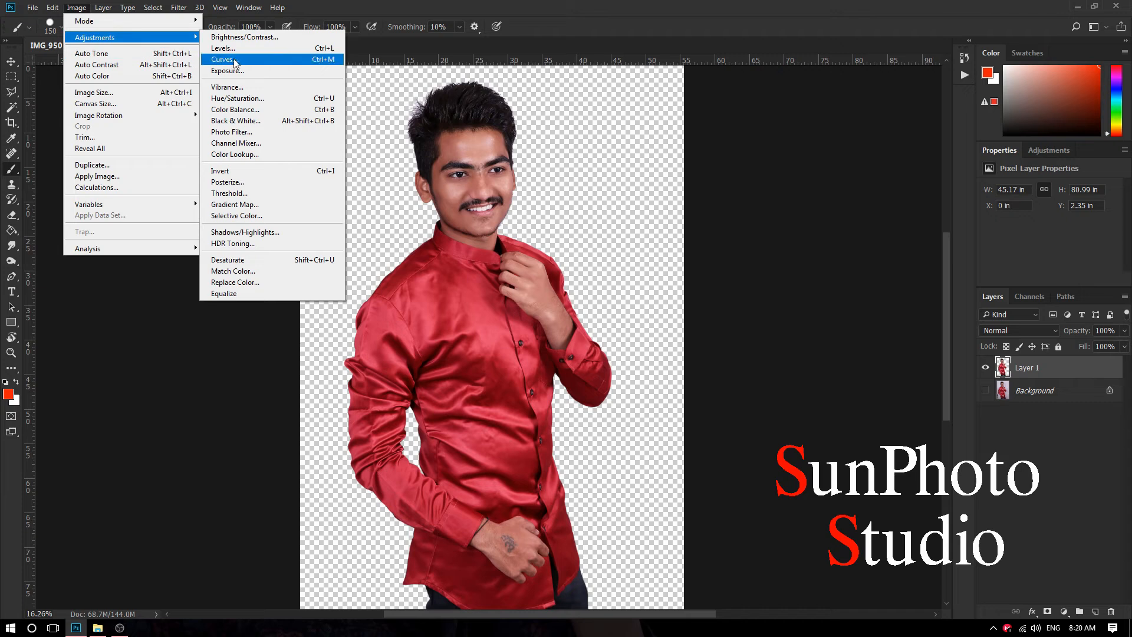
pyautogui.click(243, 50)
pyautogui.moveTo(970, 250); pyautogui.dragTo(899, 249)
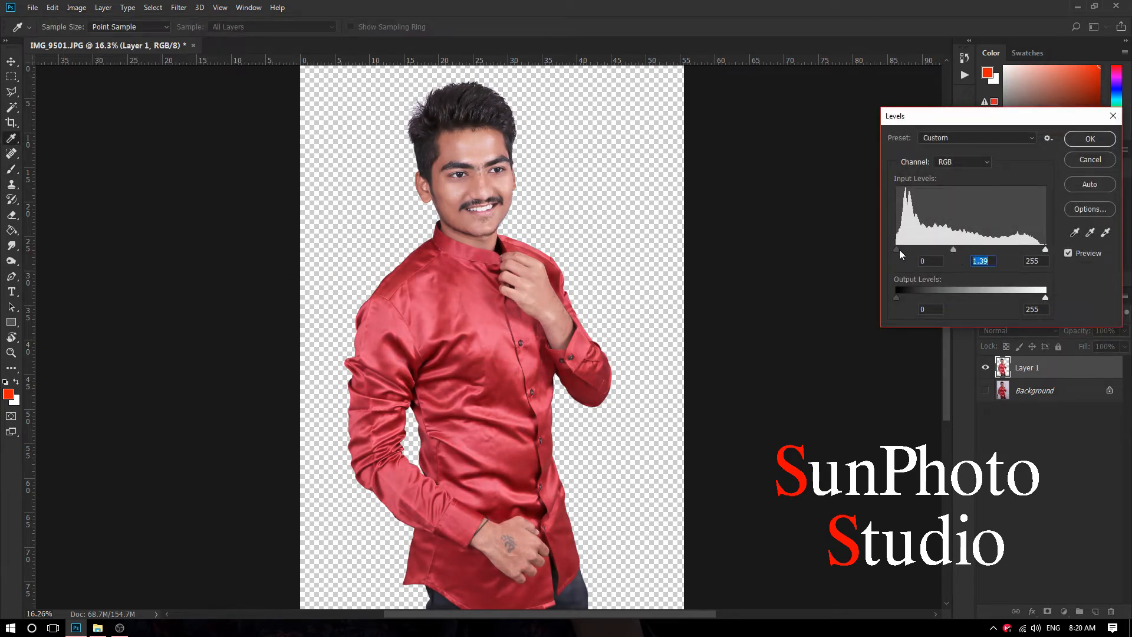
pyautogui.click(1089, 142)
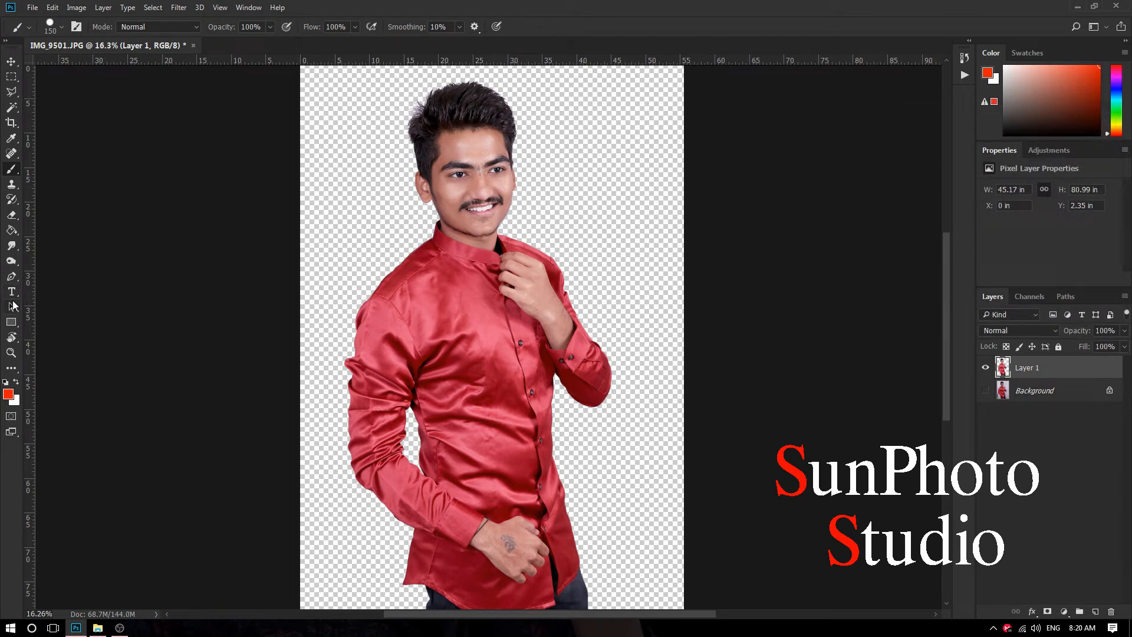
# Step: Start a Pen path around the shirt and trace it along the neckline and the collar edge towards the raised fingers
pyautogui.click(11, 278)
pyautogui.moveTo(445, 549); pyautogui.dragTo(471, 354)
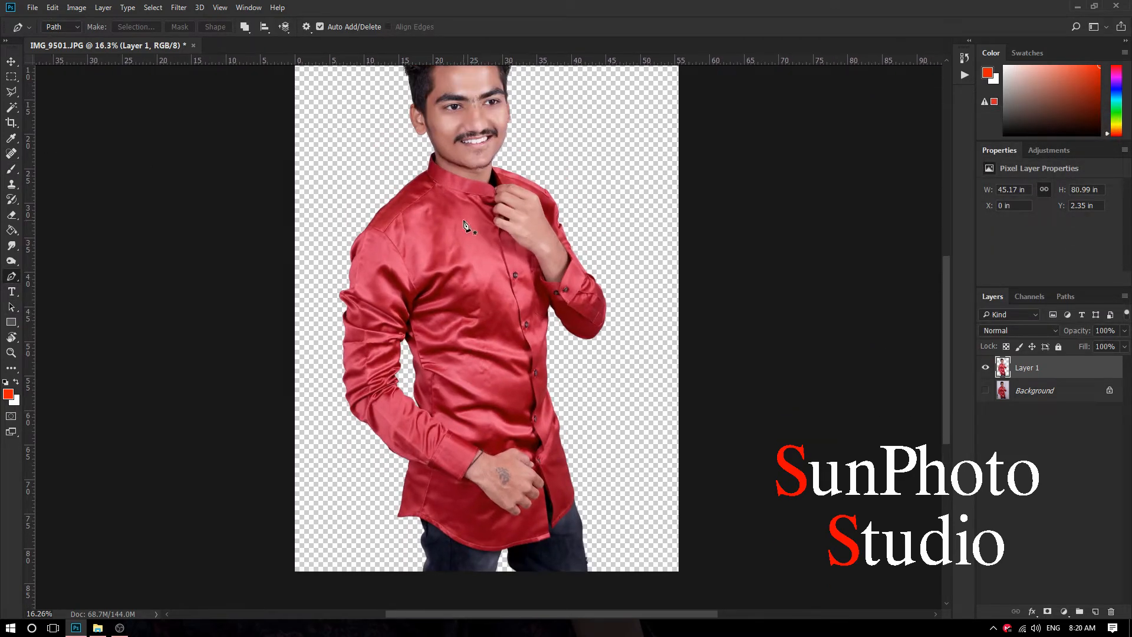
pyautogui.scroll(8, 468, 241)
pyautogui.click(354, 146)
pyautogui.scroll(2, 413, 177)
pyautogui.click(443, 203)
pyautogui.click(424, 253)
pyautogui.scroll(2, 427, 251)
pyautogui.click(495, 219)
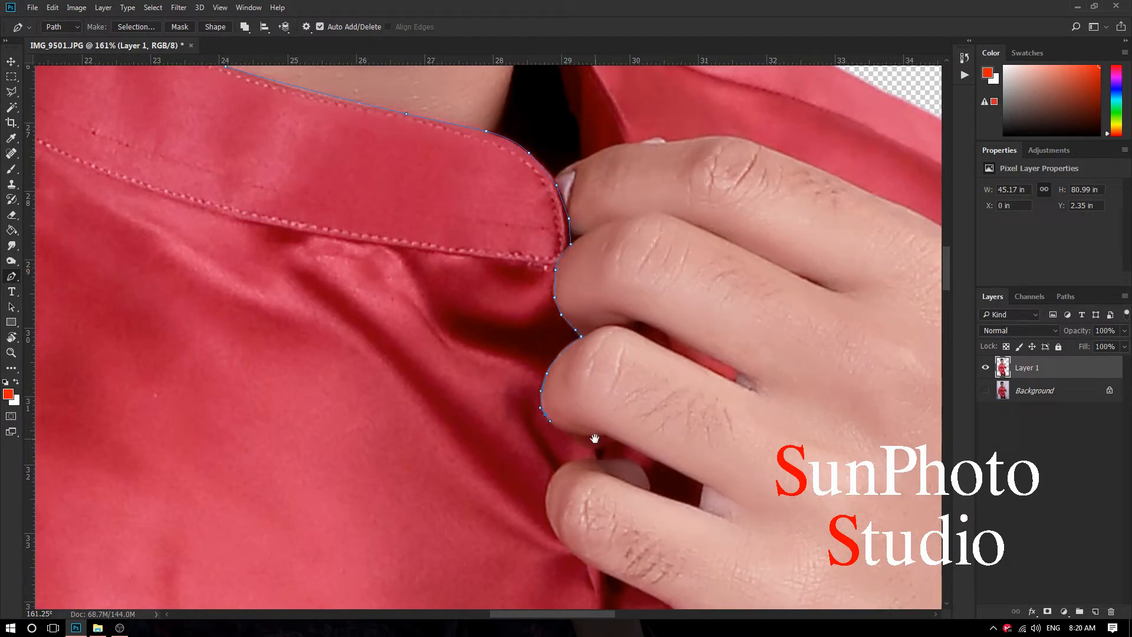
# Step: Trace the Pen path closely around the fingers, back and wrist of the raised hand to separate it from the shirt
pyautogui.click(569, 385)
pyautogui.moveTo(595, 439); pyautogui.dragTo(484, 70)
pyautogui.click(729, 376)
pyautogui.scroll(12, 775, 379)
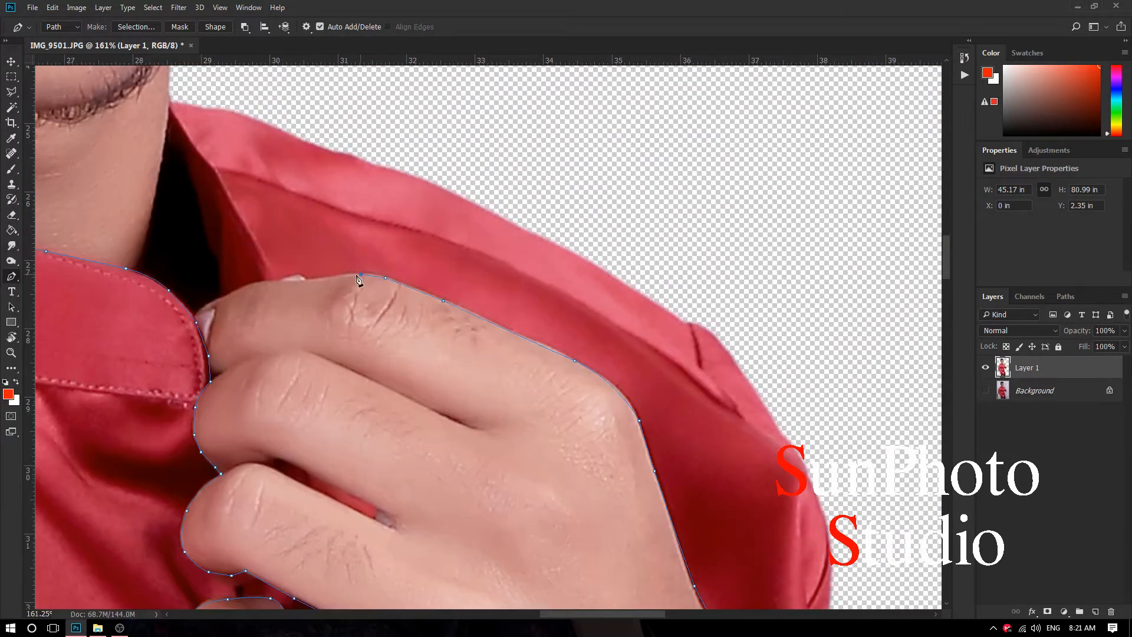
pyautogui.moveTo(168, 289); pyautogui.dragTo(255, 318)
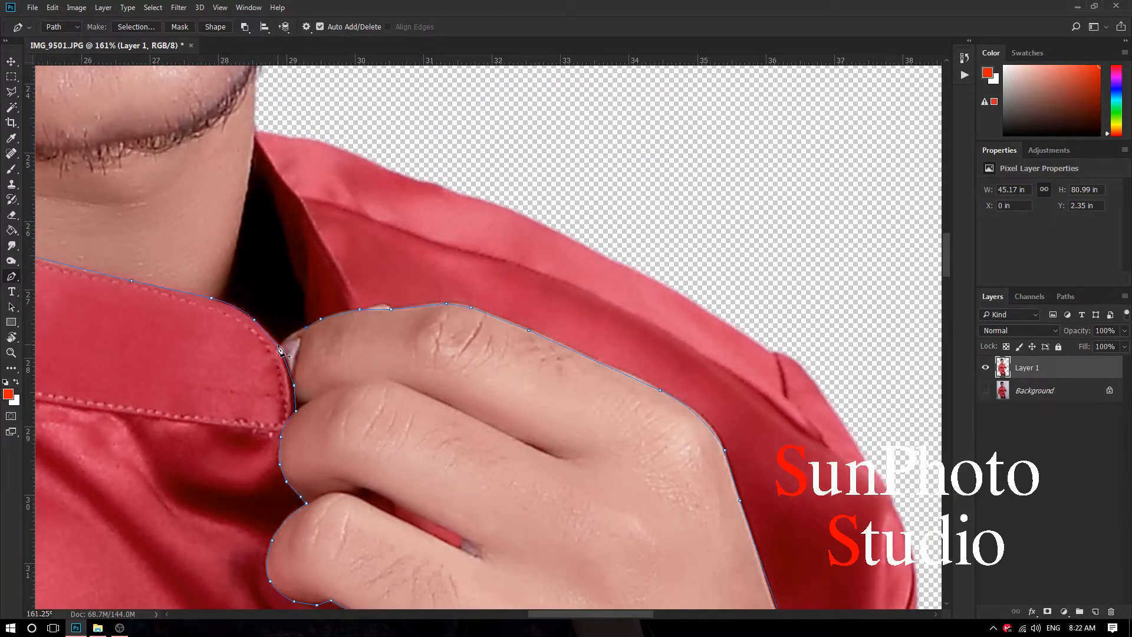
pyautogui.scroll(-10, 286, 324)
pyautogui.scroll(10, 488, 287)
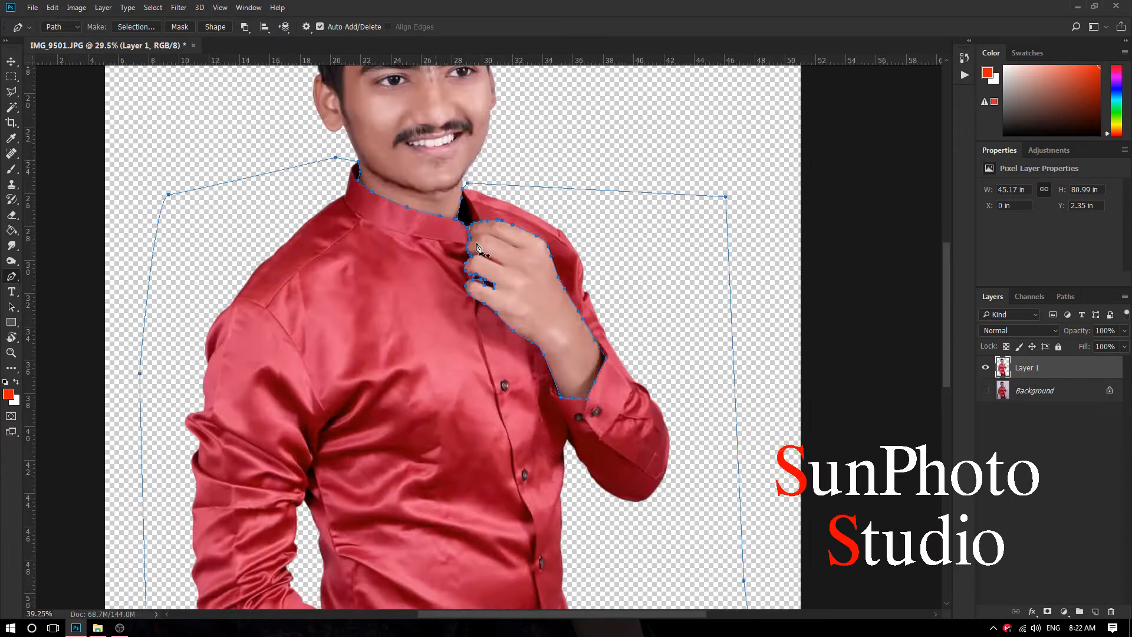
# Step: Trace a second Pen path around the lowered hand, following the wrist thread, knuckles, fingers and sleeve cuff
pyautogui.scroll(-10, 488, 287)
pyautogui.scroll(10, 520, 280)
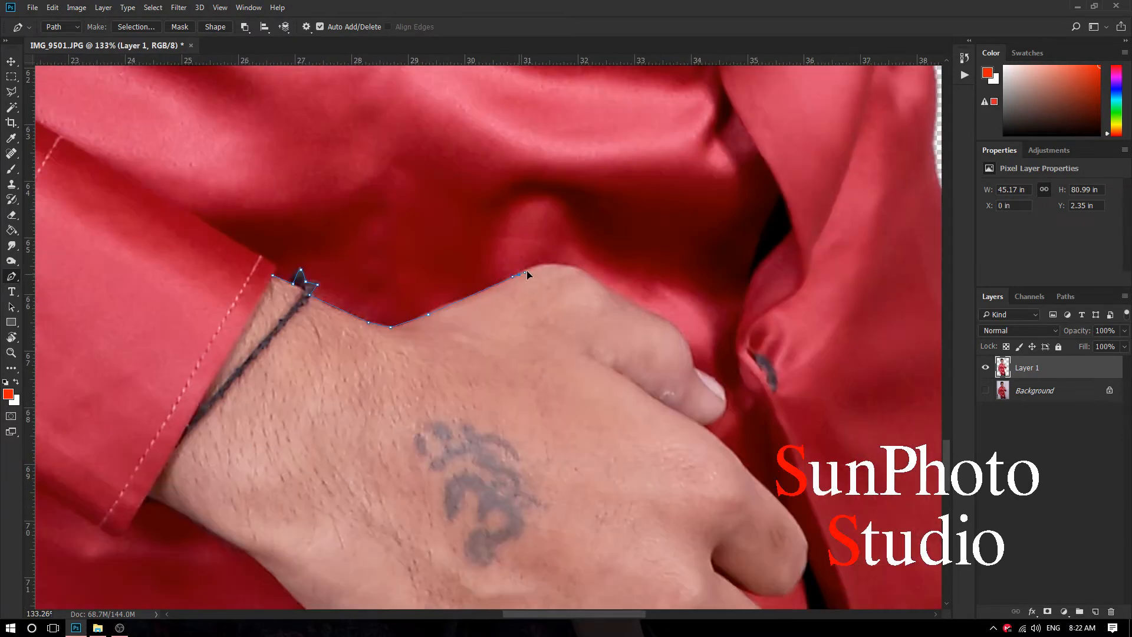
pyautogui.moveTo(739, 391); pyautogui.dragTo(606, 205)
pyautogui.moveTo(613, 413); pyautogui.dragTo(588, 312)
pyautogui.moveTo(590, 448); pyautogui.dragTo(618, 311)
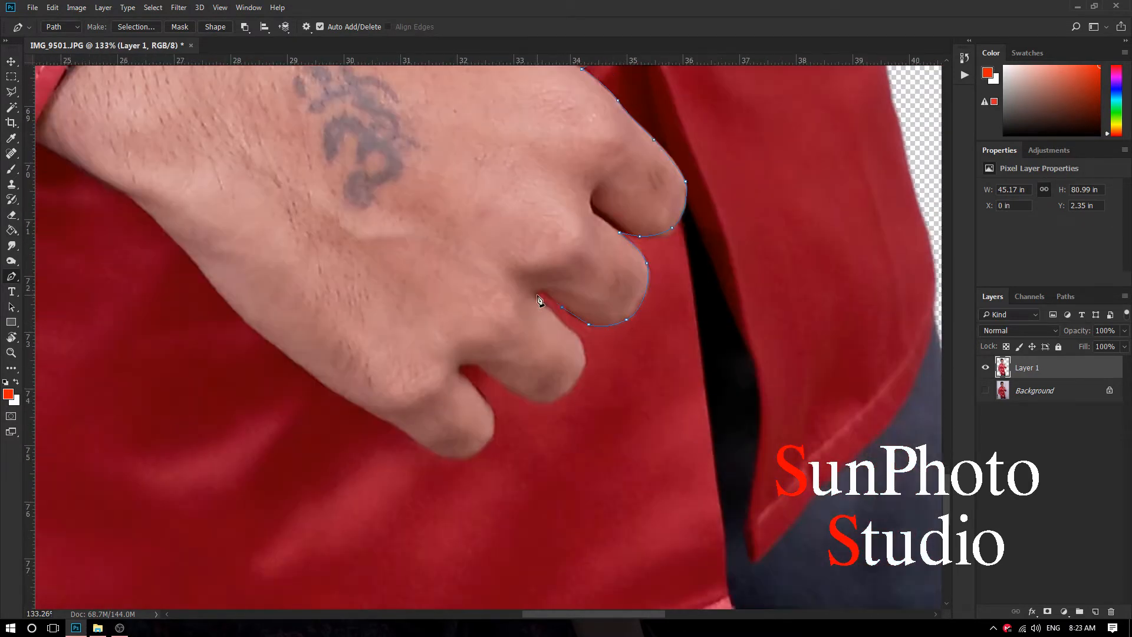
pyautogui.scroll(-5, 462, 326)
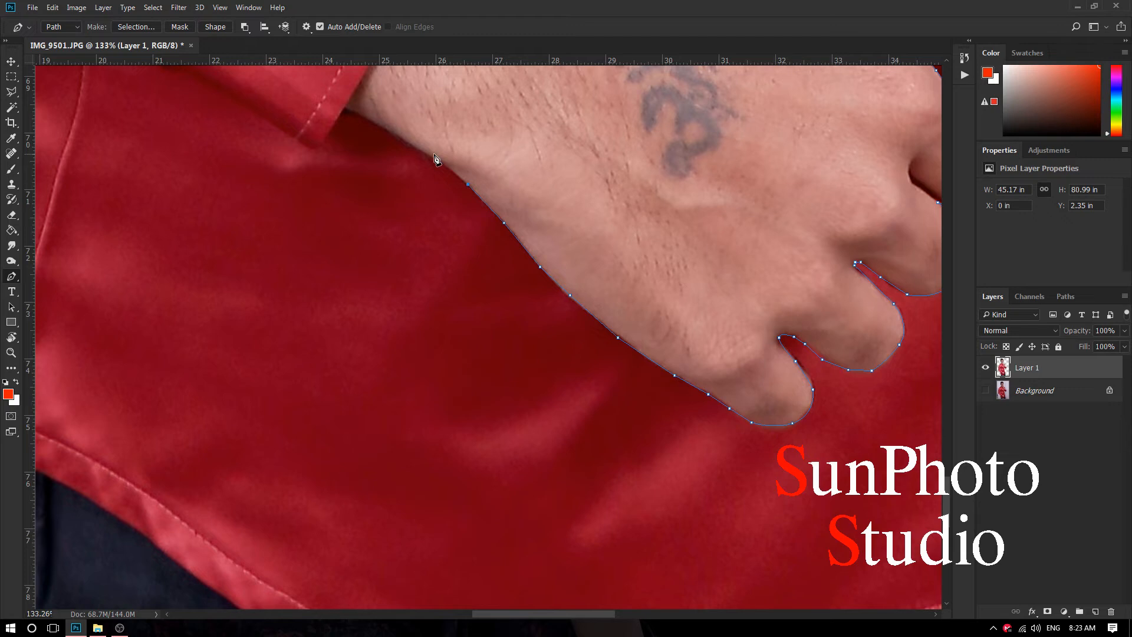
pyautogui.scroll(3, 471, 265)
pyautogui.scroll(-10, 471, 265)
pyautogui.scroll(2, 471, 265)
# Step: Change the path operation and convert the Pen paths to a selection covering the head and hands but not the shirt
pyautogui.click(245, 26)
pyautogui.click(265, 76)
pyautogui.click(245, 27)
pyautogui.click(265, 57)
pyautogui.hotkey('ctrl', 'Return')
pyautogui.scroll(2, 479, 286)
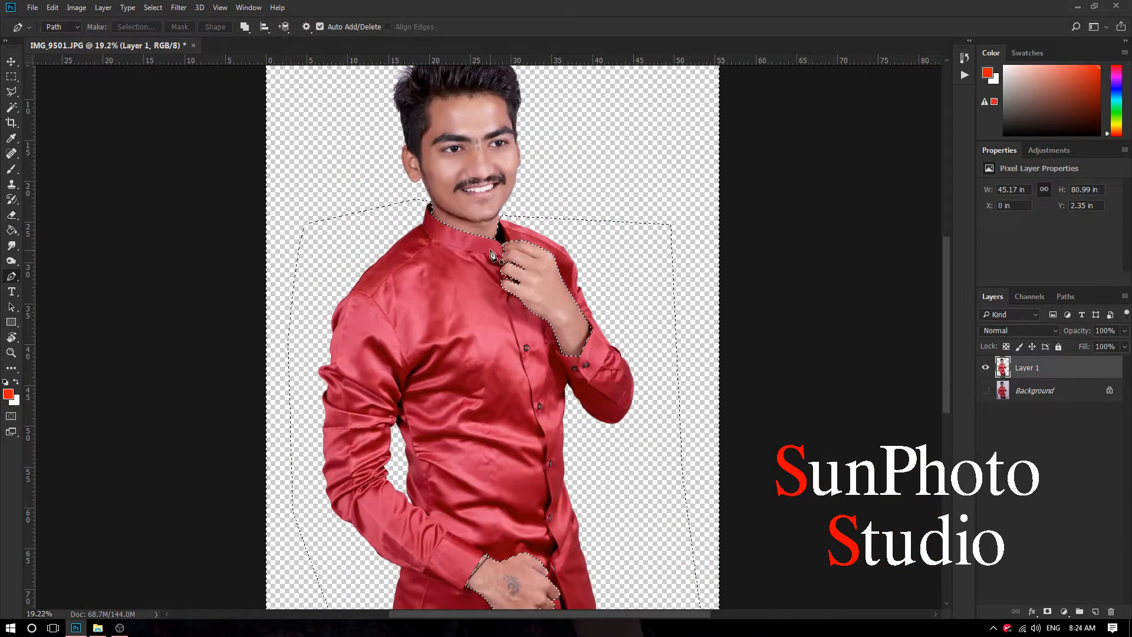
# Step: Feather the skin selection using the Lasso tool's selection options
pyautogui.scroll(-2, 471, 283)
pyautogui.rightClick(476, 251)
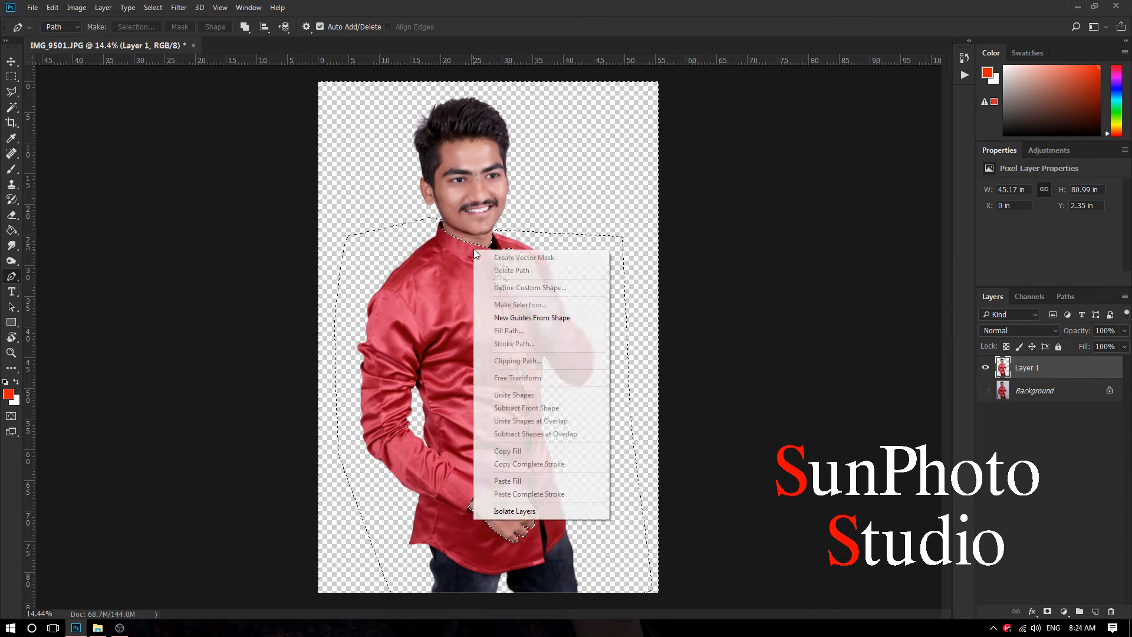
pyautogui.click(447, 300)
pyautogui.press('l')
pyautogui.rightClick(513, 252)
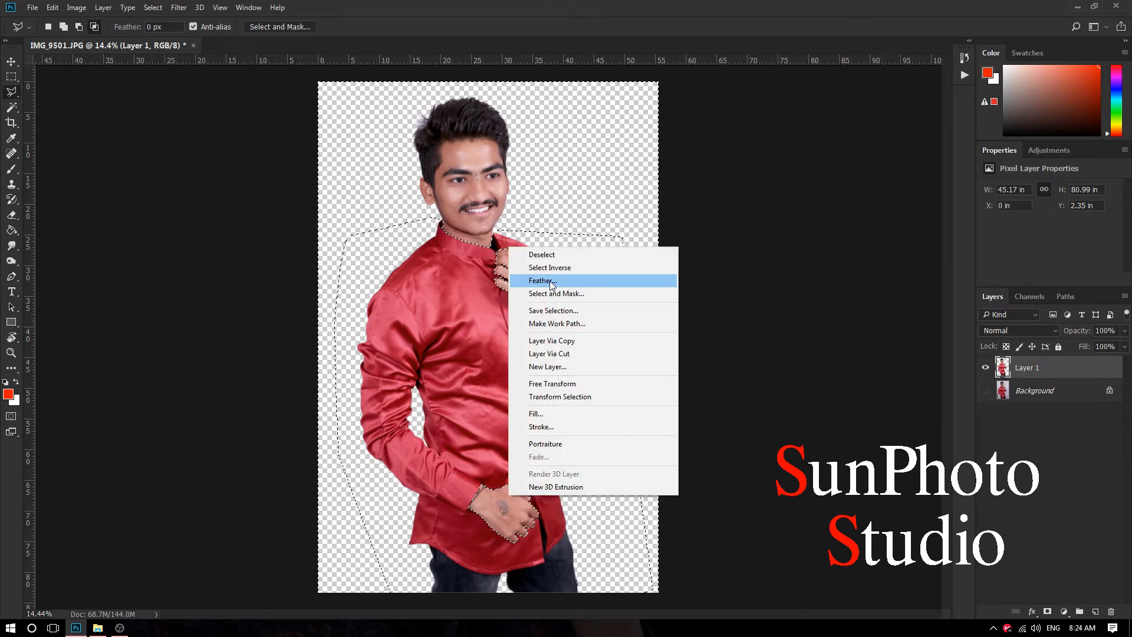
pyautogui.click(553, 279)
pyautogui.click(618, 211)
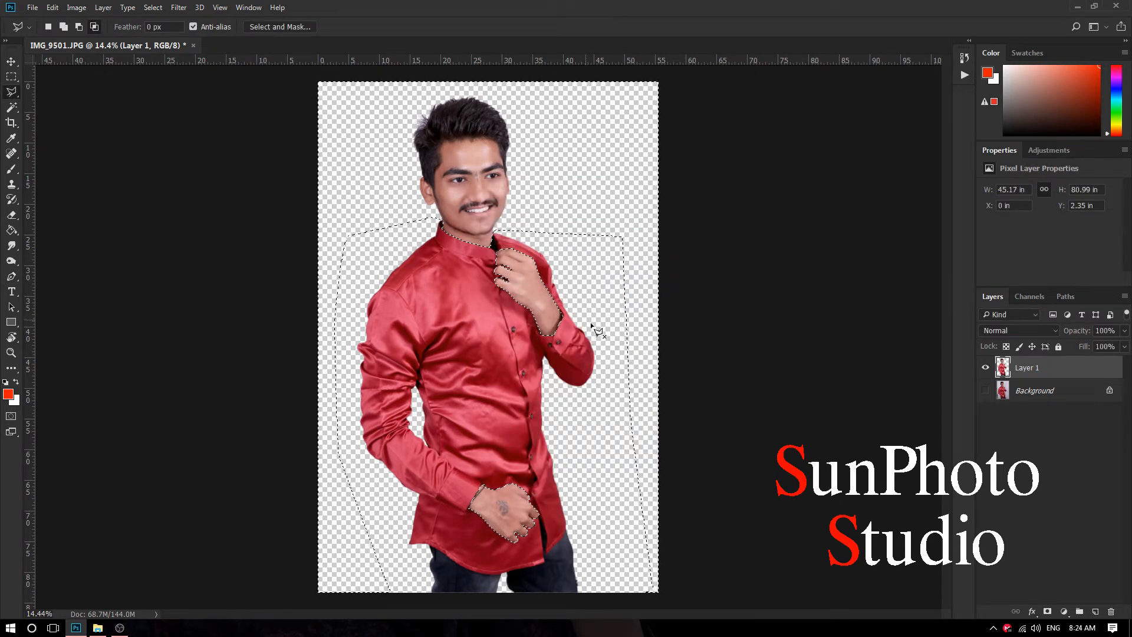
# Step: Copy the selected head and hands from Layer 1 to a new layer and hide Layer 1
pyautogui.rightClick(416, 267)
pyautogui.click(474, 368)
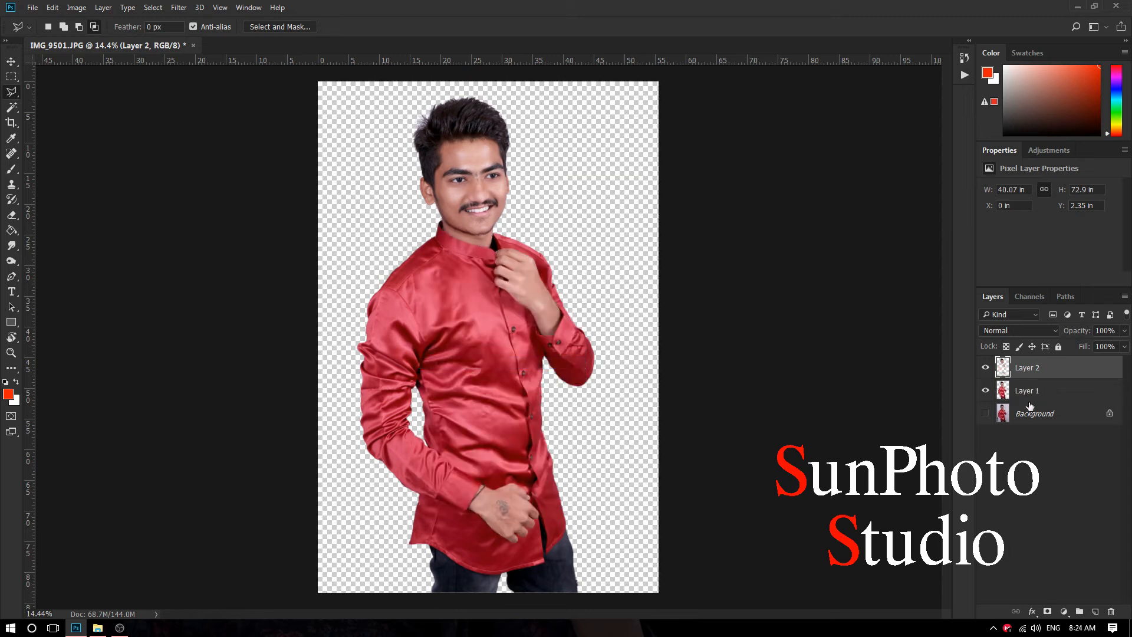
pyautogui.click(985, 391)
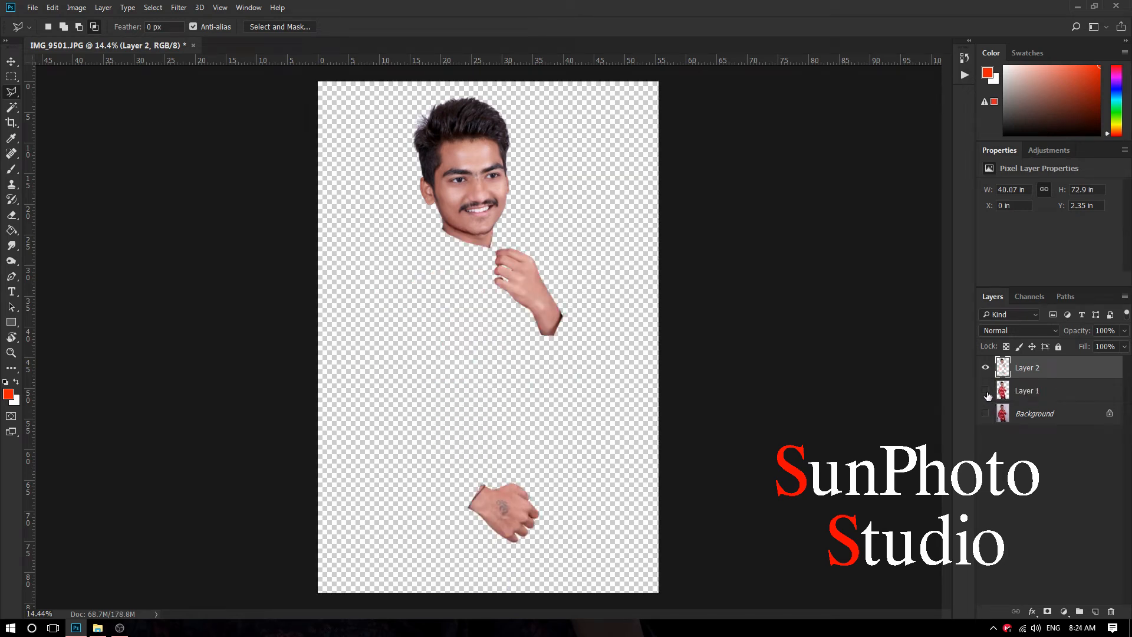
# Step: Load the Layer 2 Transparency as a new selection and invert it
pyautogui.click(153, 7)
pyautogui.click(189, 239)
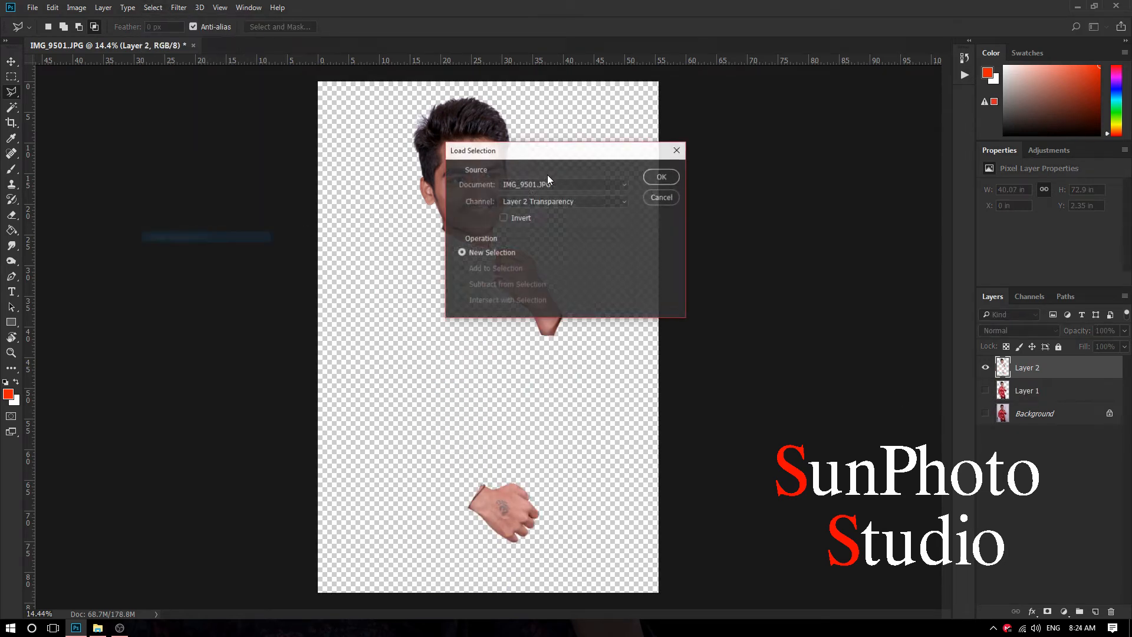
pyautogui.click(659, 178)
pyautogui.rightClick(463, 168)
pyautogui.click(480, 182)
# Step: Show Layer 1, hide Layer 2, and copy the selected shirt and trousers from Layer 1 to a new layer
pyautogui.click(985, 391)
pyautogui.click(986, 367)
pyautogui.click(1012, 392)
pyautogui.rightClick(470, 277)
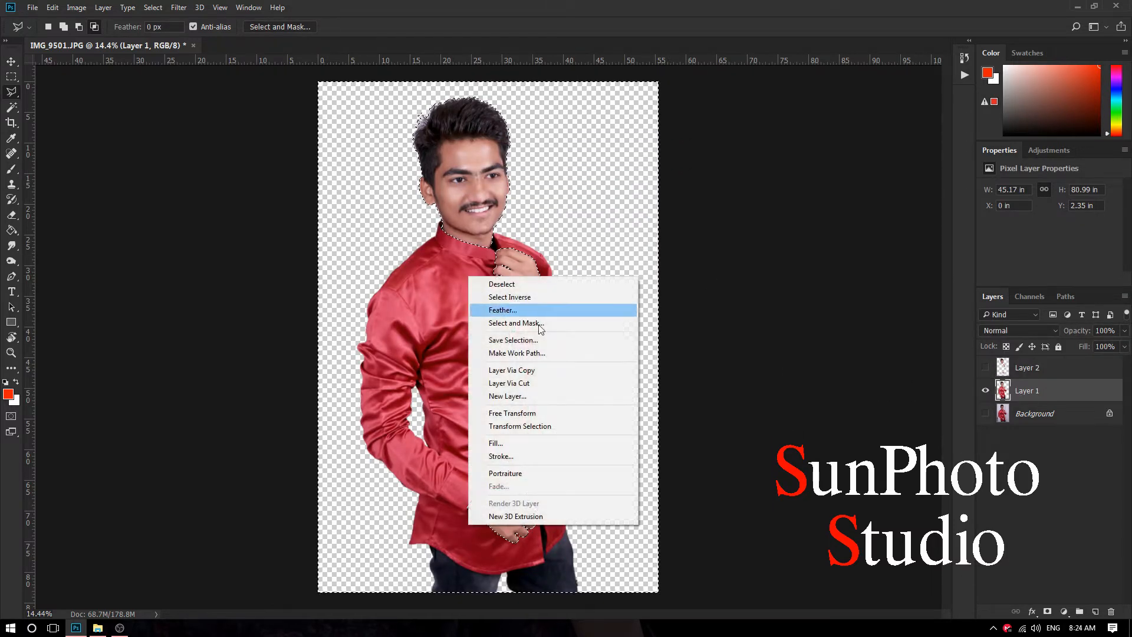
pyautogui.click(534, 369)
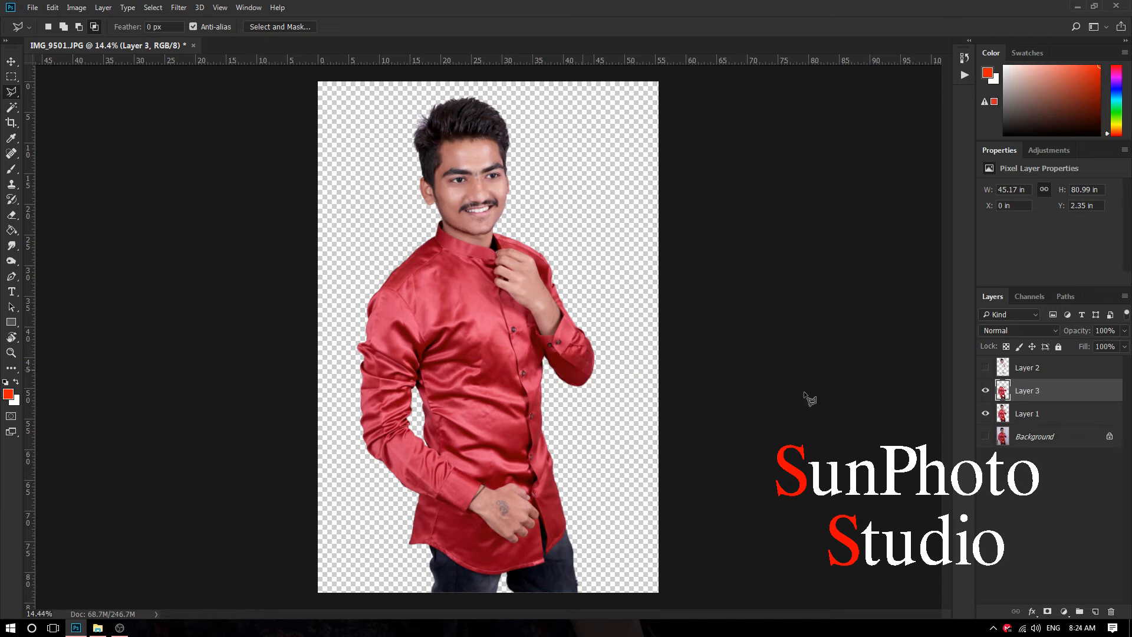
# Step: Hide Layer 1 and Layer 3, then show Layer 2 and make it the active layer
pyautogui.click(985, 413)
pyautogui.scroll(-1, 503, 302)
pyautogui.scroll(3, 487, 254)
pyautogui.scroll(-1, 466, 251)
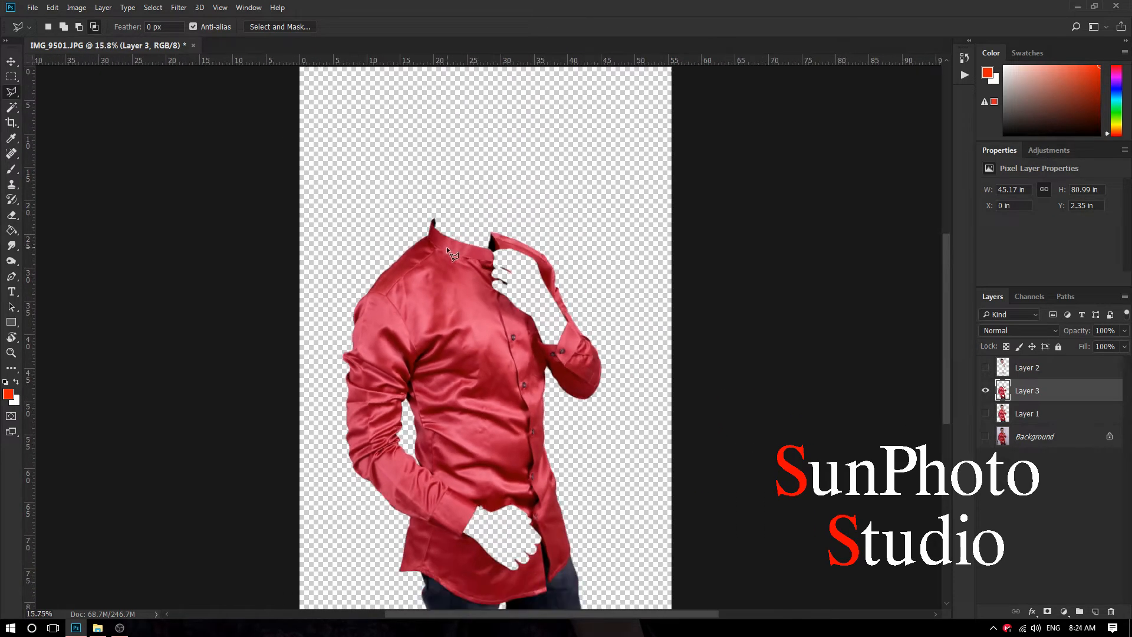
pyautogui.click(983, 390)
pyautogui.click(985, 367)
pyautogui.click(1032, 368)
pyautogui.scroll(2, 411, 201)
pyautogui.scroll(-2, 411, 200)
pyautogui.scroll(6, 441, 138)
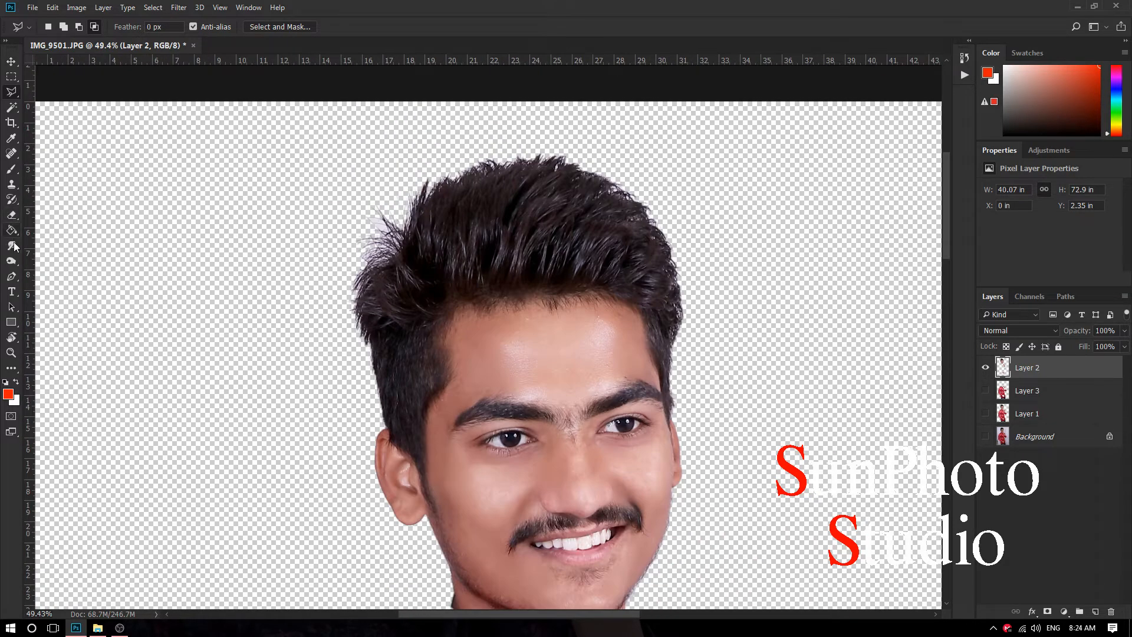
# Step: Smudge the hair along the crown and the right side of the head outward into longer swept strands
pyautogui.click(12, 245)
pyautogui.scroll(2, 435, 222)
pyautogui.press(']')
pyautogui.moveTo(410, 289)
pyautogui.mouseDown()
pyautogui.moveTo(404, 244)
pyautogui.moveTo(424, 195)
pyautogui.moveTo(411, 261)
pyautogui.moveTo(471, 179)
pyautogui.moveTo(446, 226)
pyautogui.moveTo(529, 165)
pyautogui.moveTo(470, 226)
pyautogui.moveTo(519, 179)
pyautogui.moveTo(571, 183)
pyautogui.moveTo(506, 207)
pyautogui.moveTo(608, 162)
pyautogui.moveTo(540, 214)
pyautogui.moveTo(605, 178)
pyautogui.moveTo(597, 215)
pyautogui.moveTo(569, 223)
pyautogui.moveTo(723, 207)
pyautogui.mouseUp()
pyautogui.press(']')
pyautogui.press('[')
pyautogui.moveTo(618, 239)
pyautogui.mouseDown()
pyautogui.moveTo(737, 246)
pyautogui.moveTo(749, 258)
pyautogui.mouseUp()
pyautogui.moveTo(648, 260)
pyautogui.mouseDown()
pyautogui.moveTo(763, 272)
pyautogui.moveTo(795, 313)
pyautogui.mouseUp()
pyautogui.press('[')
pyautogui.moveTo(684, 293)
pyautogui.mouseDown()
pyautogui.moveTo(759, 335)
pyautogui.moveTo(718, 328)
pyautogui.moveTo(778, 394)
pyautogui.mouseUp()
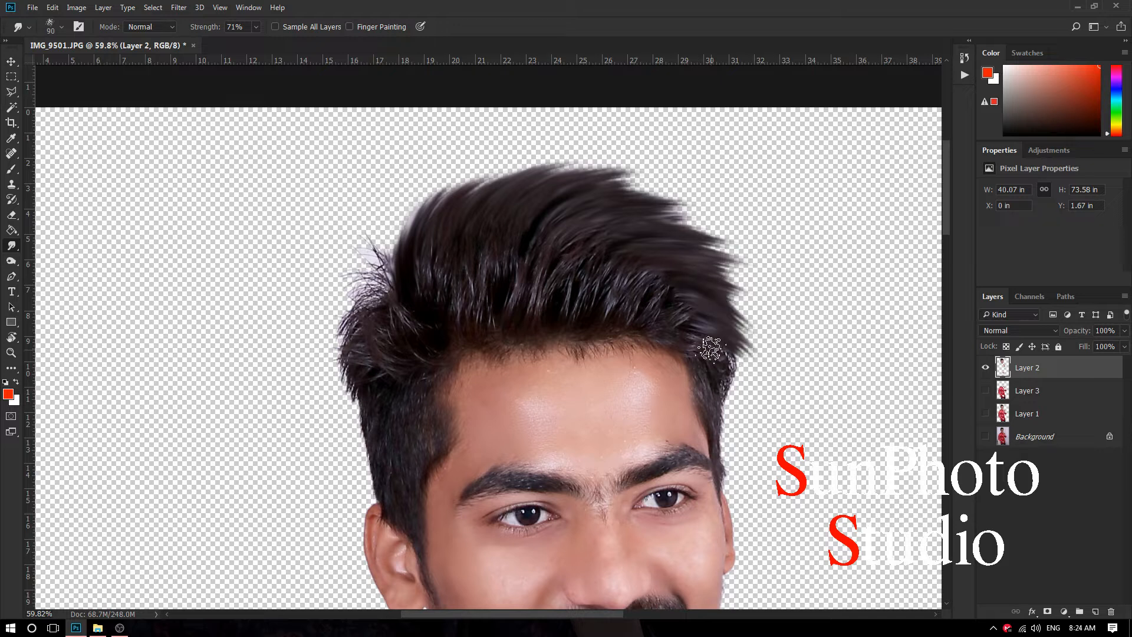
# Step: Smudge the stray hair at the upper left of the head upward with a 90-pixel brush at 71% strength
pyautogui.press('[')
pyautogui.scroll(-2, 758, 447)
pyautogui.scroll(1, 493, 251)
pyautogui.press(']')
pyautogui.moveTo(457, 321)
pyautogui.mouseDown()
pyautogui.moveTo(452, 232)
pyautogui.moveTo(439, 224)
pyautogui.mouseUp()
pyautogui.moveTo(462, 295); pyautogui.dragTo(475, 215)
pyautogui.moveTo(459, 274)
pyautogui.mouseDown()
pyautogui.moveTo(493, 204)
pyautogui.moveTo(501, 212)
pyautogui.mouseUp()
pyautogui.moveTo(442, 330); pyautogui.dragTo(431, 254)
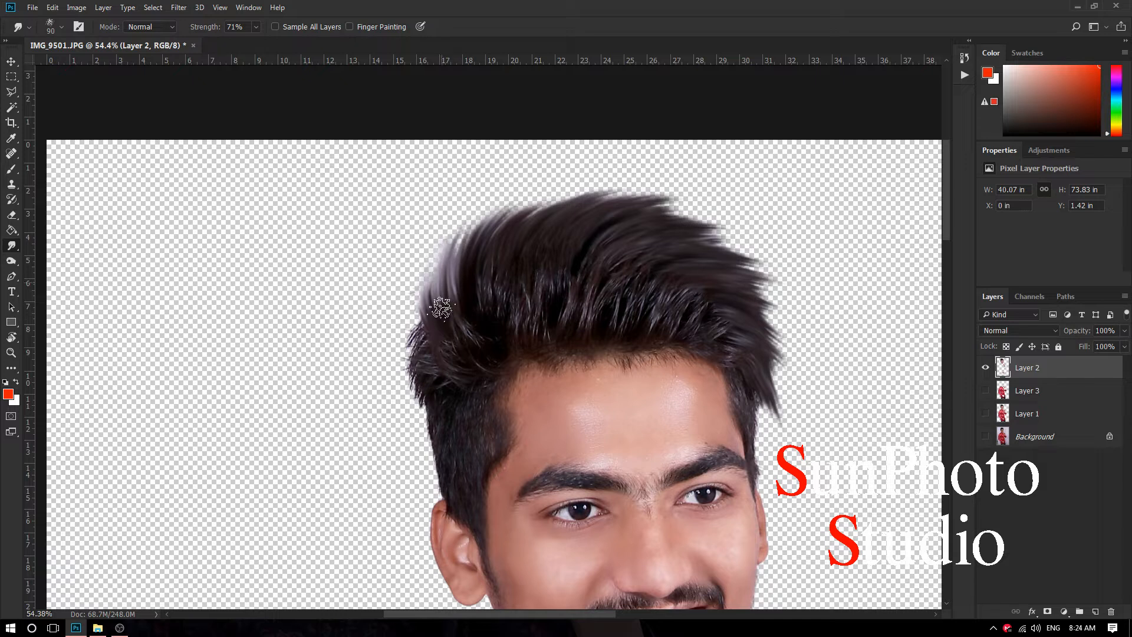
# Step: Smudge the left side of the hair upward and sweep it over into the crown with the 90-pixel brush
pyautogui.moveTo(431, 351); pyautogui.dragTo(436, 265)
pyautogui.moveTo(414, 364); pyautogui.dragTo(407, 315)
pyautogui.moveTo(427, 386)
pyautogui.mouseDown()
pyautogui.moveTo(411, 362)
pyautogui.moveTo(415, 274)
pyautogui.mouseUp()
pyautogui.moveTo(413, 330); pyautogui.dragTo(431, 250)
pyautogui.moveTo(433, 304)
pyautogui.mouseDown()
pyautogui.moveTo(471, 203)
pyautogui.moveTo(497, 208)
pyautogui.mouseUp()
pyautogui.moveTo(474, 250); pyautogui.dragTo(558, 174)
pyautogui.moveTo(521, 227)
pyautogui.mouseDown()
pyautogui.moveTo(593, 173)
pyautogui.moveTo(622, 178)
pyautogui.mouseUp()
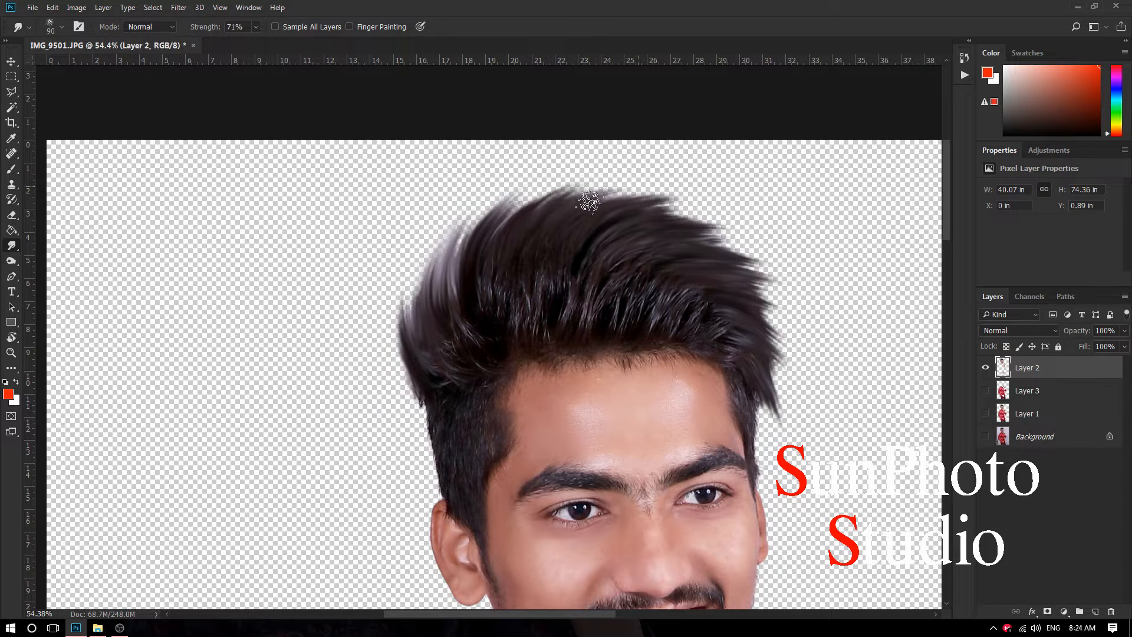
# Step: Smudge the lower left hair edge above the ear outward and upward with a smaller brush
pyautogui.scroll(-2, 495, 248)
pyautogui.scroll(2, 501, 244)
pyautogui.press('[')
pyautogui.moveTo(414, 405); pyautogui.dragTo(379, 335)
pyautogui.moveTo(405, 405); pyautogui.dragTo(364, 309)
pyautogui.moveTo(397, 355)
pyautogui.mouseDown()
pyautogui.moveTo(389, 320)
pyautogui.moveTo(440, 236)
pyautogui.mouseUp()
pyautogui.press(']')
# Step: Smudge the crown hair from the upper left across to the right to lengthen and blend the swept strands
pyautogui.moveTo(437, 291); pyautogui.dragTo(516, 200)
pyautogui.press('[')
pyautogui.moveTo(459, 242)
pyautogui.mouseDown()
pyautogui.moveTo(504, 201)
pyautogui.moveTo(495, 224)
pyautogui.moveTo(571, 191)
pyautogui.moveTo(546, 205)
pyautogui.moveTo(641, 188)
pyautogui.moveTo(599, 204)
pyautogui.moveTo(681, 204)
pyautogui.moveTo(639, 216)
pyautogui.moveTo(741, 232)
pyautogui.mouseUp()
pyautogui.press(']')
pyautogui.moveTo(649, 215)
pyautogui.mouseDown()
pyautogui.moveTo(747, 239)
pyautogui.moveTo(680, 243)
pyautogui.moveTo(742, 266)
pyautogui.mouseUp()
pyautogui.press('[')
# Step: Smooth the hair outline from the left side up to the crown with a 60-pixel Smudge brush
pyautogui.scroll(-3, 614, 306)
pyautogui.scroll(4, 483, 379)
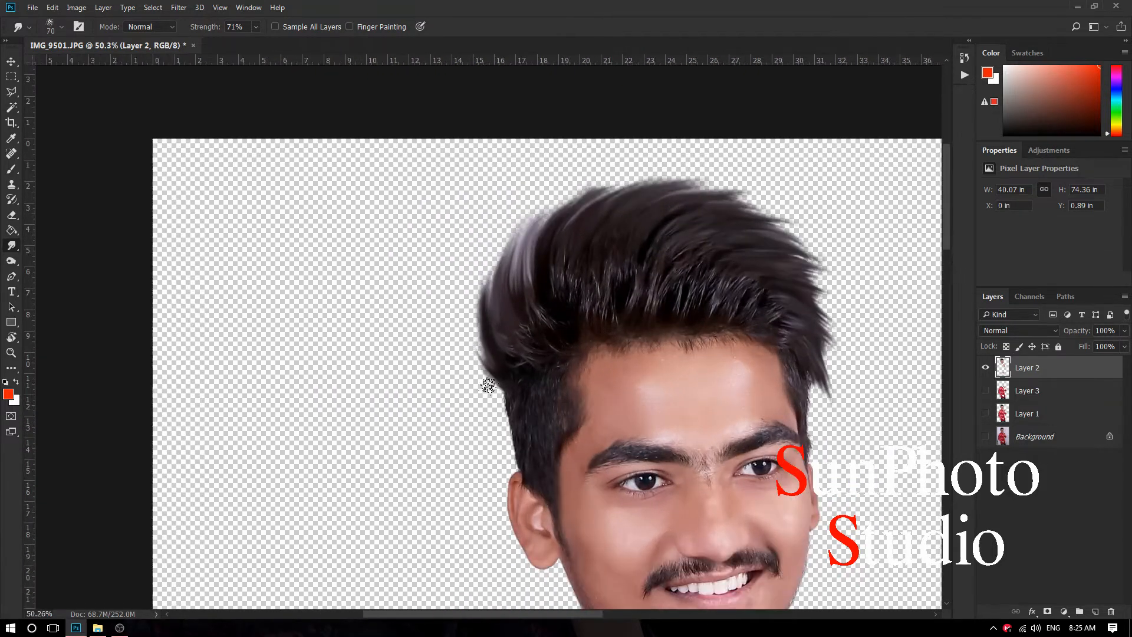
pyautogui.moveTo(488, 361)
pyautogui.mouseDown()
pyautogui.moveTo(477, 285)
pyautogui.moveTo(478, 319)
pyautogui.moveTo(501, 249)
pyautogui.moveTo(495, 286)
pyautogui.moveTo(534, 214)
pyautogui.moveTo(525, 240)
pyautogui.moveTo(582, 192)
pyautogui.moveTo(556, 223)
pyautogui.moveTo(667, 182)
pyautogui.mouseUp()
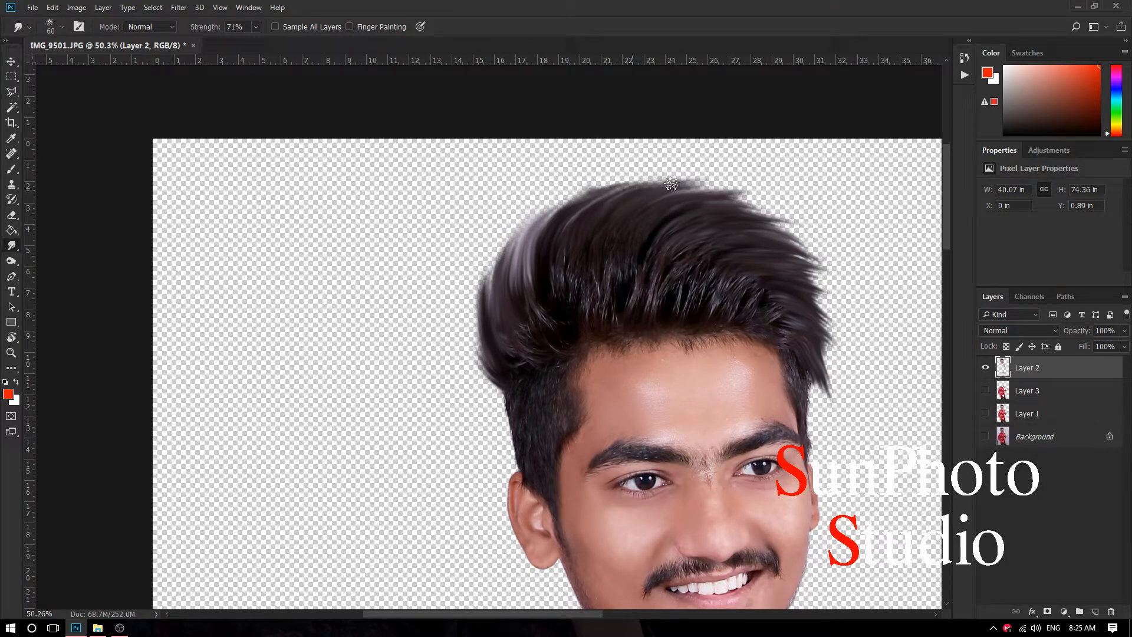
# Step: Smudge the hair tips beside the right temple downward with a 70-pixel brush to lengthen them
pyautogui.scroll(-1, 675, 215)
pyautogui.press(']')
pyautogui.moveTo(733, 325); pyautogui.dragTo(752, 368)
pyautogui.scroll(-3, 755, 383)
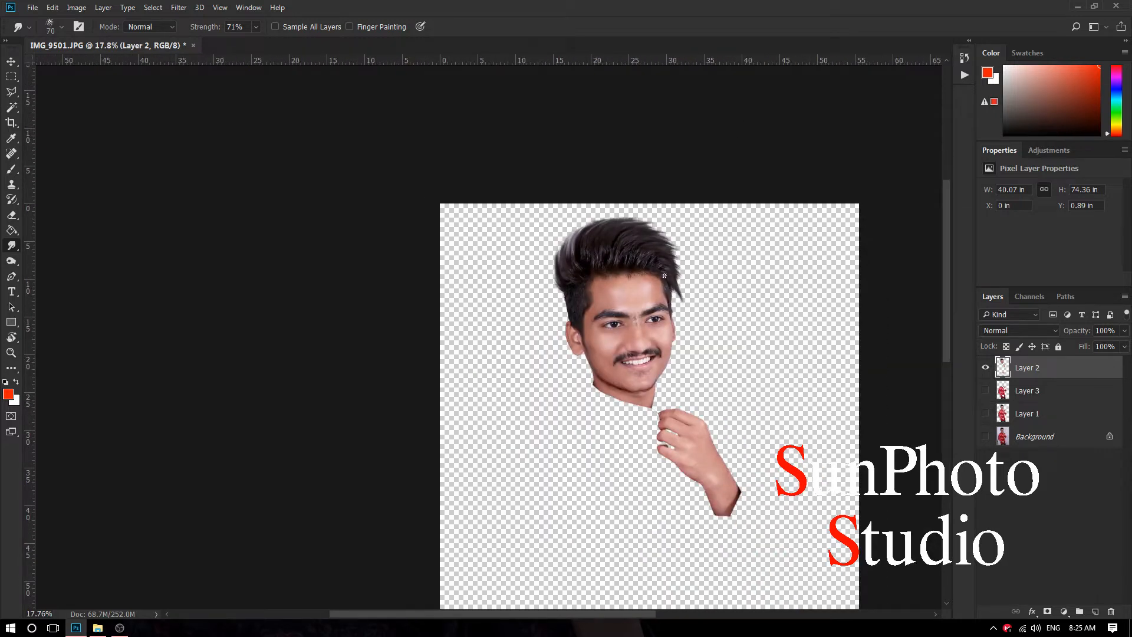
pyautogui.scroll(3, 706, 275)
pyautogui.scroll(2, 694, 331)
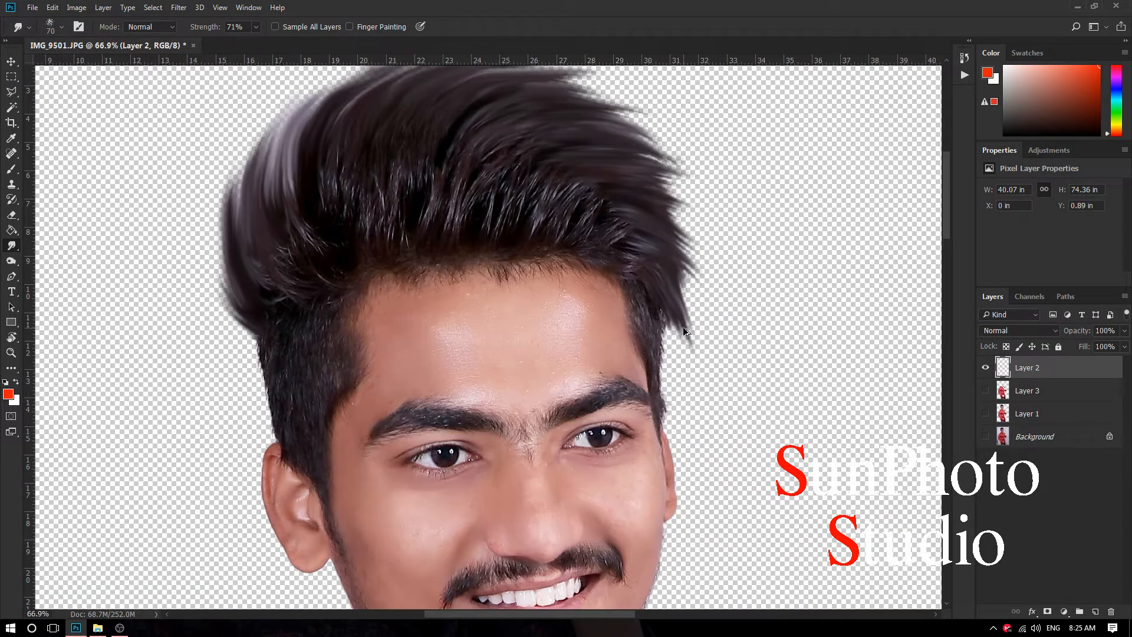
pyautogui.moveTo(675, 311); pyautogui.dragTo(677, 399)
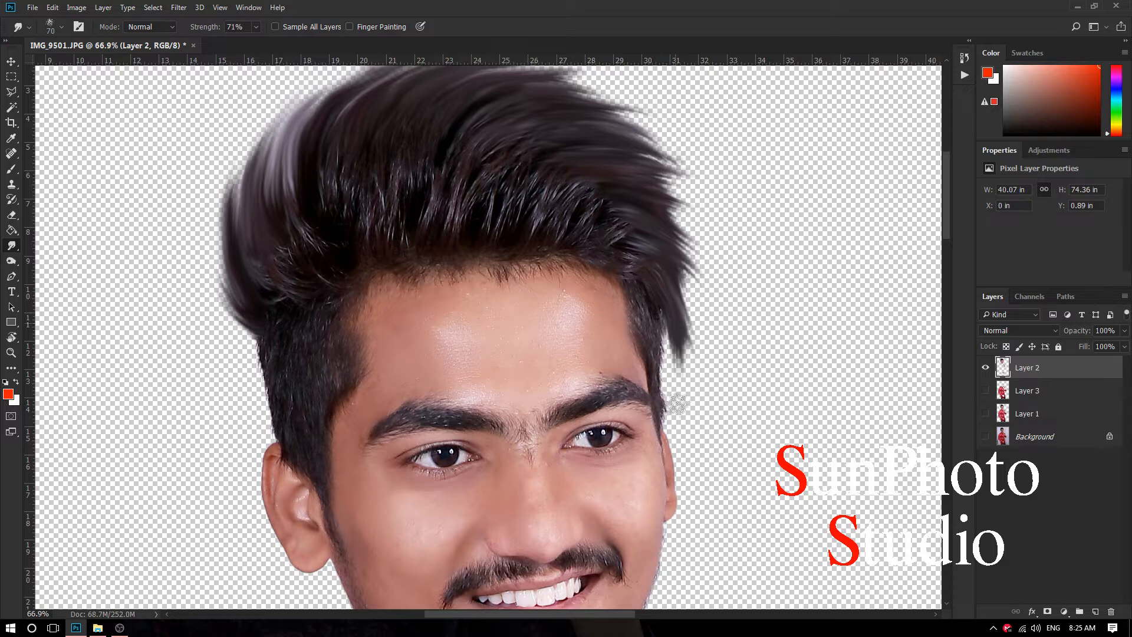
pyautogui.scroll(-2, 671, 322)
pyautogui.scroll(-3, 671, 321)
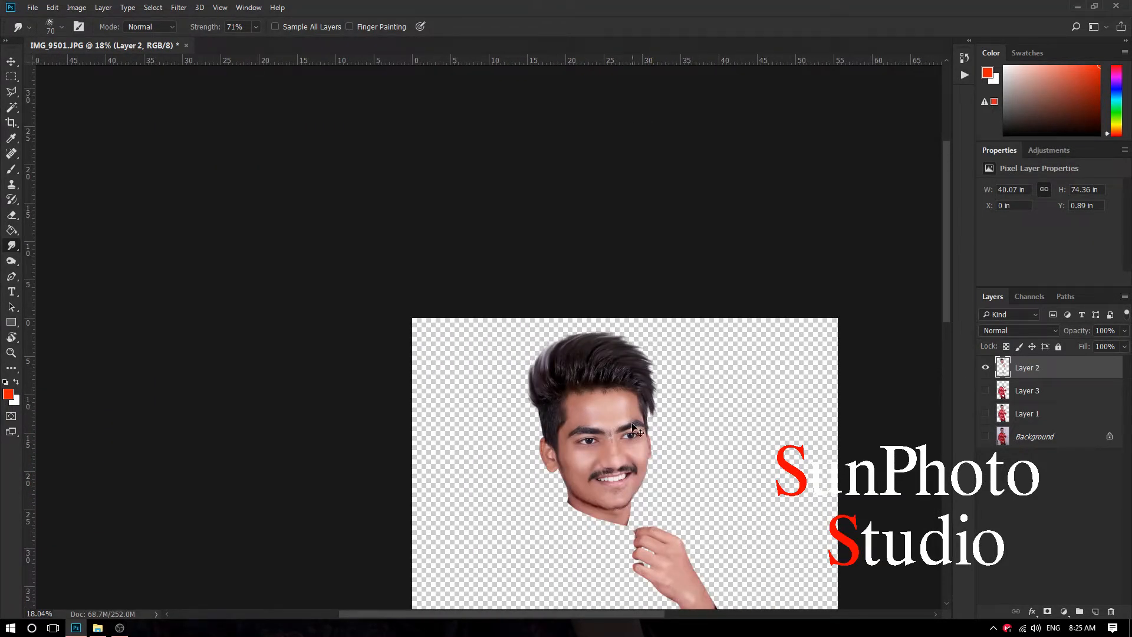
pyautogui.scroll(3, 675, 290)
pyautogui.scroll(2, 695, 392)
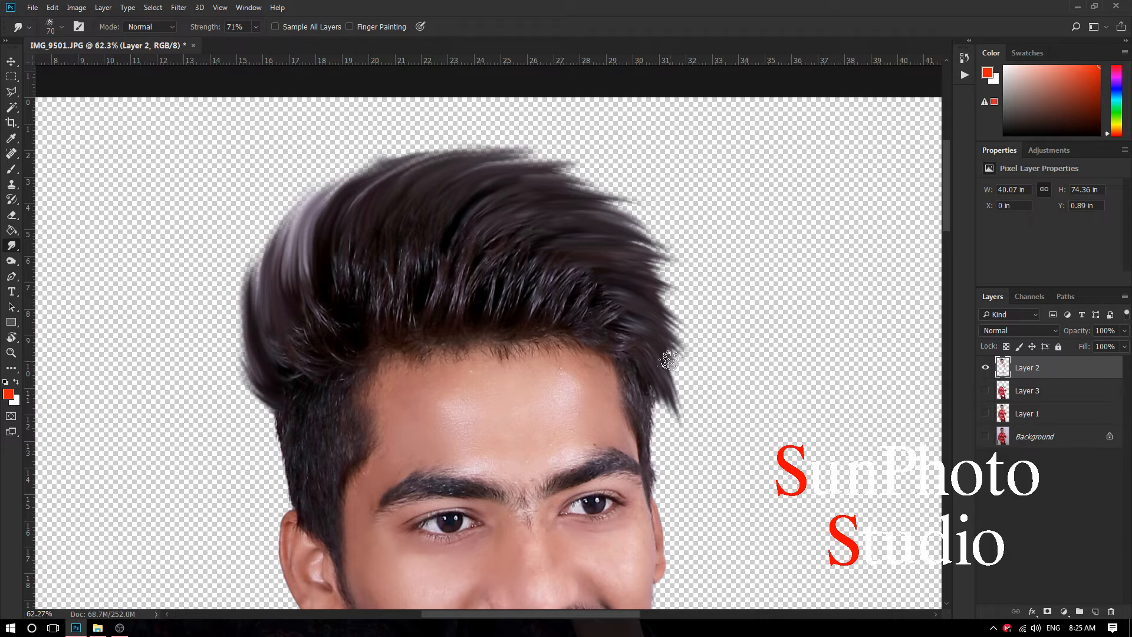
# Step: Smudge the hair strands from the crown down to the right temple outward with the 70-pixel brush
pyautogui.scroll(1, 602, 290)
pyautogui.moveTo(560, 239)
pyautogui.mouseDown()
pyautogui.moveTo(681, 266)
pyautogui.moveTo(678, 298)
pyautogui.moveTo(752, 395)
pyautogui.mouseUp()
pyautogui.moveTo(687, 369)
pyautogui.mouseDown()
pyautogui.moveTo(746, 403)
pyautogui.moveTo(755, 445)
pyautogui.mouseUp()
pyautogui.moveTo(715, 414); pyautogui.dragTo(755, 479)
pyautogui.scroll(-2, 755, 479)
# Step: Smudge the hair's left outline from above the ear up to the crown with the 70-pixel brush
pyautogui.moveTo(360, 371); pyautogui.dragTo(427, 342)
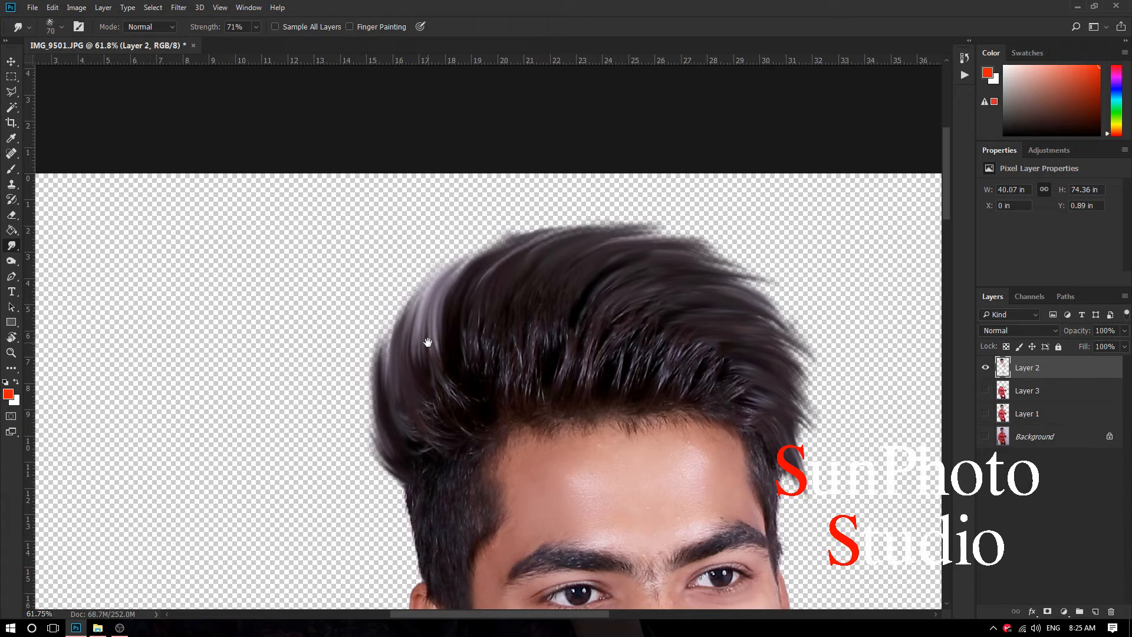
pyautogui.moveTo(401, 466)
pyautogui.mouseDown()
pyautogui.moveTo(381, 426)
pyautogui.moveTo(376, 320)
pyautogui.moveTo(390, 299)
pyautogui.moveTo(434, 295)
pyautogui.moveTo(457, 237)
pyautogui.moveTo(480, 233)
pyautogui.moveTo(460, 277)
pyautogui.moveTo(520, 232)
pyautogui.mouseUp()
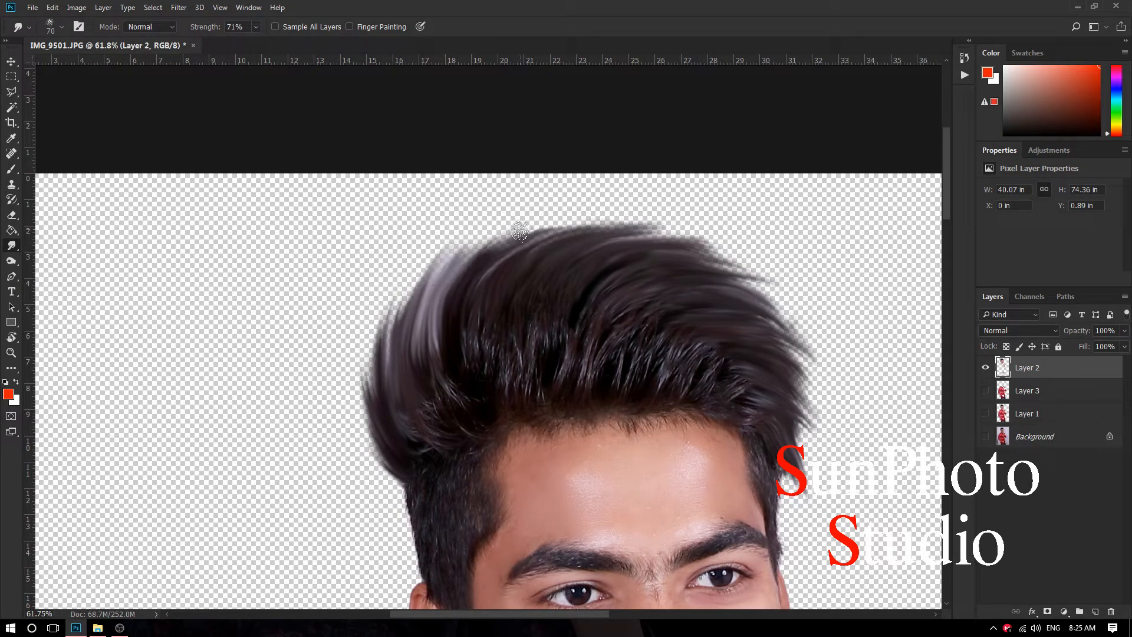
pyautogui.scroll(-6, 520, 231)
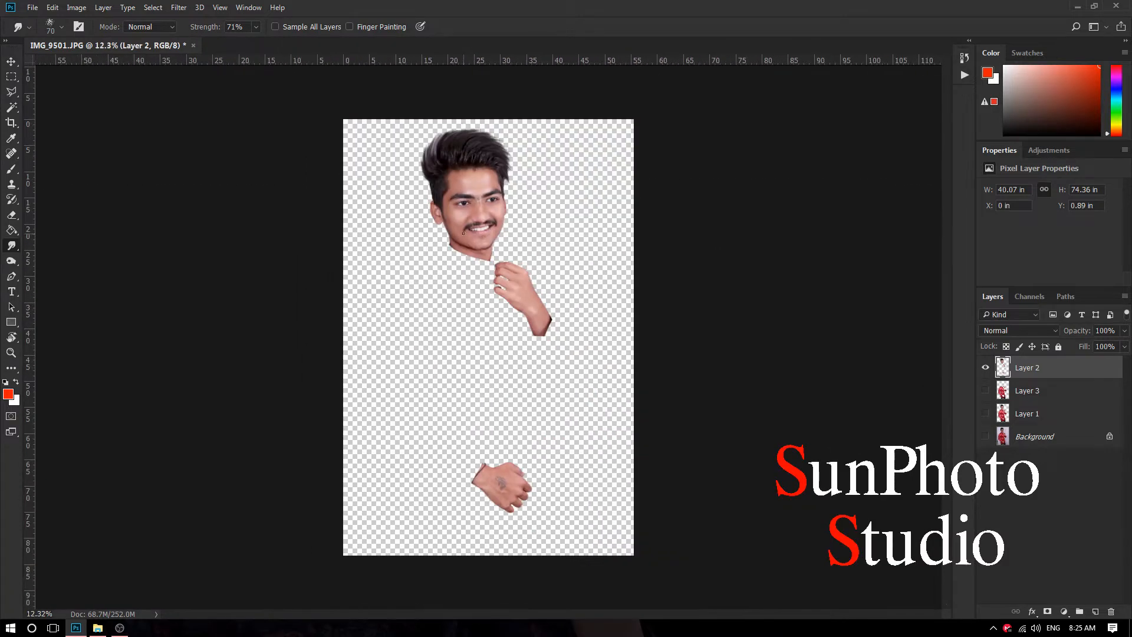
pyautogui.scroll(4, 426, 126)
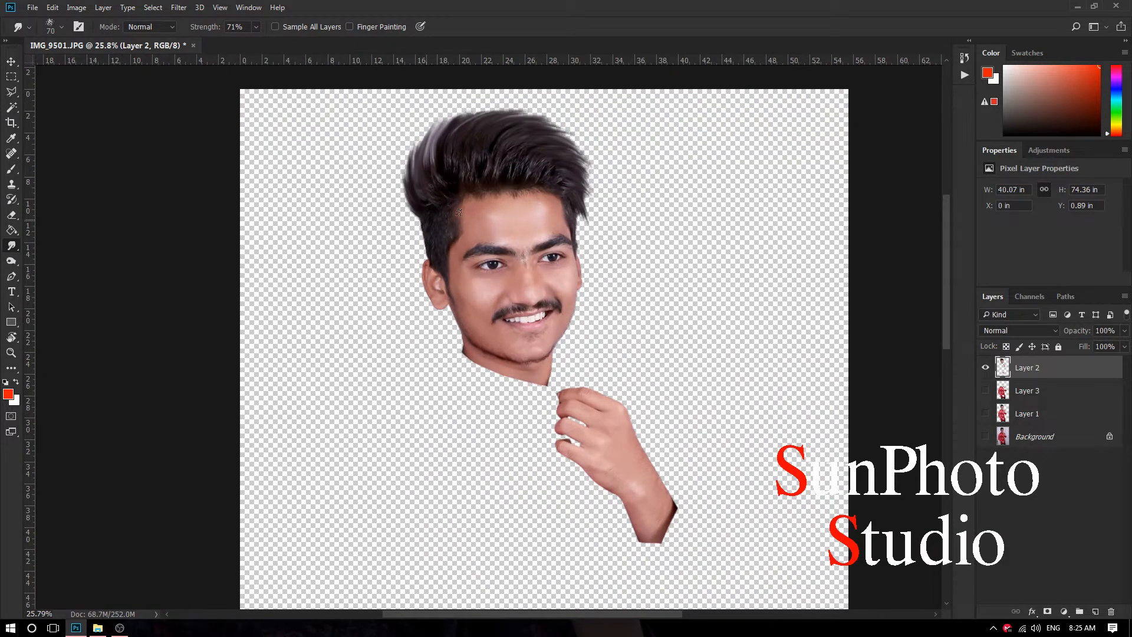
pyautogui.scroll(-1, 494, 221)
# Step: Load Layer 2's transparency as a selection and darken the hair with the 400-pixel Burn tool, Midtones range, 50% exposure
pyautogui.click(153, 8)
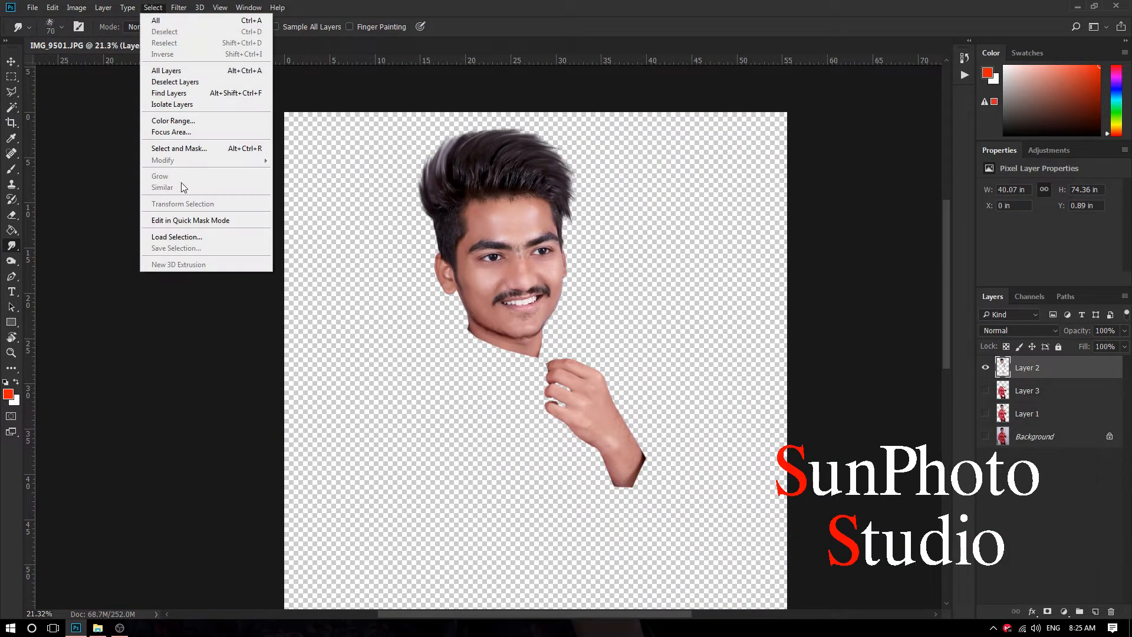
pyautogui.click(185, 236)
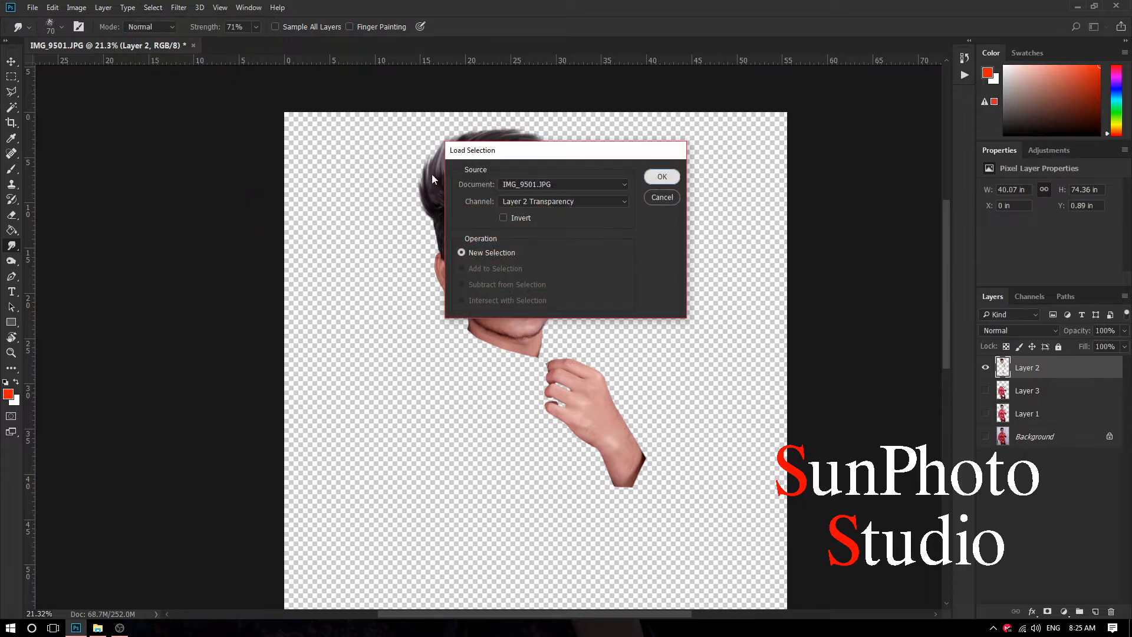
pyautogui.click(661, 175)
pyautogui.click(12, 261)
pyautogui.scroll(1, 430, 151)
pyautogui.moveTo(430, 198)
pyautogui.mouseDown()
pyautogui.moveTo(442, 116)
pyautogui.moveTo(468, 110)
pyautogui.moveTo(415, 157)
pyautogui.moveTo(515, 120)
pyautogui.moveTo(479, 132)
pyautogui.moveTo(485, 159)
pyautogui.mouseUp()
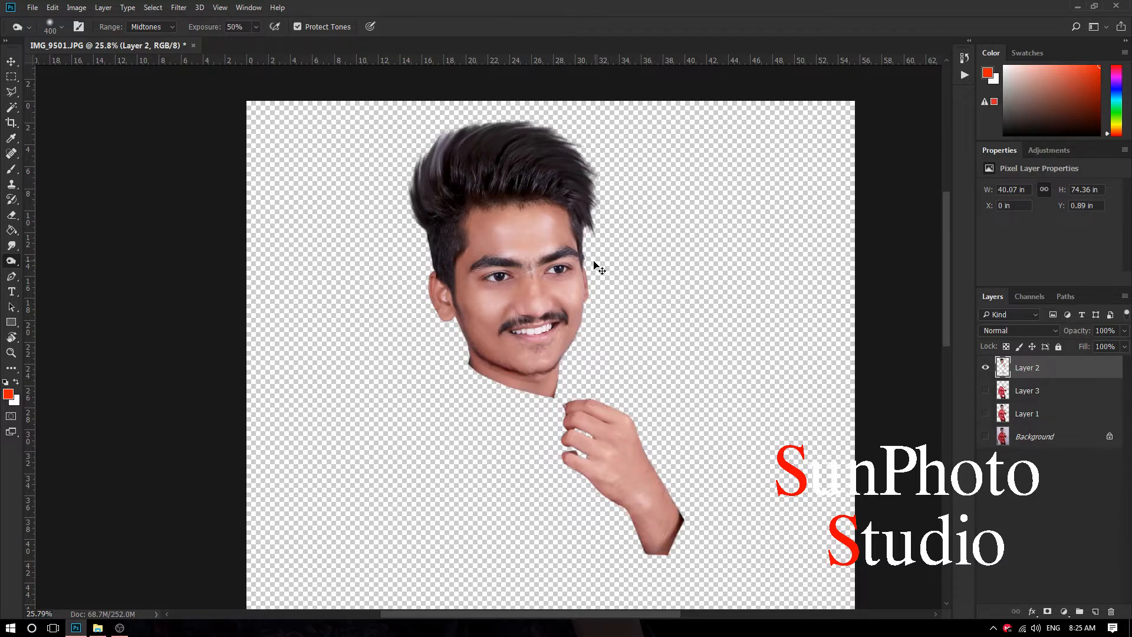
pyautogui.scroll(-1, 596, 263)
pyautogui.scroll(2, 501, 215)
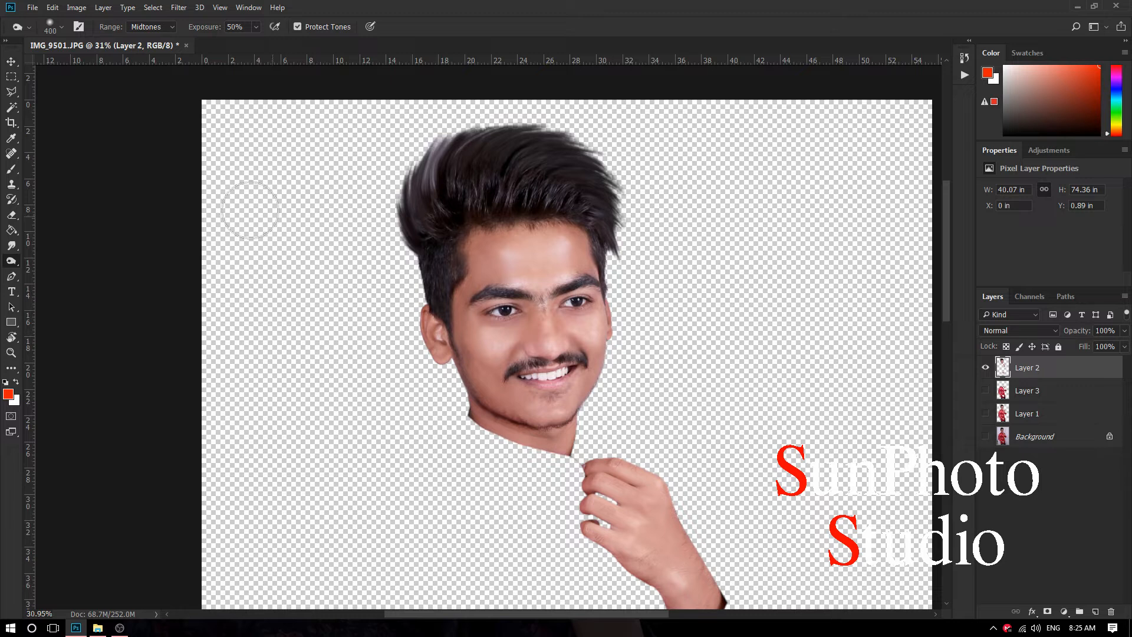
# Step: Set the foreground colour to a light skin tone sampled from the forehead
pyautogui.click(11, 169)
pyautogui.click(9, 397)
pyautogui.click(528, 249)
pyautogui.click(1067, 100)
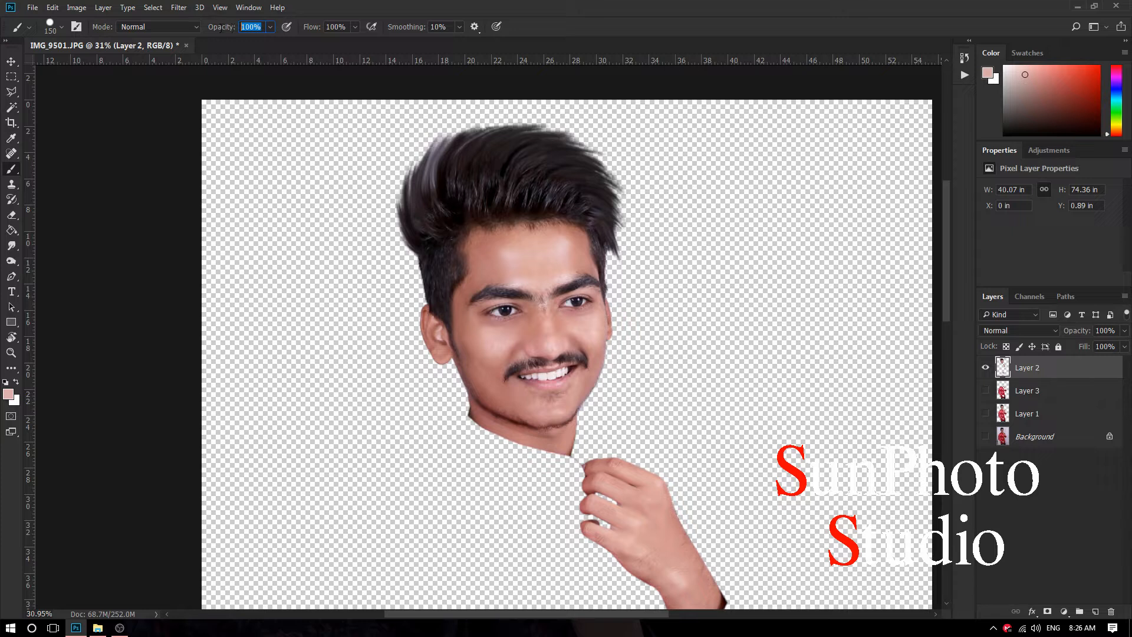
# Step: Blend the skin on the chin, jaw and left cheek with a 125-pixel Mixer Brush
pyautogui.rightClick(12, 171)
pyautogui.click(59, 204)
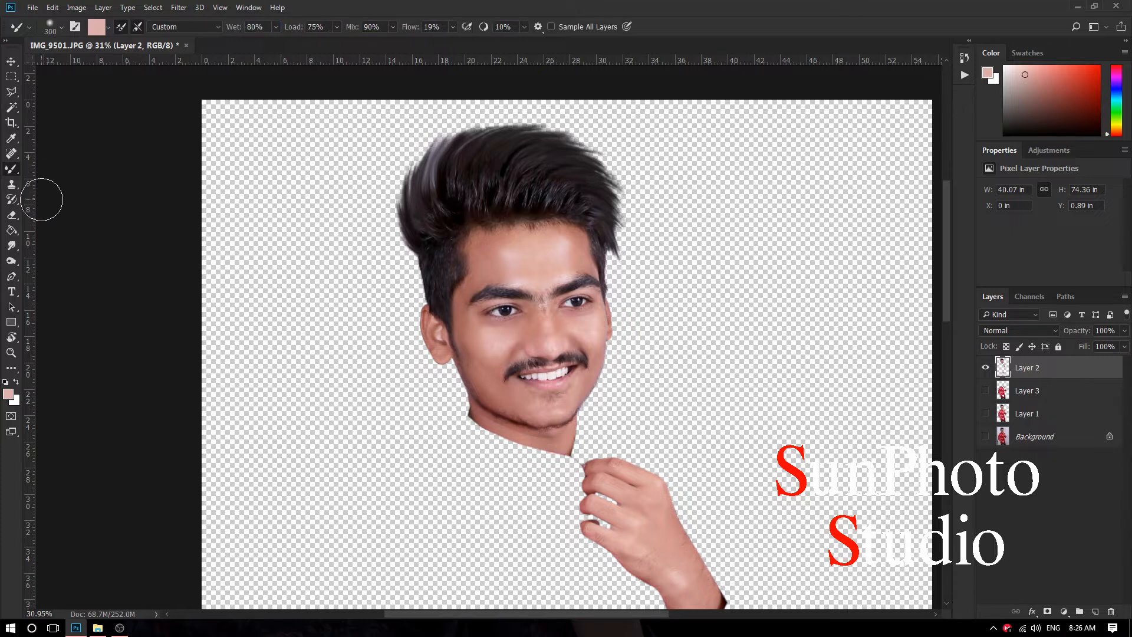
pyautogui.scroll(3, 452, 257)
pyautogui.press('[')
pyautogui.press('[')
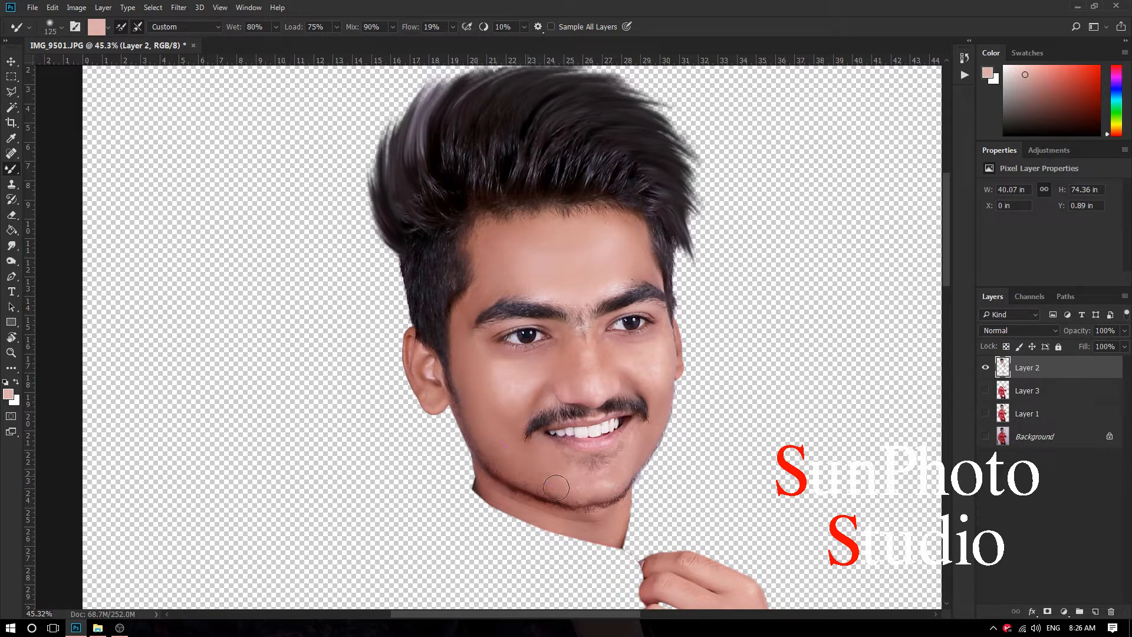
pyautogui.moveTo(571, 483)
pyautogui.mouseDown()
pyautogui.moveTo(518, 472)
pyautogui.moveTo(499, 409)
pyautogui.mouseUp()
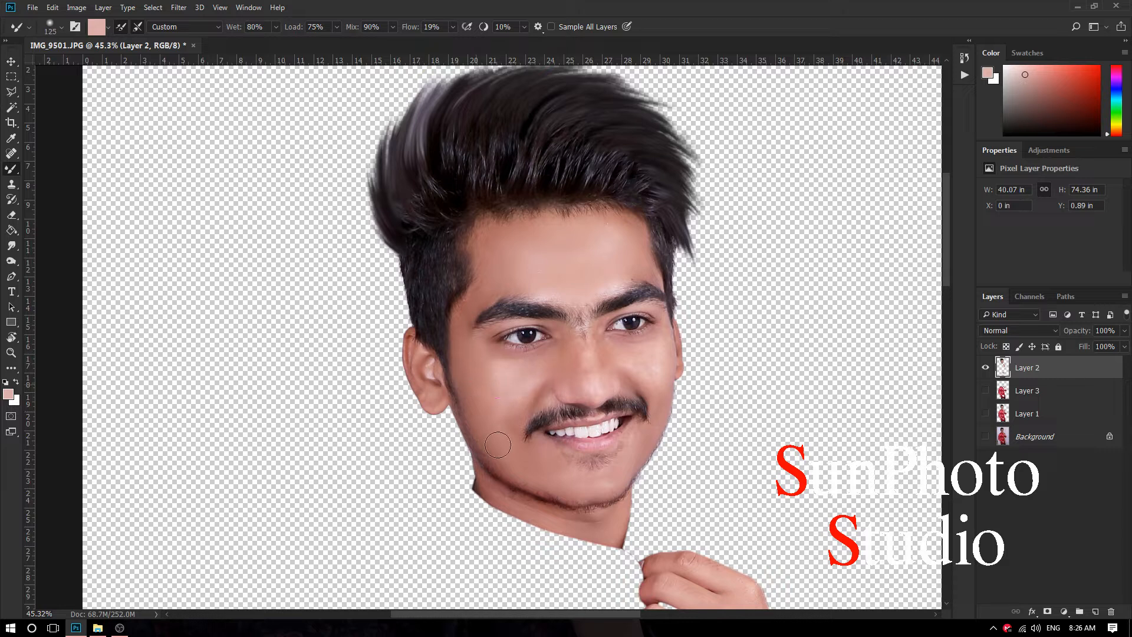
# Step: Load Layer 2's transparency as a selection and blend the neck skin below the jaw with the Mixer Brush
pyautogui.click(153, 7)
pyautogui.click(183, 237)
pyautogui.press('Return')
pyautogui.press(']')
pyautogui.press(']')
pyautogui.press(']')
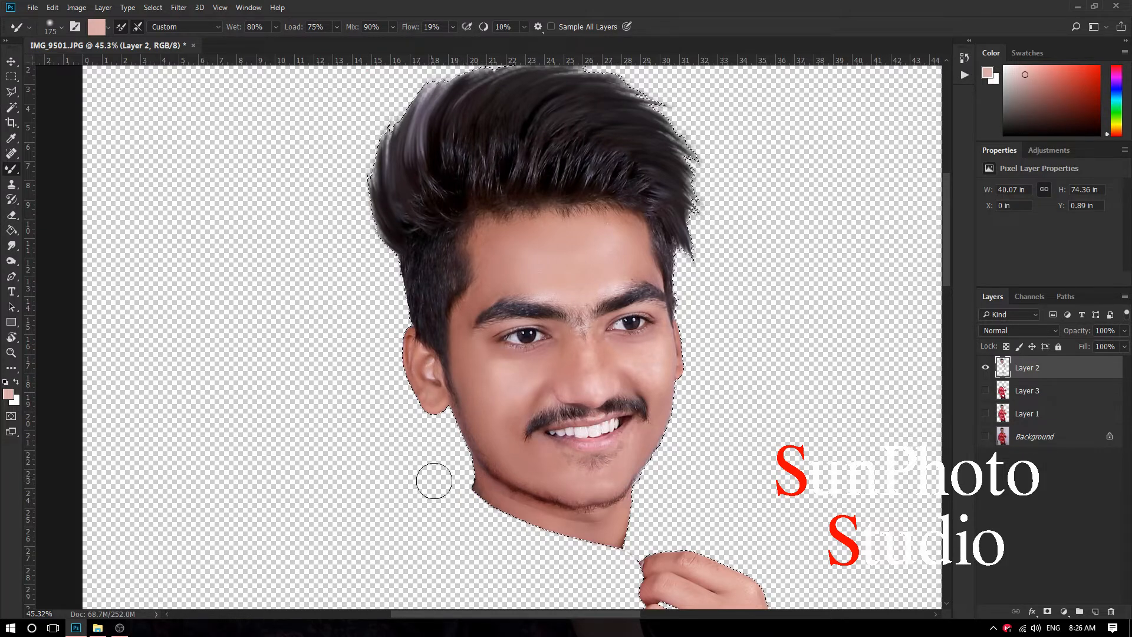
pyautogui.moveTo(482, 502)
pyautogui.mouseDown()
pyautogui.moveTo(462, 486)
pyautogui.moveTo(594, 541)
pyautogui.moveTo(633, 549)
pyautogui.moveTo(606, 535)
pyautogui.moveTo(664, 537)
pyautogui.mouseUp()
pyautogui.press('[')
pyautogui.press('[')
pyautogui.press('[')
pyautogui.press('[')
pyautogui.press(']')
# Step: Review the skin on the hands and face, and clear the selection
pyautogui.scroll(-5, 480, 205)
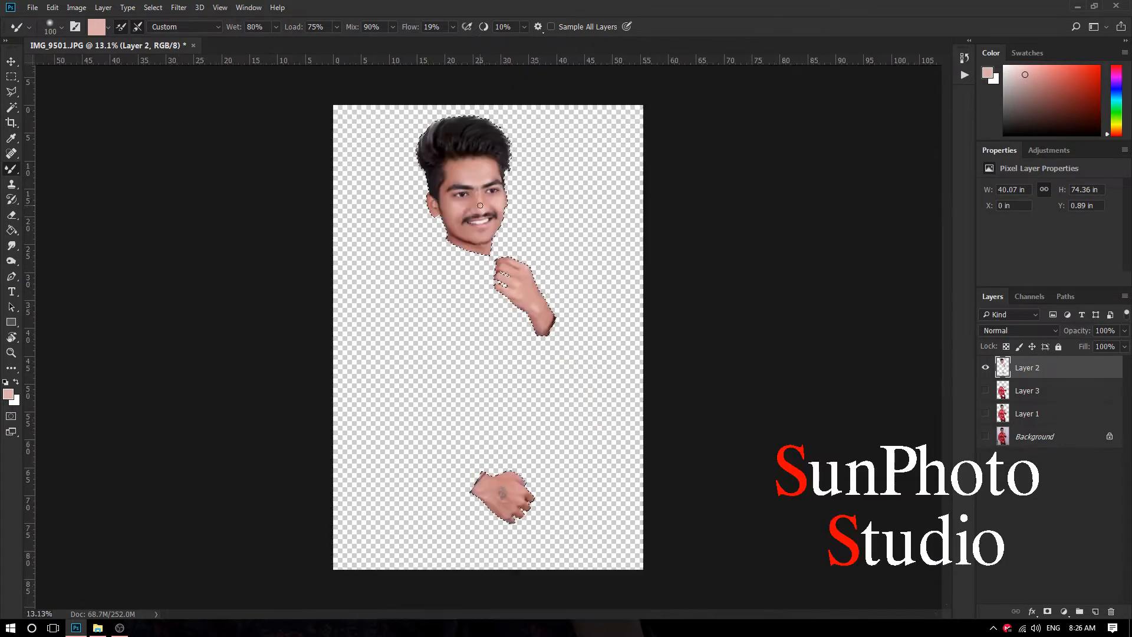
pyautogui.scroll(4, 510, 463)
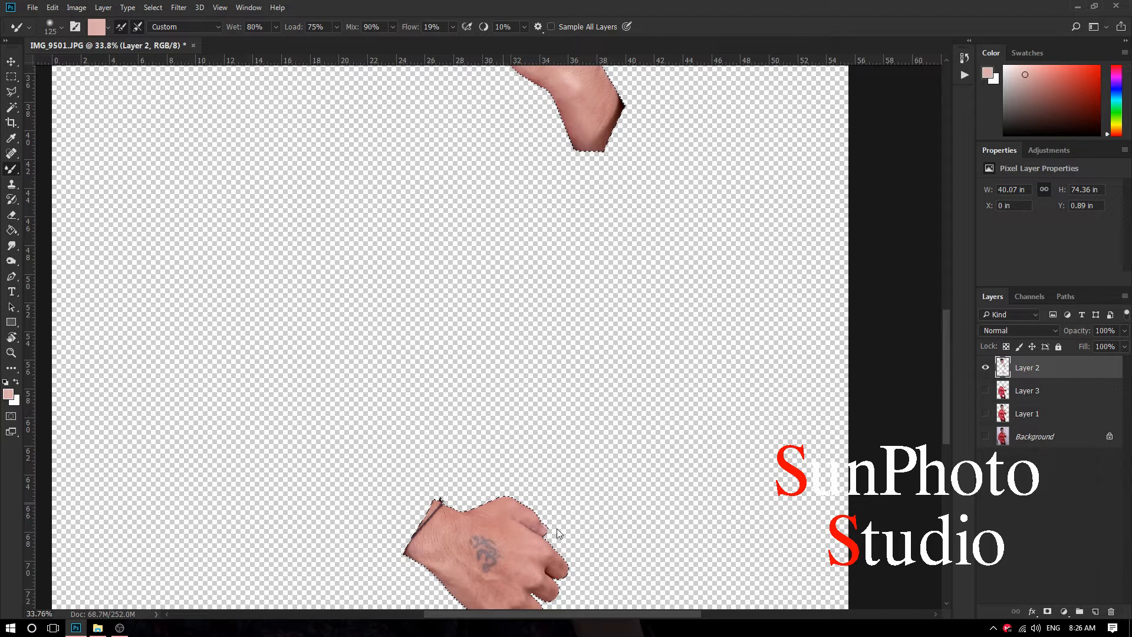
pyautogui.scroll(-4, 556, 528)
pyautogui.scroll(5, 466, 255)
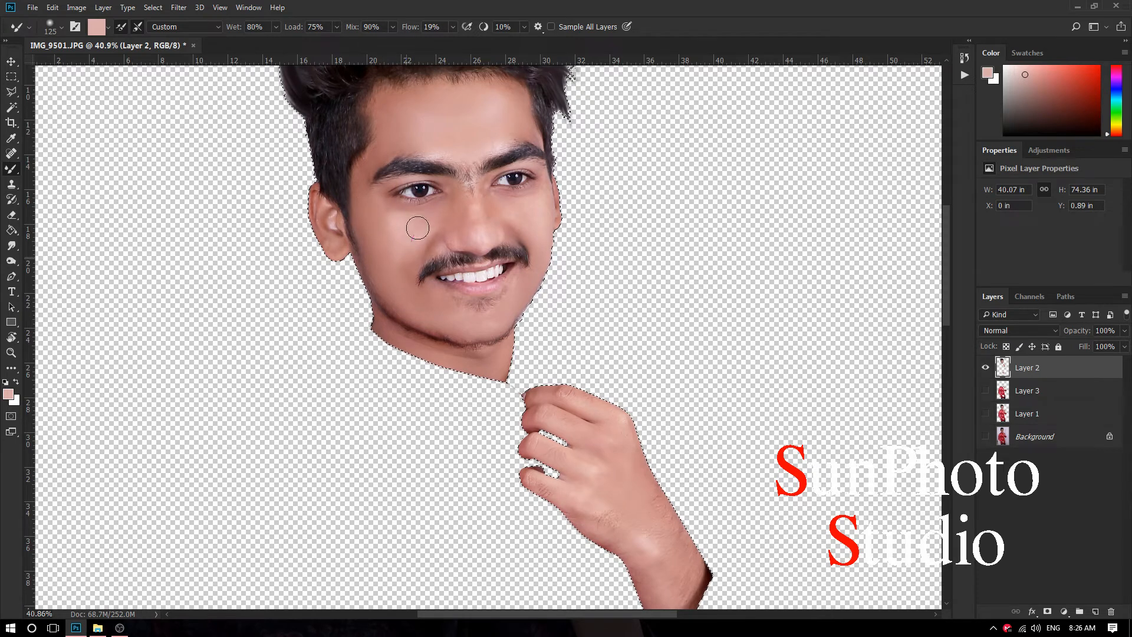
pyautogui.hotkey('ctrl', '0')
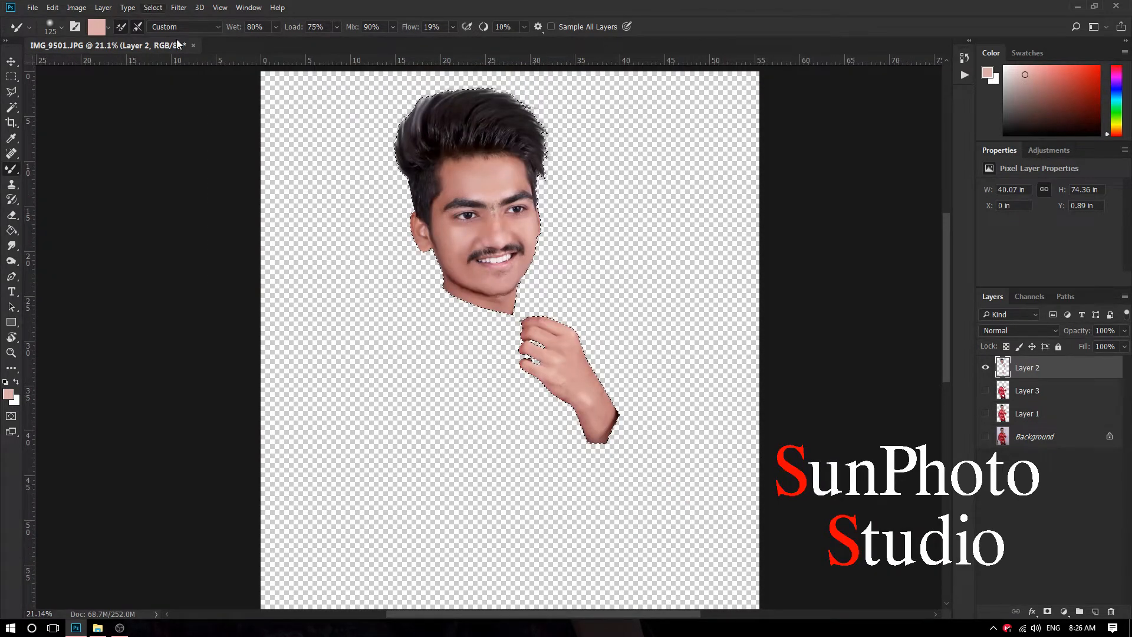
pyautogui.click(153, 7)
pyautogui.click(176, 33)
# Step: Apply a Brightness/Contrast adjustment to Layer 2 with brightness 11 and contrast 2
pyautogui.click(75, 7)
pyautogui.moveTo(88, 37)
pyautogui.click(245, 37)
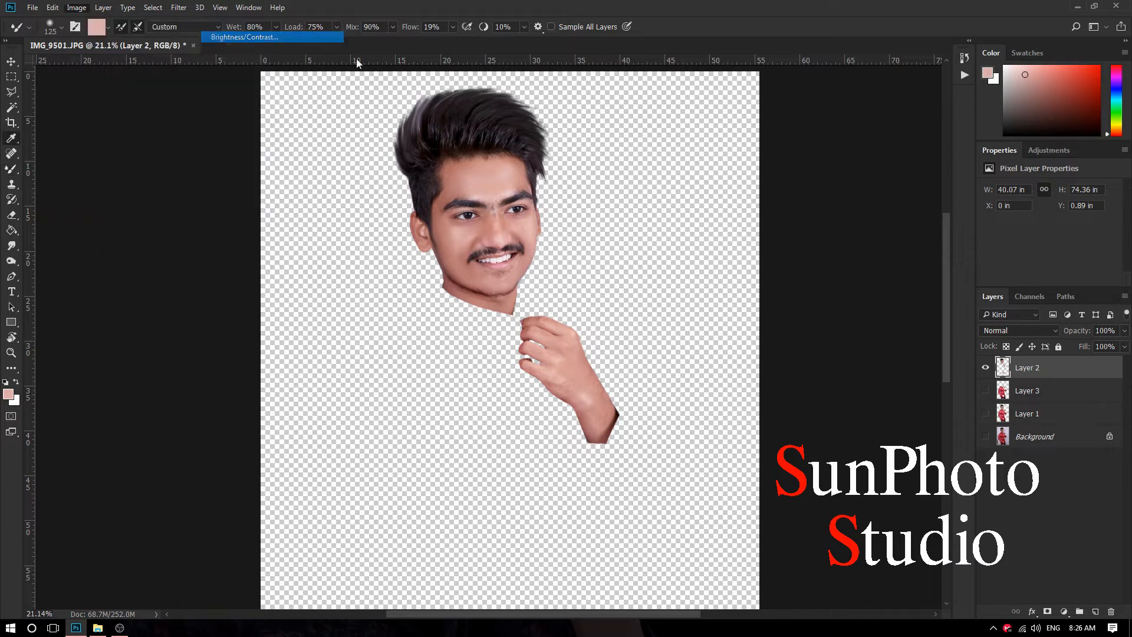
pyautogui.moveTo(887, 90); pyautogui.dragTo(889, 90)
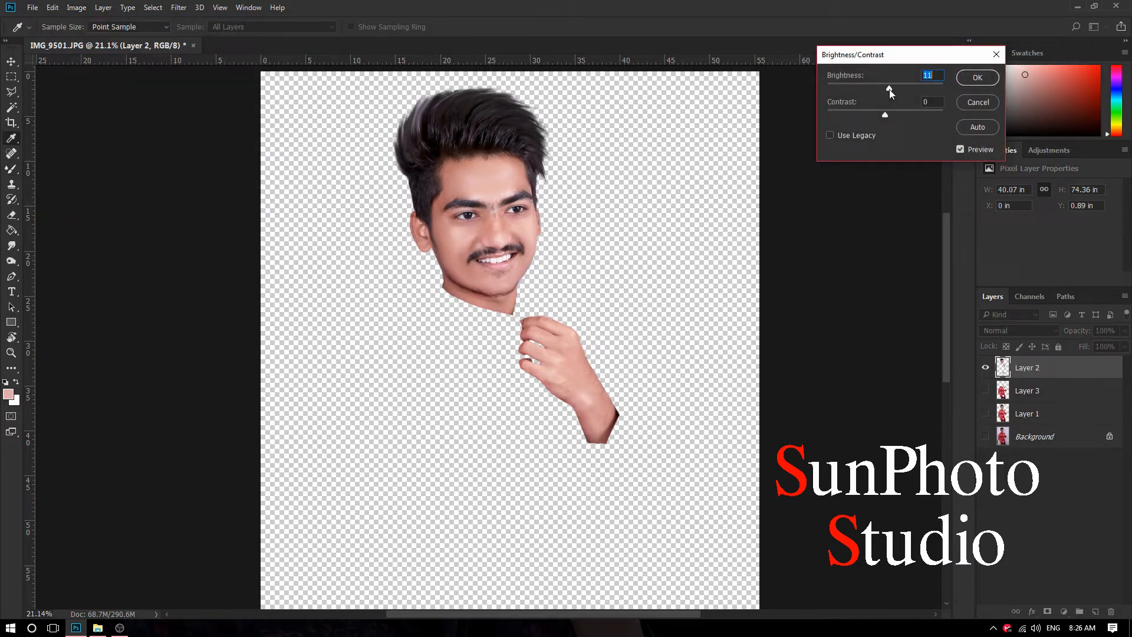
pyautogui.click(886, 112)
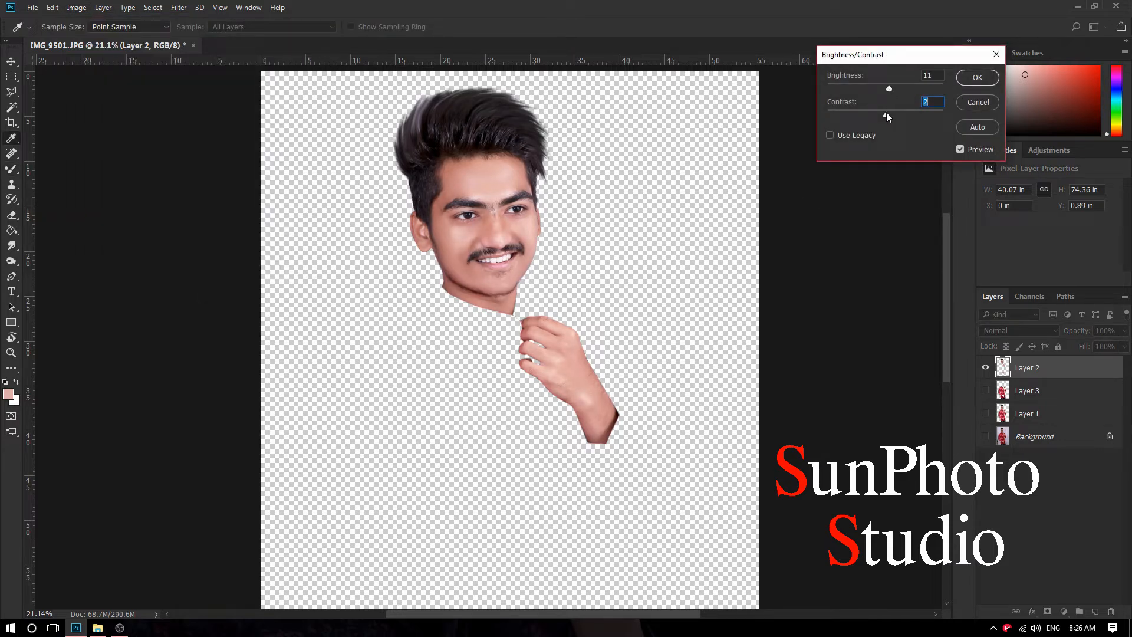
pyautogui.click(989, 80)
# Step: Apply a Selective Color adjustment to Layer 2, setting Black to +10% for the Blacks in Relative mode
pyautogui.click(78, 8)
pyautogui.click(83, 11)
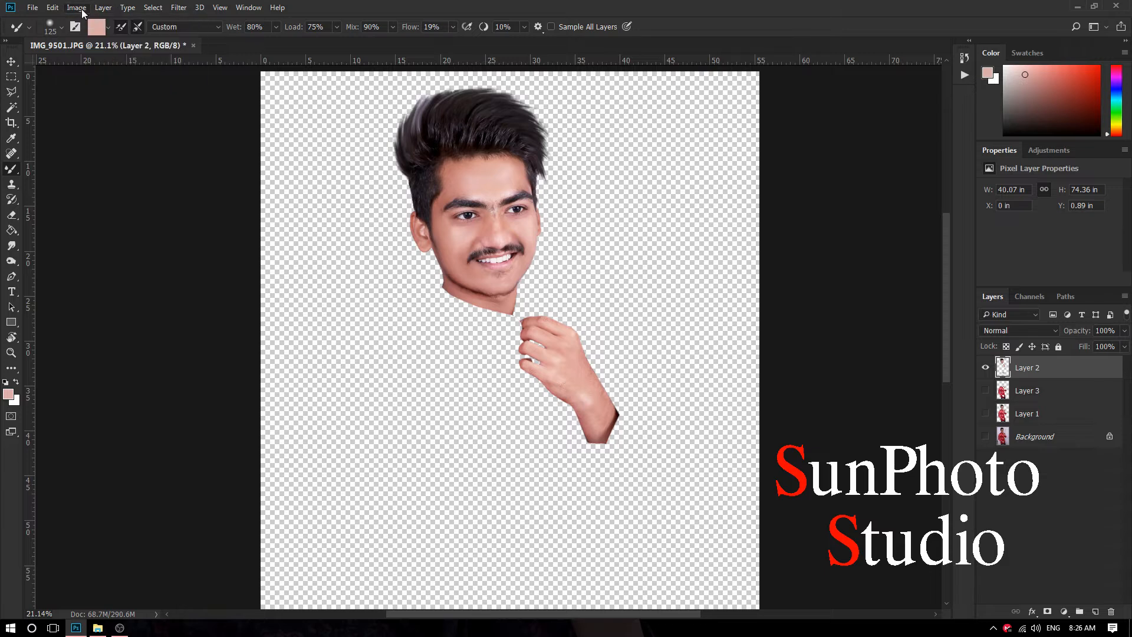
pyautogui.click(77, 7)
pyautogui.moveTo(134, 39)
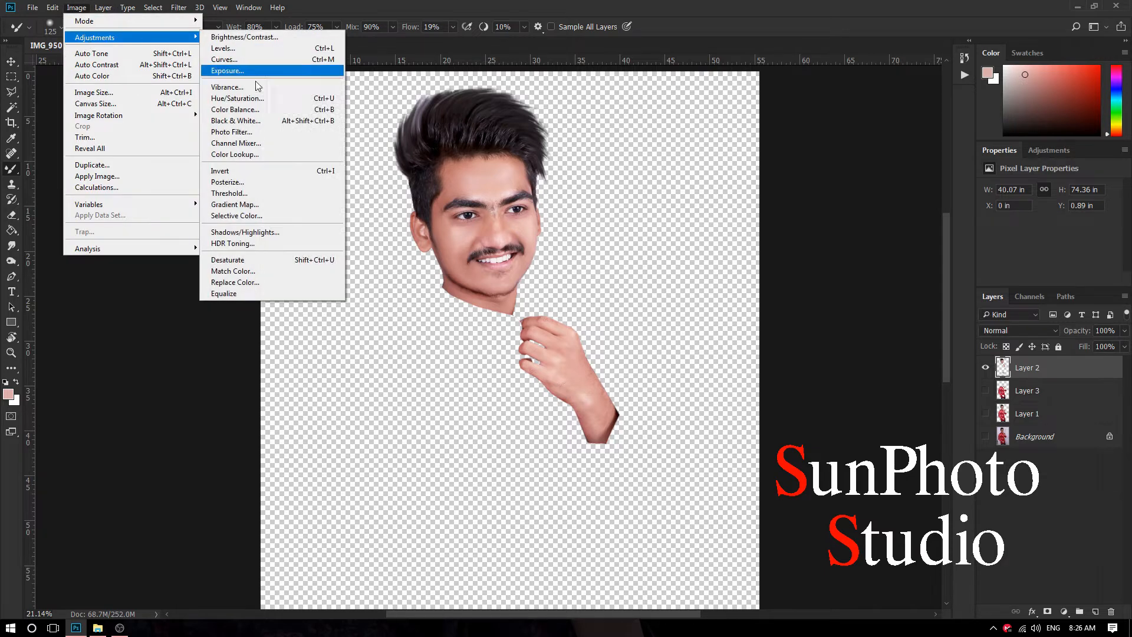
pyautogui.click(241, 216)
pyautogui.click(868, 108)
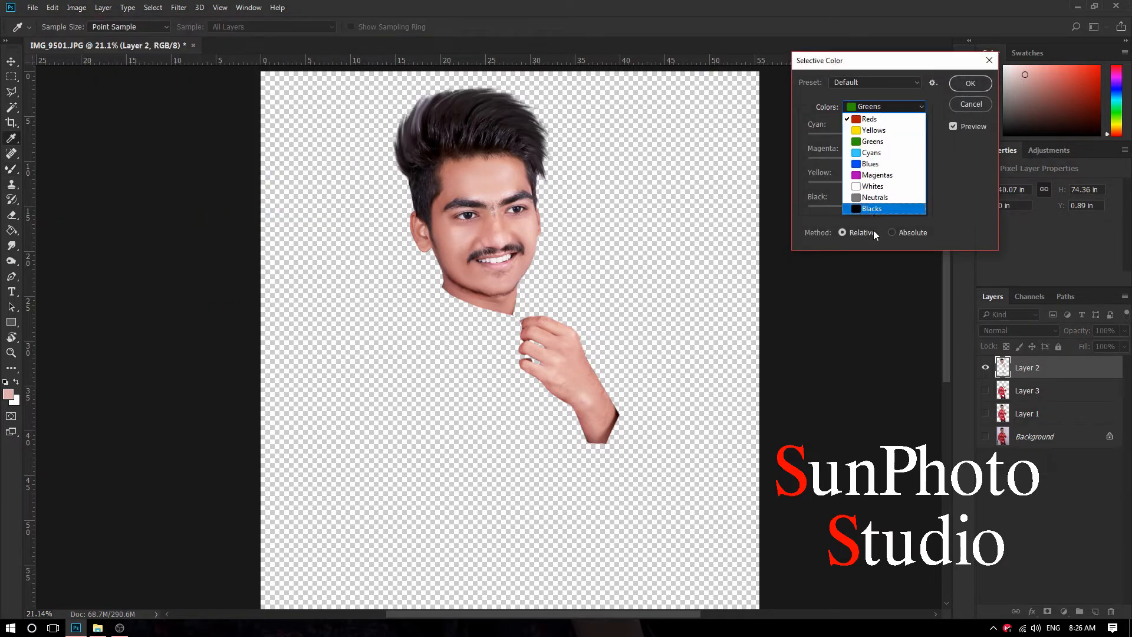
pyautogui.click(869, 209)
pyautogui.moveTo(869, 208); pyautogui.dragTo(872, 208)
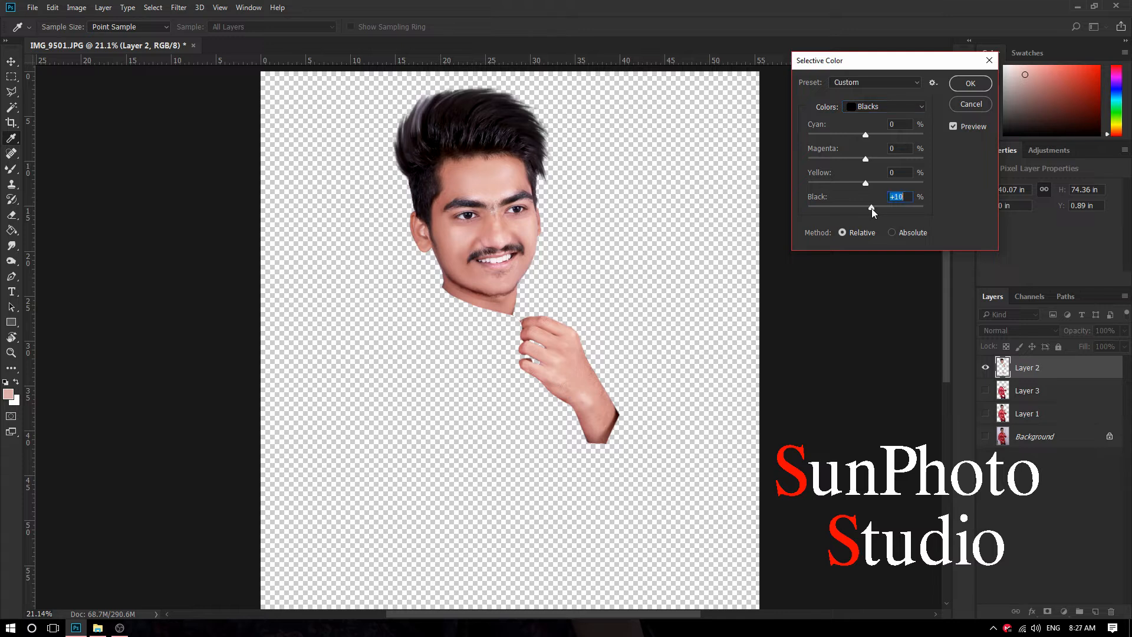
pyautogui.click(971, 83)
pyautogui.press('b')
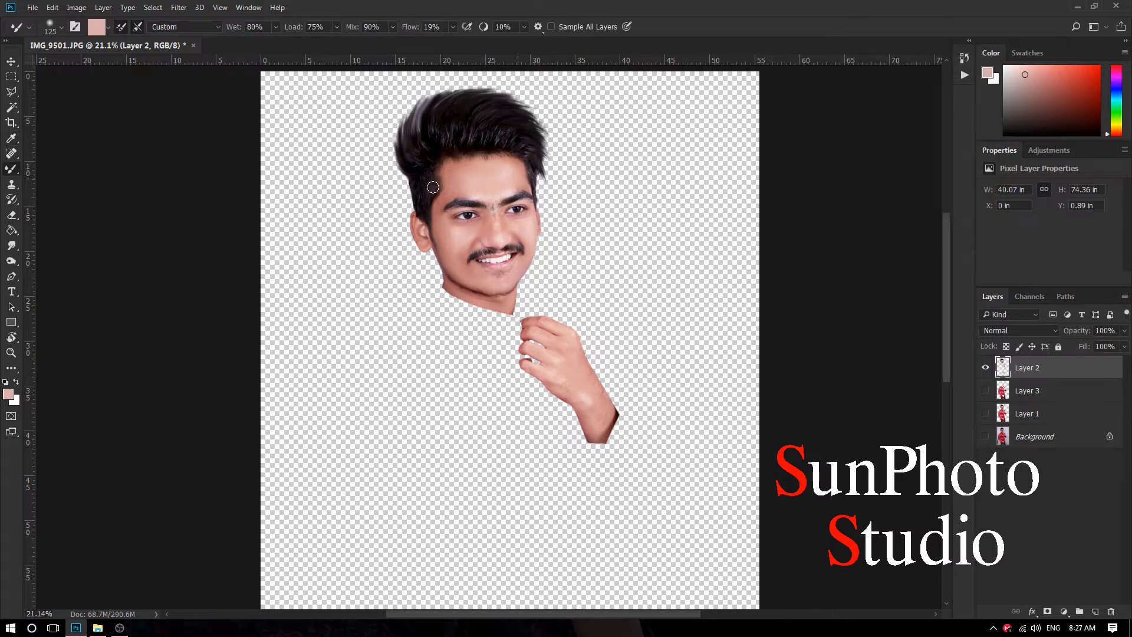
# Step: Show Layer 3 and hide Layer 2 so that only the shirt and jeans are displayed
pyautogui.scroll(-3, 459, 189)
pyautogui.click(986, 391)
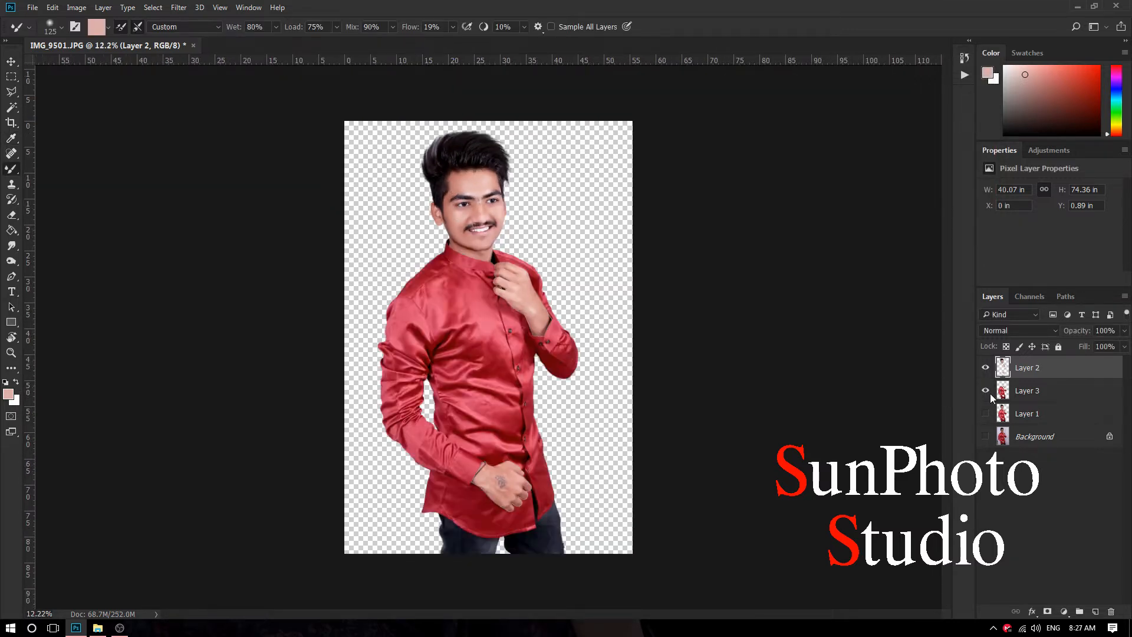
pyautogui.click(986, 368)
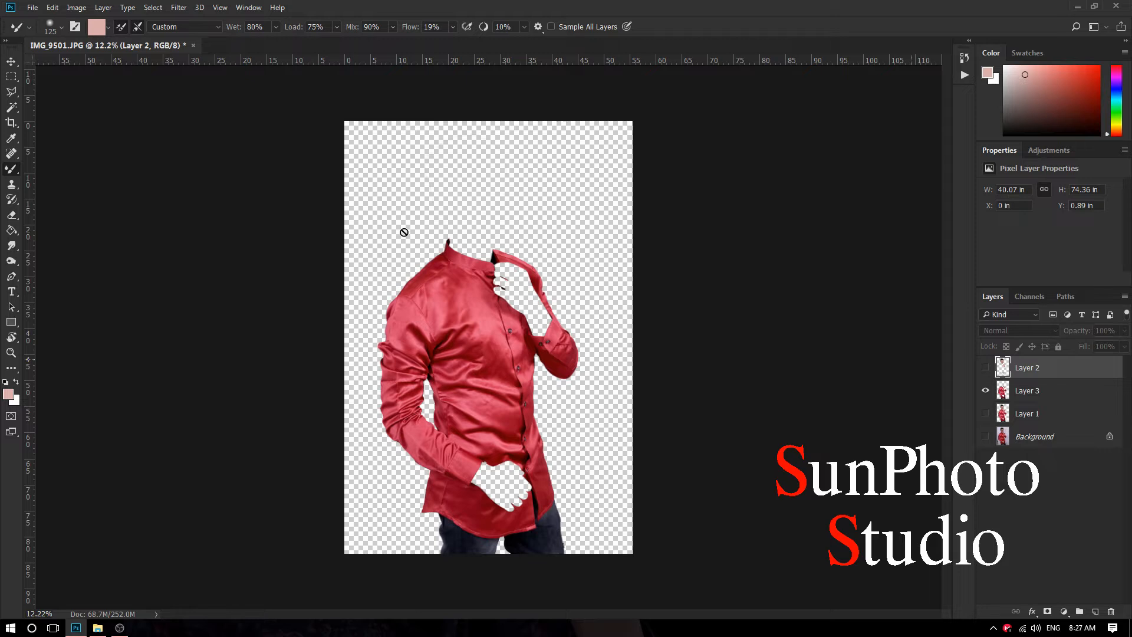
pyautogui.scroll(2, 440, 273)
pyautogui.scroll(-1, 441, 273)
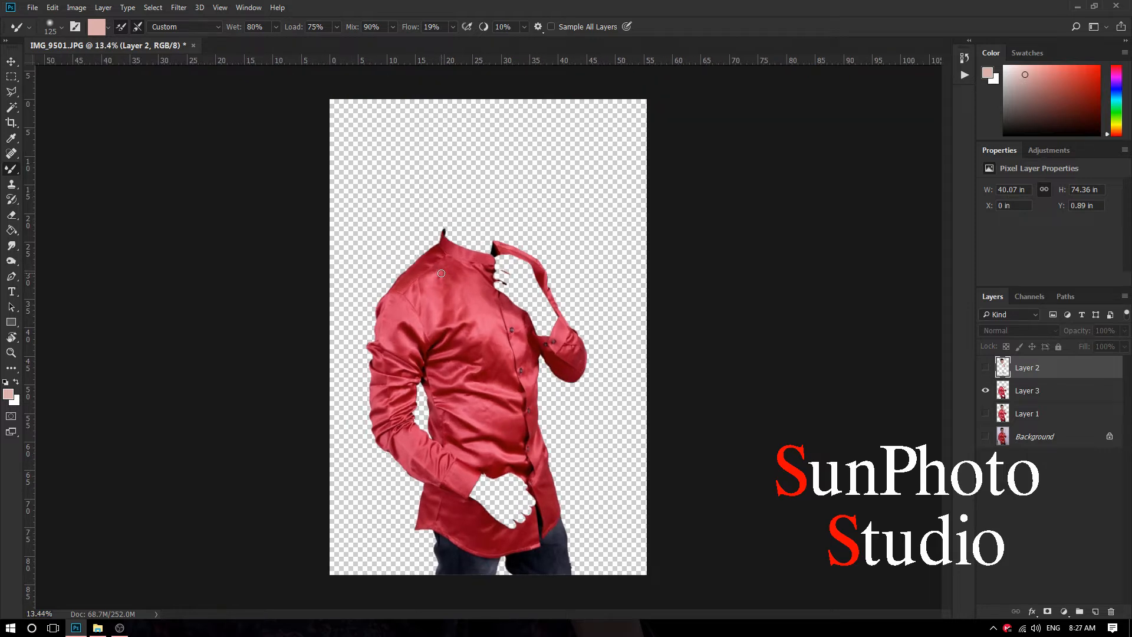
pyautogui.scroll(5, 488, 477)
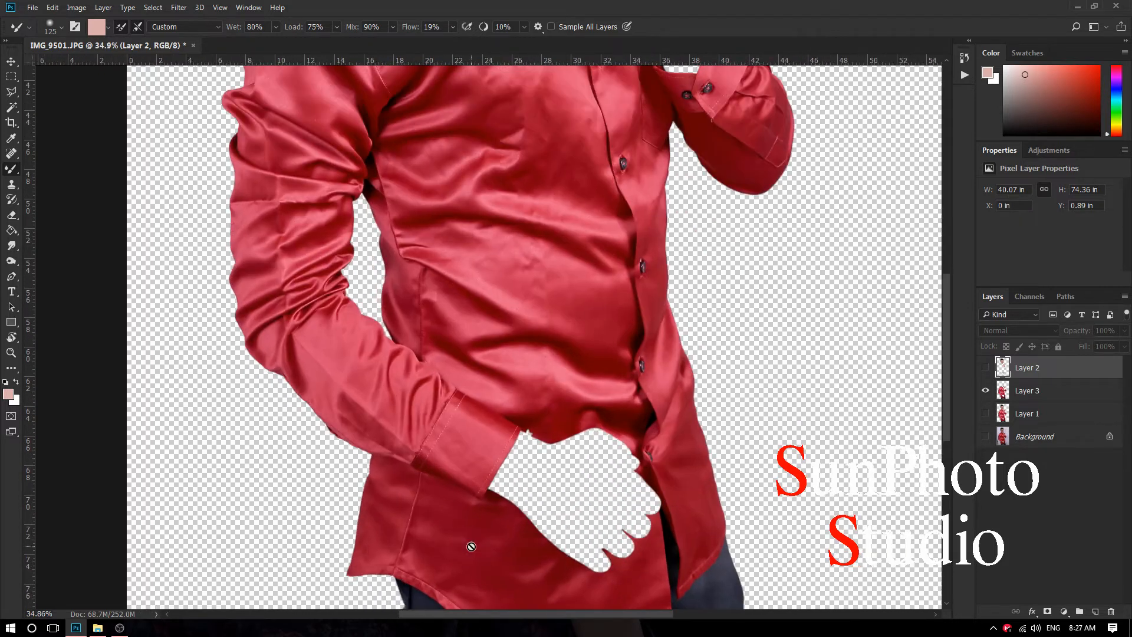
# Step: Trace a Pen tool path along the shirt's lower hem and around the dark front opening to the right side
pyautogui.click(12, 275)
pyautogui.scroll(3, 306, 301)
pyautogui.moveTo(302, 279); pyautogui.dragTo(307, 274)
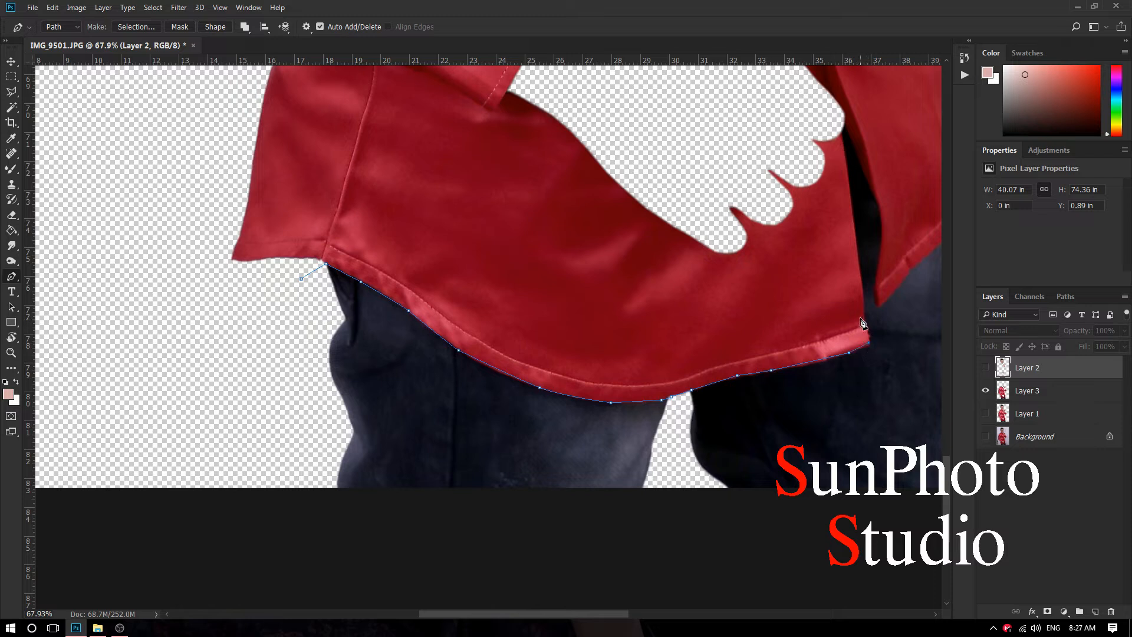
pyautogui.click(842, 133)
pyautogui.moveTo(937, 261); pyautogui.dragTo(767, 324)
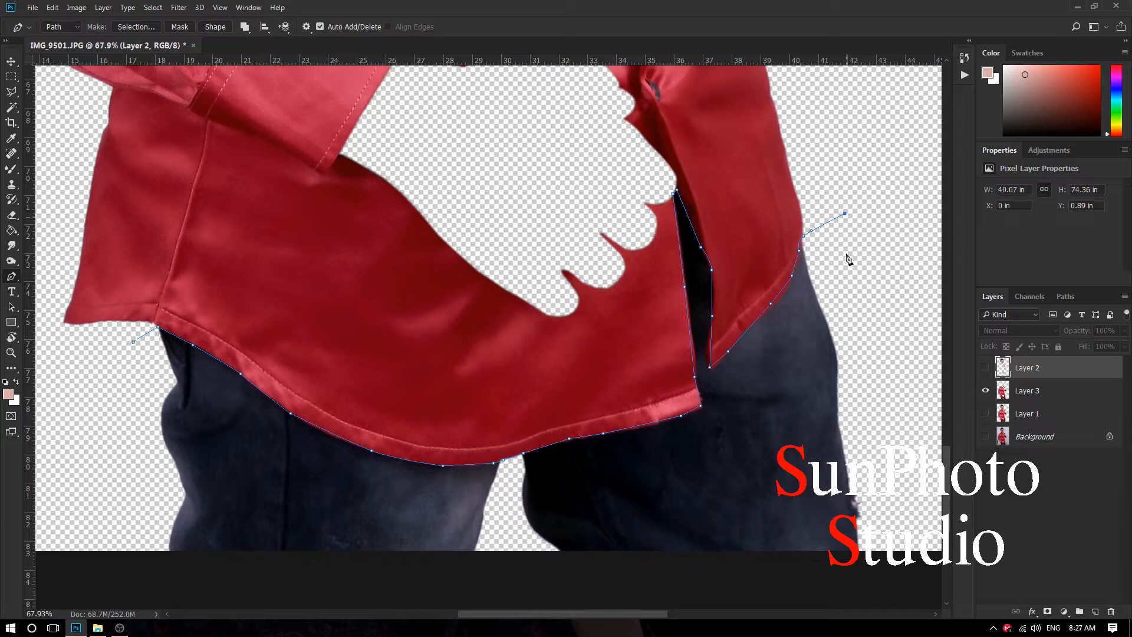
# Step: Close the path around the jeans beyond the canvas's lower edge and convert it into a selection
pyautogui.scroll(-5, 848, 259)
pyautogui.click(890, 440)
pyautogui.click(471, 505)
pyautogui.moveTo(440, 428); pyautogui.dragTo(443, 404)
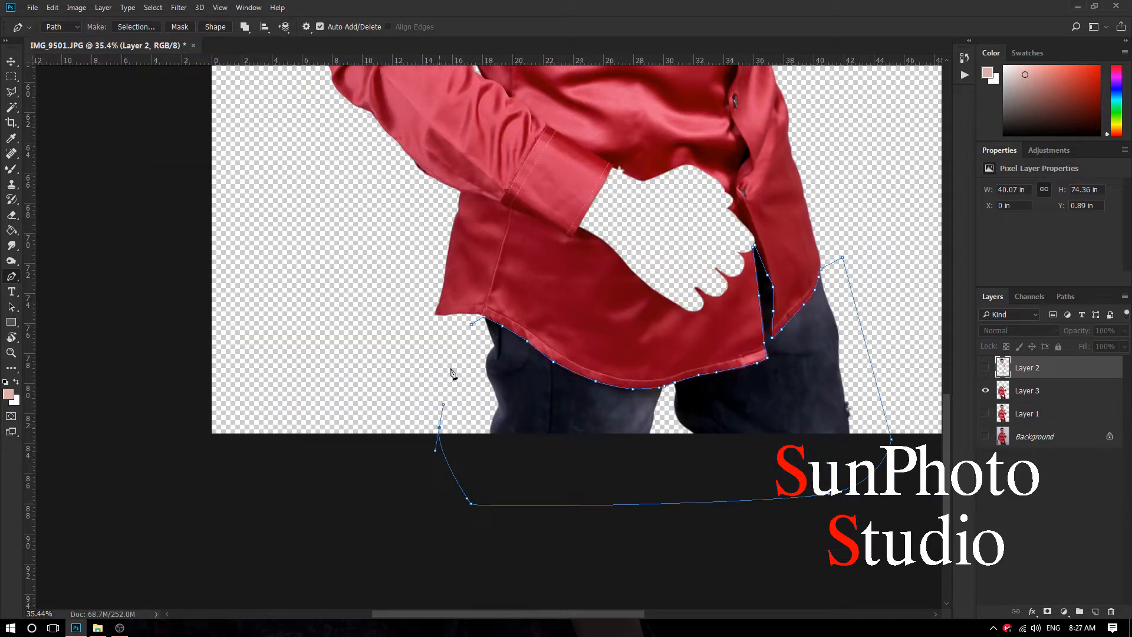
pyautogui.click(471, 330)
pyautogui.scroll(-3, 472, 329)
pyautogui.hotkey('ctrl', 'Return')
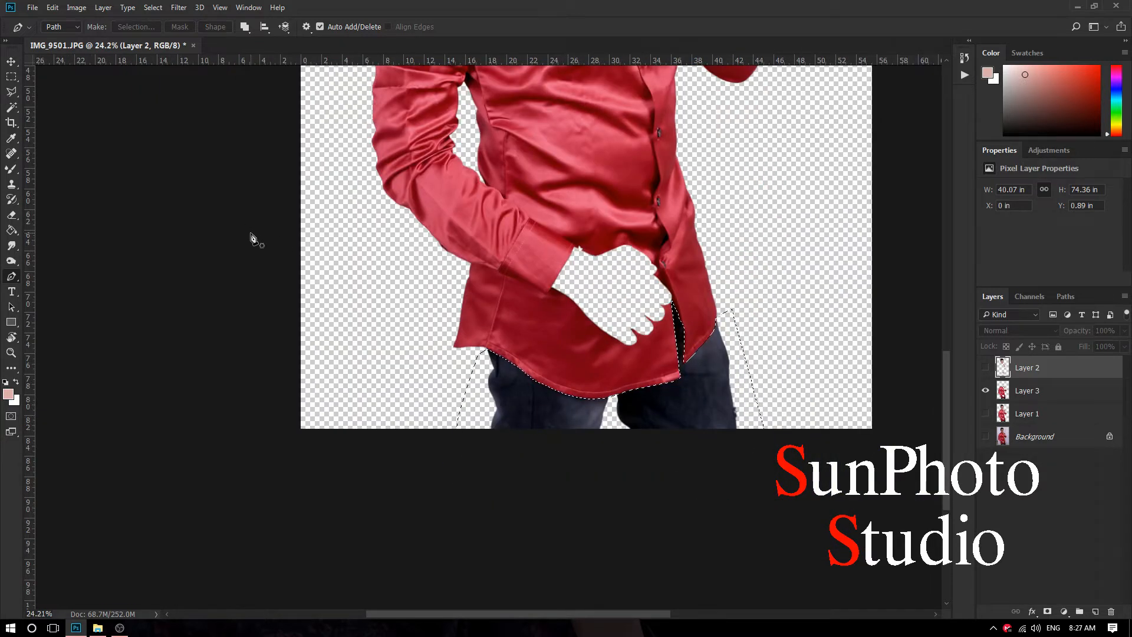
pyautogui.rightClick(683, 403)
pyautogui.click(620, 410)
pyautogui.click(11, 91)
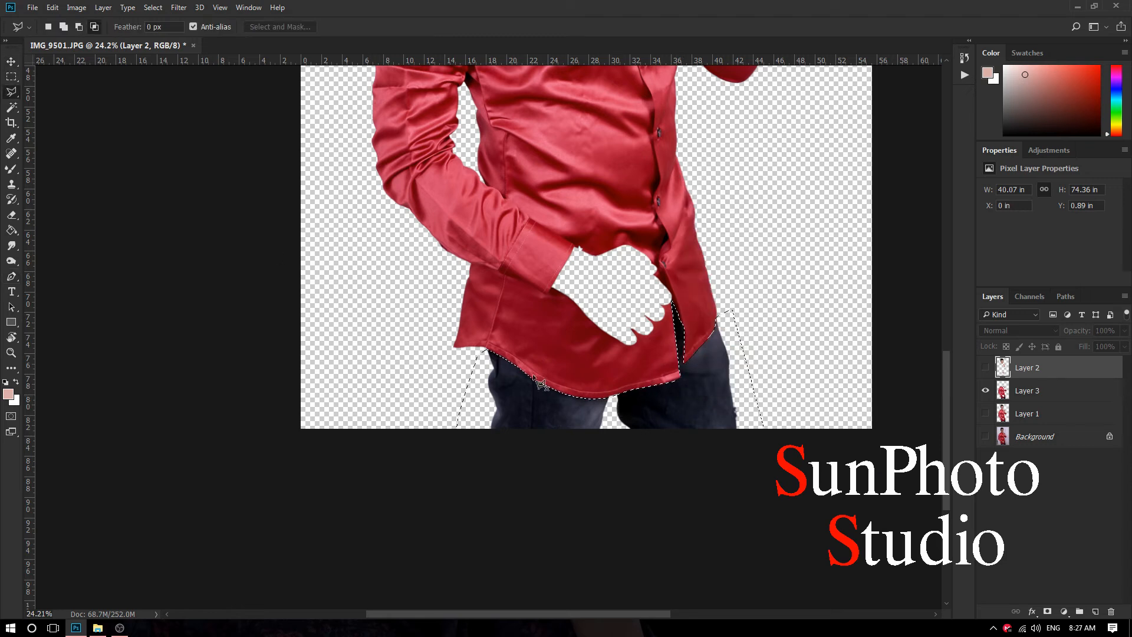
pyautogui.rightClick(604, 379)
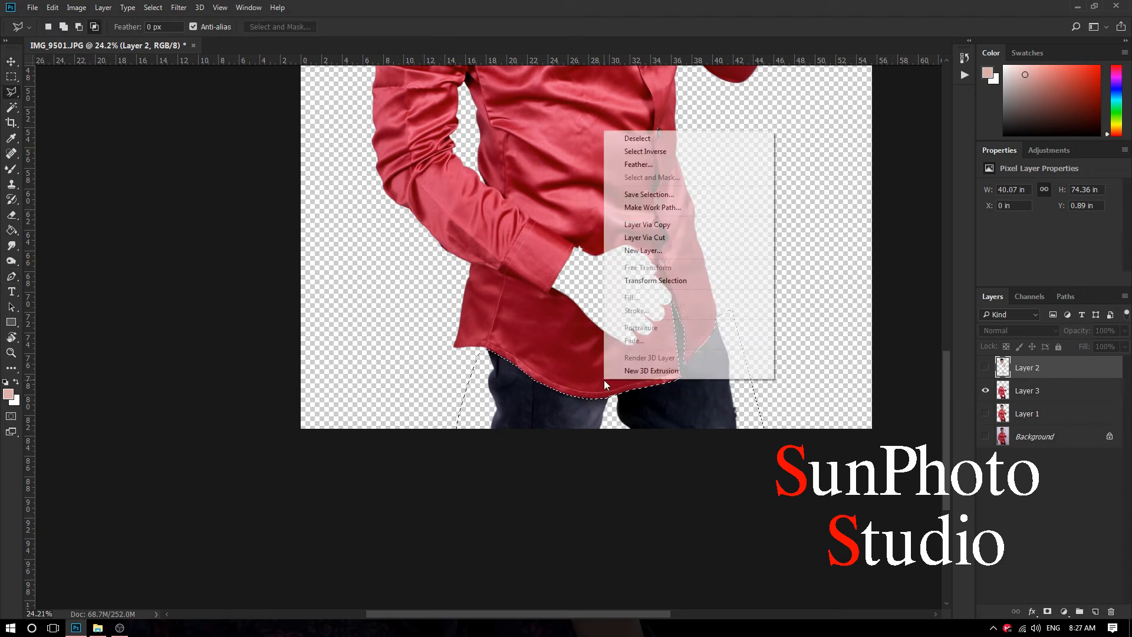
pyautogui.click(644, 139)
pyautogui.hotkey('ctrl', 'z')
pyautogui.rightClick(559, 398)
pyautogui.click(530, 376)
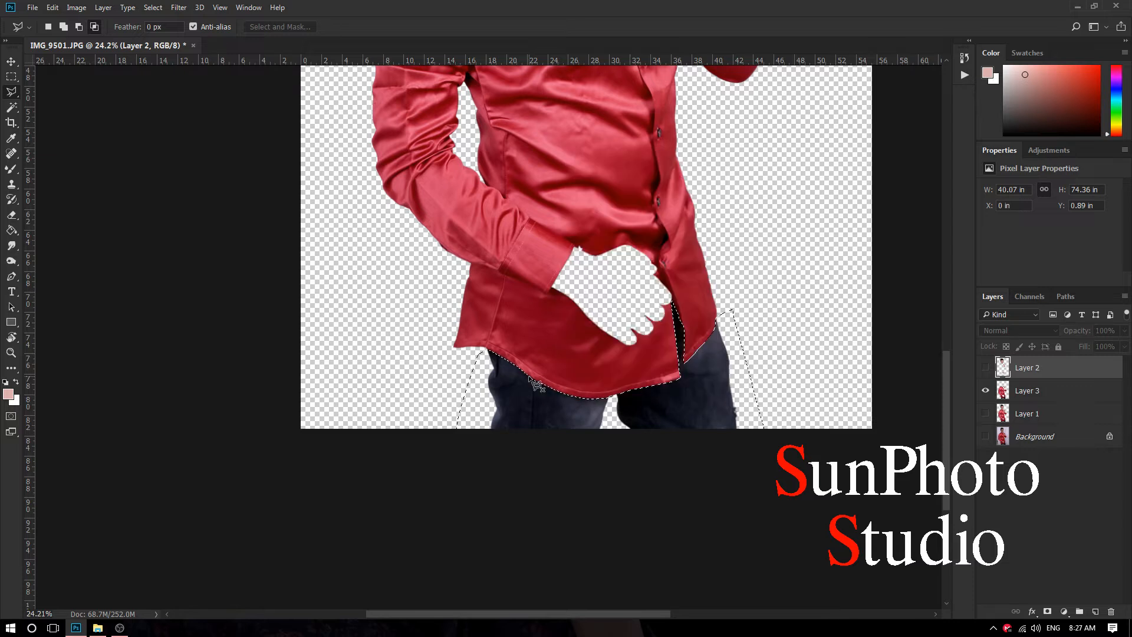
# Step: Delete the selected jeans area from Layer 3, leaving only the shirt, and clear the selection
pyautogui.scroll(5, 532, 380)
pyautogui.hscroll(3, 531, 379)
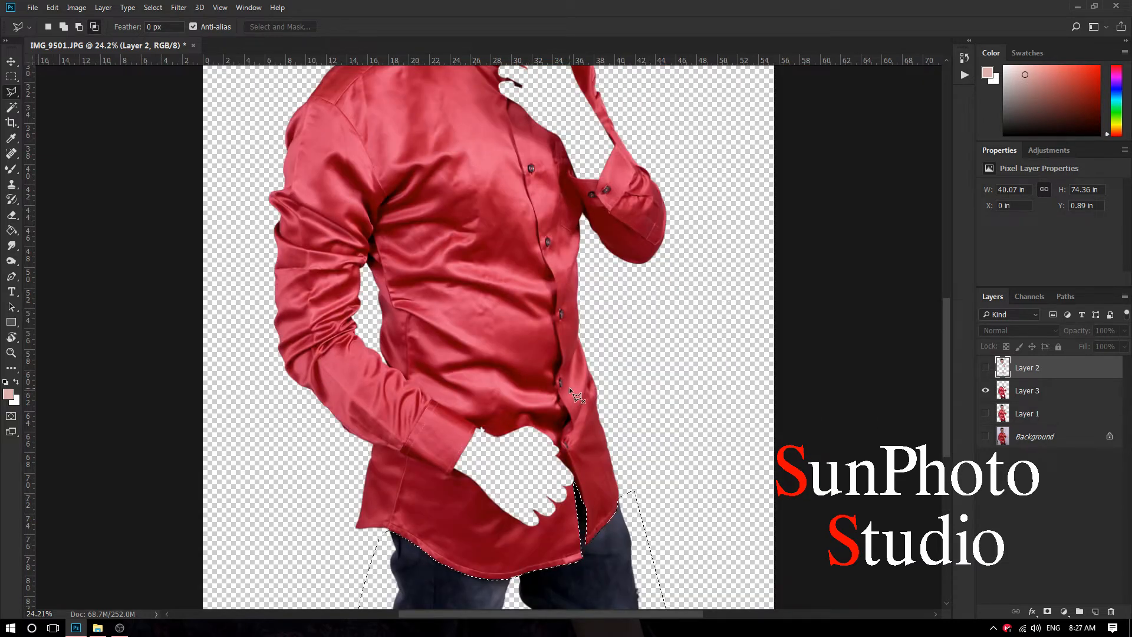
pyautogui.click(1017, 394)
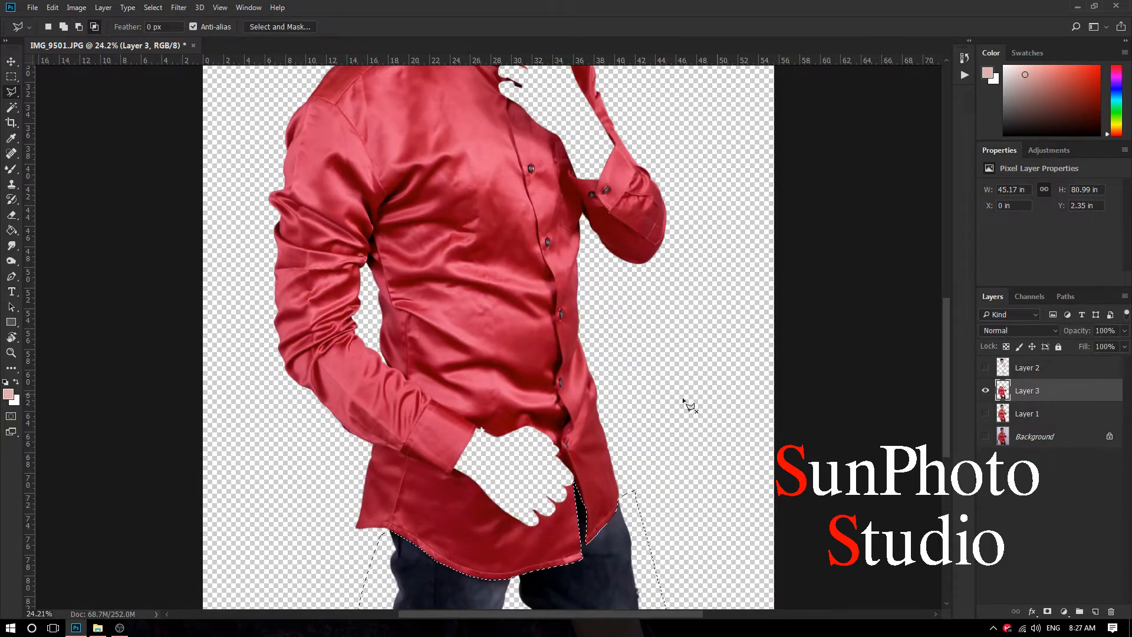
pyautogui.press('Delete')
pyautogui.hotkey('ctrl', 'd')
# Step: Boost the clarity and colour of the shirt on Layer 3 with the Camera Raw Filter, and check it together with Layers 2 and 1
pyautogui.scroll(-5, 613, 408)
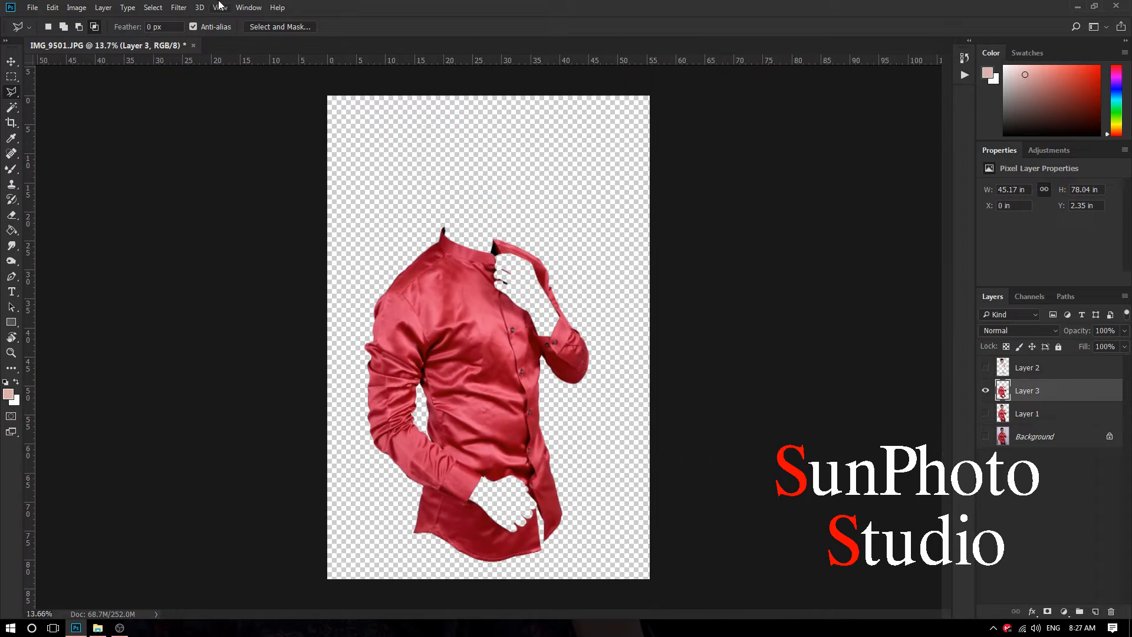
pyautogui.click(176, 8)
pyautogui.click(210, 76)
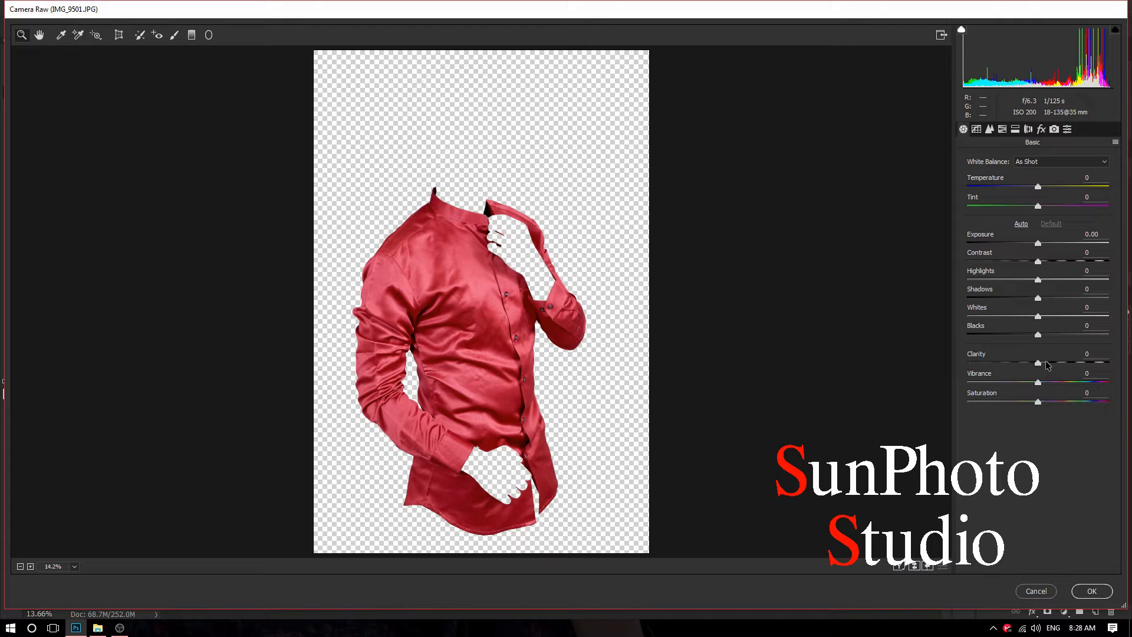
pyautogui.moveTo(1046, 362); pyautogui.dragTo(1095, 382)
pyautogui.click(1091, 591)
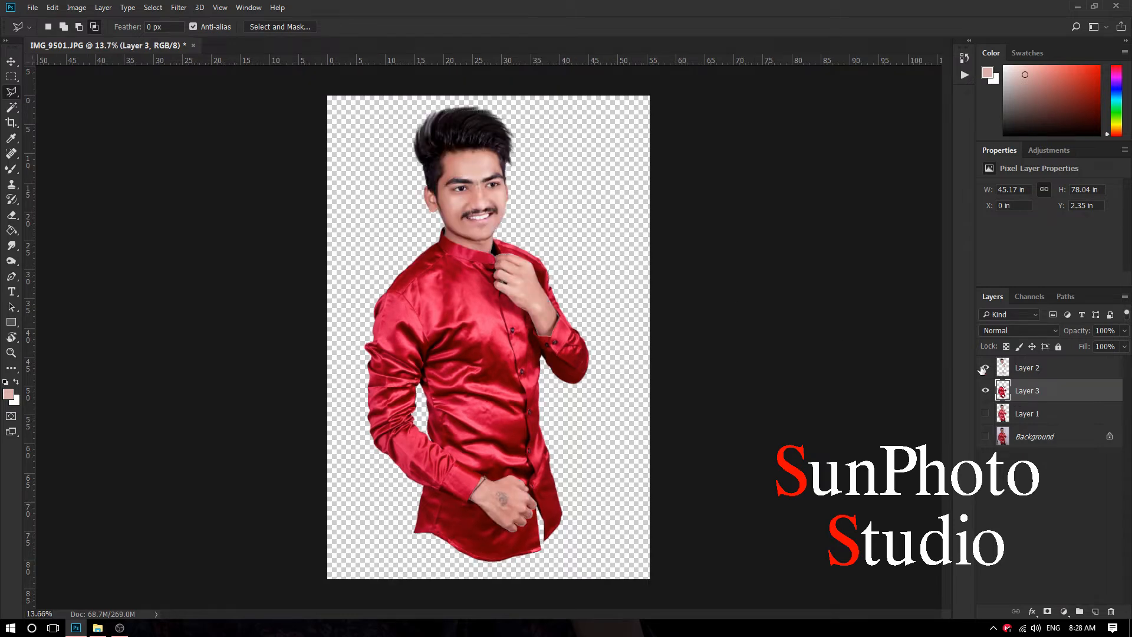
pyautogui.click(985, 414)
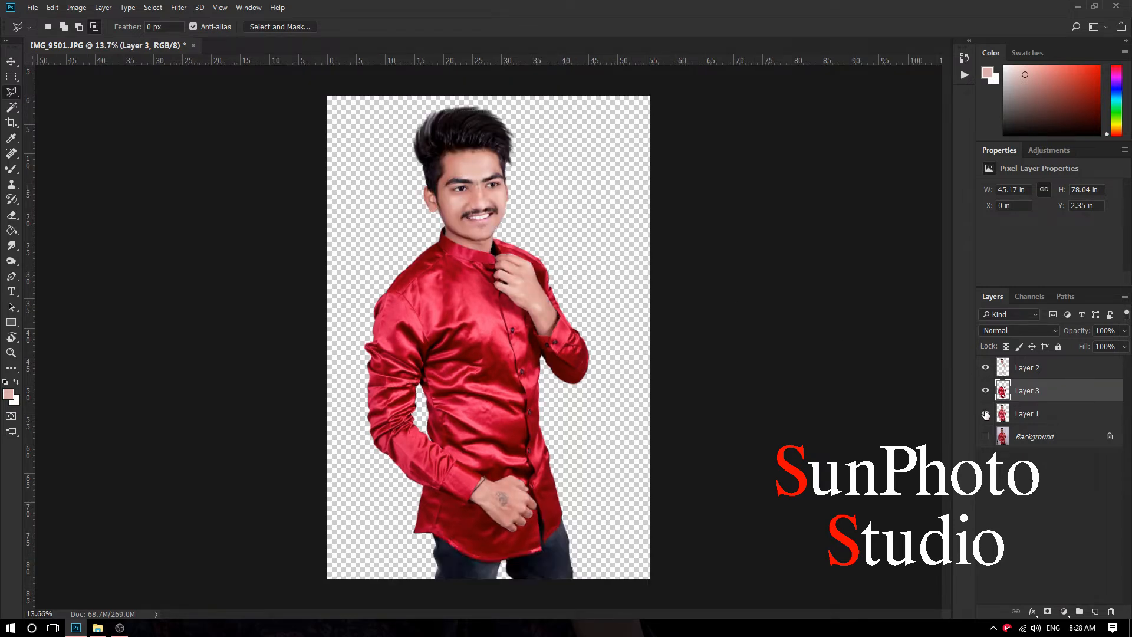
pyautogui.click(985, 414)
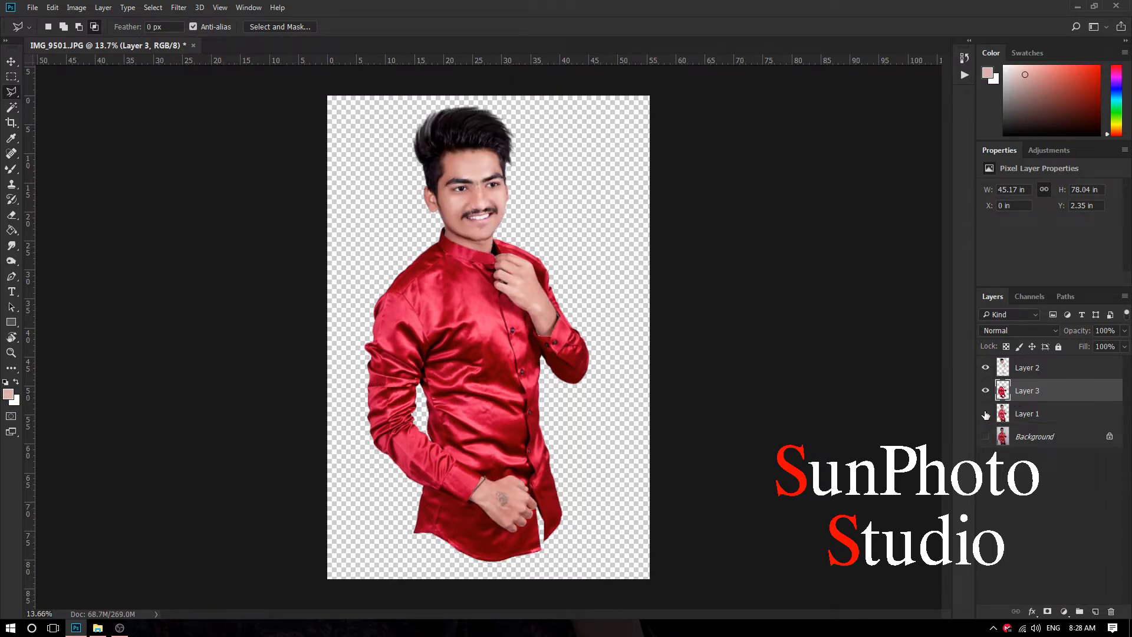
# Step: Open 15-august-wallpapers-hd-53.jpg from the Desktop folder as its own document, and hide Layer 2 in IMG_9501.JPG
pyautogui.click(98, 627)
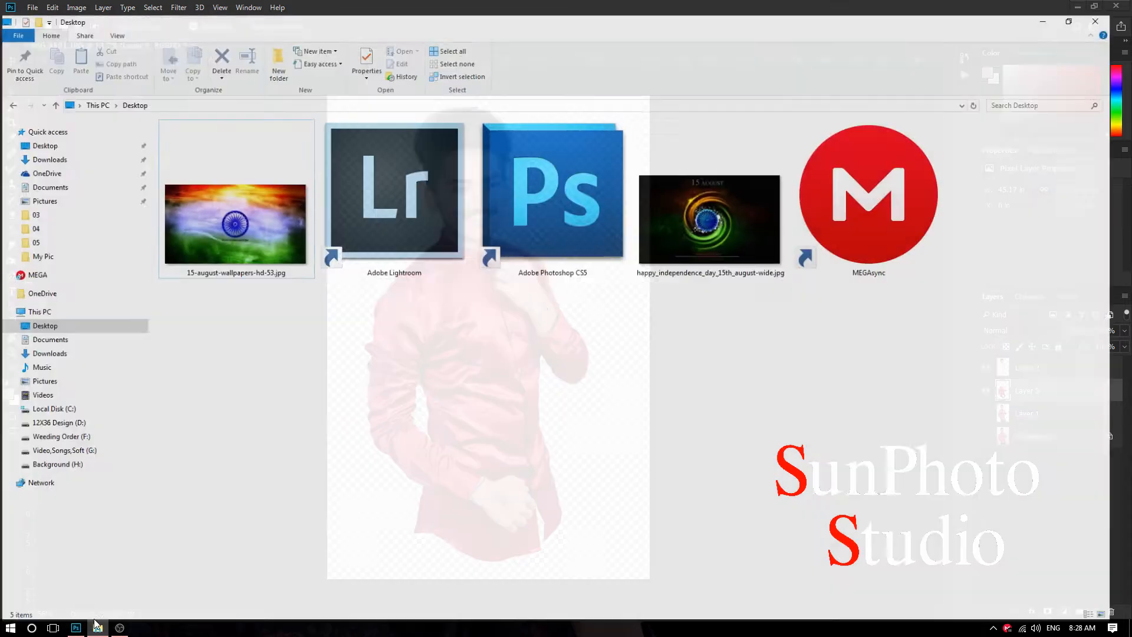
pyautogui.moveTo(211, 231); pyautogui.dragTo(568, 39)
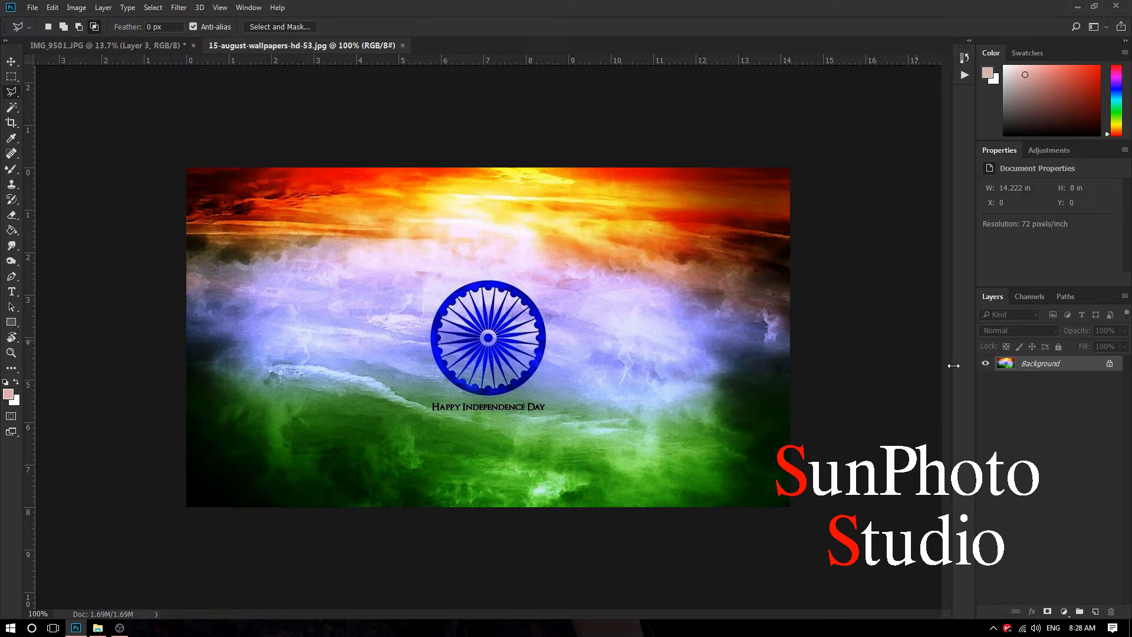
pyautogui.click(157, 45)
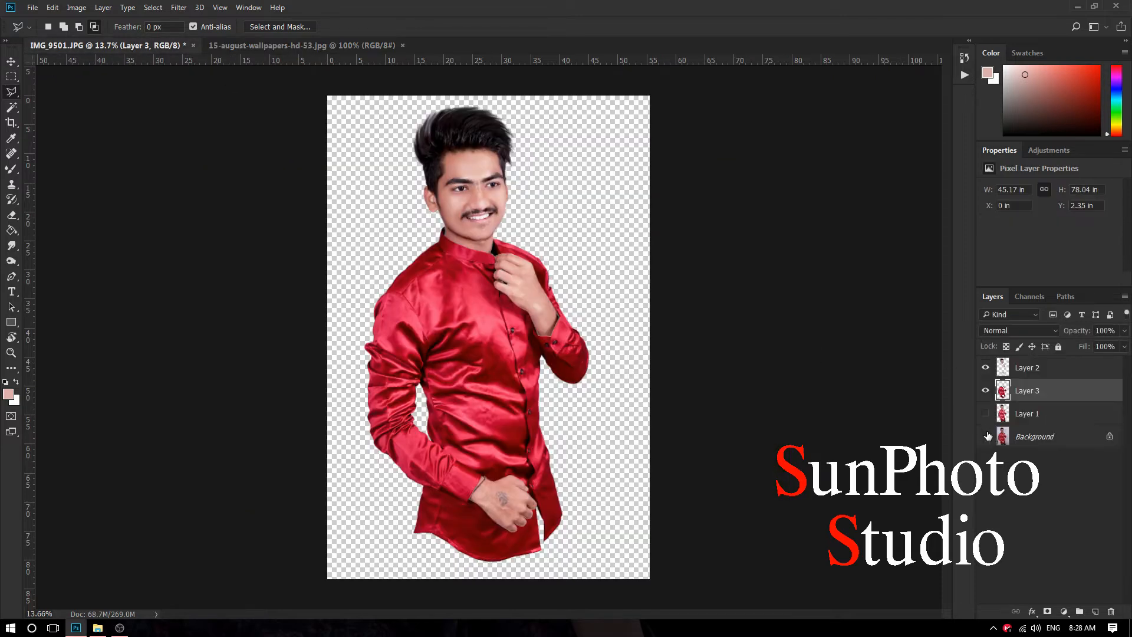
pyautogui.click(985, 367)
# Step: Copy the flag wallpaper into IMG_9501.JPG above Layer 3 and enlarge it to about 111.31 by 62.6 in, covering the shirt
pyautogui.click(324, 46)
pyautogui.click(11, 61)
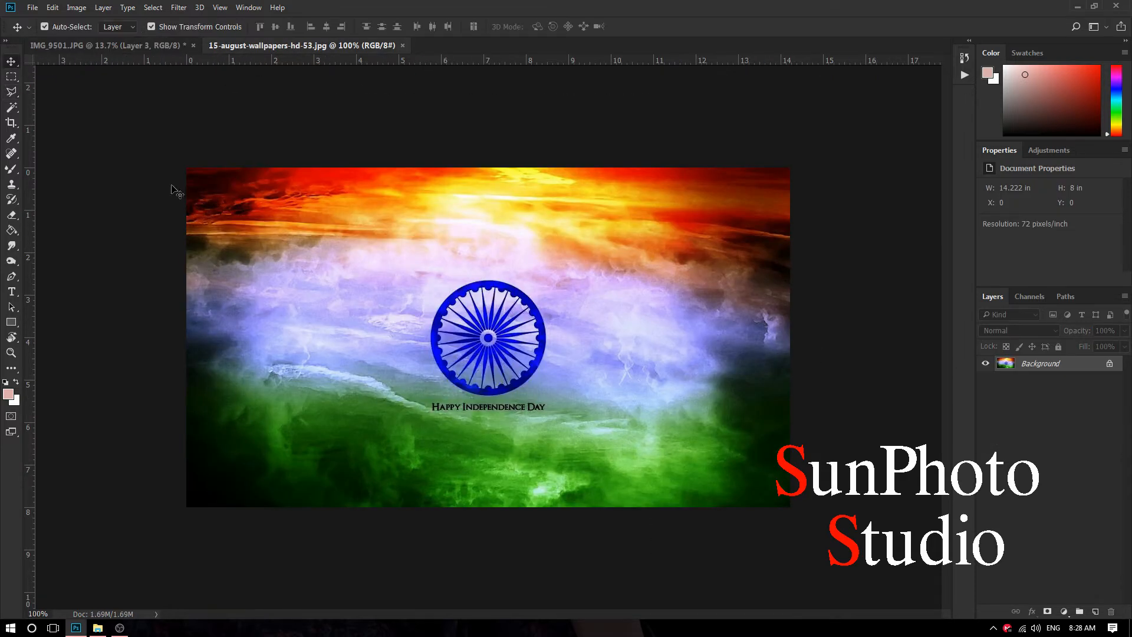
pyautogui.moveTo(155, 49); pyautogui.dragTo(621, 463)
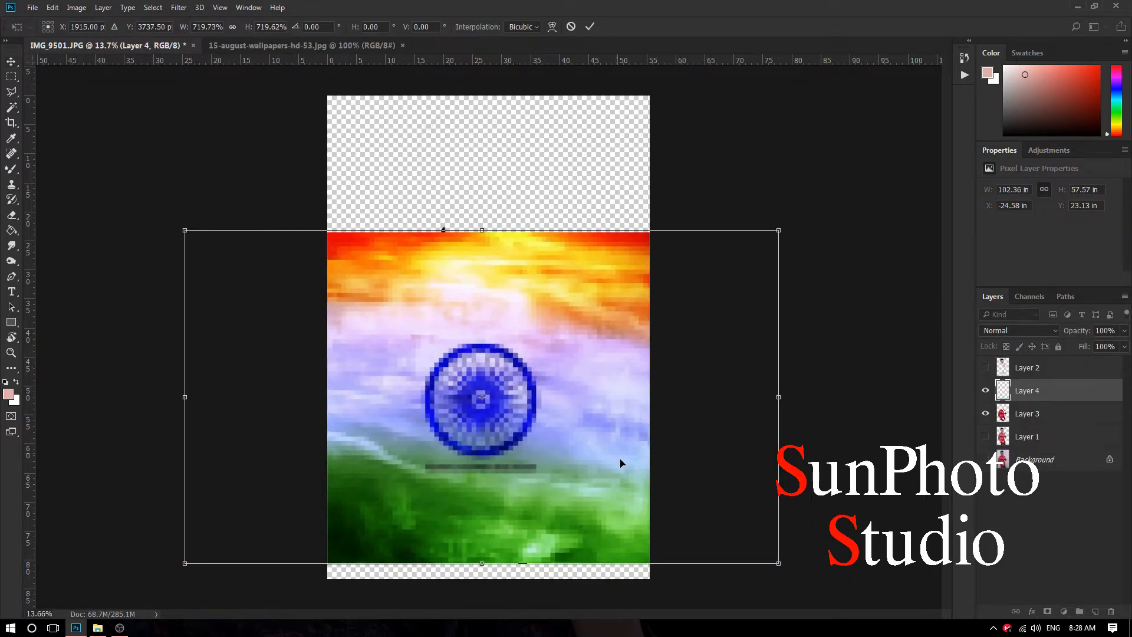
pyautogui.moveTo(797, 573); pyautogui.dragTo(847, 602)
pyautogui.moveTo(699, 512); pyautogui.dragTo(706, 492)
pyautogui.press('Return')
# Step: Clip the flag wallpaper layer to the shirt on Layer 3 and reposition it so the wheel sits at the shirt's centre
pyautogui.rightClick(1050, 391)
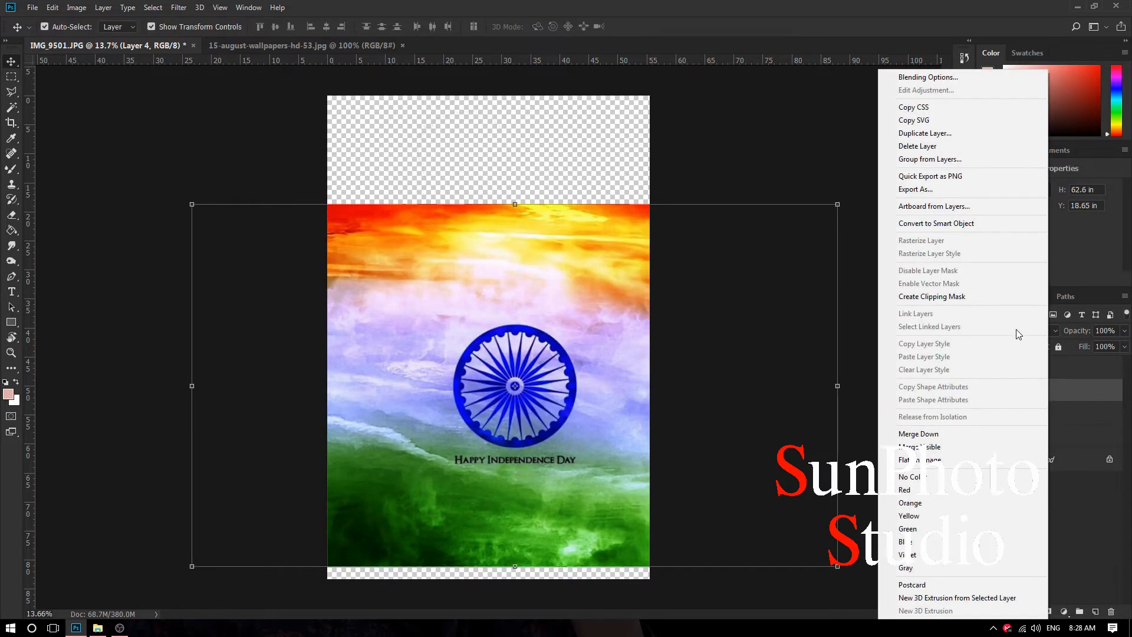
pyautogui.press('Escape')
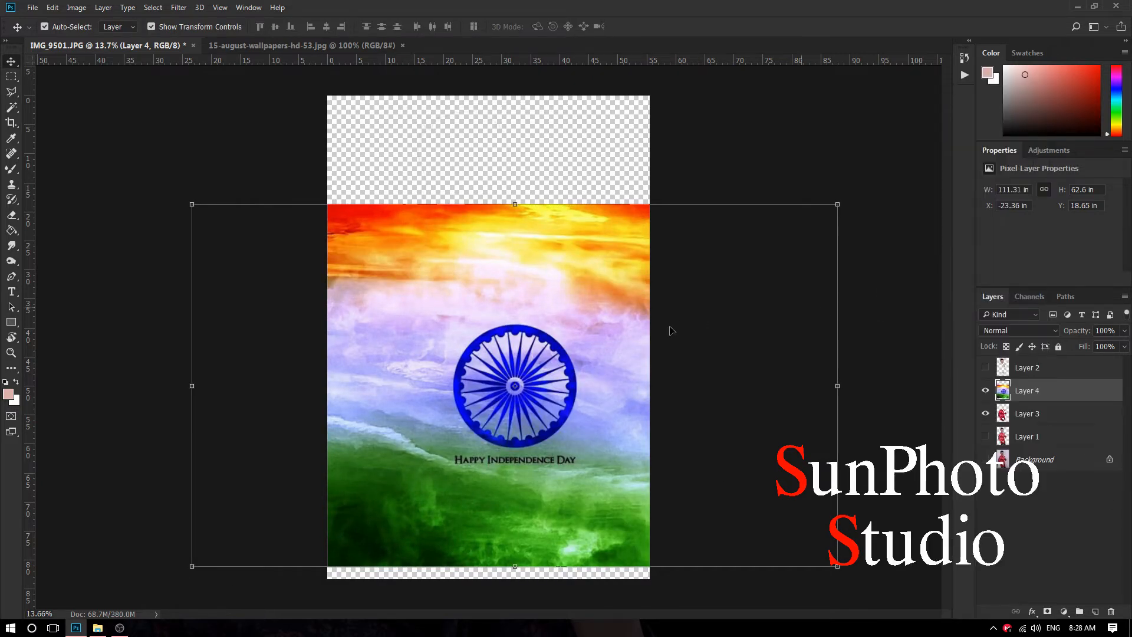
pyautogui.hotkey('ctrl', 'alt', 'g')
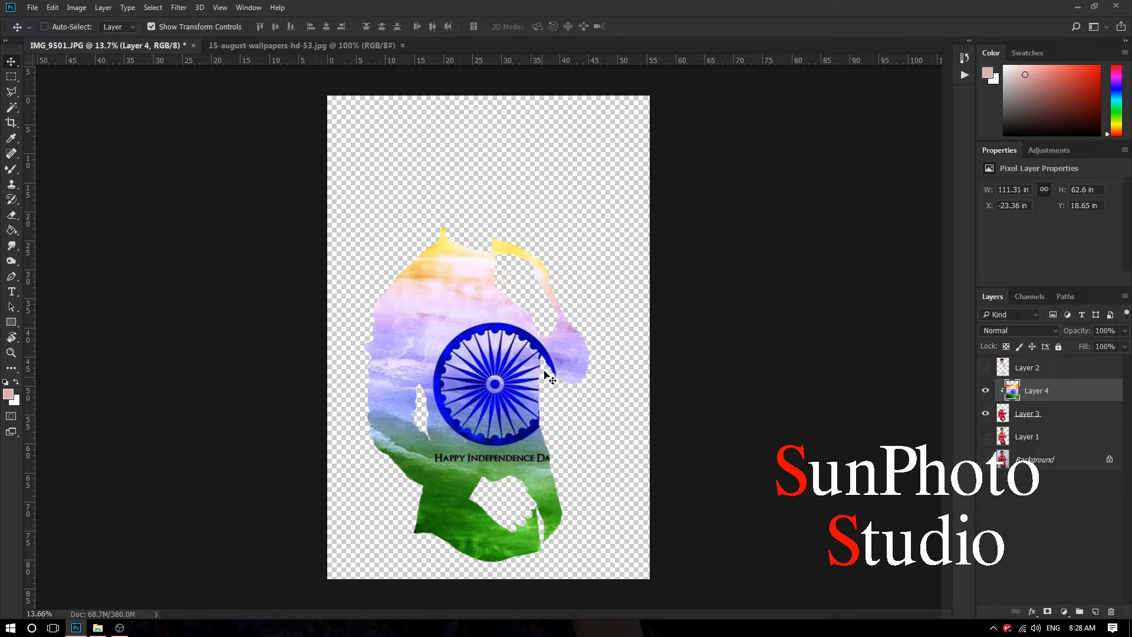
pyautogui.moveTo(522, 386); pyautogui.dragTo(495, 402)
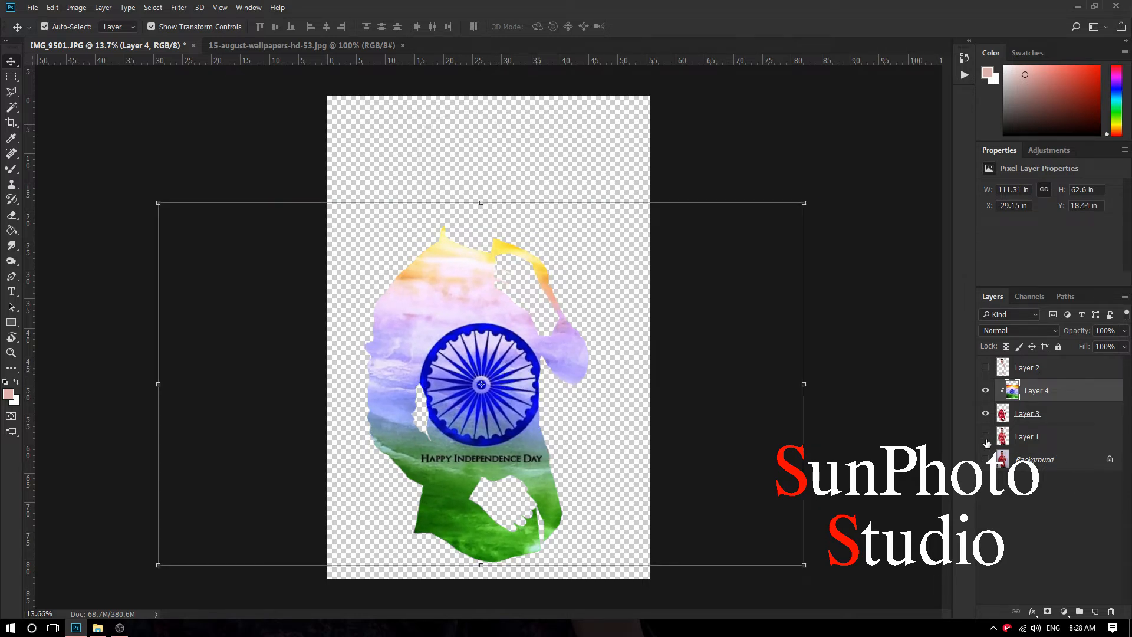
# Step: Show Layer 2 and Layer 1 and lower the flag layer's opacity to 89%
pyautogui.click(993, 367)
pyautogui.click(984, 439)
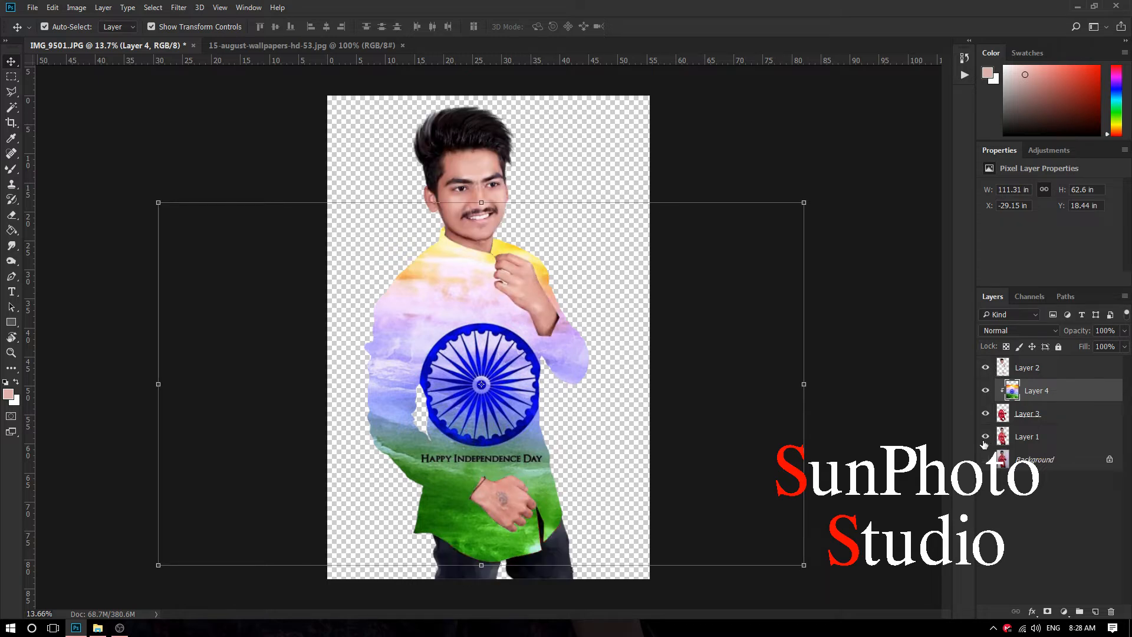
pyautogui.moveTo(1078, 335)
pyautogui.mouseDown()
pyautogui.moveTo(1046, 341)
pyautogui.moveTo(1071, 345)
pyautogui.mouseUp()
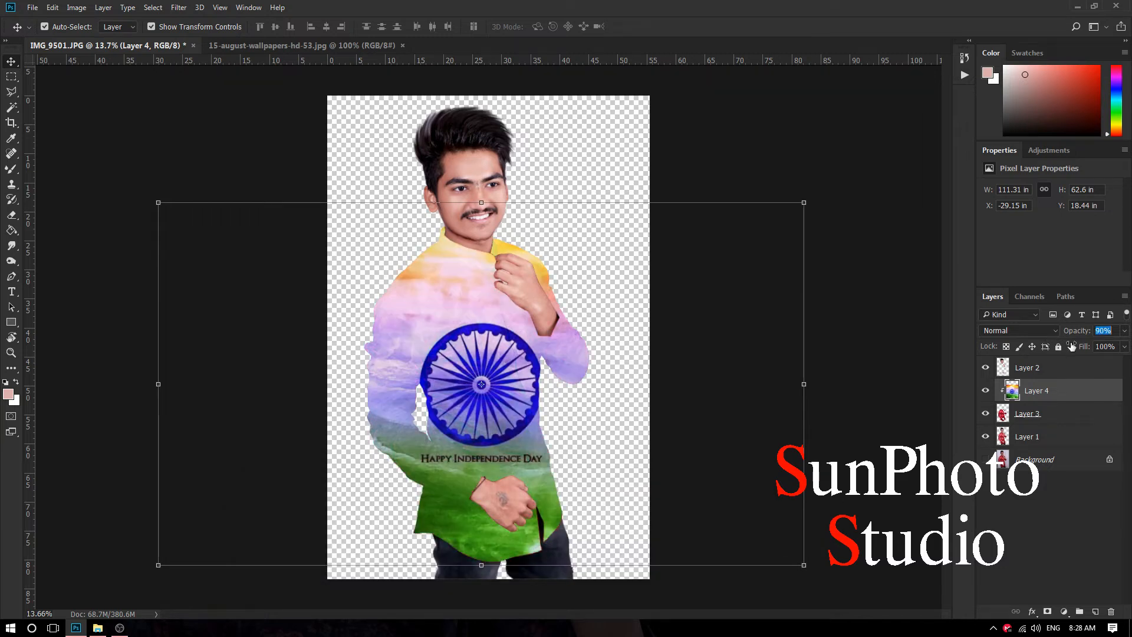
# Step: Try the Color, Normal, Overlay and Soft Light blend modes on the flag layer over the shirt
pyautogui.click(1018, 330)
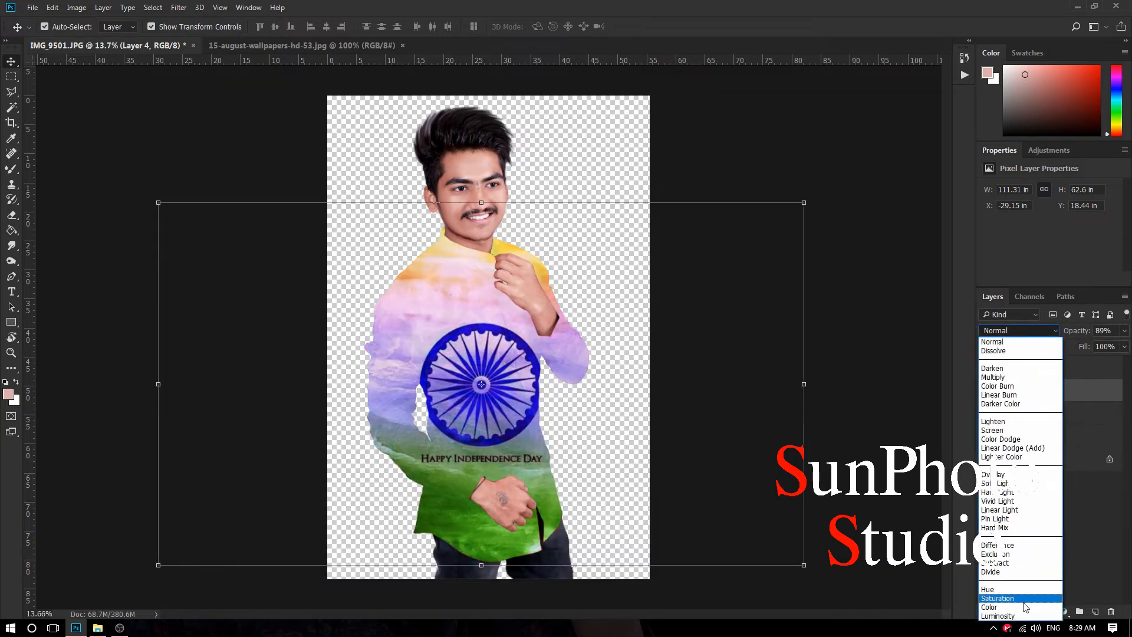
pyautogui.click(1021, 607)
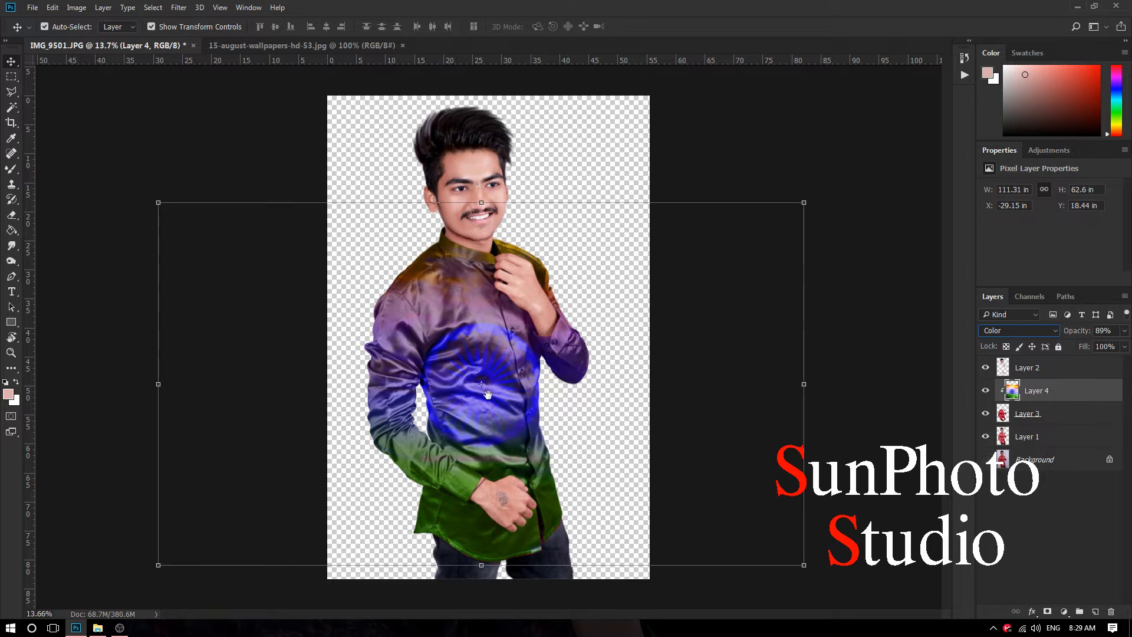
pyautogui.scroll(4, 488, 395)
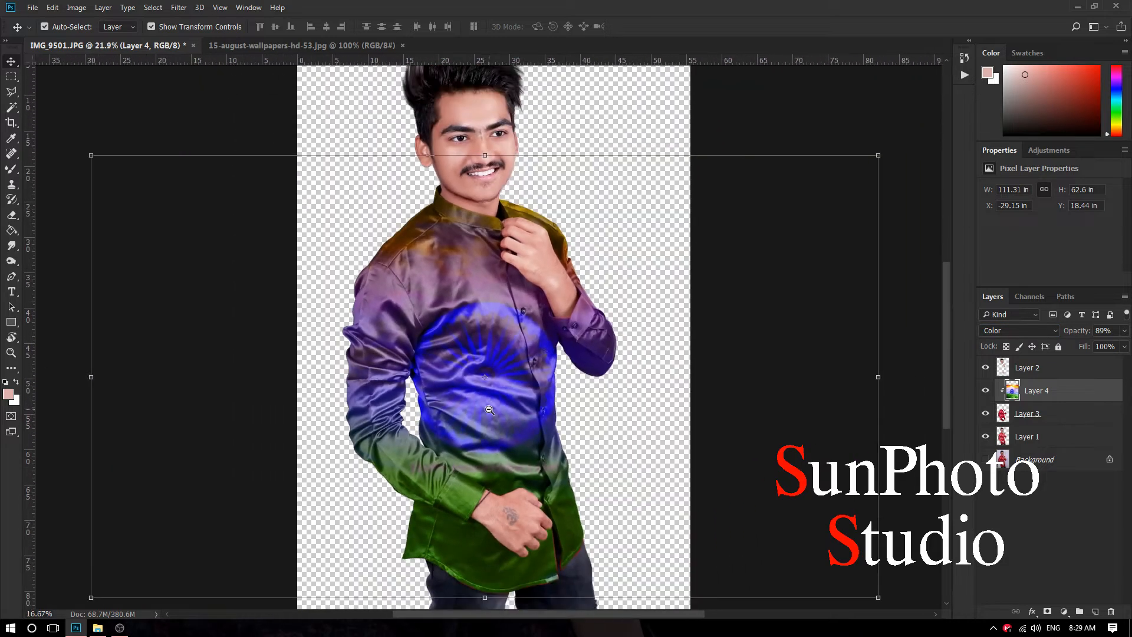
pyautogui.scroll(-3, 489, 410)
pyautogui.click(1000, 333)
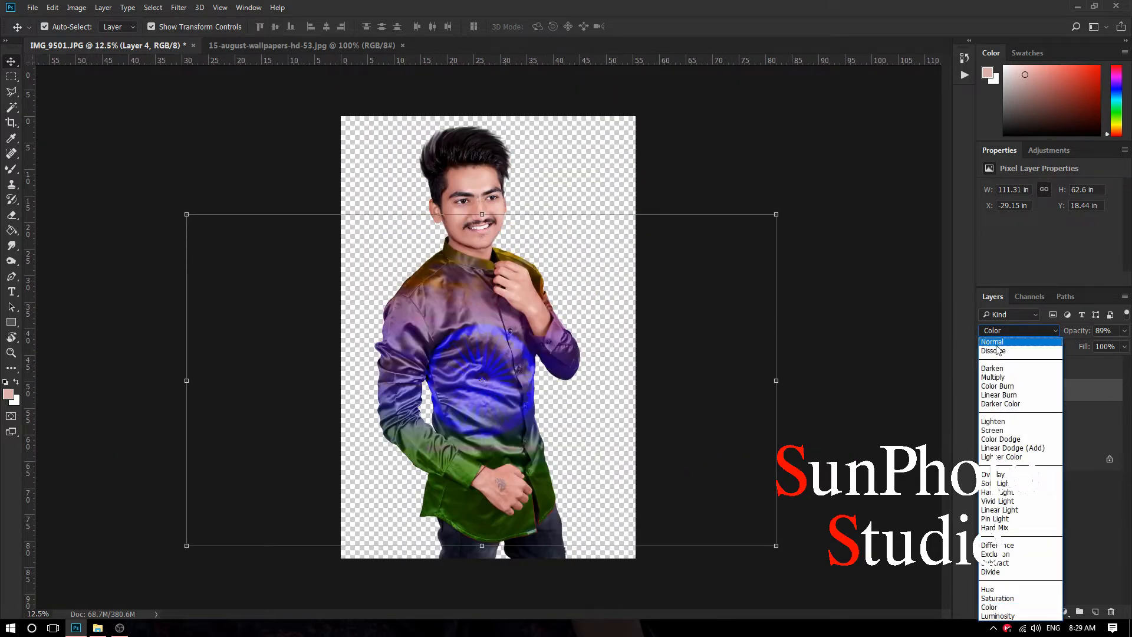
pyautogui.click(997, 342)
pyautogui.click(1000, 334)
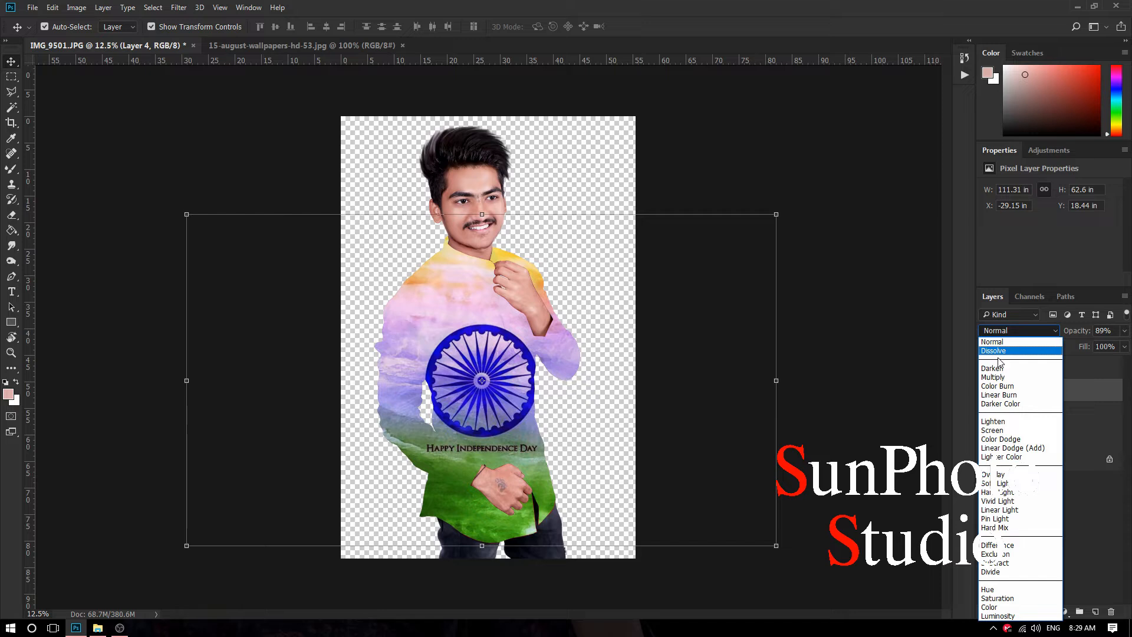
pyautogui.click(996, 474)
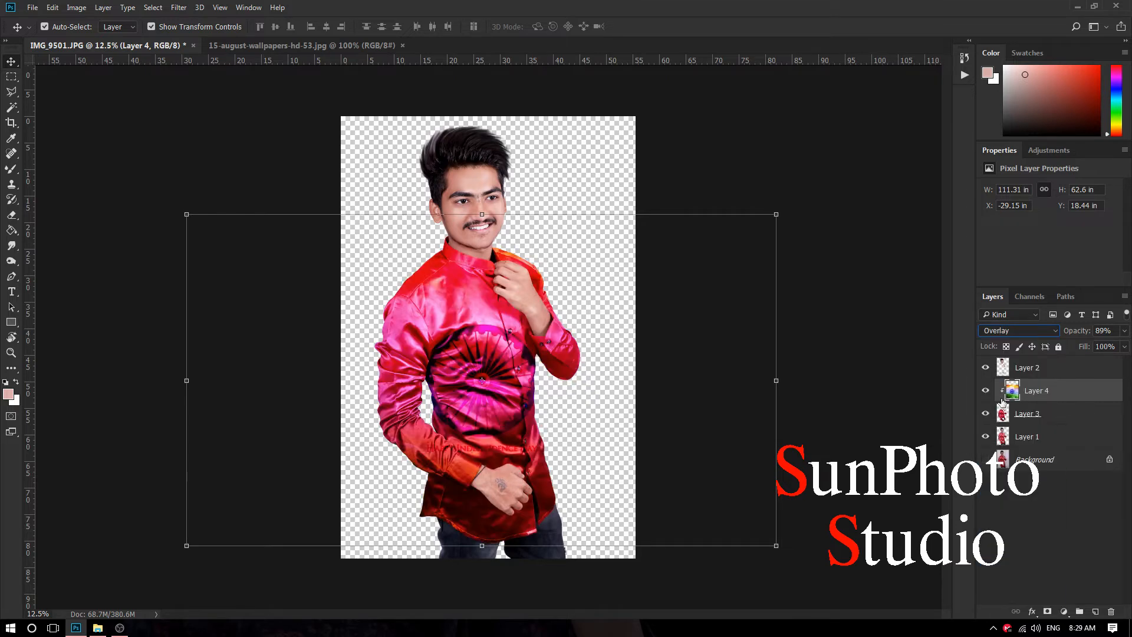
pyautogui.click(1001, 334)
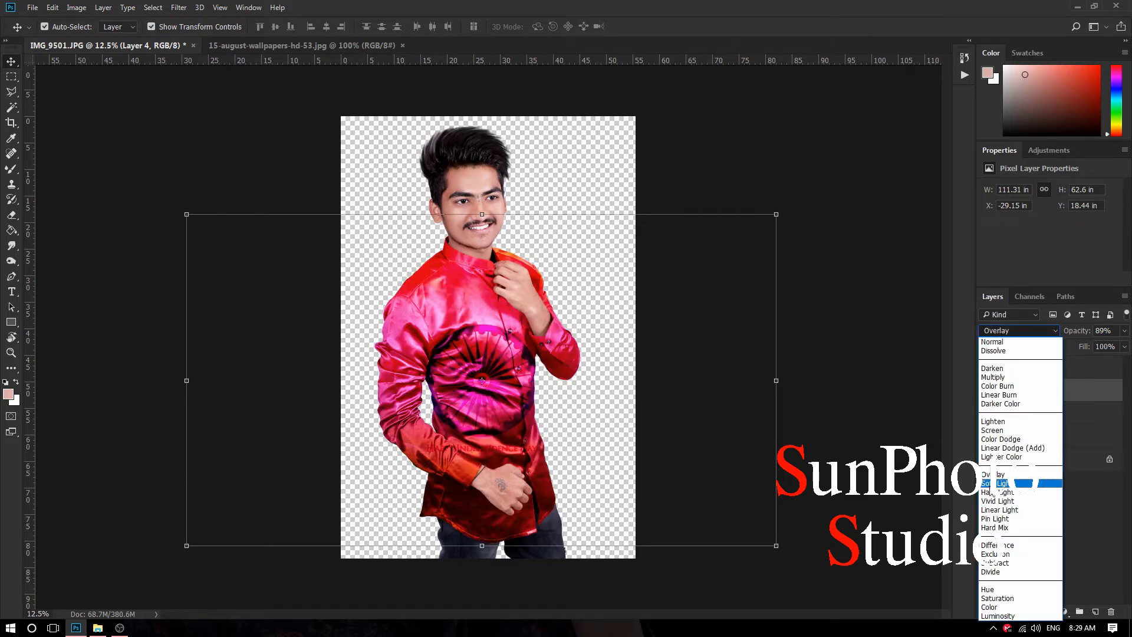
pyautogui.click(1002, 482)
# Step: Set the flag layer's blend mode to Hard Light and its opacity to 57%
pyautogui.click(1004, 334)
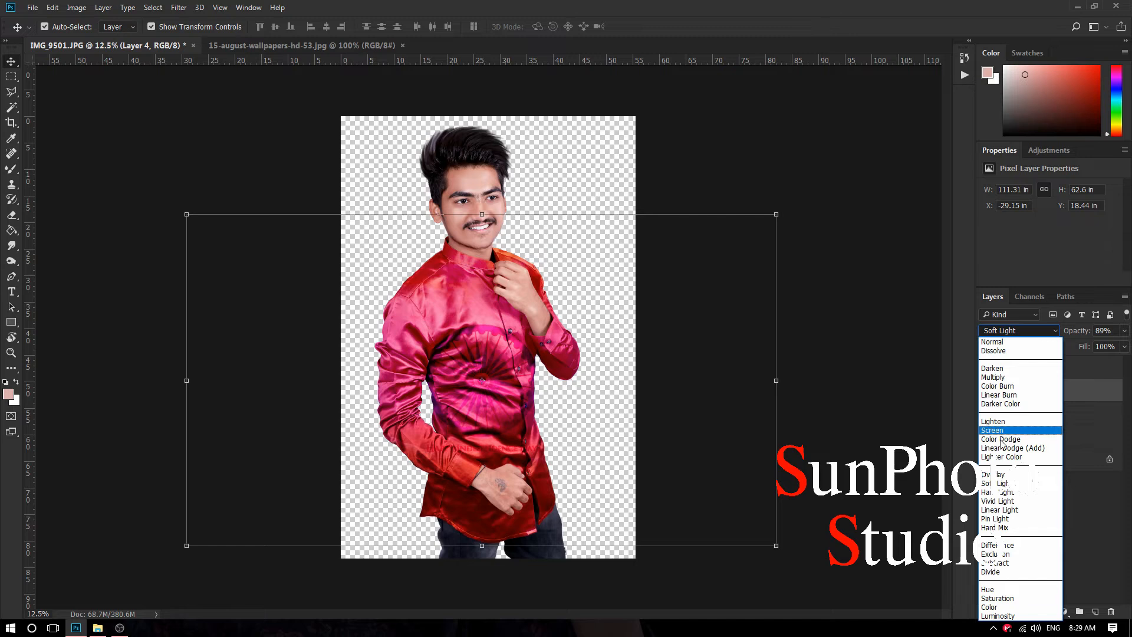
pyautogui.click(998, 492)
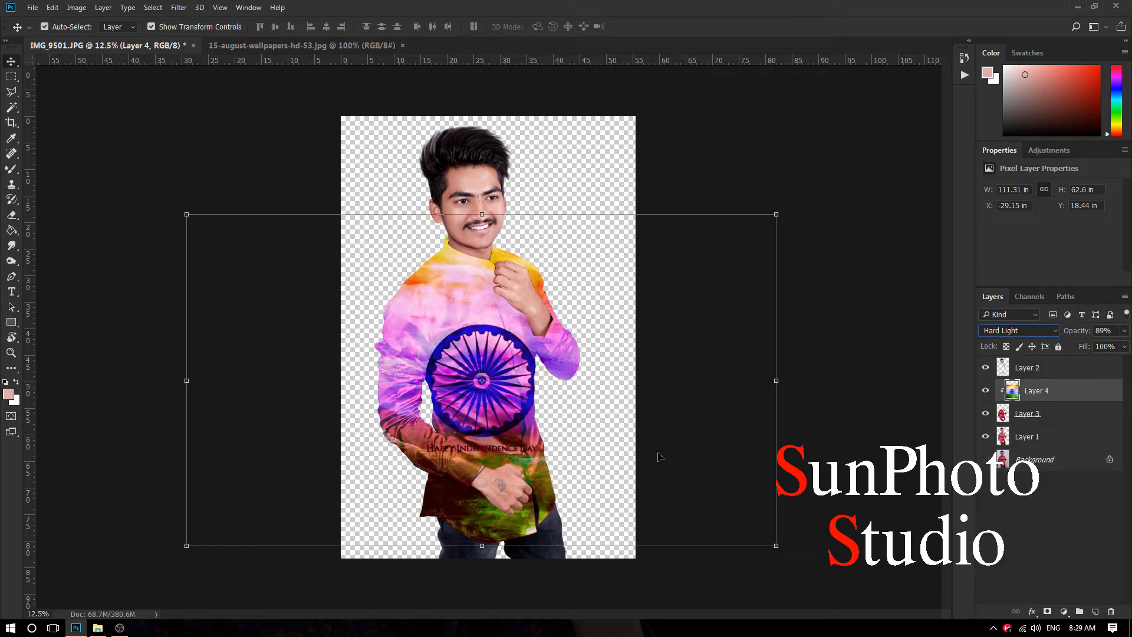
pyautogui.keyDown('ctrl'); pyautogui.click(487, 485); pyautogui.keyUp('ctrl')
pyautogui.moveTo(483, 398); pyautogui.dragTo(489, 384)
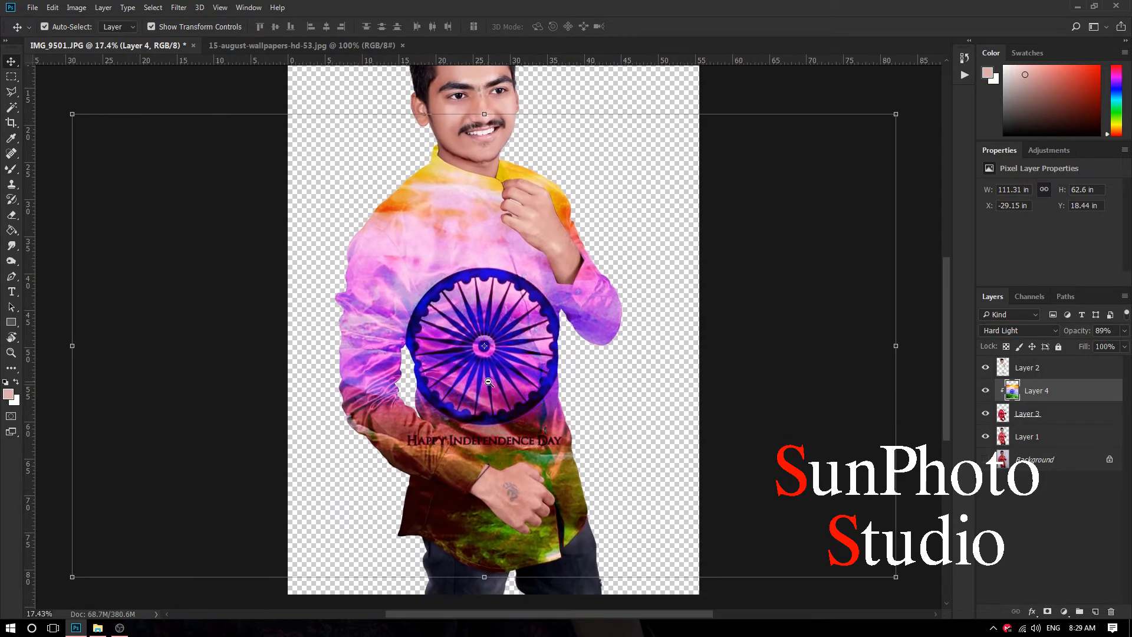
pyautogui.keyDown('alt'); pyautogui.click(489, 383); pyautogui.keyUp('alt')
pyautogui.press('ctrl')
pyautogui.moveTo(464, 302); pyautogui.dragTo(510, 281)
pyautogui.keyDown('alt'); pyautogui.click(484, 262); pyautogui.keyUp('alt')
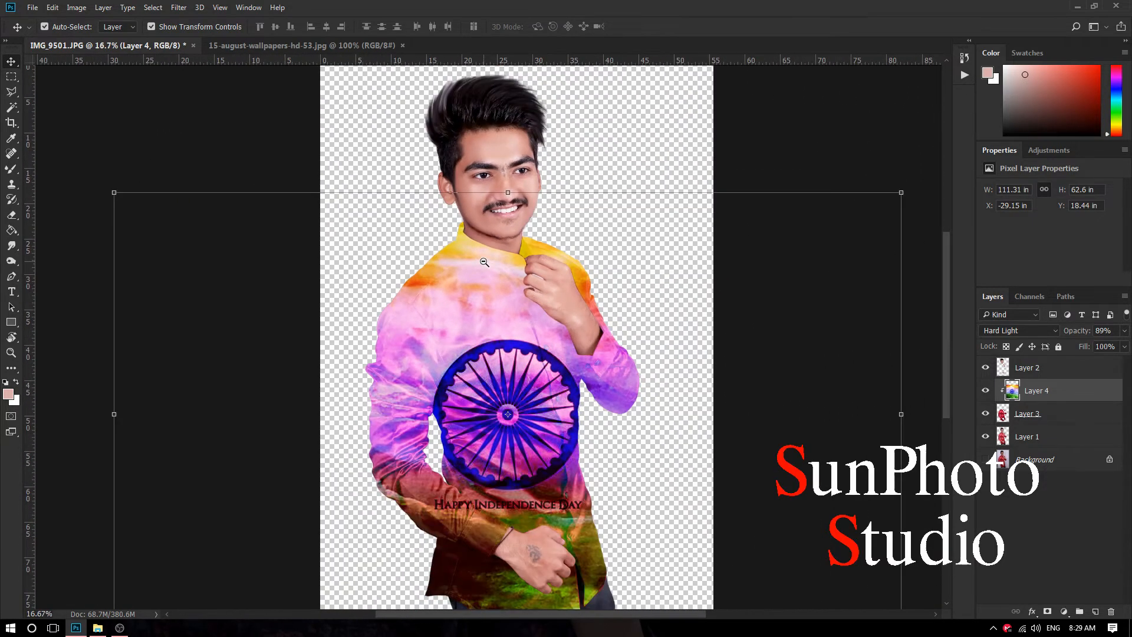
pyautogui.moveTo(1069, 338); pyautogui.dragTo(1051, 336)
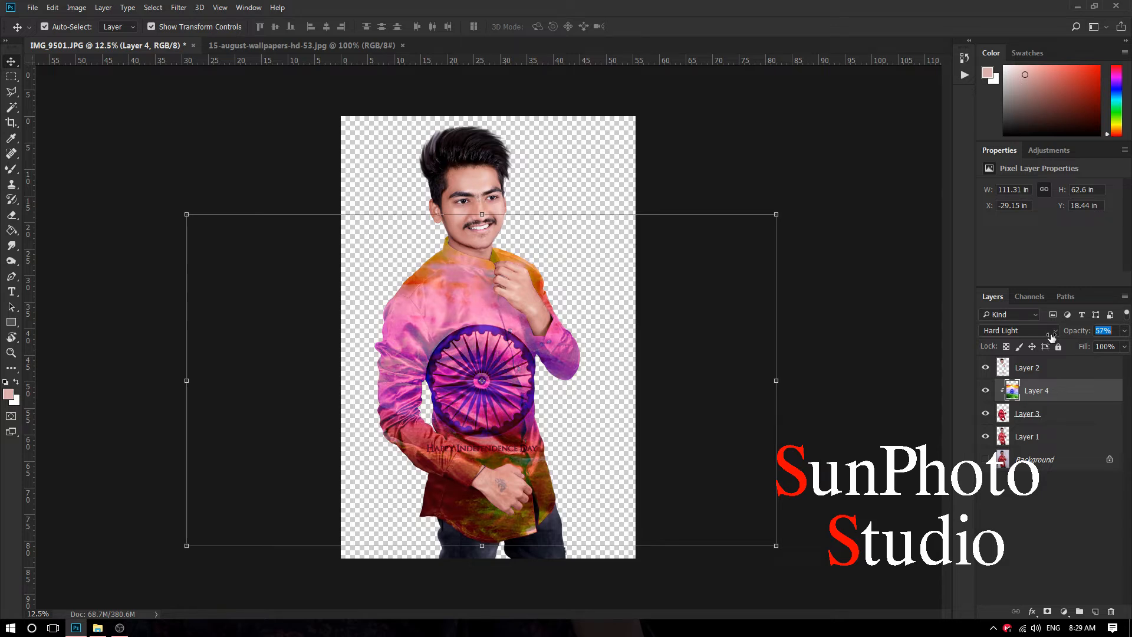
# Step: Merge Layer 2, the clipped flag layer, Layer 3 and Layer 1 into a single layer above the Background
pyautogui.click(1053, 373)
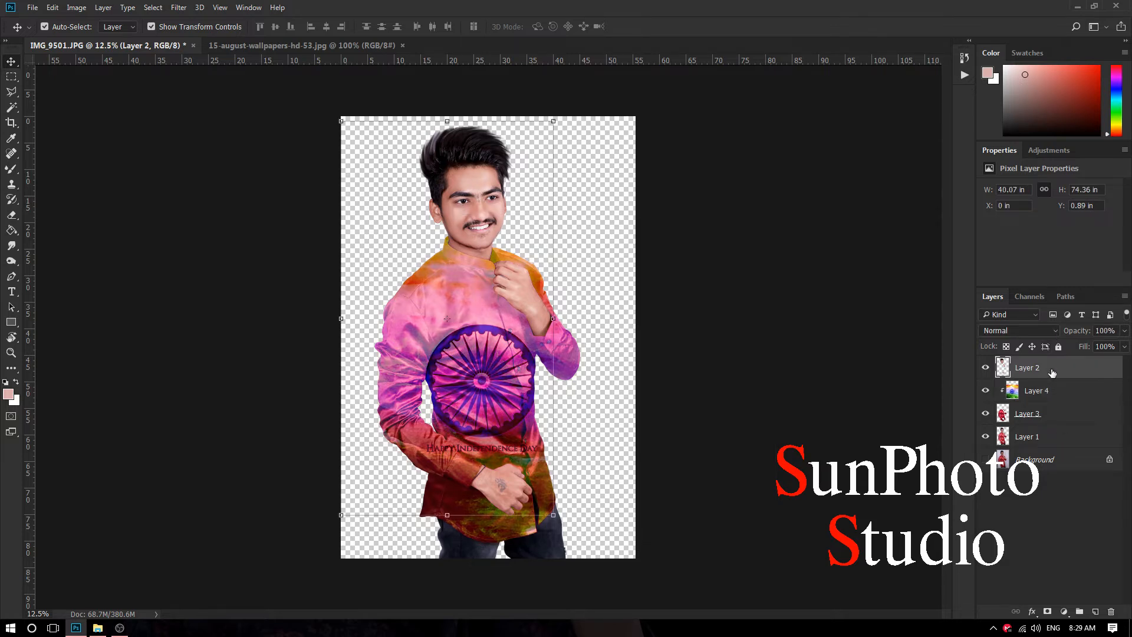
pyautogui.keyDown('shift'); pyautogui.click(1027, 415); pyautogui.keyUp('shift')
pyautogui.keyDown('shift'); pyautogui.click(1024, 440); pyautogui.keyUp('shift')
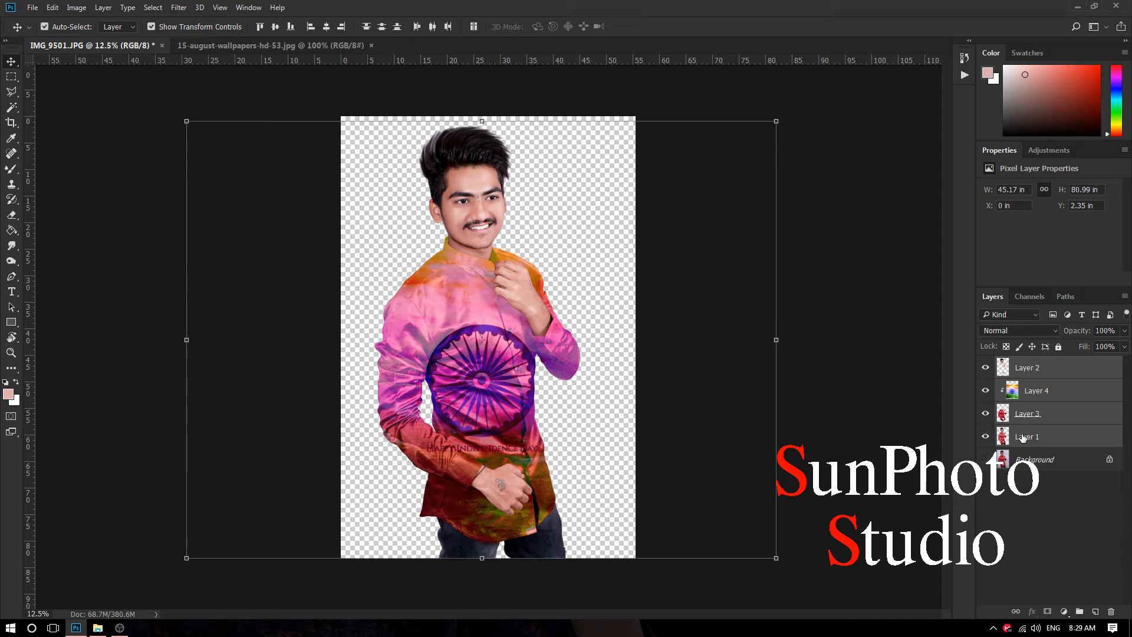
pyautogui.rightClick(1024, 439)
pyautogui.click(1066, 429)
pyautogui.click(1059, 432)
pyautogui.click(13, 217)
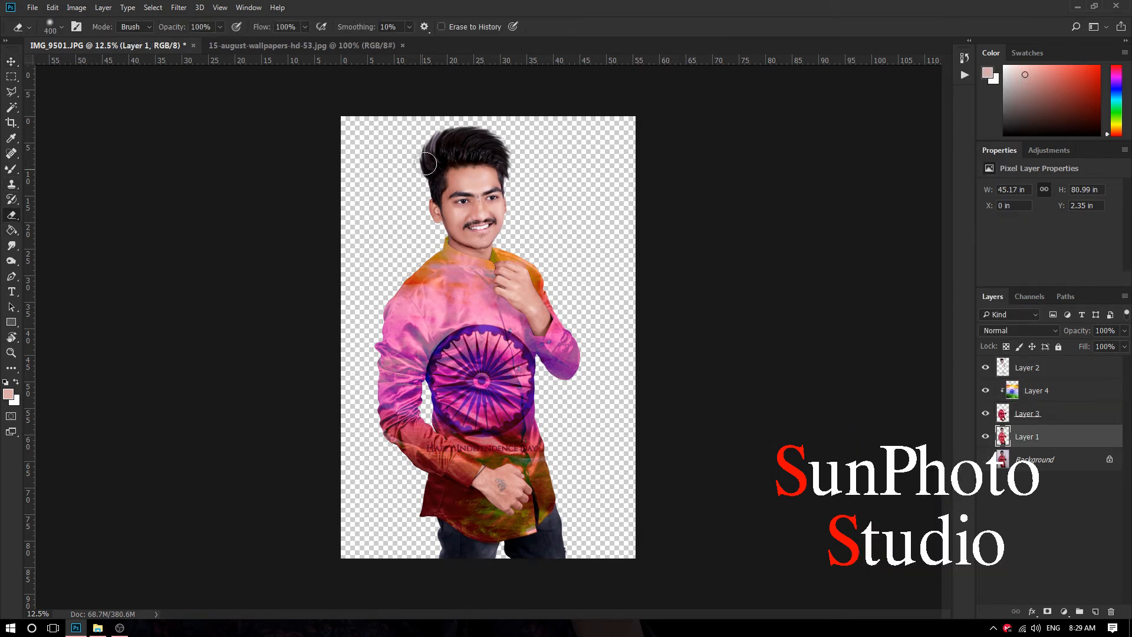
pyautogui.moveTo(511, 191)
pyautogui.mouseDown()
pyautogui.moveTo(420, 215)
pyautogui.moveTo(513, 188)
pyautogui.moveTo(553, 223)
pyautogui.mouseUp()
pyautogui.rightClick(1050, 367)
pyautogui.click(902, 451)
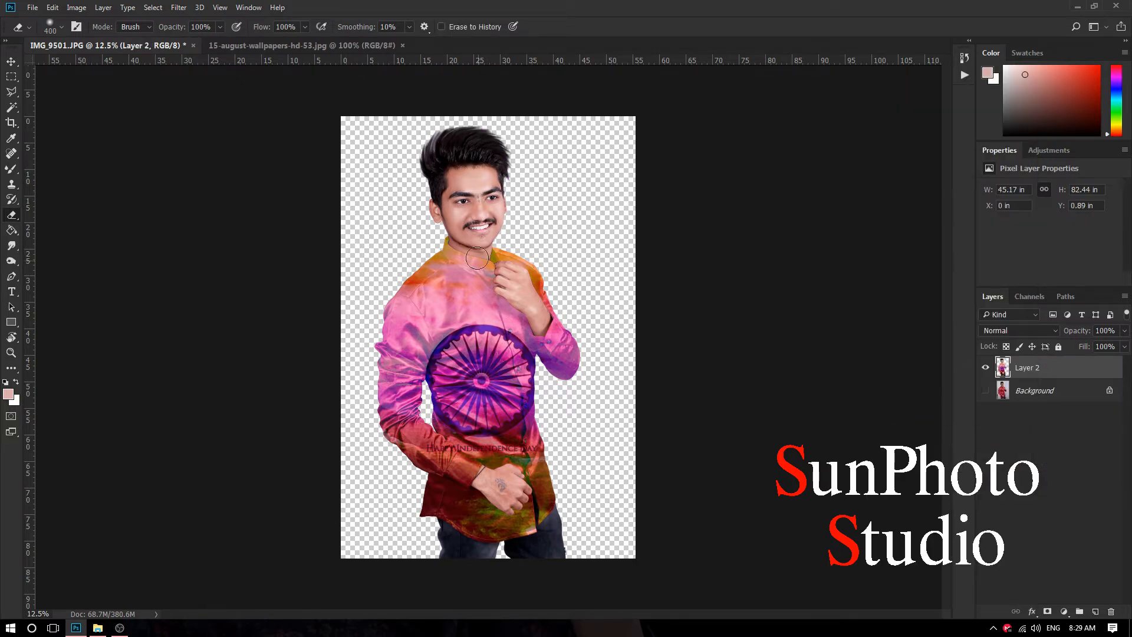
# Step: Choose the Eyebrush1 preset for the Brush tool
pyautogui.scroll(5, 477, 257)
pyautogui.scroll(7, 455, 218)
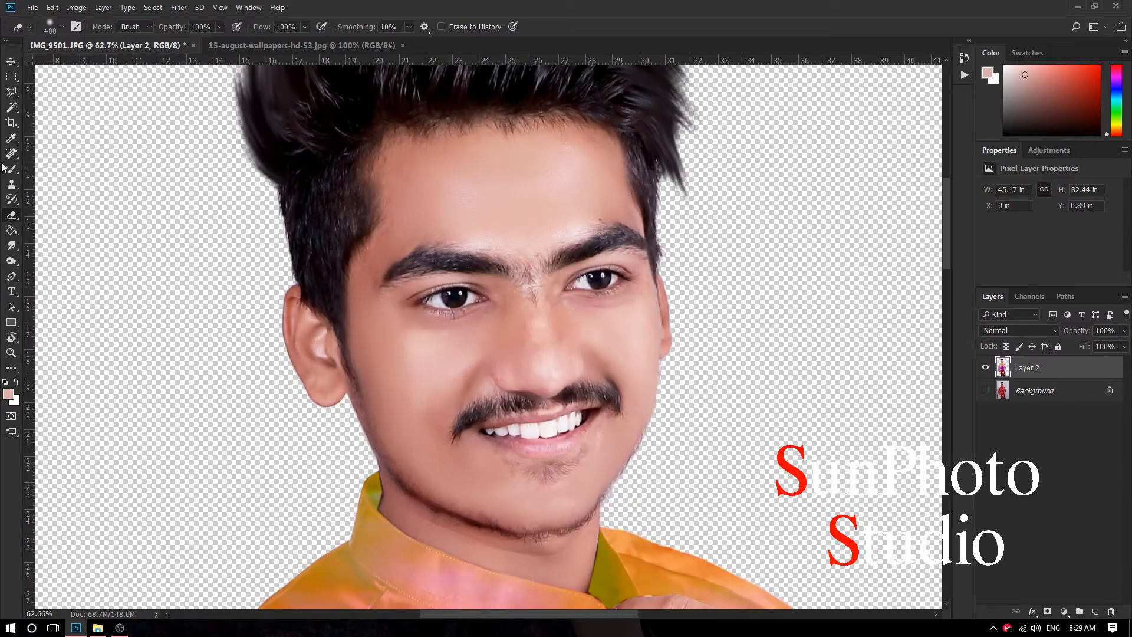
pyautogui.click(11, 169)
pyautogui.click(38, 172)
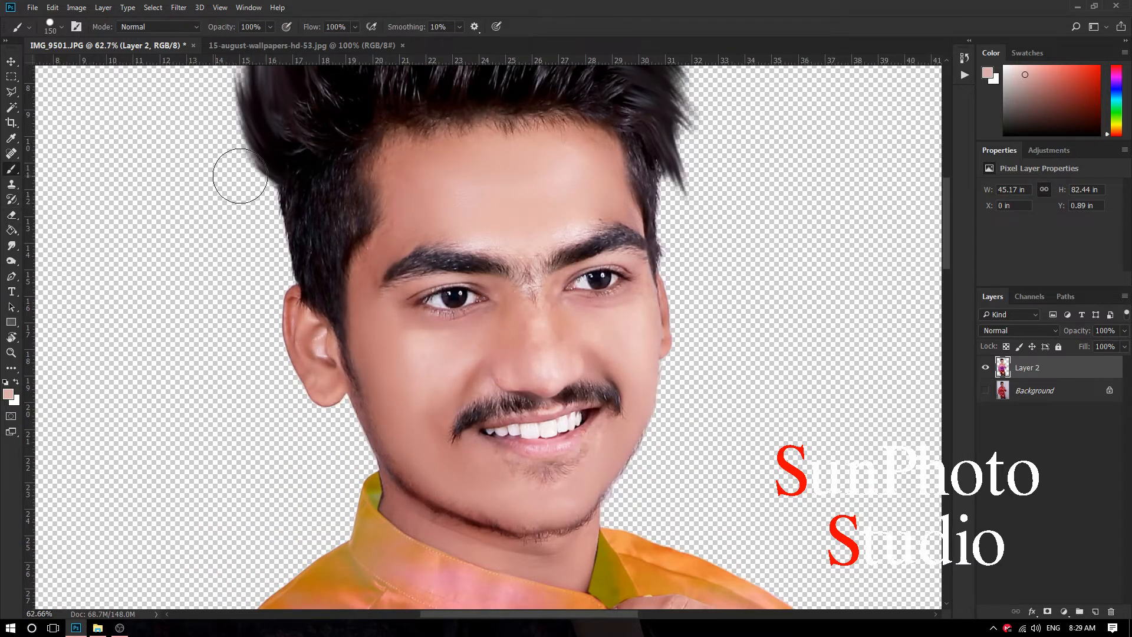
pyautogui.rightClick(323, 185)
pyautogui.scroll(-10, 628, 475)
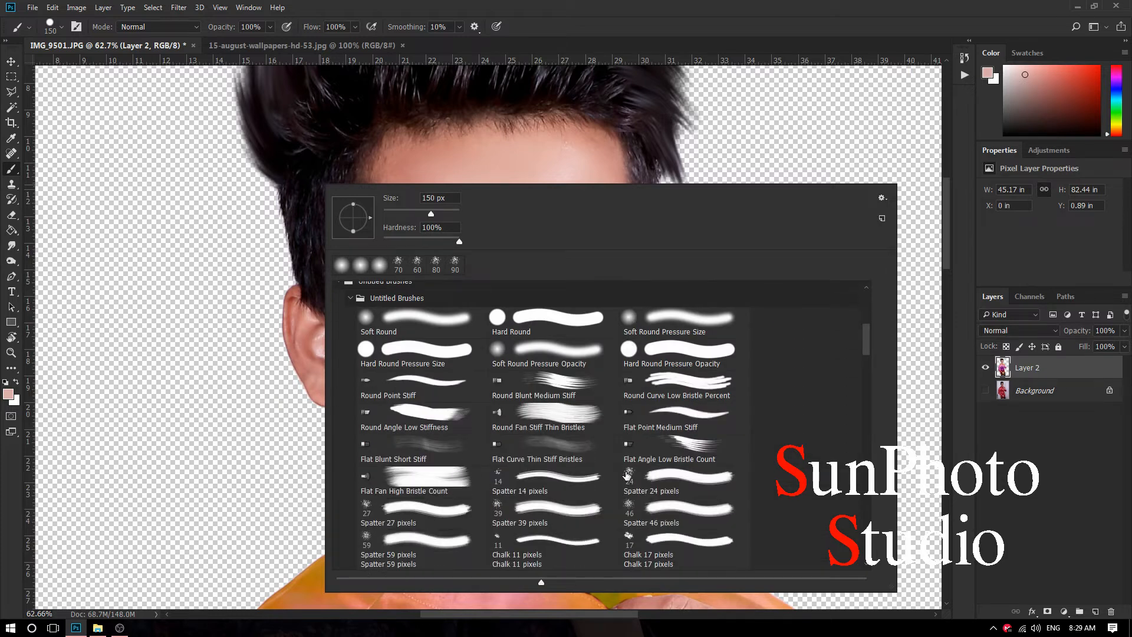
pyautogui.scroll(-10, 628, 474)
pyautogui.scroll(-10, 623, 477)
pyautogui.scroll(-10, 622, 476)
pyautogui.scroll(-10, 618, 473)
pyautogui.scroll(-6, 617, 472)
pyautogui.scroll(-5, 636, 512)
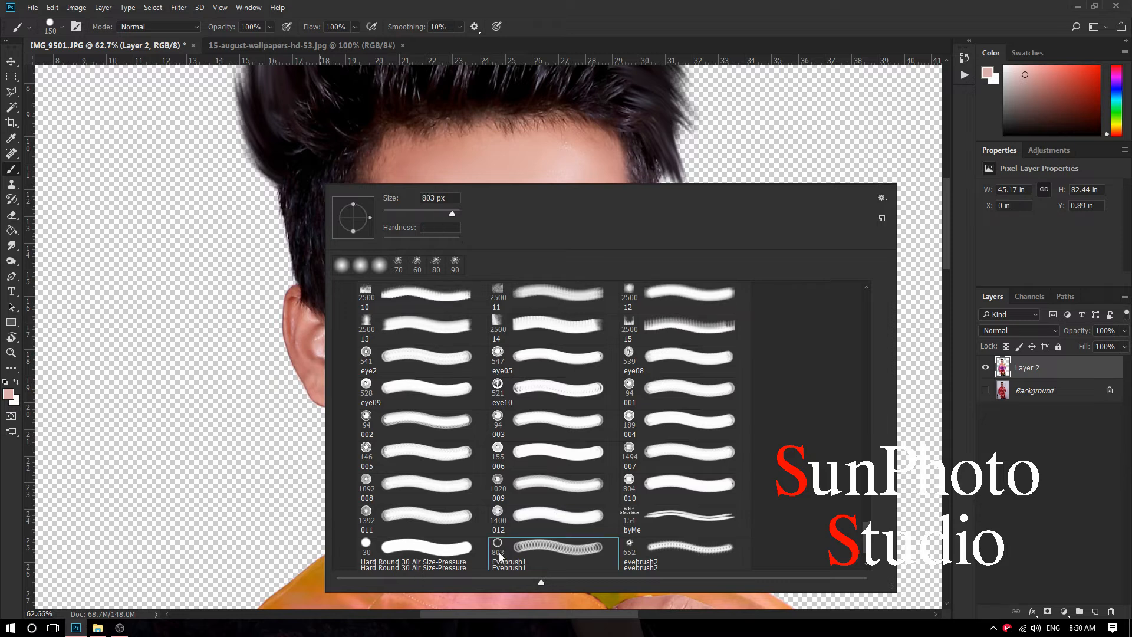
pyautogui.doubleClick(493, 558)
# Step: Reduce the Eyebrush1 size to 70 px to fit the iris and swap the foreground colour to white
pyautogui.press('[')
pyautogui.press('[')
pyautogui.press('[')
pyautogui.press('[')
pyautogui.press('[')
pyautogui.press('[')
pyautogui.press('[')
pyautogui.press('[')
pyautogui.press('[')
pyautogui.press('[')
pyautogui.press('[')
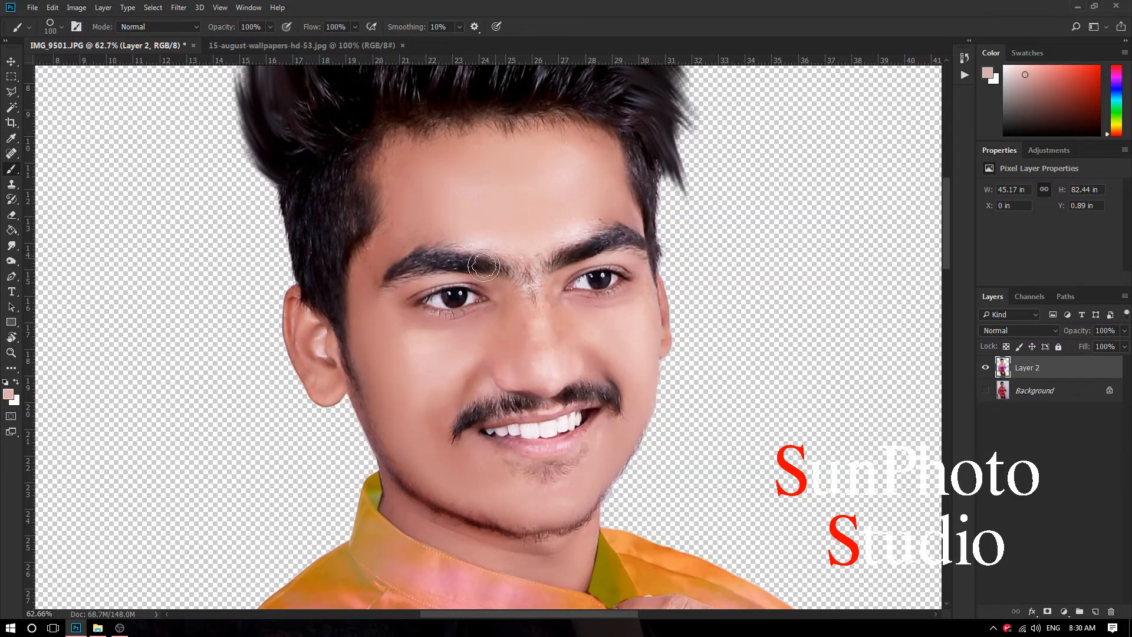
pyautogui.click(15, 383)
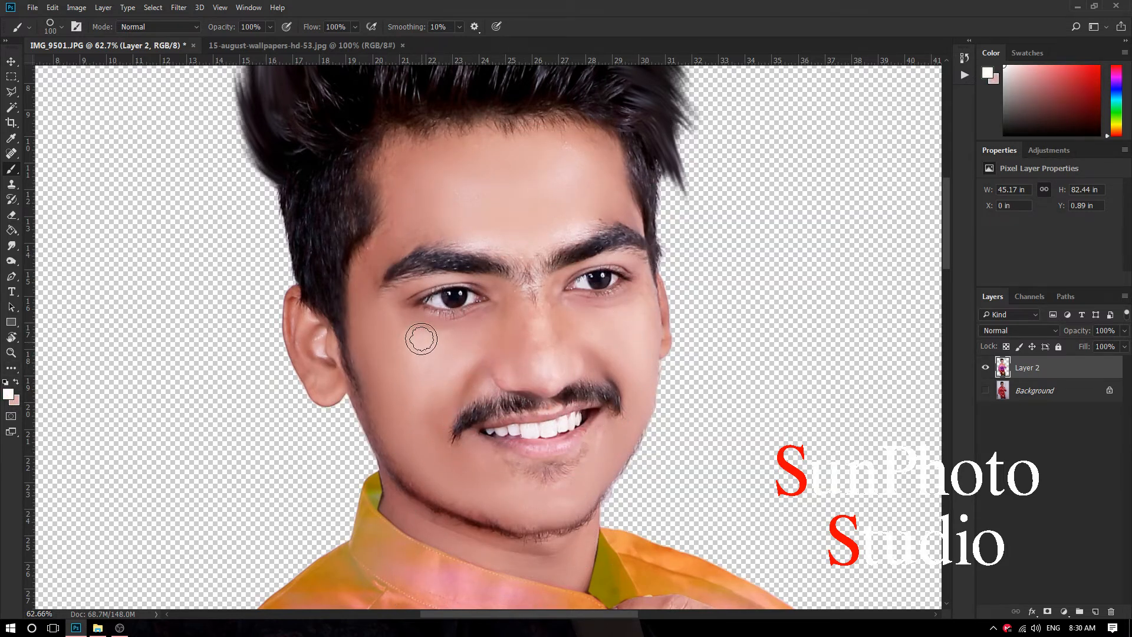
pyautogui.scroll(3, 454, 298)
pyautogui.press('[')
pyautogui.press('[')
pyautogui.press('[')
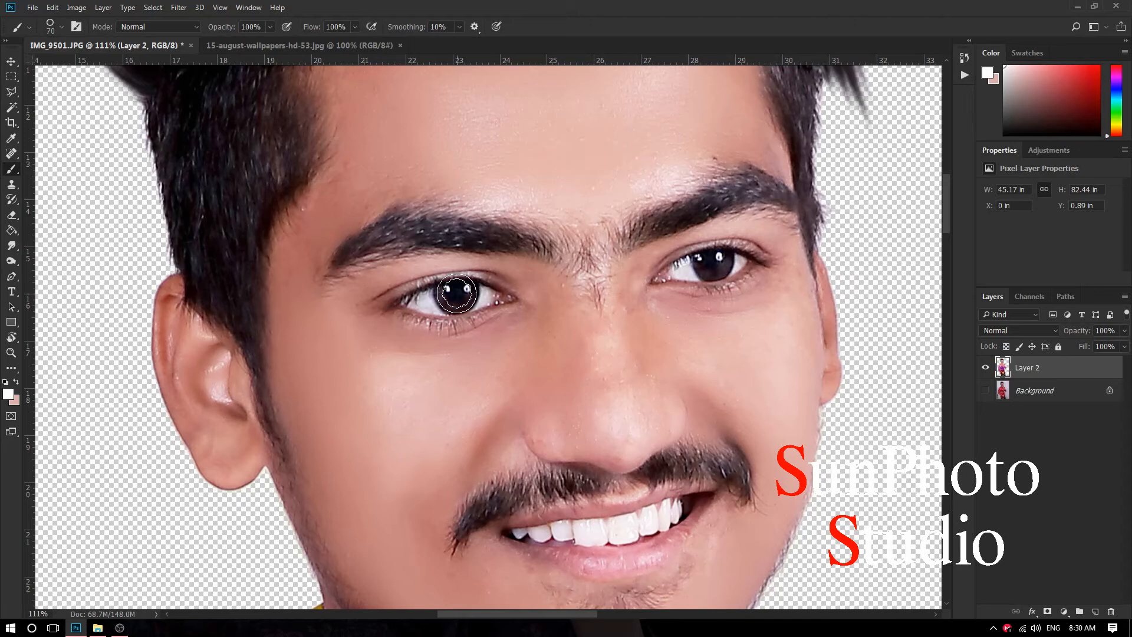
# Step: Try stamping the white iris rings over both eyes directly on Layer 2, and undo both stamps
pyautogui.moveTo(457, 293)
pyautogui.mouseDown()
pyautogui.moveTo(466, 279)
pyautogui.moveTo(445, 304)
pyautogui.moveTo(467, 299)
pyautogui.moveTo(454, 282)
pyautogui.mouseUp()
pyautogui.moveTo(723, 244)
pyautogui.mouseDown()
pyautogui.moveTo(731, 268)
pyautogui.moveTo(702, 268)
pyautogui.moveTo(717, 248)
pyautogui.mouseUp()
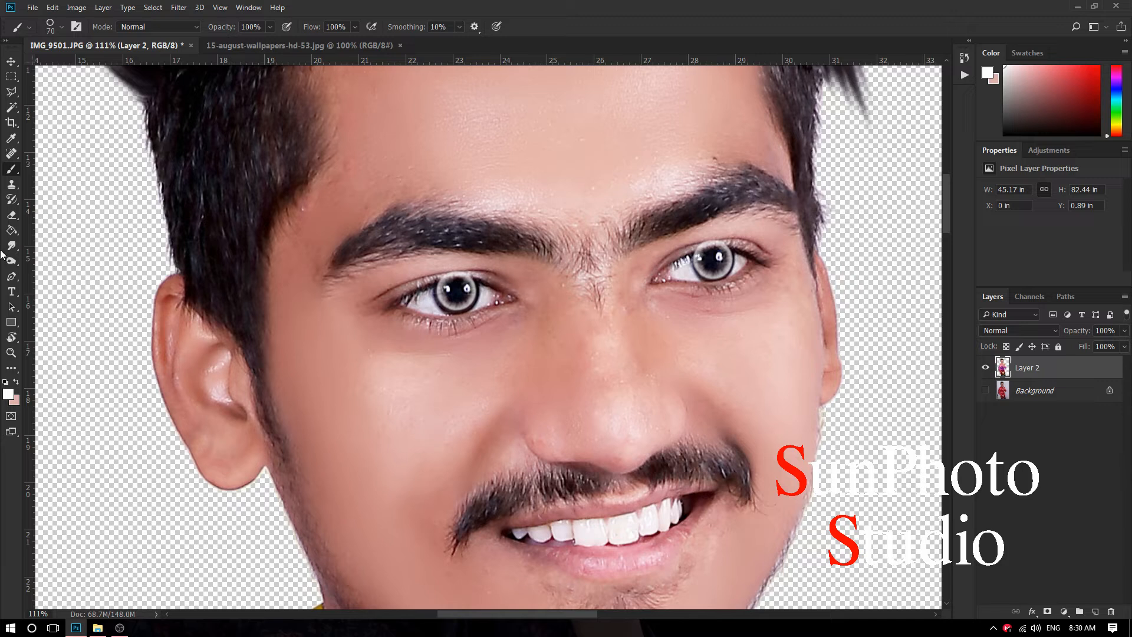
pyautogui.click(10, 219)
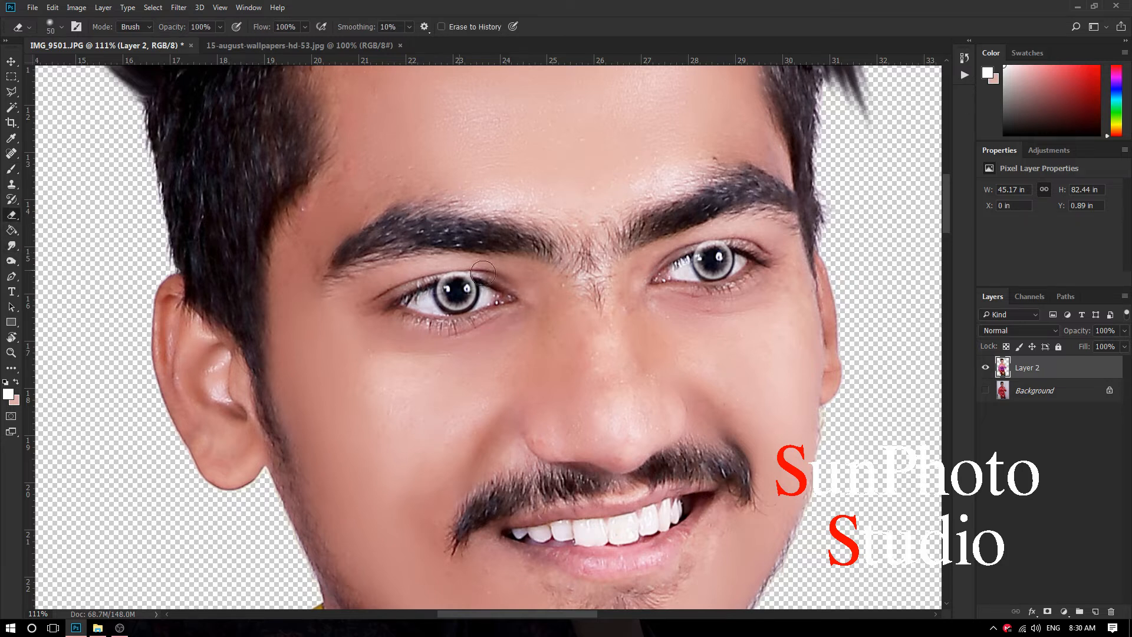
pyautogui.hotkey('ctrl', 'alt', 'z')
pyautogui.hotkey('ctrl', 'alt', 'z')
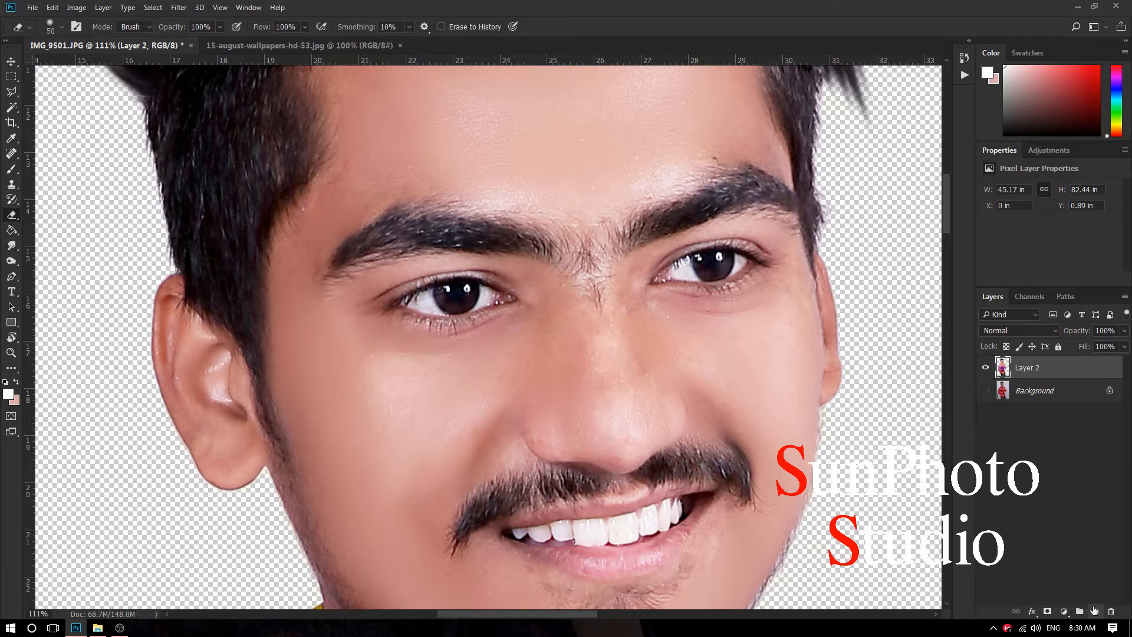
# Step: Create a new layer and stamp a white Eyebrush1 ring over the iris of each eye
pyautogui.click(1095, 611)
pyautogui.click(11, 168)
pyautogui.click(456, 291)
pyautogui.click(714, 263)
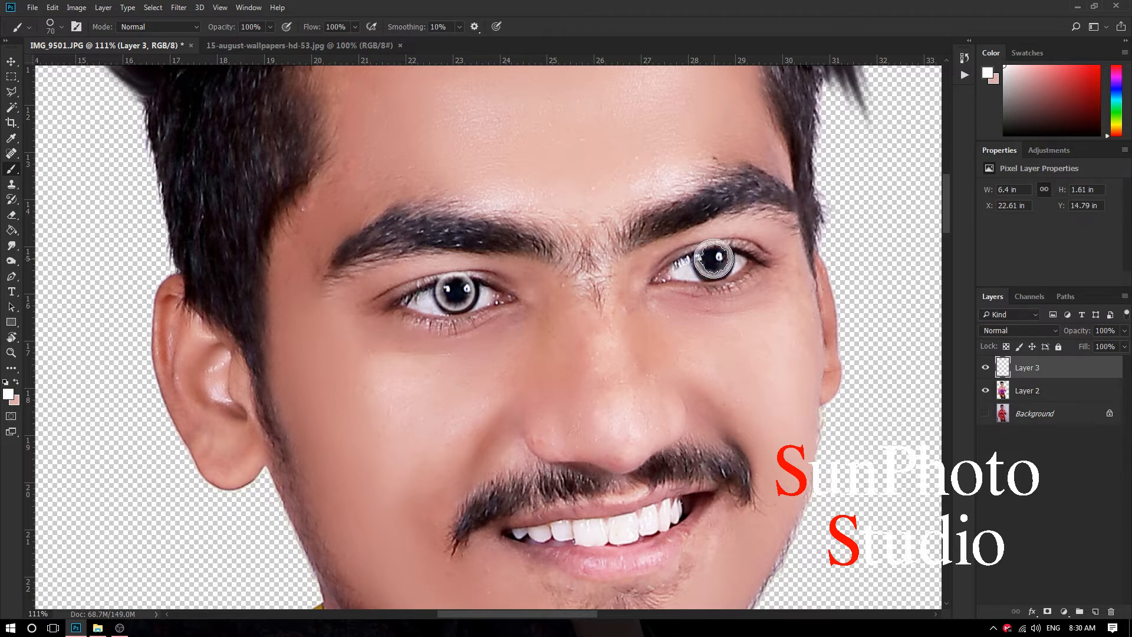
# Step: Erase the ring parts that overlap the upper eyelids and lower the ring layer's opacity to 77%
pyautogui.click(12, 213)
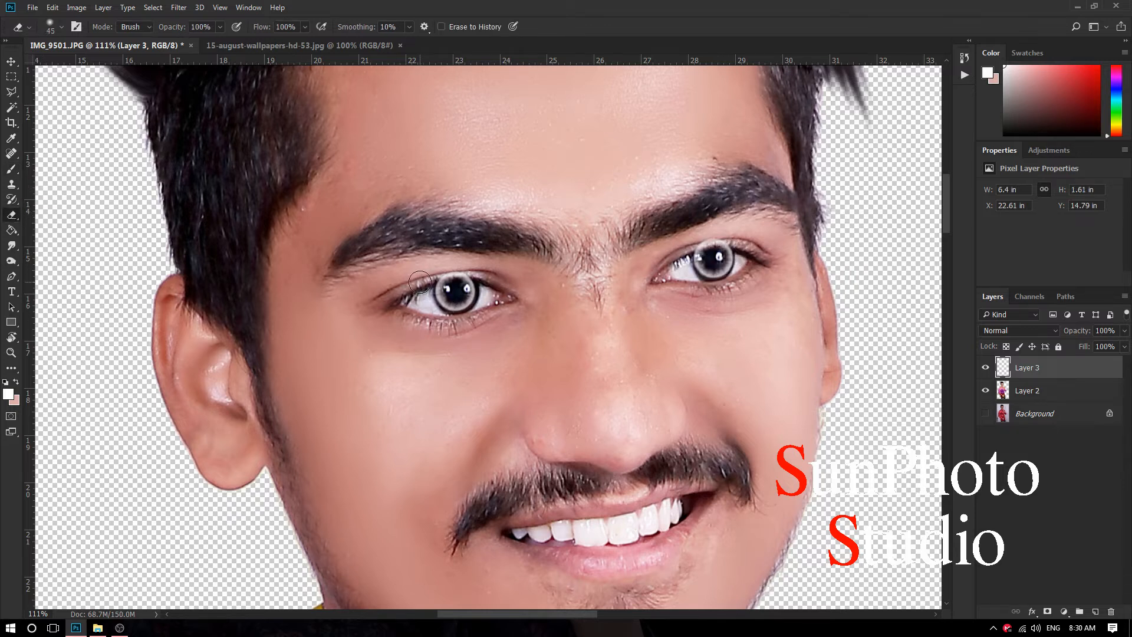
pyautogui.moveTo(710, 248)
pyautogui.mouseDown()
pyautogui.moveTo(681, 255)
pyautogui.moveTo(745, 243)
pyautogui.mouseUp()
pyautogui.moveTo(1072, 333); pyautogui.dragTo(1057, 336)
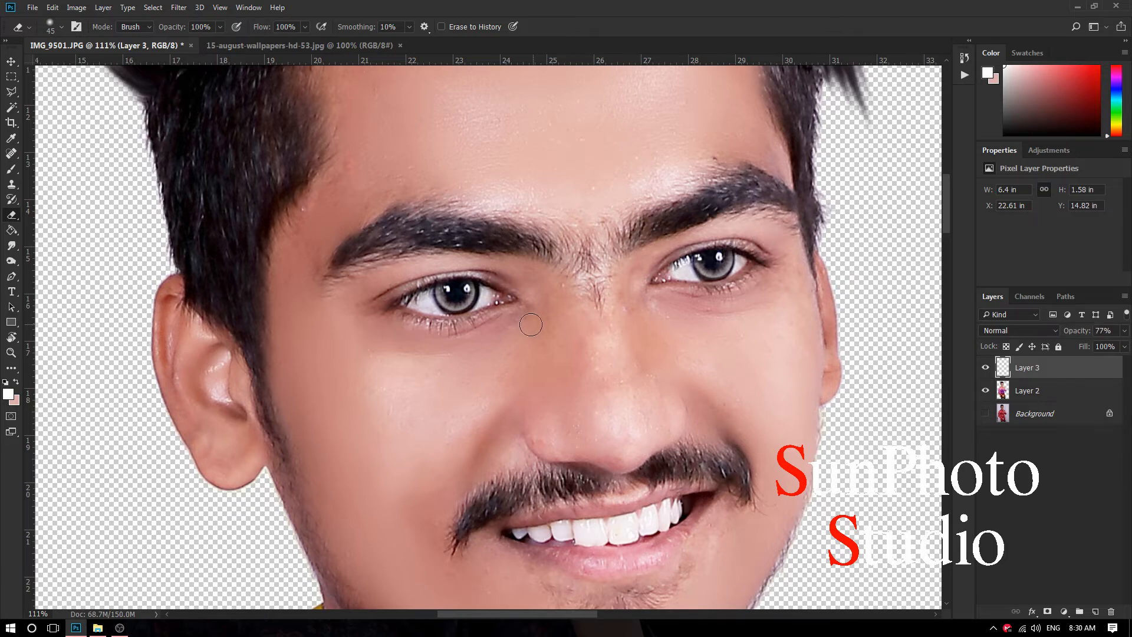
# Step: Restore the eye ring layer's opacity to 100% and merge it down into Layer 2
pyautogui.scroll(-15, 530, 324)
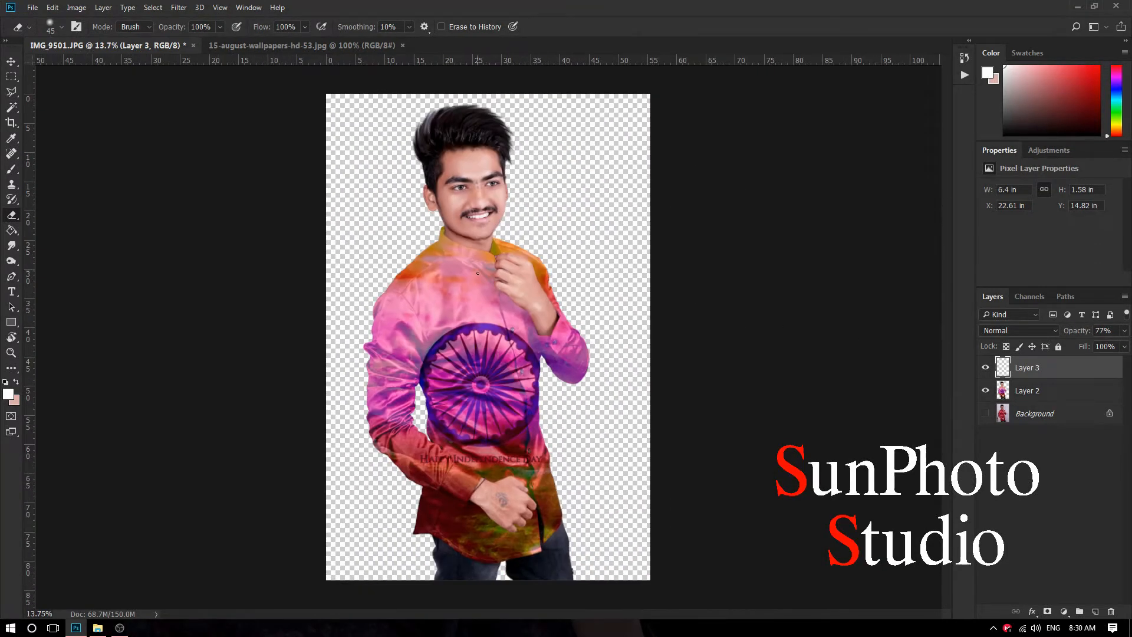
pyautogui.rightClick(1033, 362)
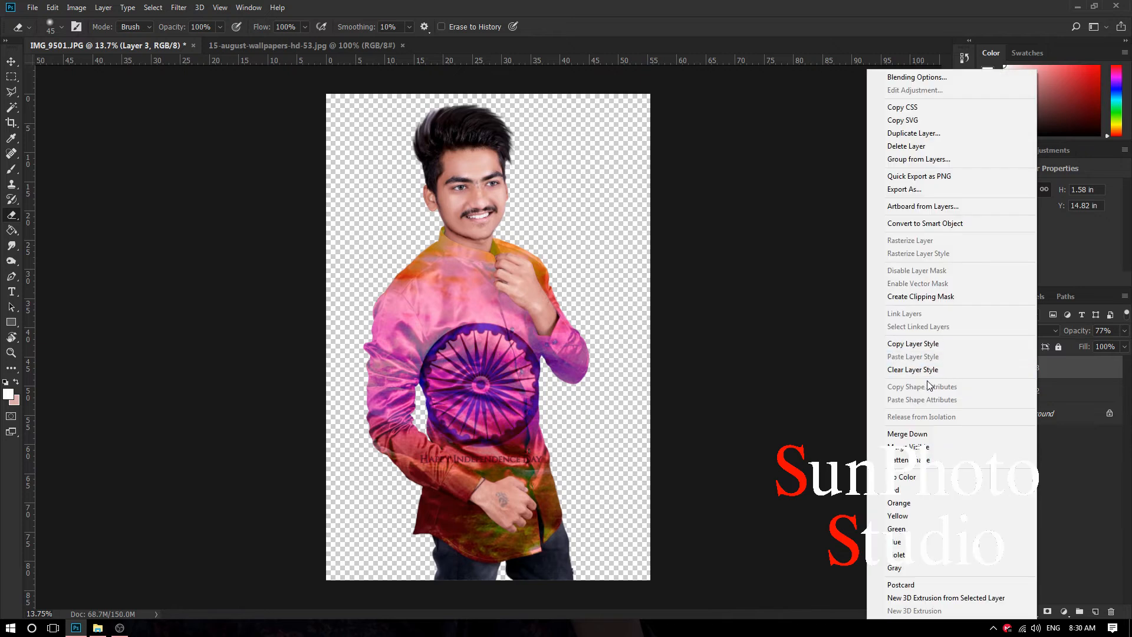
pyautogui.click(1077, 372)
pyautogui.moveTo(1080, 334); pyautogui.dragTo(1129, 334)
pyautogui.rightClick(1029, 368)
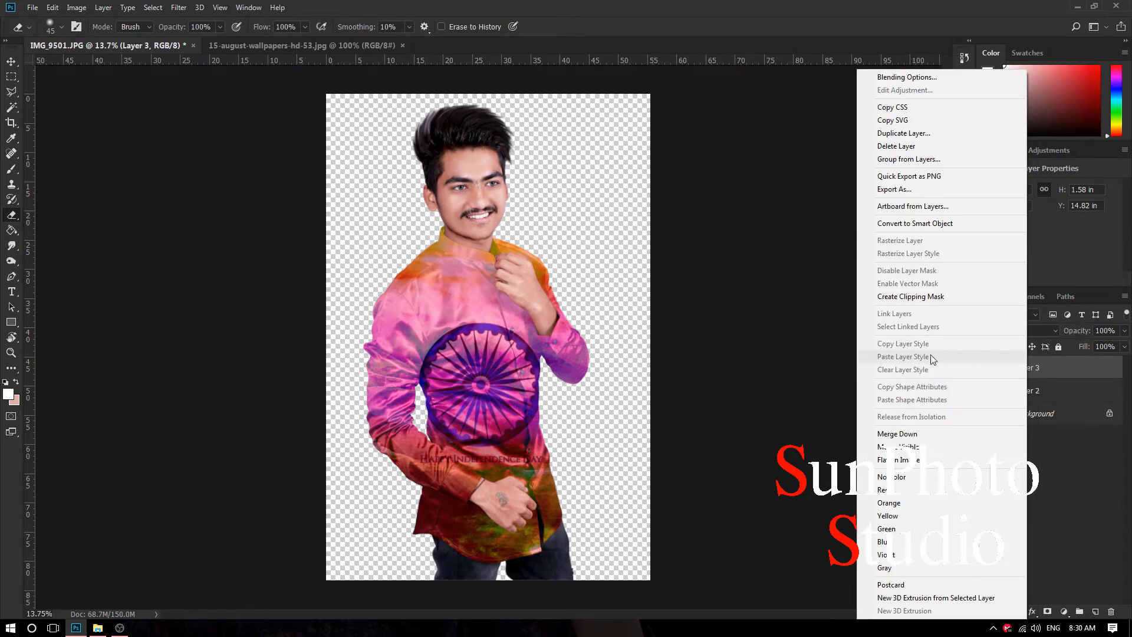
pyautogui.click(902, 433)
# Step: Switch to the Mixer Brush tool and sample the forehead's skin tone as the foreground colour
pyautogui.hotkey('ctrl', '0')
pyautogui.scroll(15, 484, 188)
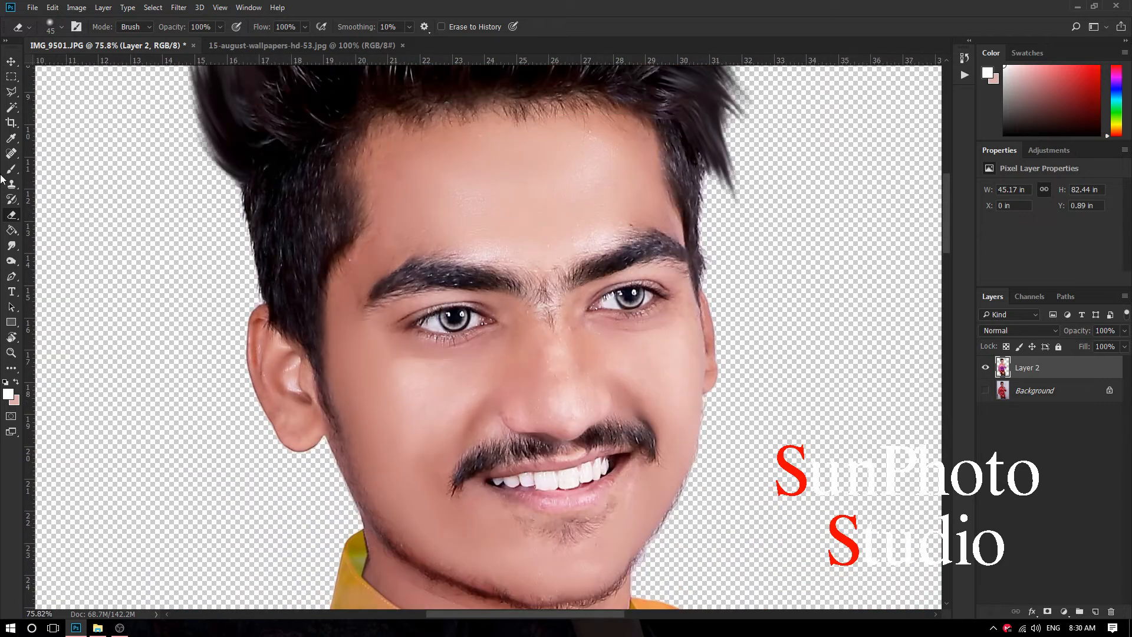
pyautogui.click(11, 170)
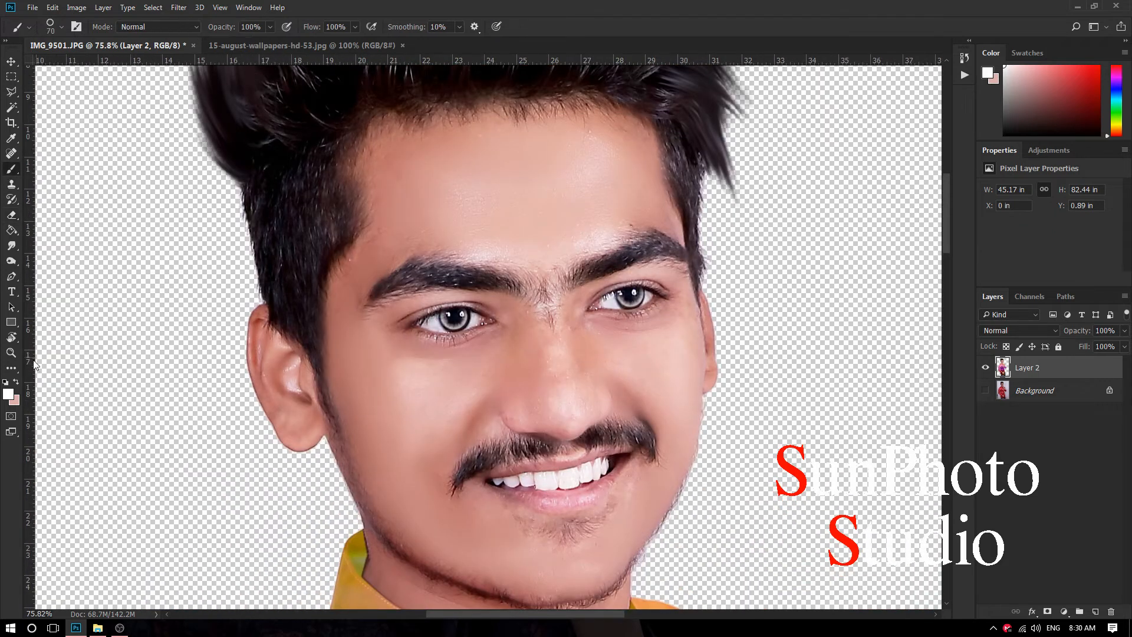
pyautogui.rightClick(11, 170)
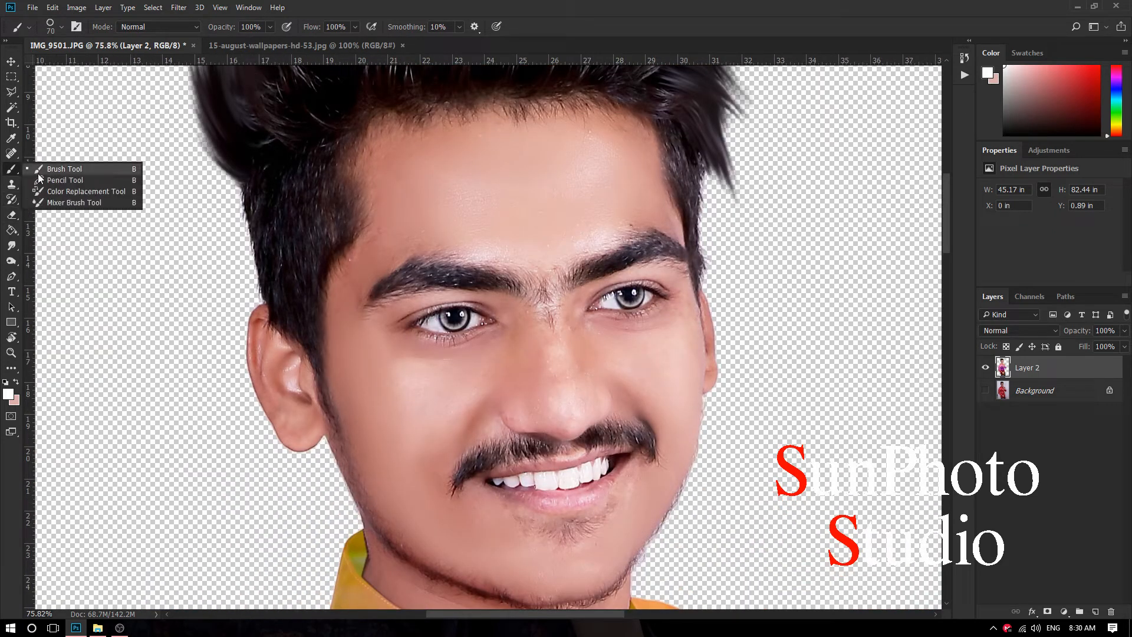
pyautogui.click(52, 204)
pyautogui.click(9, 394)
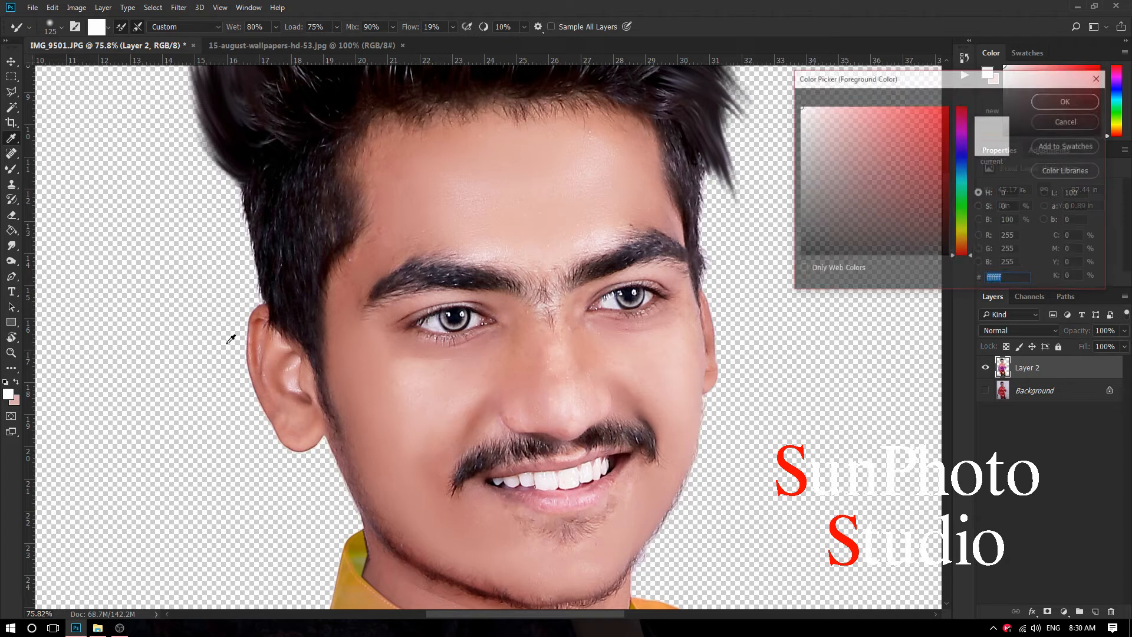
pyautogui.click(463, 182)
pyautogui.click(1061, 106)
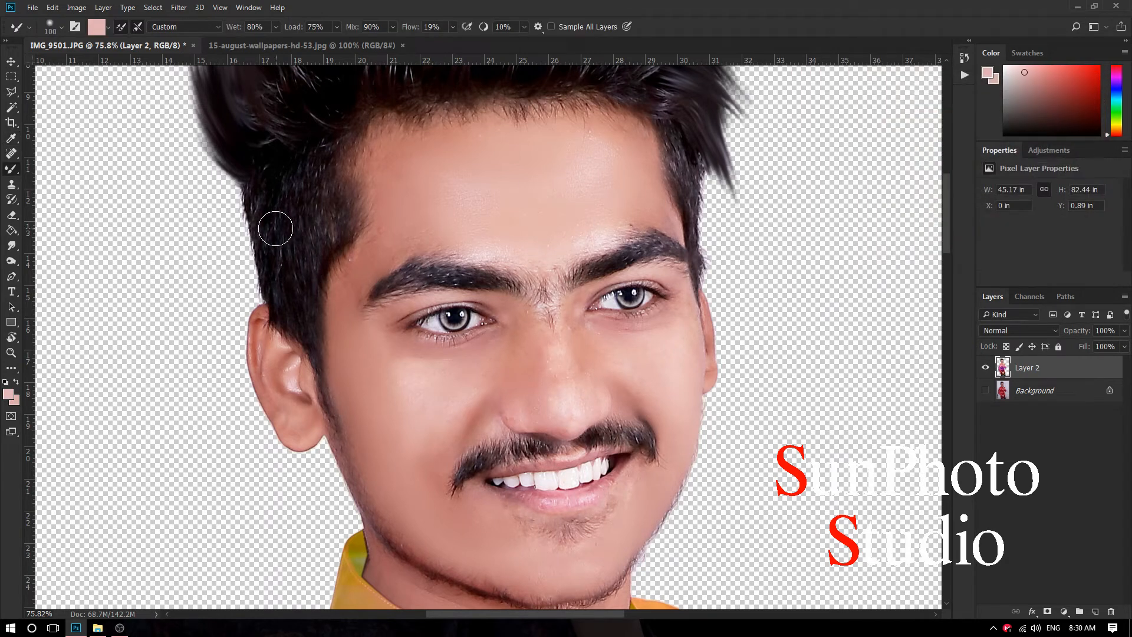
# Step: Paint a thin skin-coloured slit through the outer end of the eyebrow nearest the fully visible ear
pyautogui.scroll(2, 413, 282)
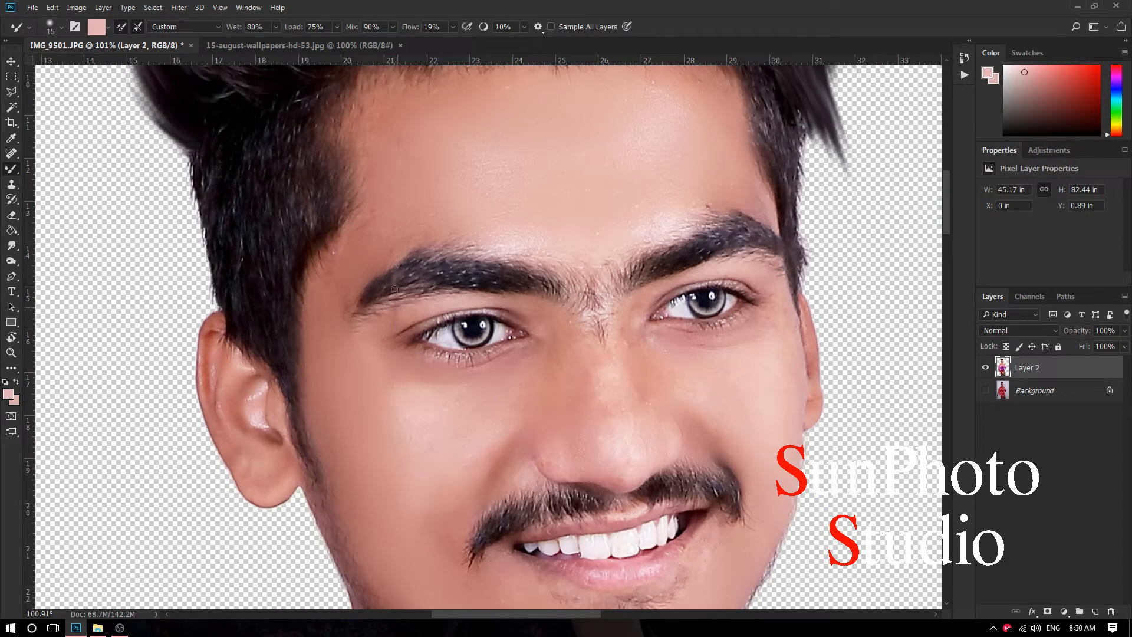
pyautogui.moveTo(398, 234); pyautogui.dragTo(393, 310)
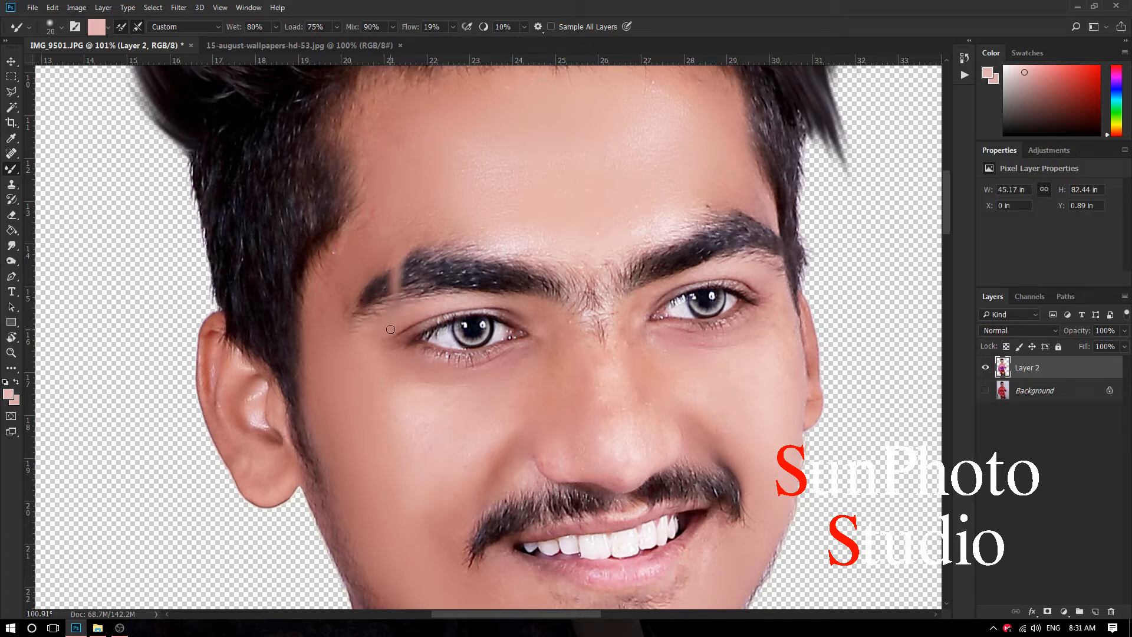
pyautogui.press(']')
pyautogui.press(']')
# Step: Create a new layer and, with the Brush tool active, sample orange ff8601 from the shirt collar as the foreground colour
pyautogui.scroll(-6, 506, 172)
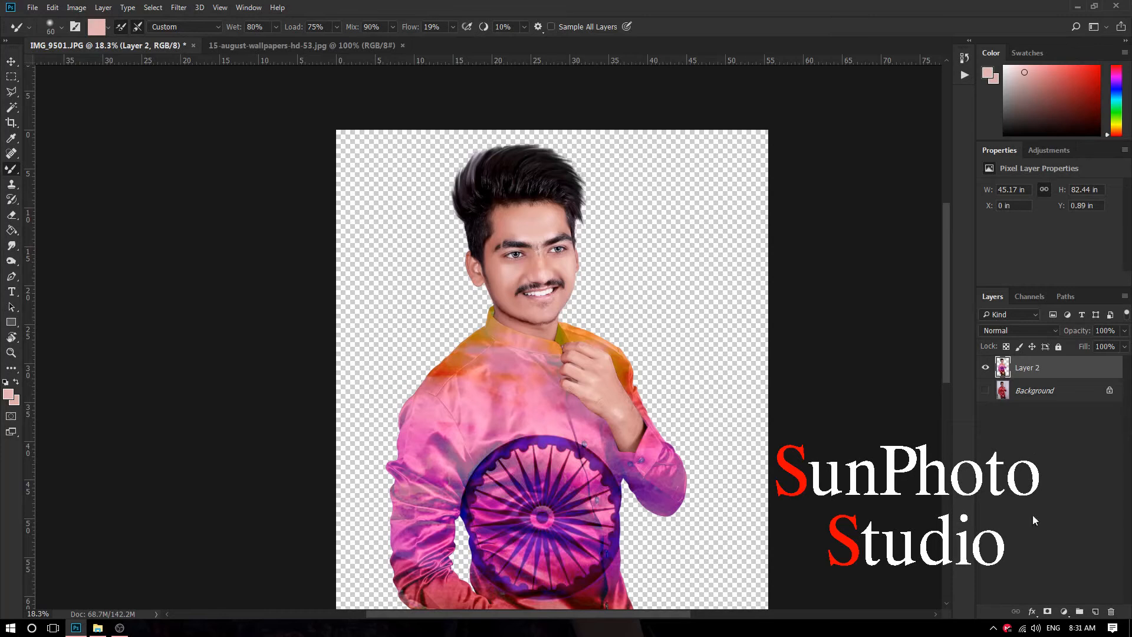
pyautogui.click(1094, 612)
pyautogui.rightClick(9, 170)
pyautogui.click(56, 169)
pyautogui.click(8, 393)
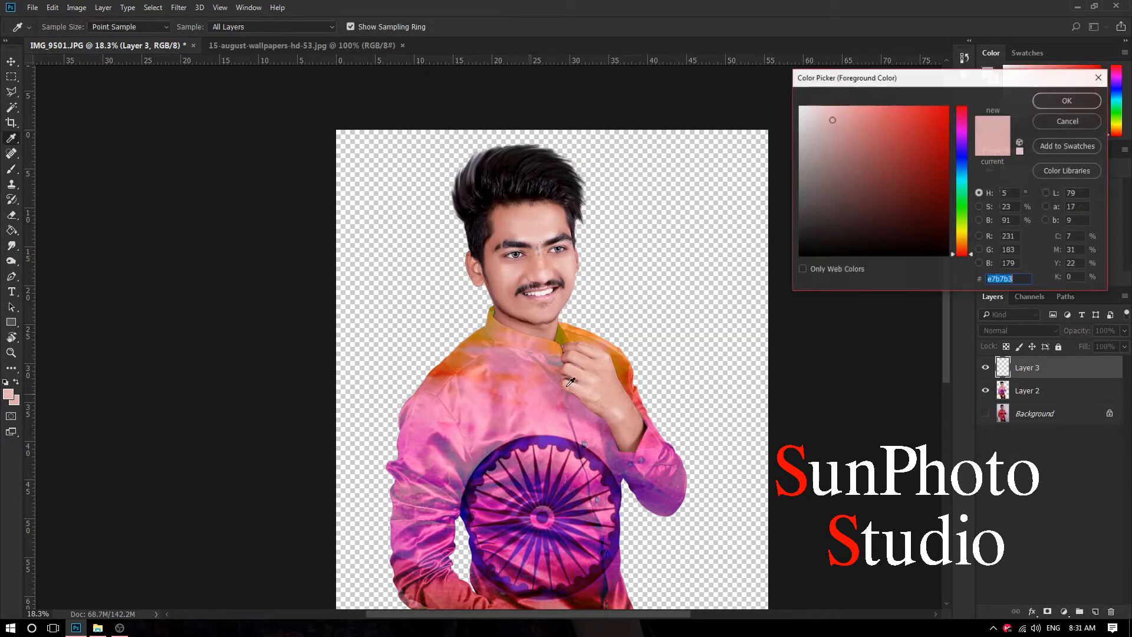
pyautogui.click(576, 335)
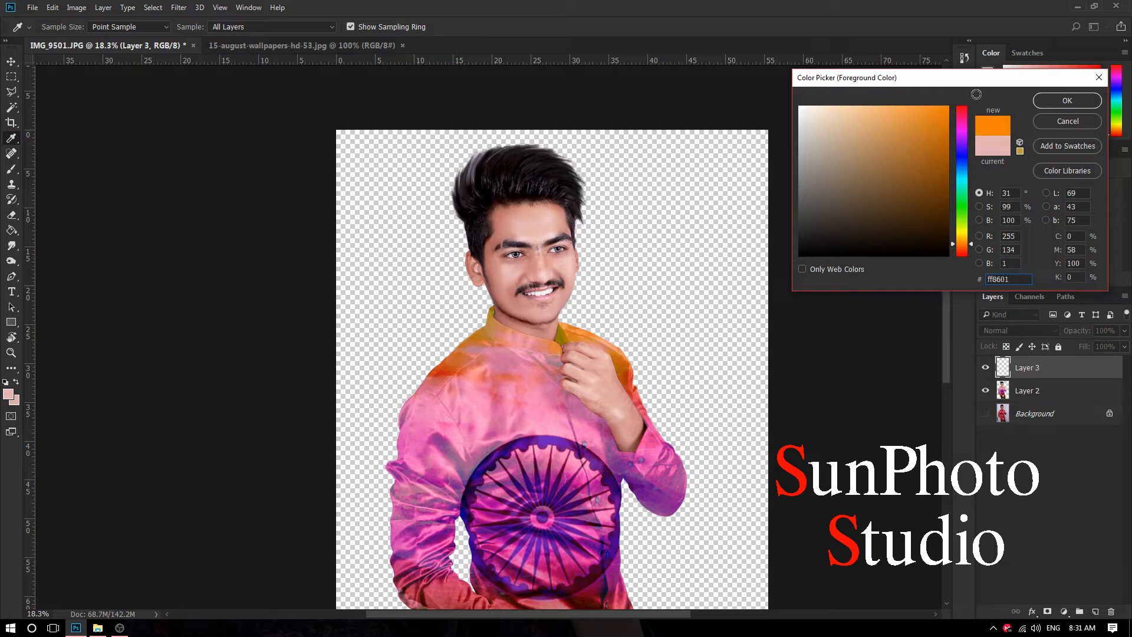
pyautogui.click(1064, 101)
# Step: Paint an orange patch over the side of the hair with a soft round brush enlarged to 200 px
pyautogui.scroll(5, 546, 126)
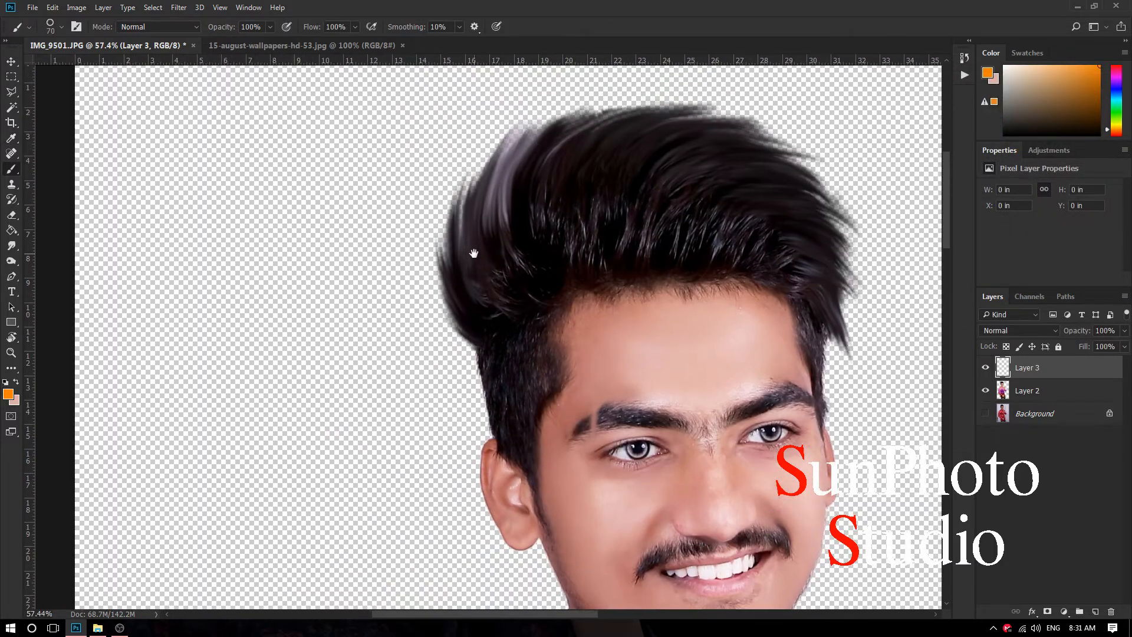
pyautogui.rightClick(472, 253)
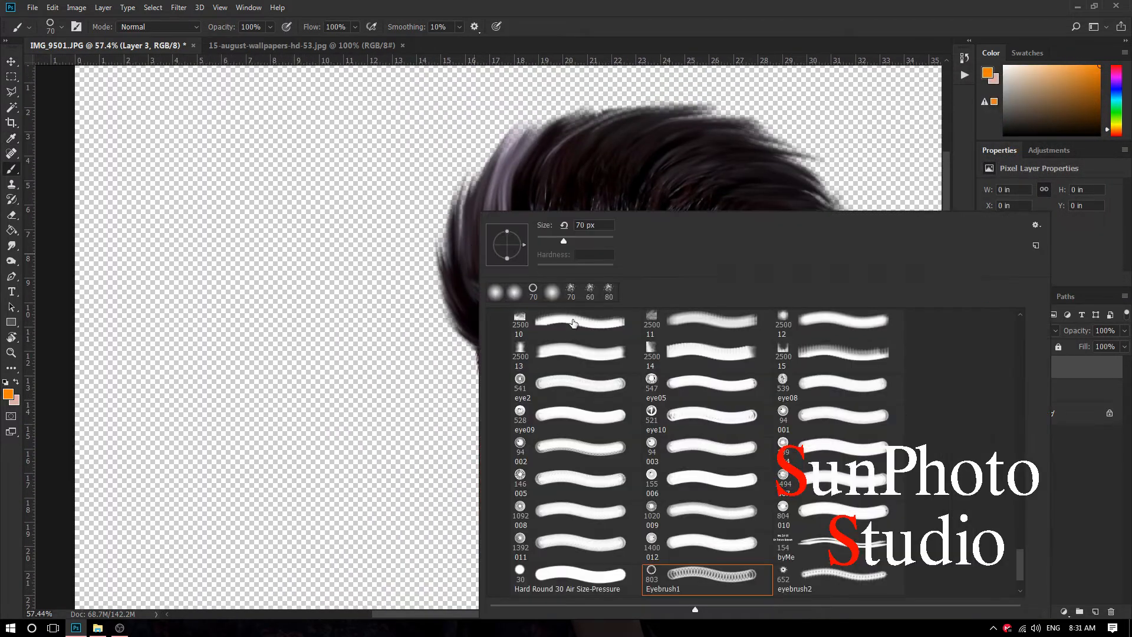
pyautogui.doubleClick(518, 295)
pyautogui.press(']')
pyautogui.press(']')
pyautogui.press(']')
pyautogui.press(']')
pyautogui.press(']')
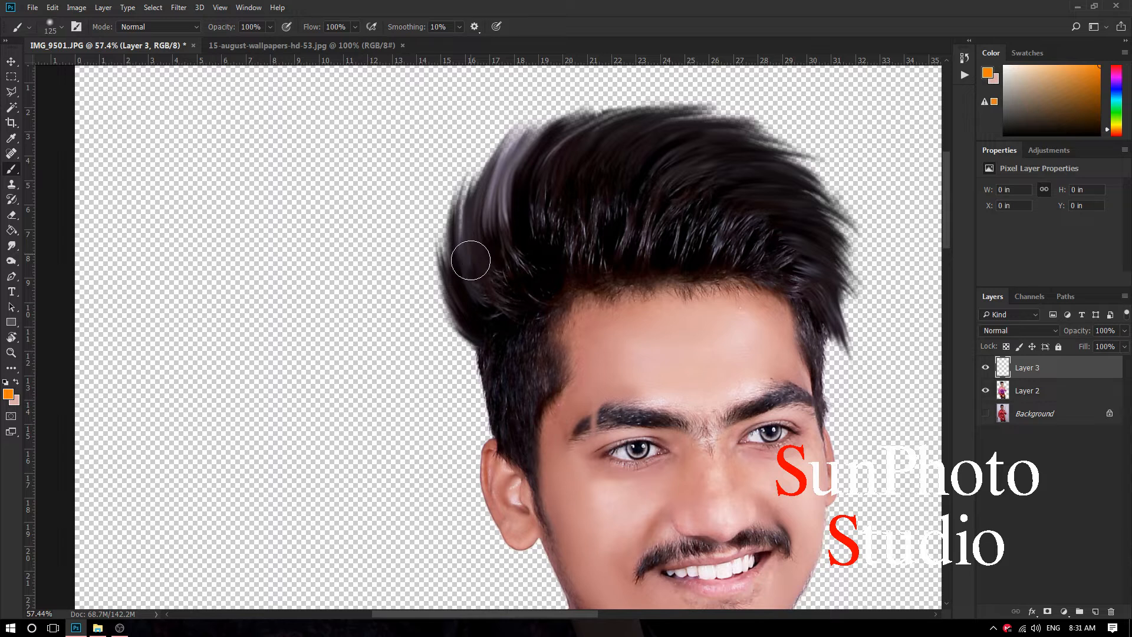
pyautogui.moveTo(470, 260); pyautogui.dragTo(472, 189)
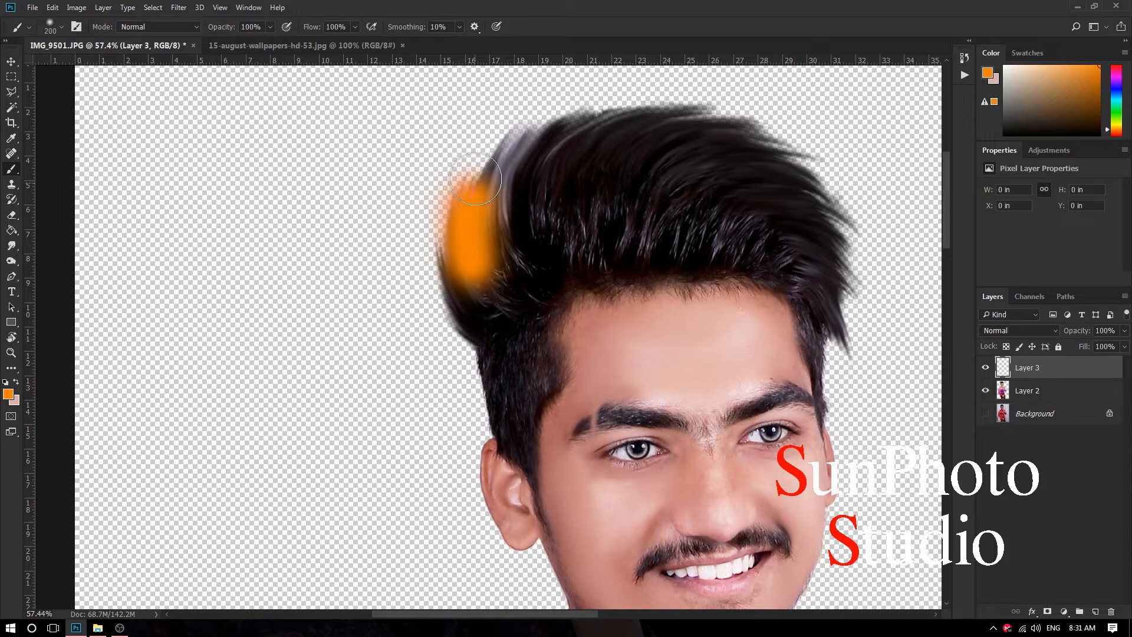
# Step: Set the foreground colour to white ffffff and paint a soft white stripe over the hair along the orange patch's inner edge
pyautogui.click(8, 395)
pyautogui.click(800, 108)
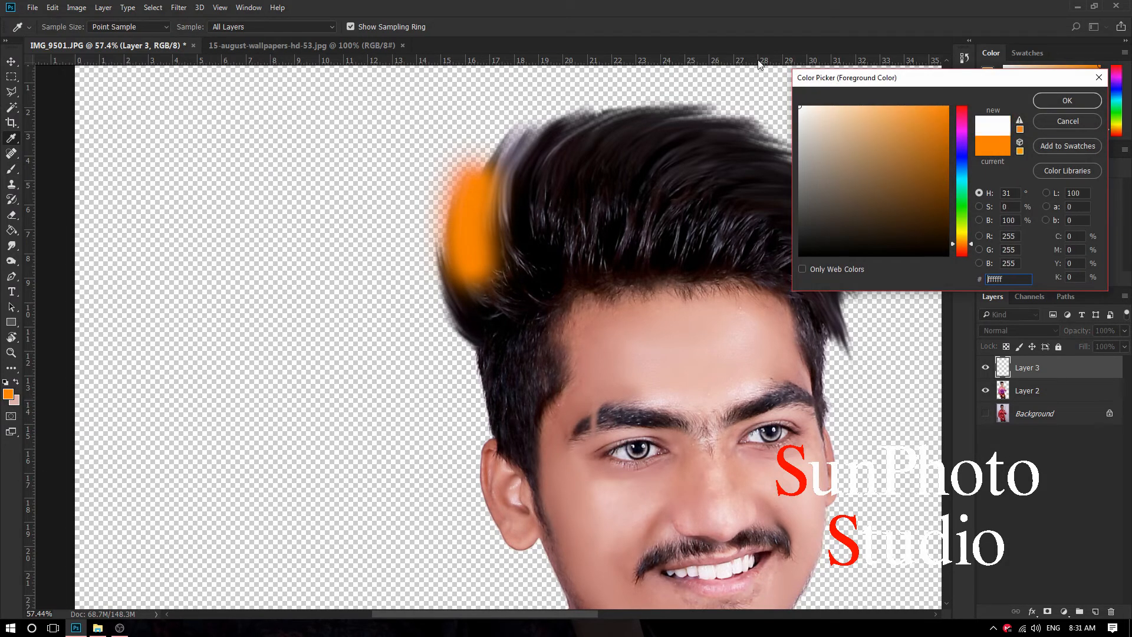
pyautogui.click(1049, 105)
pyautogui.press('[')
pyautogui.moveTo(490, 265); pyautogui.dragTo(484, 150)
# Step: Set the foreground colour to green 00ff36 and paint a green stripe beside the white one with a 150 px soft brush
pyautogui.click(8, 394)
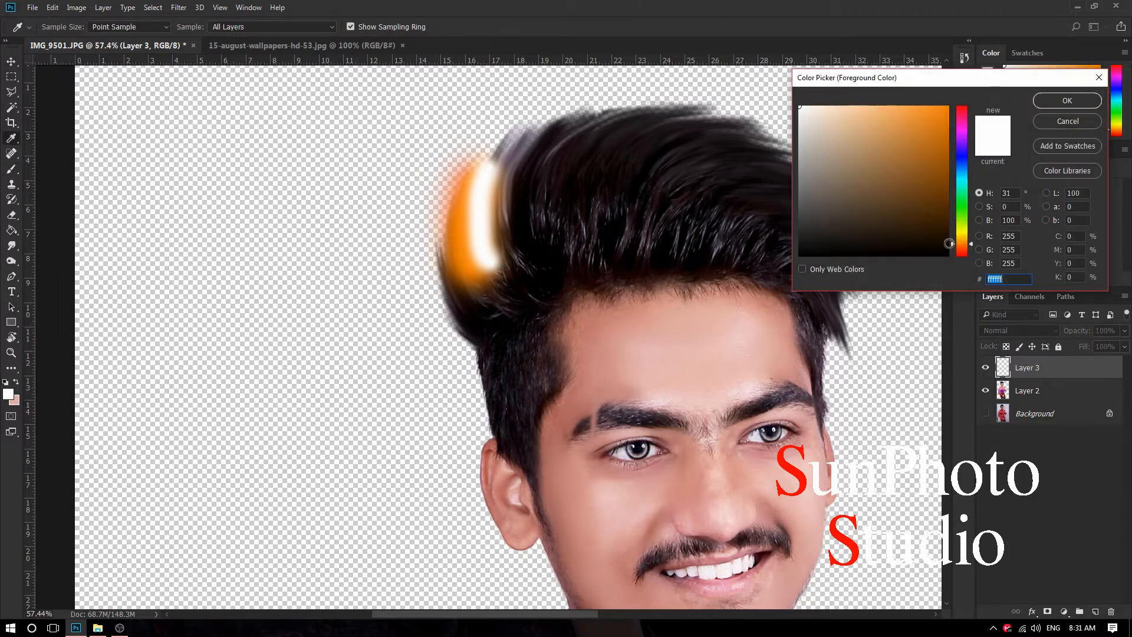
pyautogui.moveTo(956, 218); pyautogui.dragTo(956, 207)
pyautogui.click(940, 118)
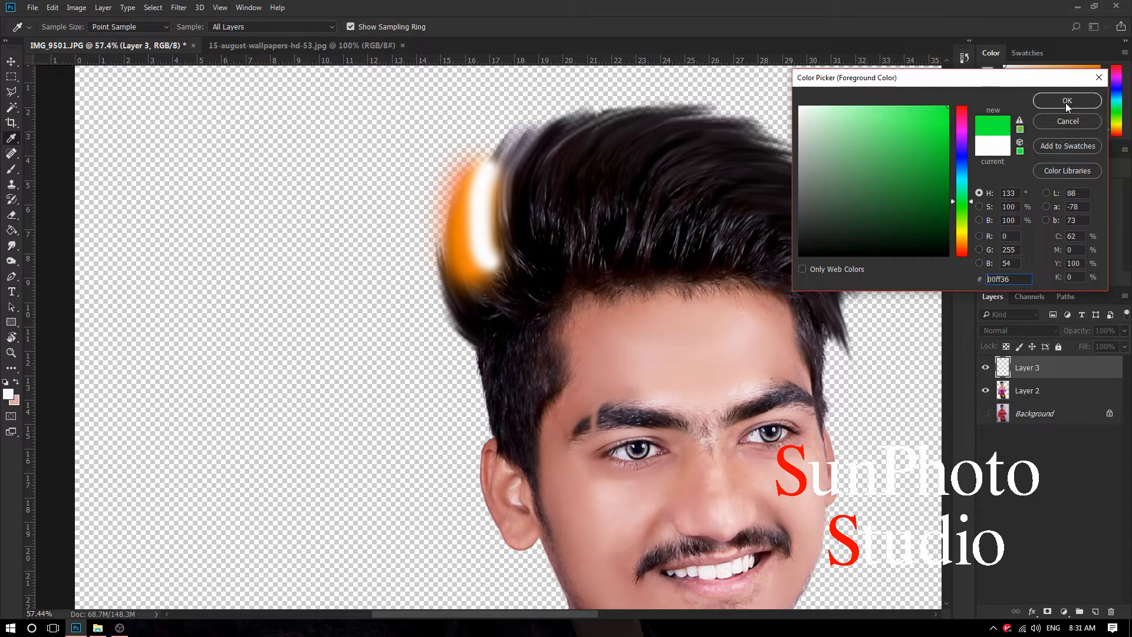
pyautogui.click(1067, 101)
pyautogui.press(']')
pyautogui.press(']')
pyautogui.press(']')
pyautogui.moveTo(507, 268); pyautogui.dragTo(500, 159)
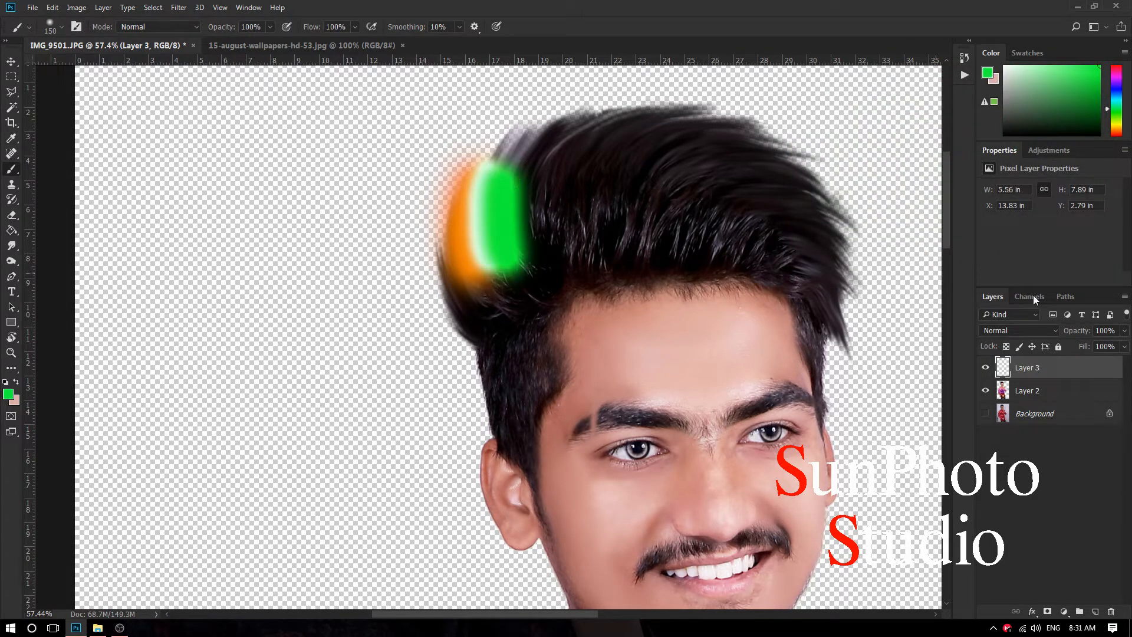
# Step: Set the stripe layer's blend mode to Color and transform it to about 7.64 × 10.85 in over the side of the hair
pyautogui.click(1033, 329)
pyautogui.click(1002, 604)
pyautogui.click(11, 61)
pyautogui.moveTo(548, 292)
pyautogui.mouseDown()
pyautogui.moveTo(560, 258)
pyautogui.moveTo(637, 321)
pyautogui.mouseUp()
pyautogui.moveTo(540, 316); pyautogui.dragTo(515, 305)
pyautogui.press('Return')
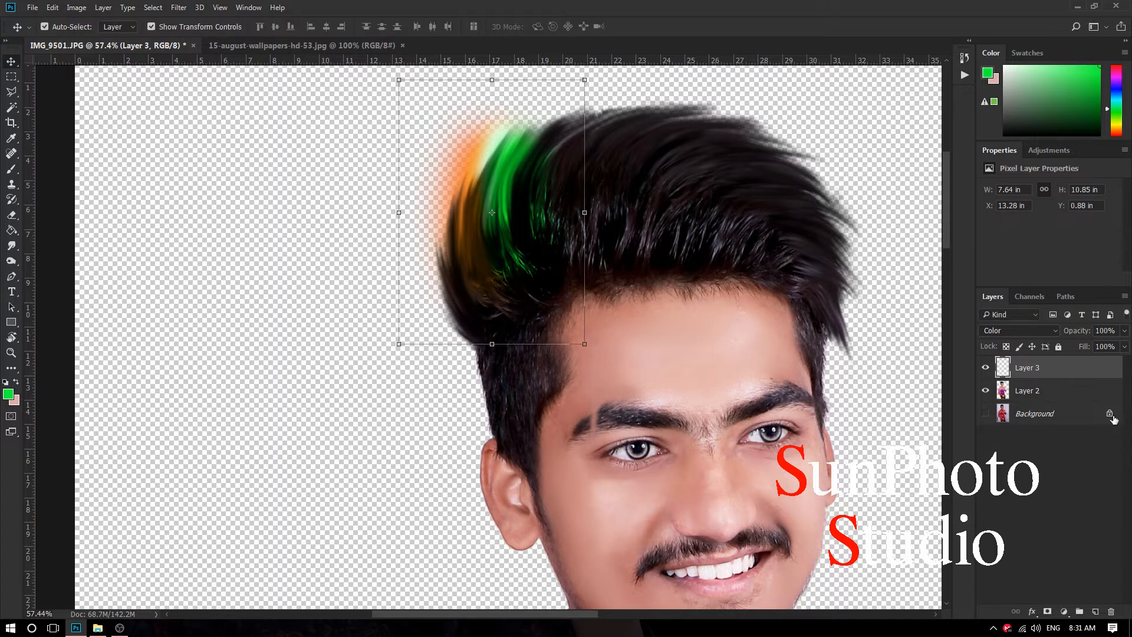
pyautogui.rightClick(1055, 379)
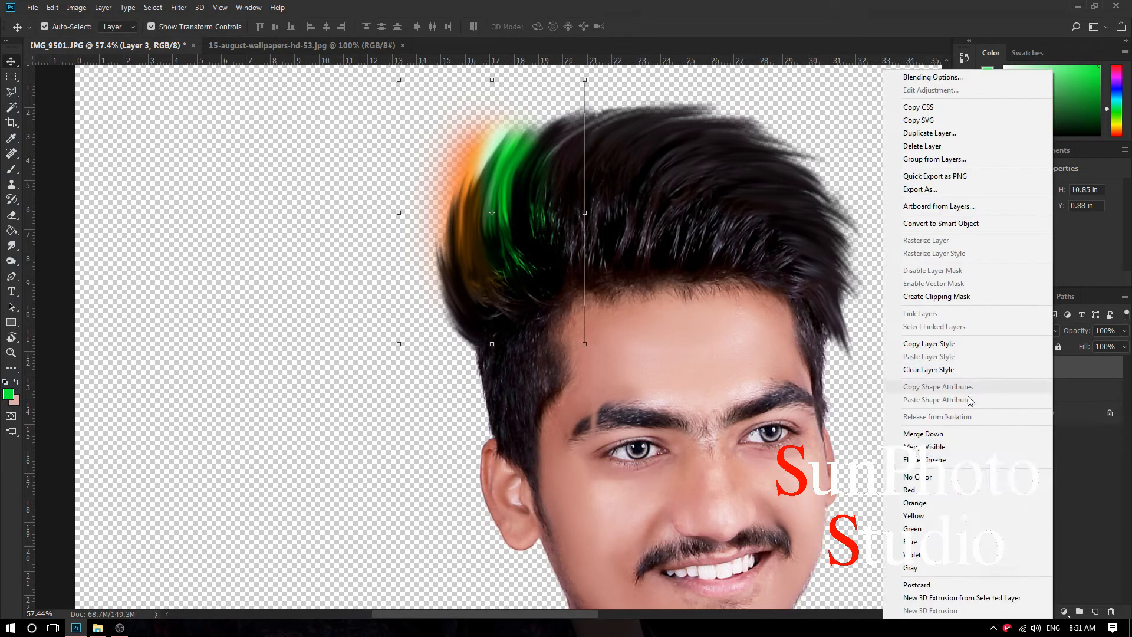
pyautogui.click(936, 434)
pyautogui.hotkey('ctrl', 'z')
# Step: Create a clipping mask so the colour-stripe layer is clipped to the portrait on Layer 2
pyautogui.rightClick(1030, 372)
pyautogui.click(928, 297)
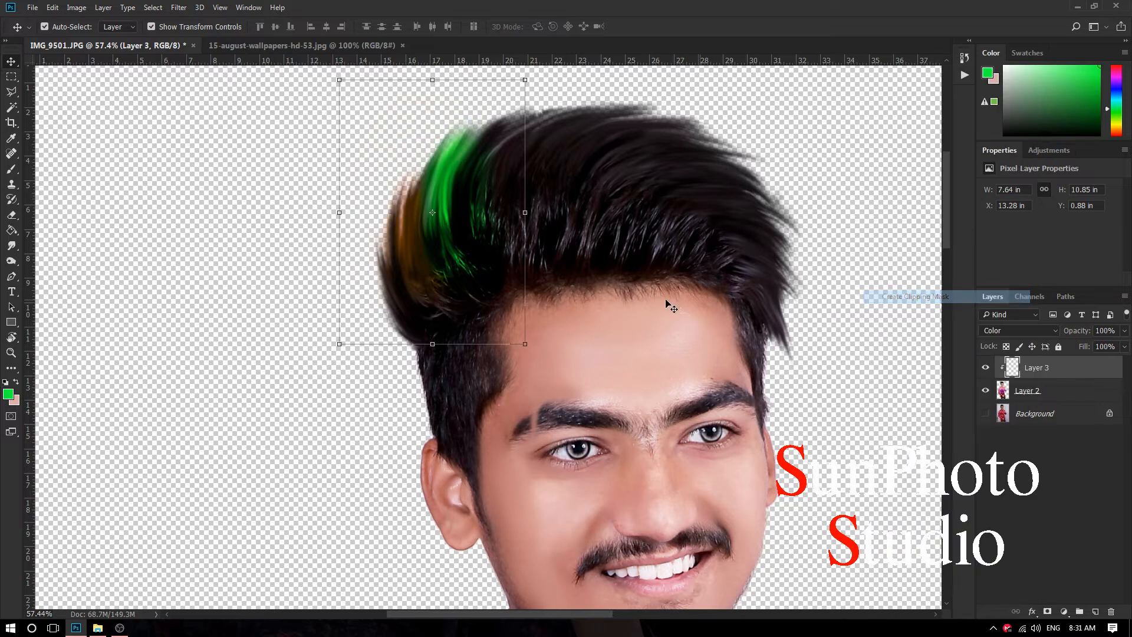
# Step: Erase the green spill on the inner and lower hair with a soft eraser enlarged to 200 px
pyautogui.scroll(-3, 564, 310)
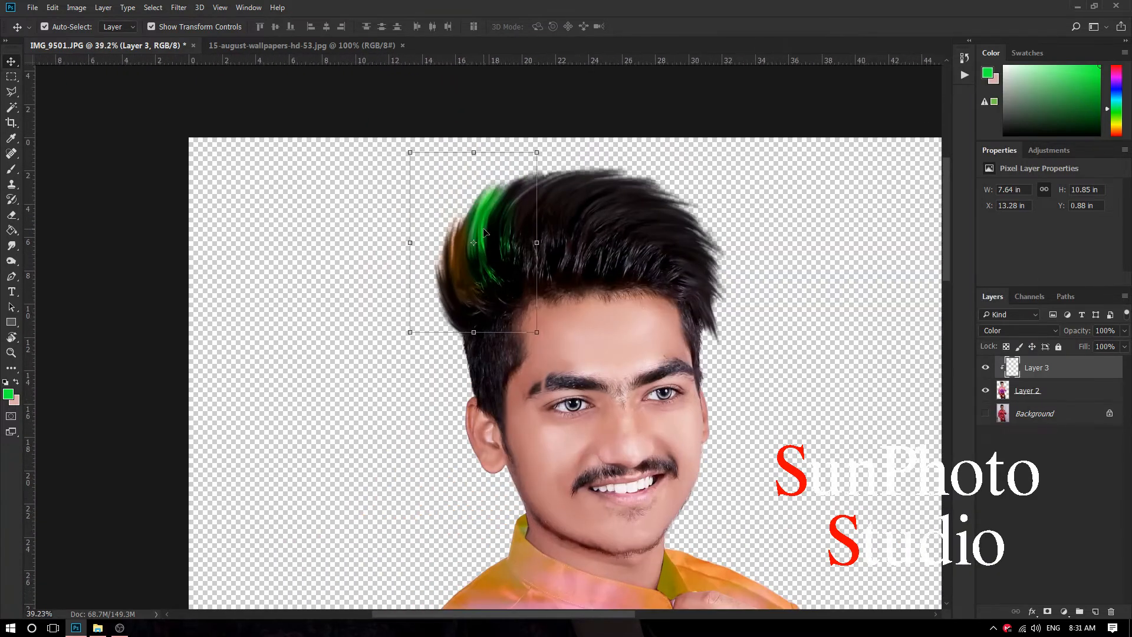
pyautogui.scroll(2, 484, 233)
pyautogui.click(11, 215)
pyautogui.scroll(1, 505, 303)
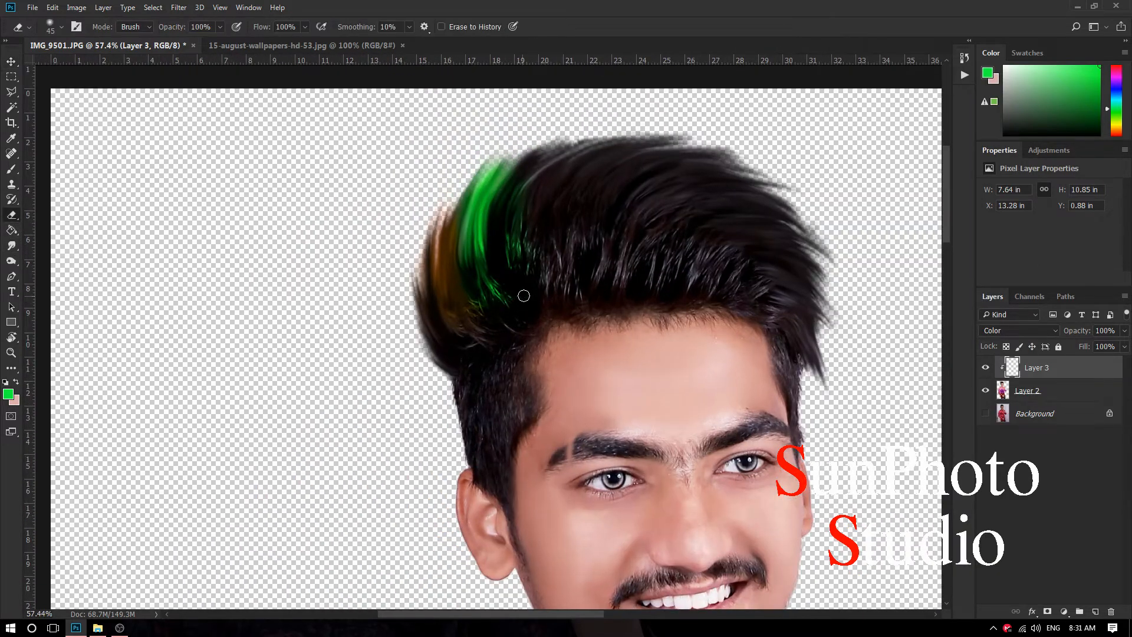
pyautogui.press(']')
pyautogui.press(']')
pyautogui.press(']')
pyautogui.press(']')
pyautogui.press(']')
pyautogui.press(']')
pyautogui.press(']')
pyautogui.press(']')
pyautogui.press(']')
pyautogui.moveTo(543, 240)
pyautogui.mouseDown()
pyautogui.moveTo(530, 288)
pyautogui.moveTo(536, 208)
pyautogui.moveTo(509, 310)
pyautogui.moveTo(490, 282)
pyautogui.moveTo(475, 346)
pyautogui.moveTo(503, 296)
pyautogui.mouseUp()
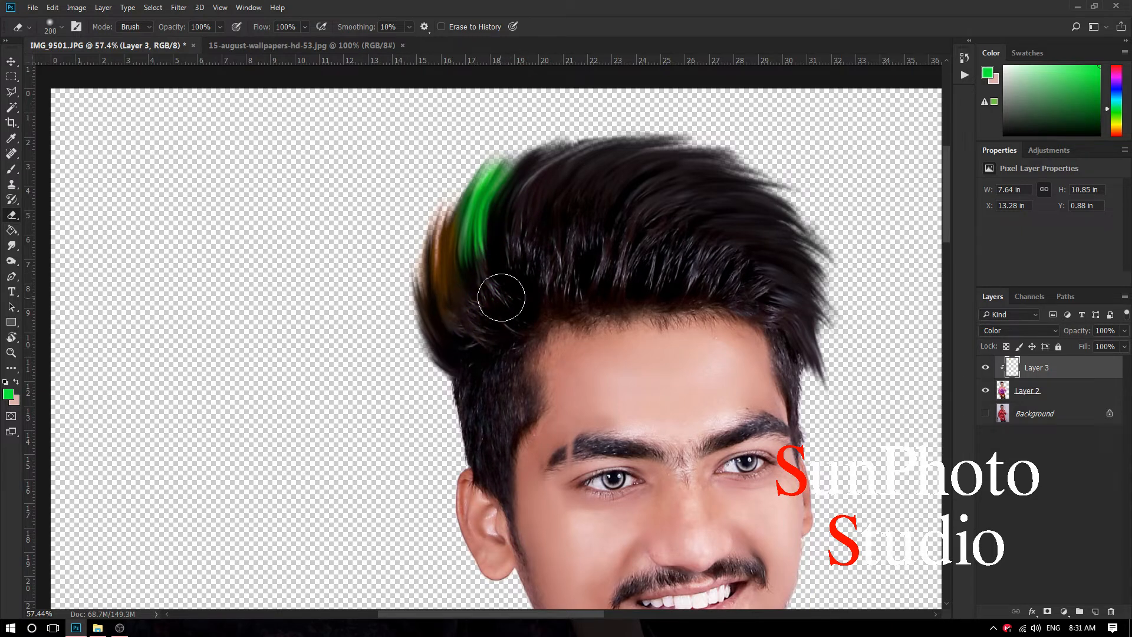
# Step: Merge the clipped hair-colour layer down into Layer 2
pyautogui.scroll(-6, 527, 237)
pyautogui.scroll(-2, 526, 238)
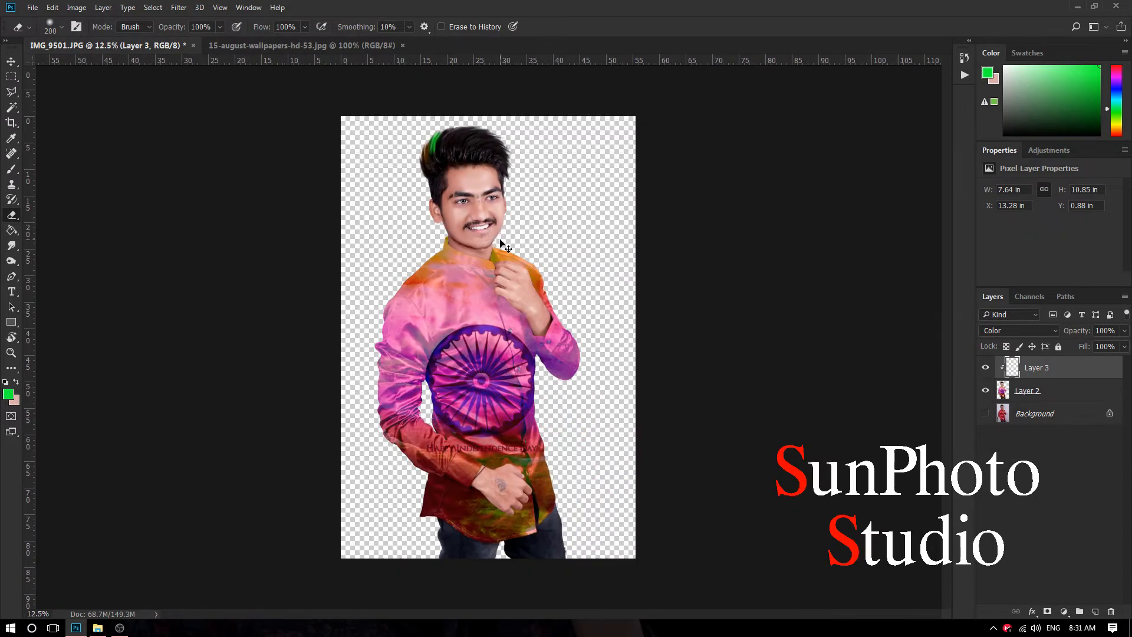
pyautogui.scroll(3, 448, 178)
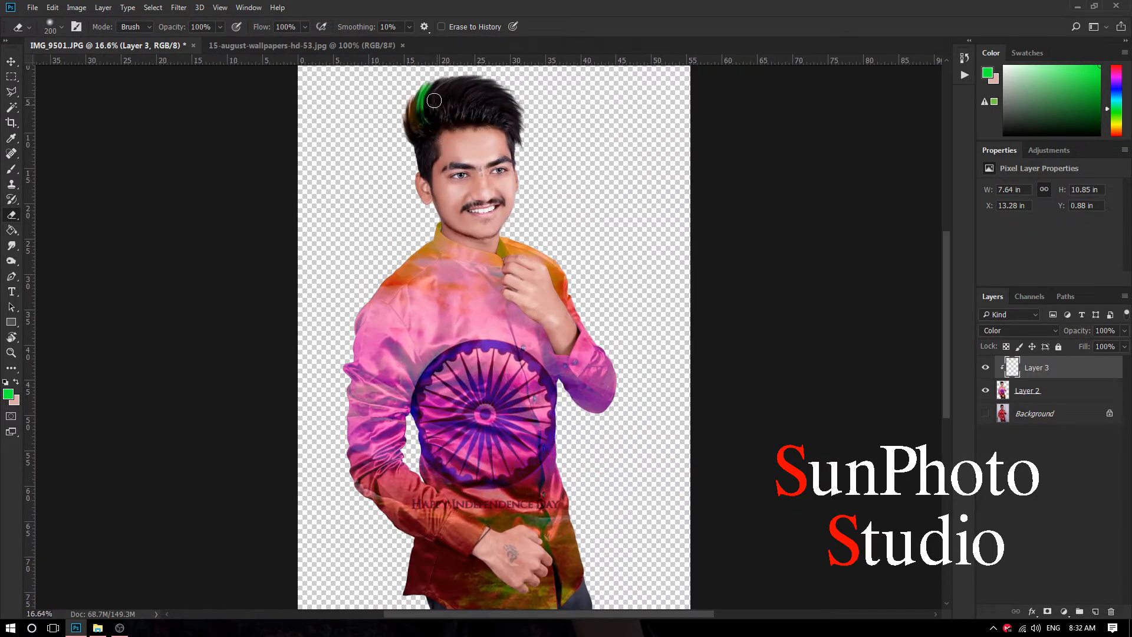
pyautogui.scroll(3, 488, 143)
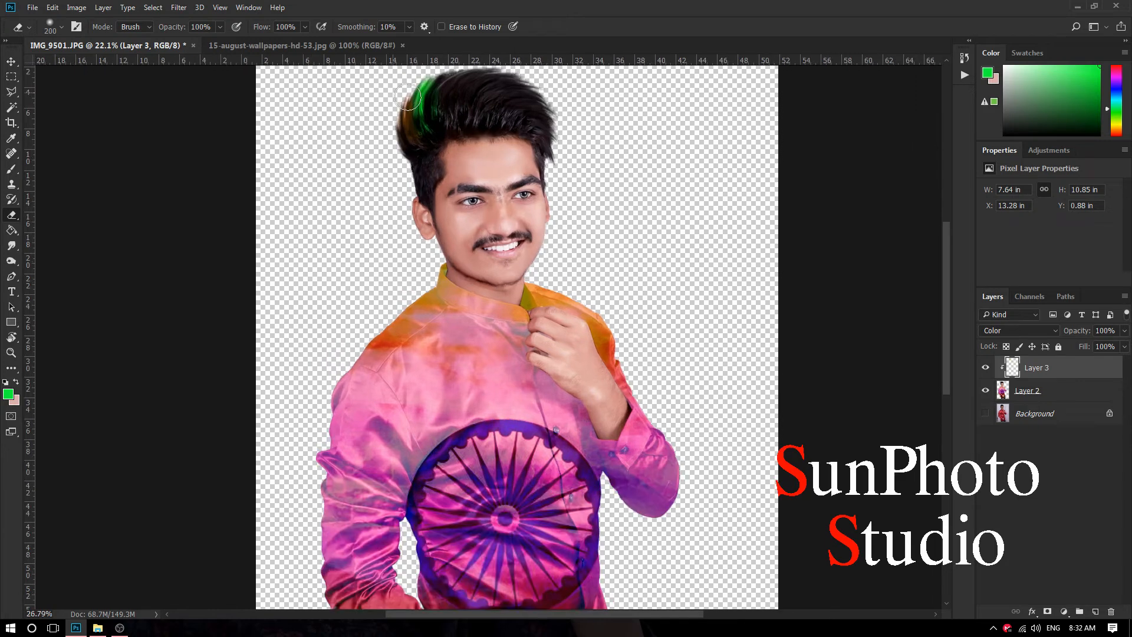
pyautogui.scroll(-4, 524, 187)
pyautogui.scroll(2, 524, 187)
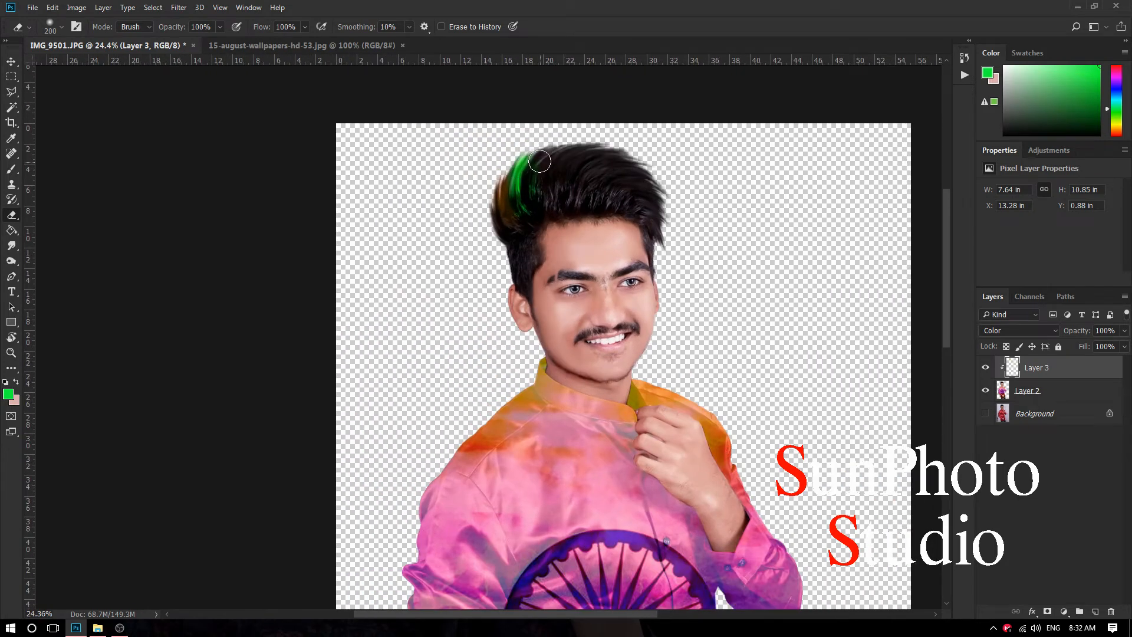
pyautogui.scroll(-2, 569, 219)
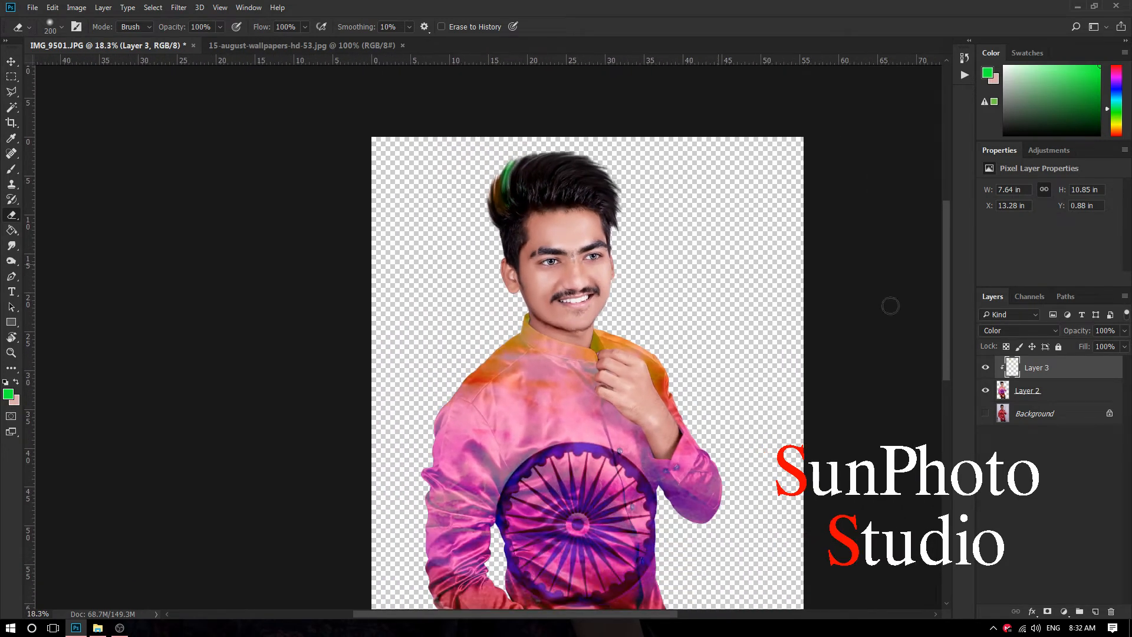
pyautogui.rightClick(1076, 370)
pyautogui.click(949, 441)
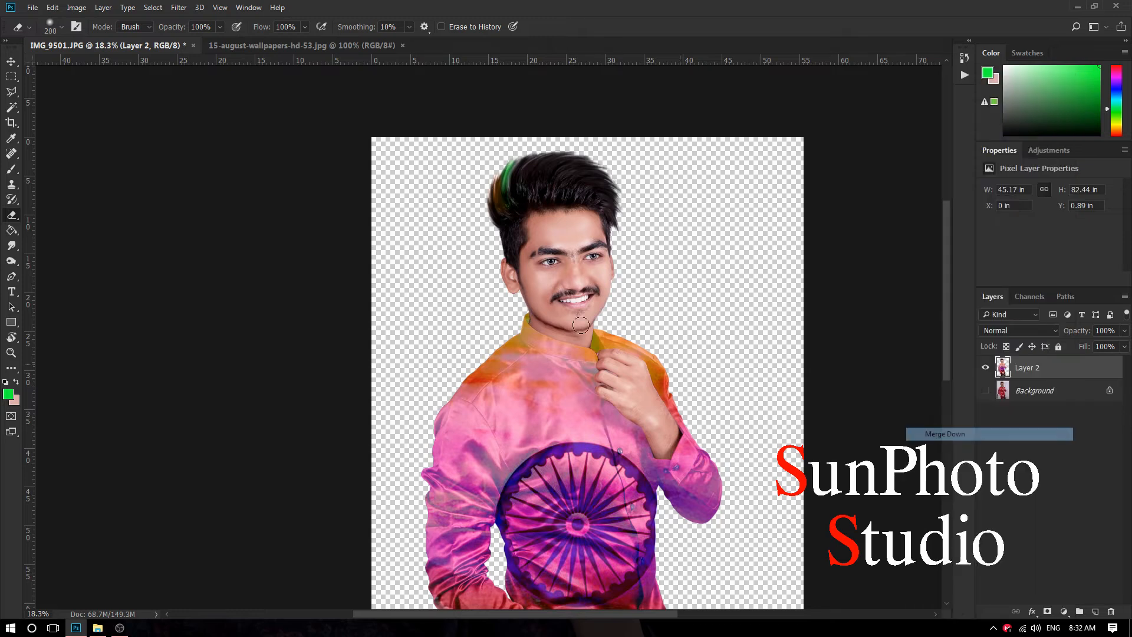
# Step: Open happy_independence_day_15th_august-wide.jpg from the file browser as a separate document
pyautogui.scroll(-1, 454, 236)
pyautogui.scroll(-1, 454, 237)
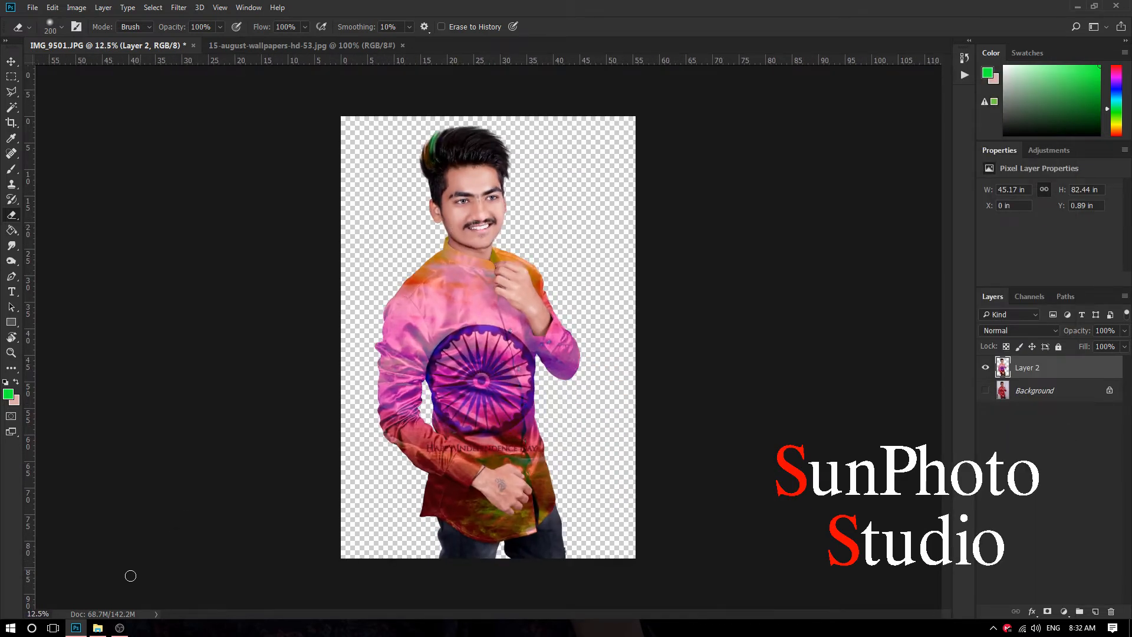
pyautogui.click(98, 628)
pyautogui.moveTo(716, 236); pyautogui.dragTo(475, 50)
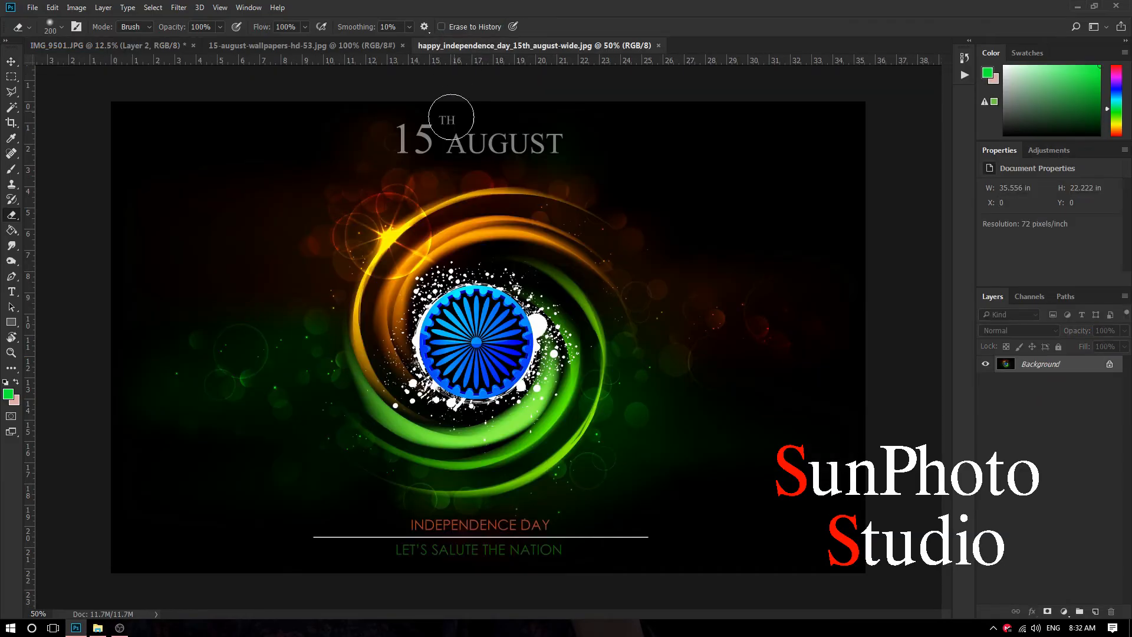
pyautogui.click(143, 45)
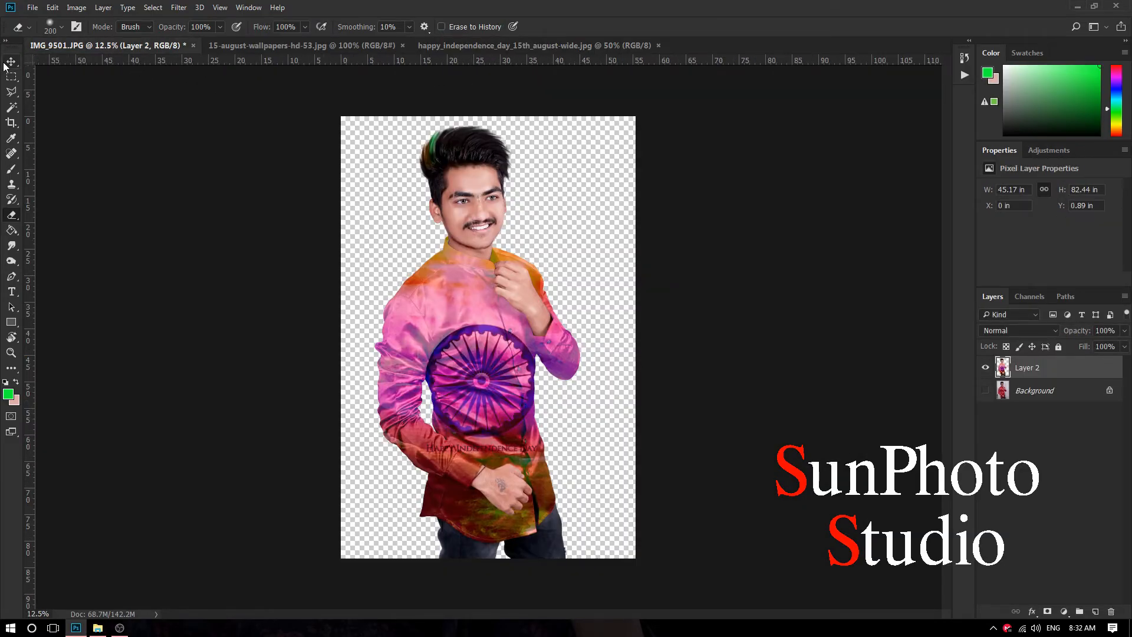
pyautogui.click(11, 61)
pyautogui.moveTo(481, 244); pyautogui.dragTo(571, 107)
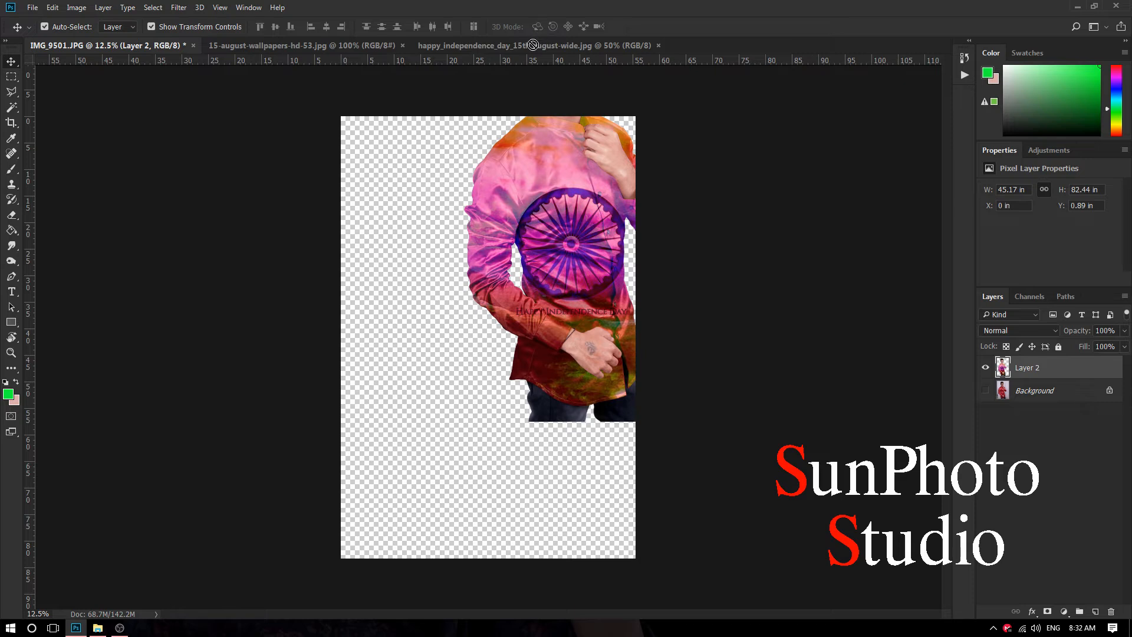
pyautogui.moveTo(533, 45); pyautogui.dragTo(530, 67)
pyautogui.moveTo(492, 271); pyautogui.dragTo(491, 282)
pyautogui.scroll(-5, 448, 338)
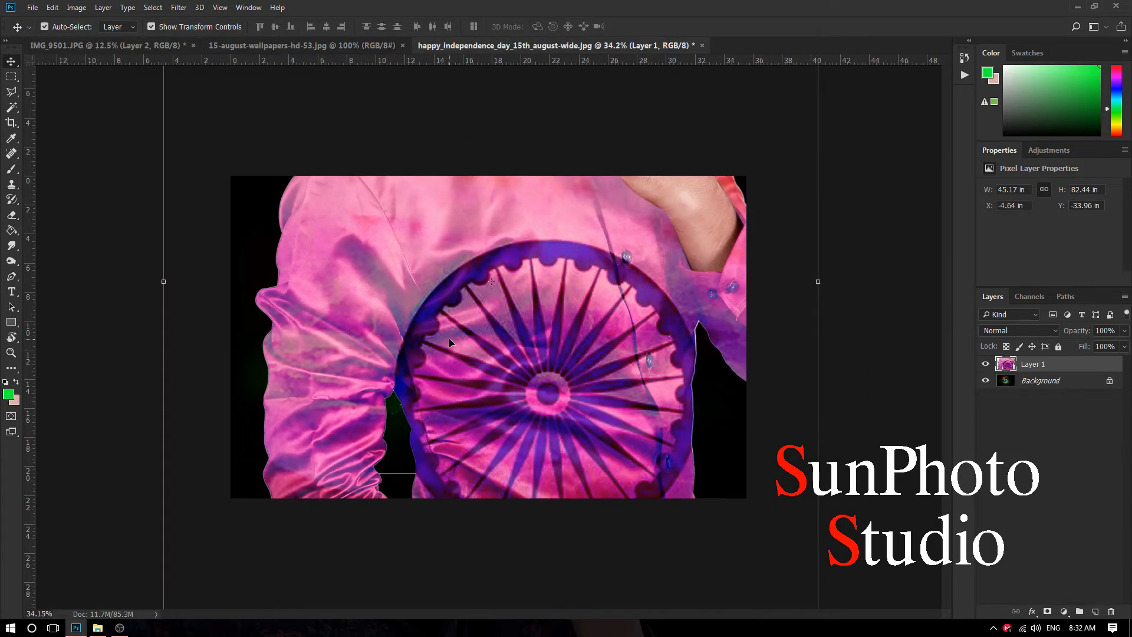
pyautogui.hotkey('ctrl', 'z')
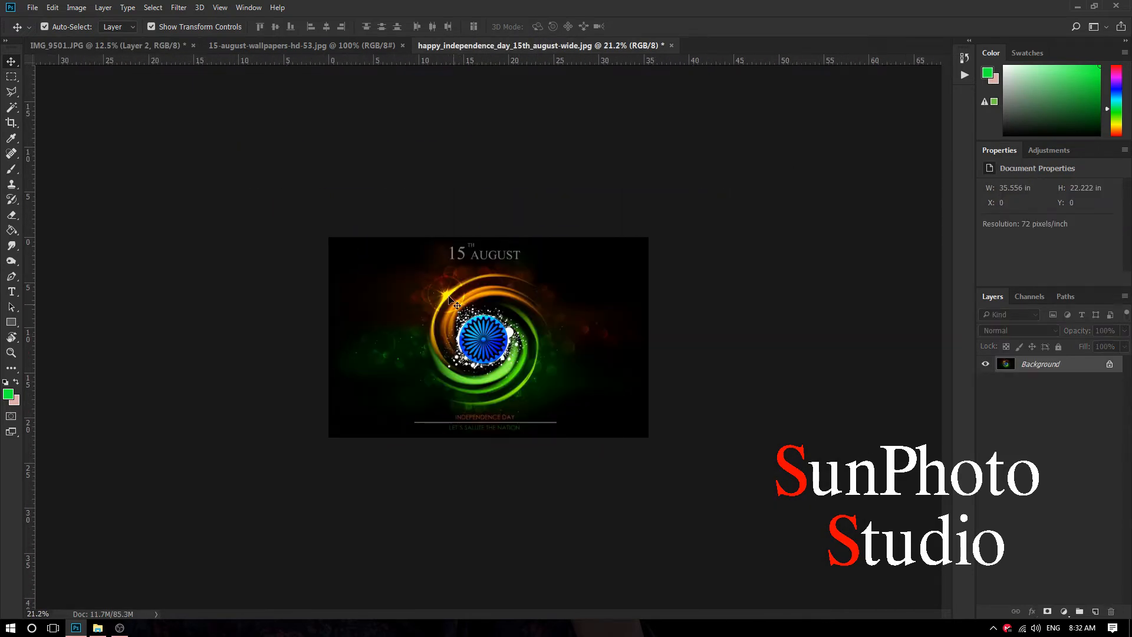
pyautogui.hotkey('ctrl', 'alt', 'i')
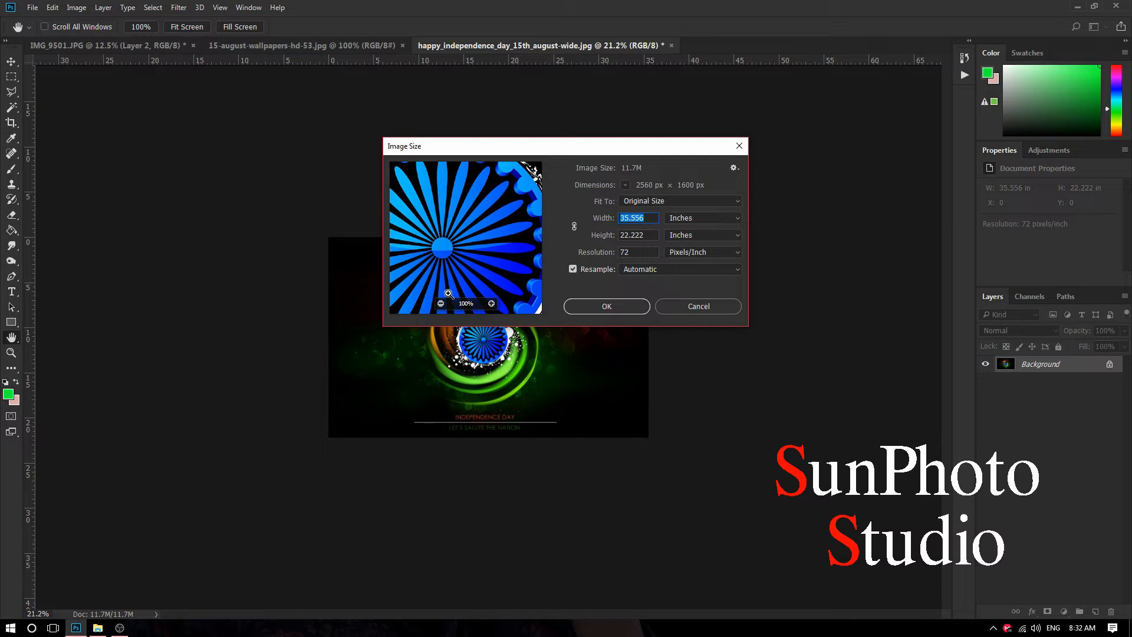
pyautogui.write('12')
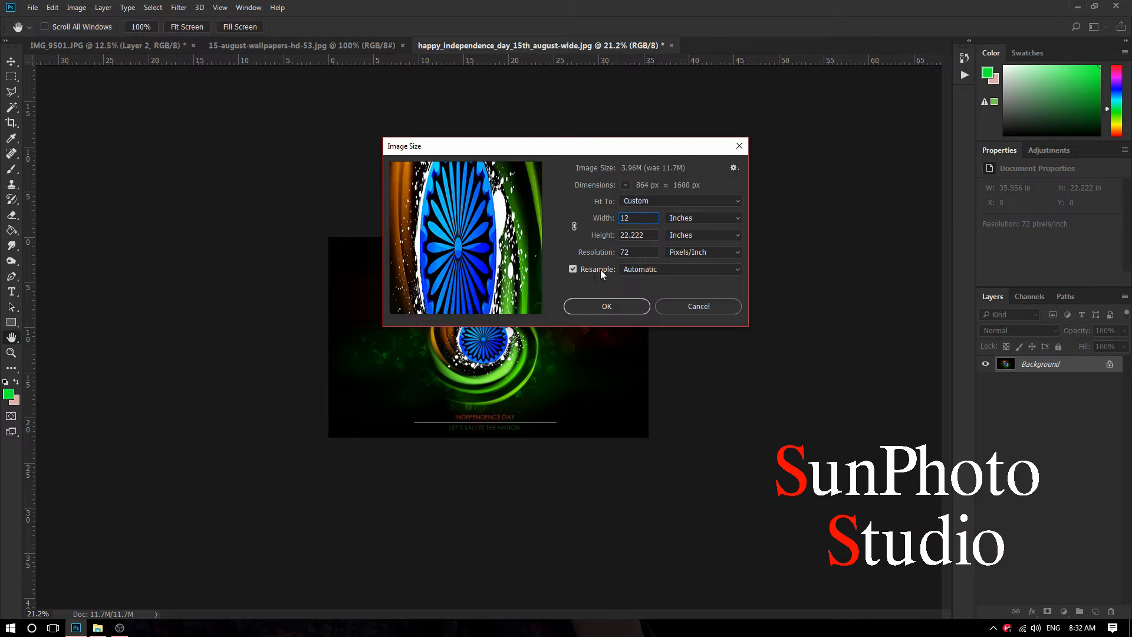
pyautogui.moveTo(533, 237)
pyautogui.write('8')
pyautogui.write('300')
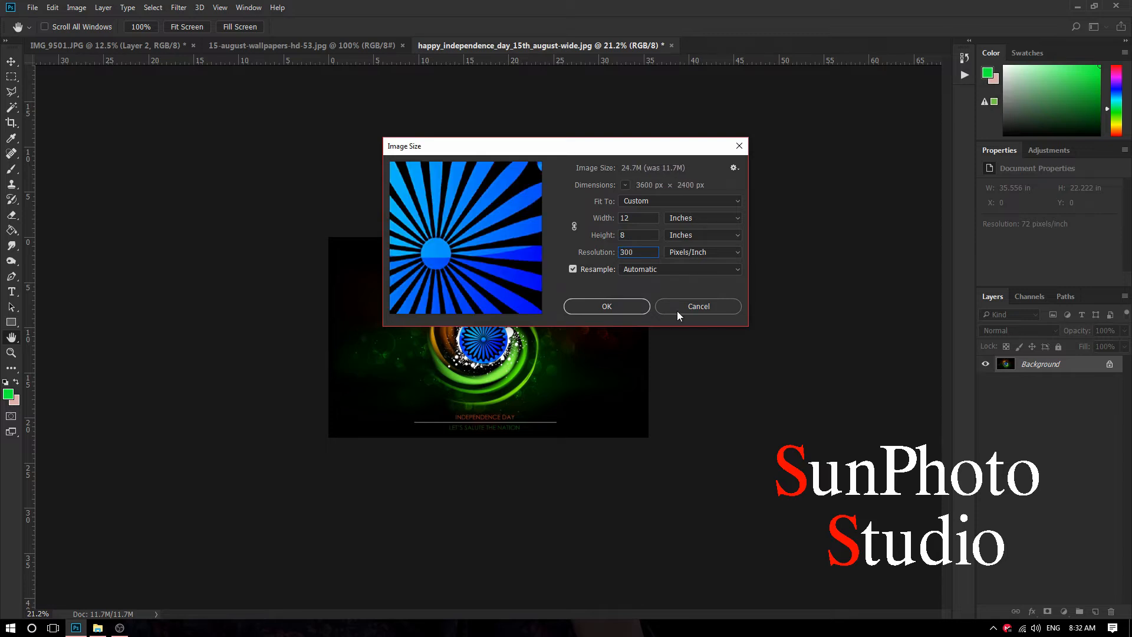
pyautogui.click(674, 303)
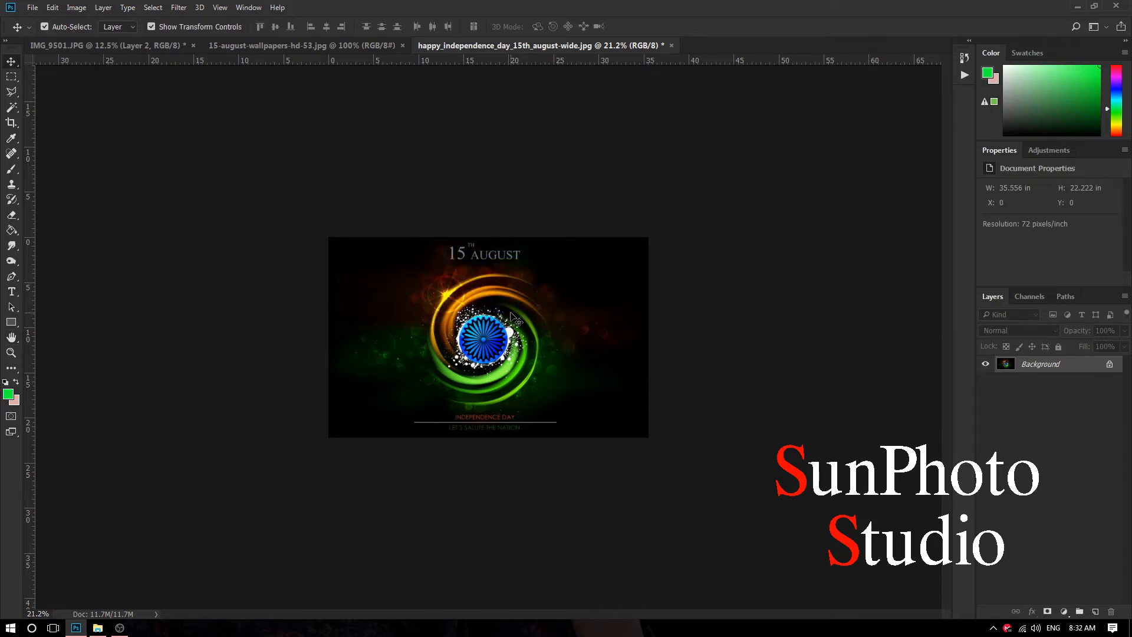
# Step: Copy the cut-out portrait from IMG_9501.JPG into the 15 August wallpaper document as a new layer
pyautogui.scroll(3, 501, 326)
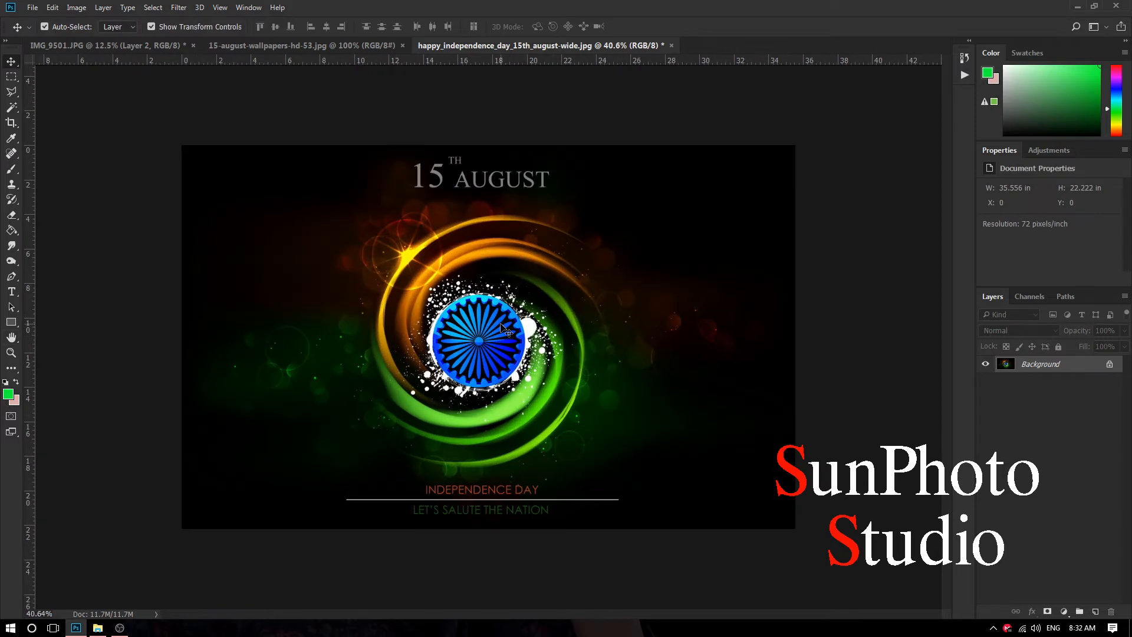
pyautogui.click(150, 51)
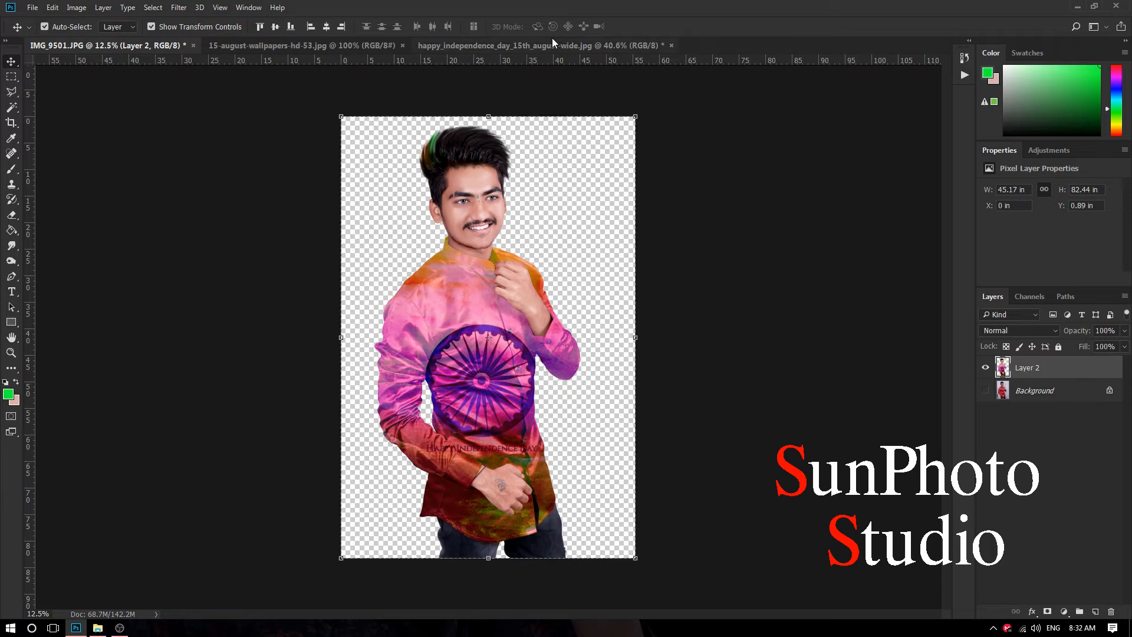
pyautogui.click(553, 44)
pyautogui.hotkey('ctrl', 'v')
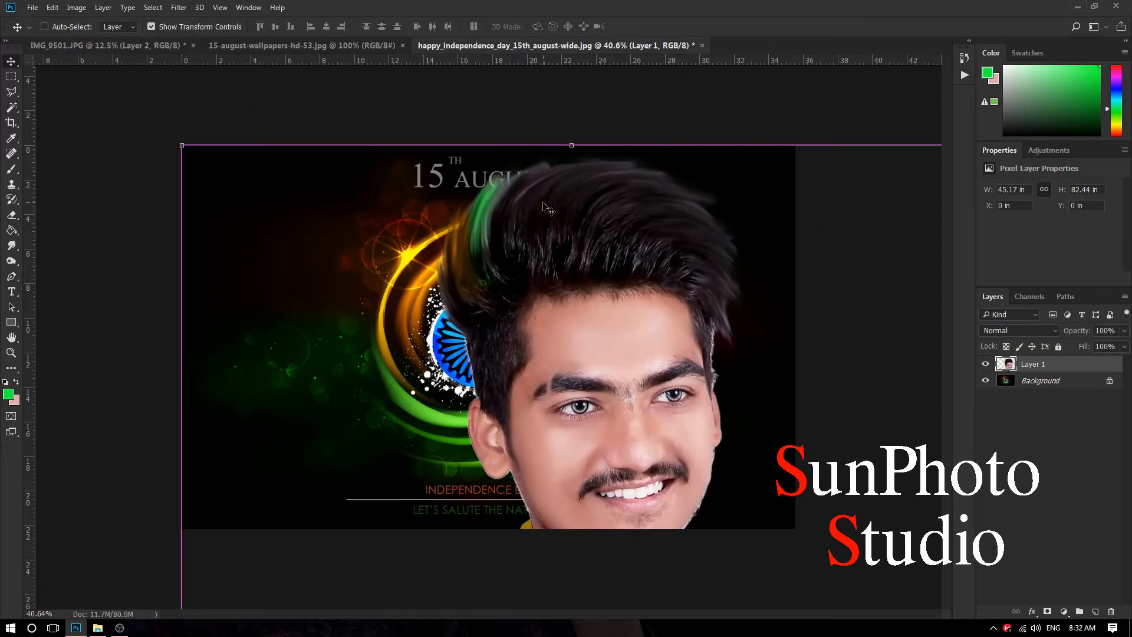
# Step: Scale the portrait down to about 11.51 × 21.01 in and position it in front of the wallpaper's blue wheel
pyautogui.scroll(-5, 480, 171)
pyautogui.moveTo(656, 272); pyautogui.dragTo(483, 340)
pyautogui.moveTo(459, 398); pyautogui.dragTo(493, 313)
pyautogui.moveTo(518, 258); pyautogui.dragTo(490, 309)
pyautogui.press('Return')
# Step: Inspect the placed portrait up close and hide its layer to expose the wallpaper
pyautogui.scroll(5, 489, 338)
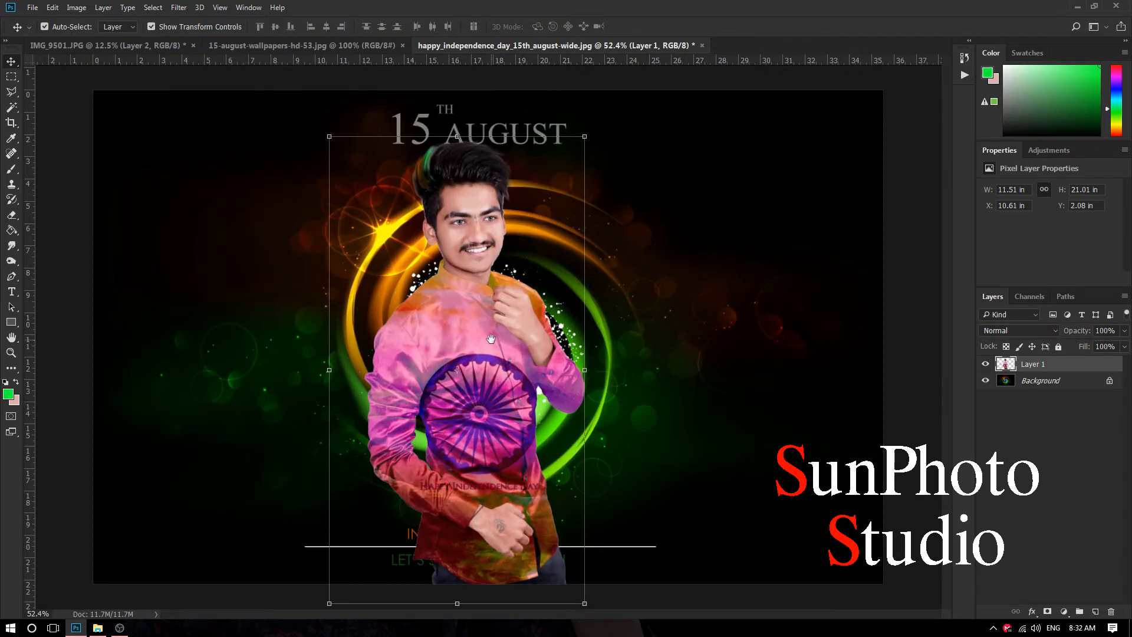
pyautogui.scroll(2, 491, 339)
pyautogui.scroll(-4, 491, 339)
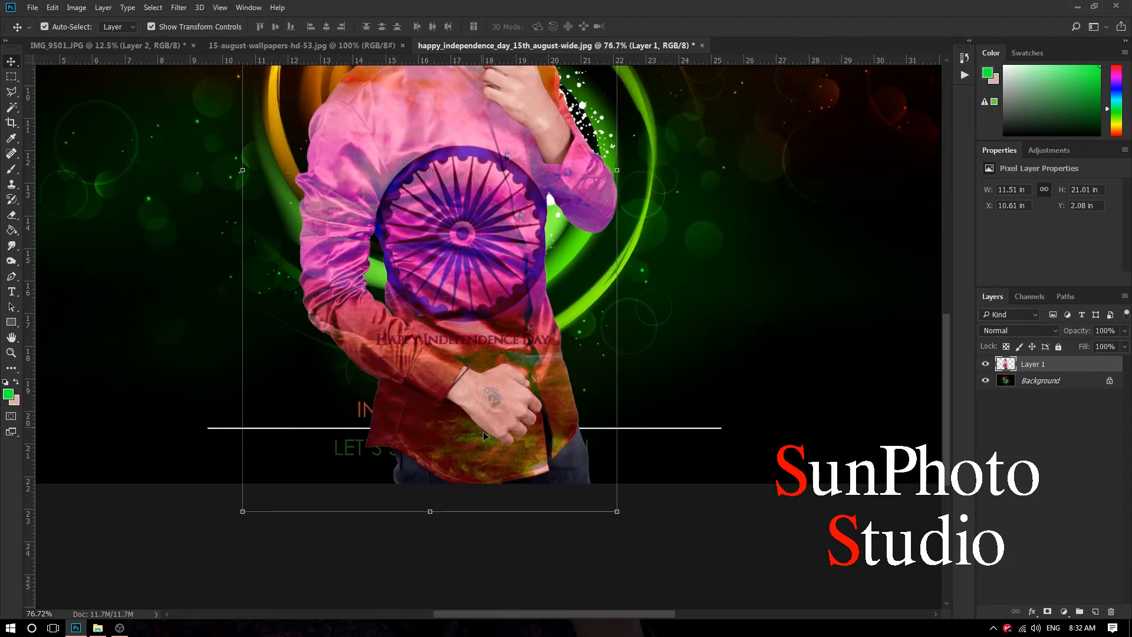
pyautogui.scroll(-2, 483, 436)
pyautogui.scroll(4, 478, 242)
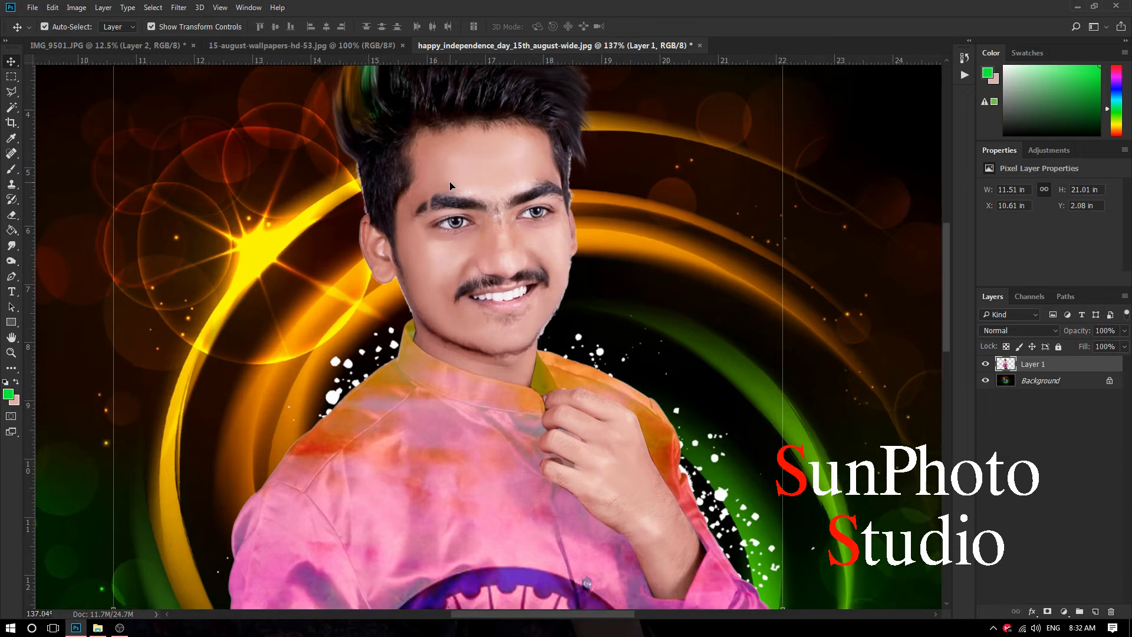
pyautogui.scroll(-2, 477, 241)
pyautogui.click(986, 364)
# Step: Select the entire wallpaper canvas with the Rectangular Marquee tool
pyautogui.scroll(-2, 510, 454)
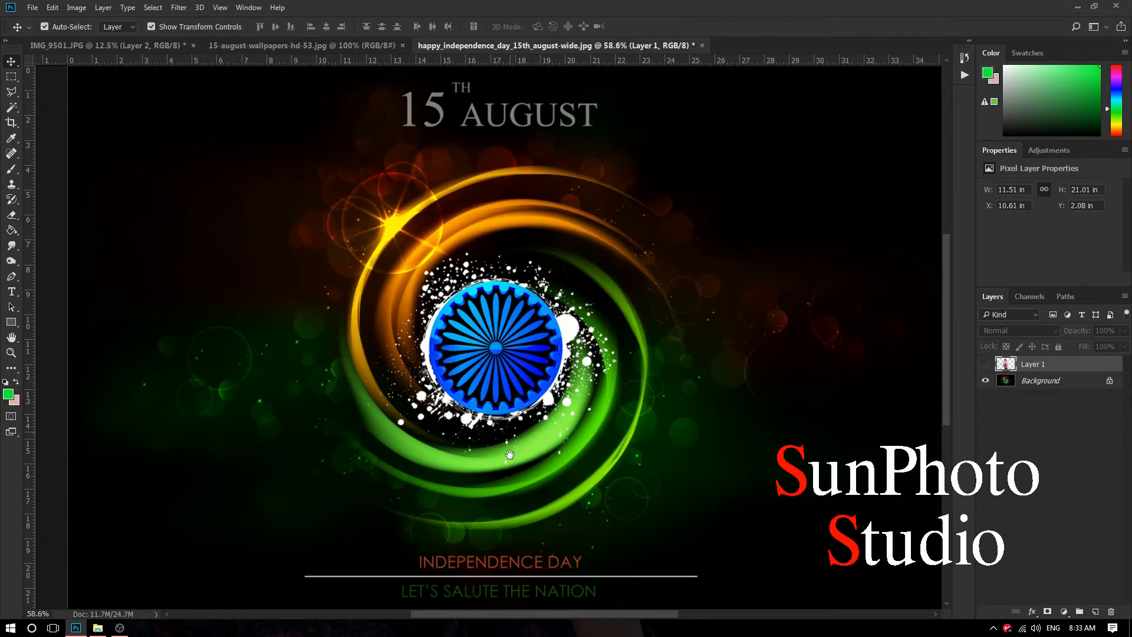
pyautogui.scroll(-2, 510, 454)
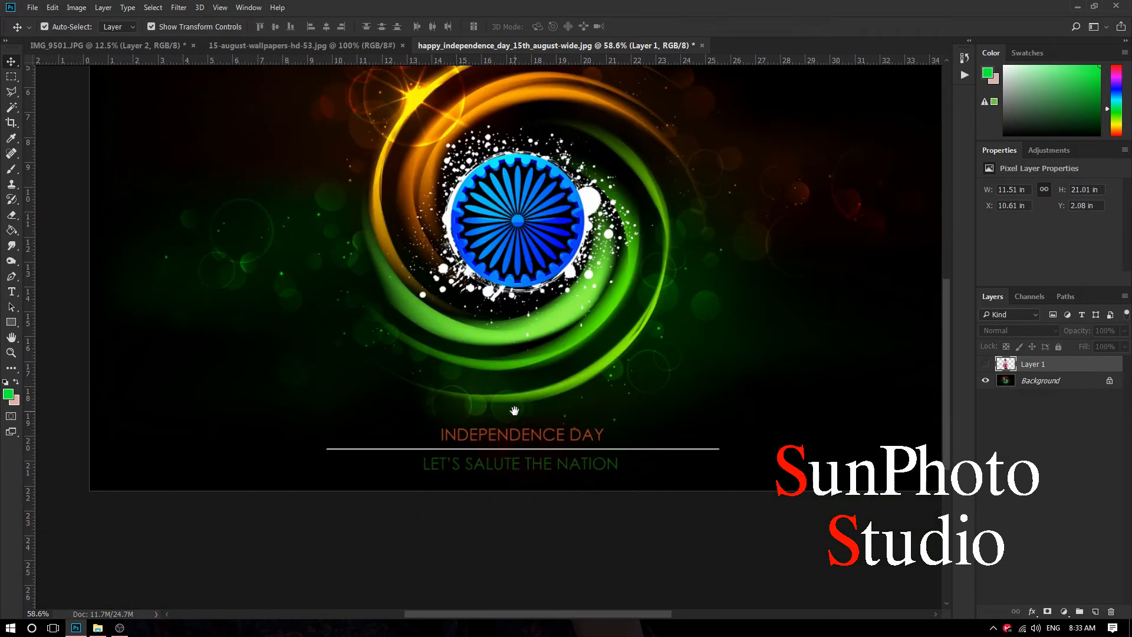
pyautogui.click(11, 76)
pyautogui.scroll(-2, 412, 395)
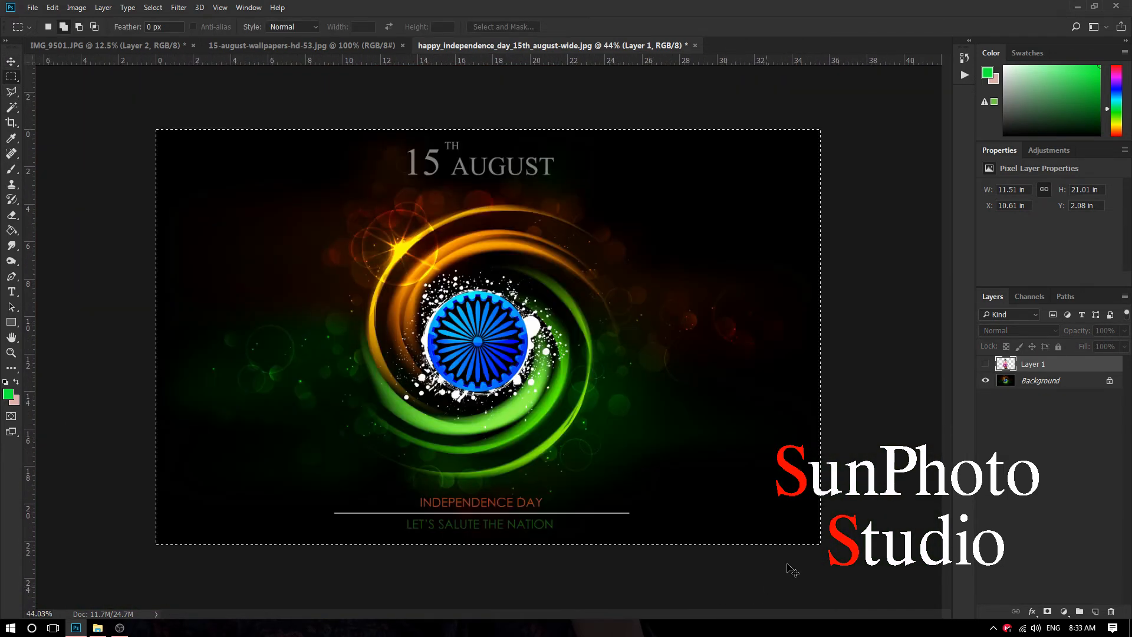
# Step: Enlarge the wallpaper artwork on the Background layer with Free Transform, shift it slightly sideways within the canvas, and clear the selection
pyautogui.click(1032, 385)
pyautogui.hotkey('ctrl', 't')
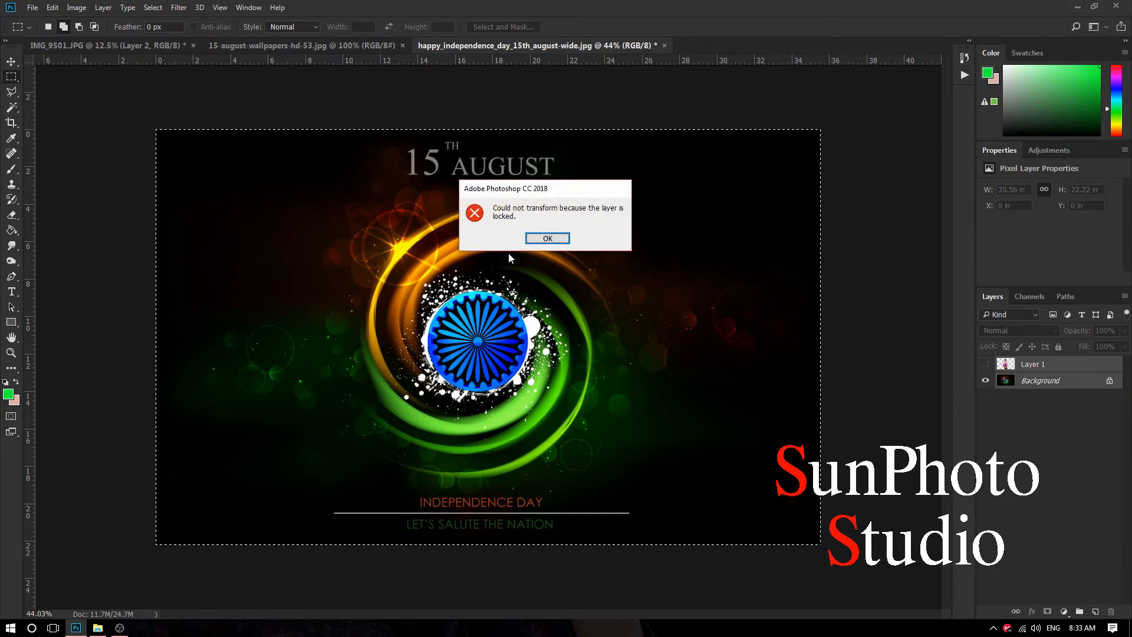
pyautogui.click(546, 239)
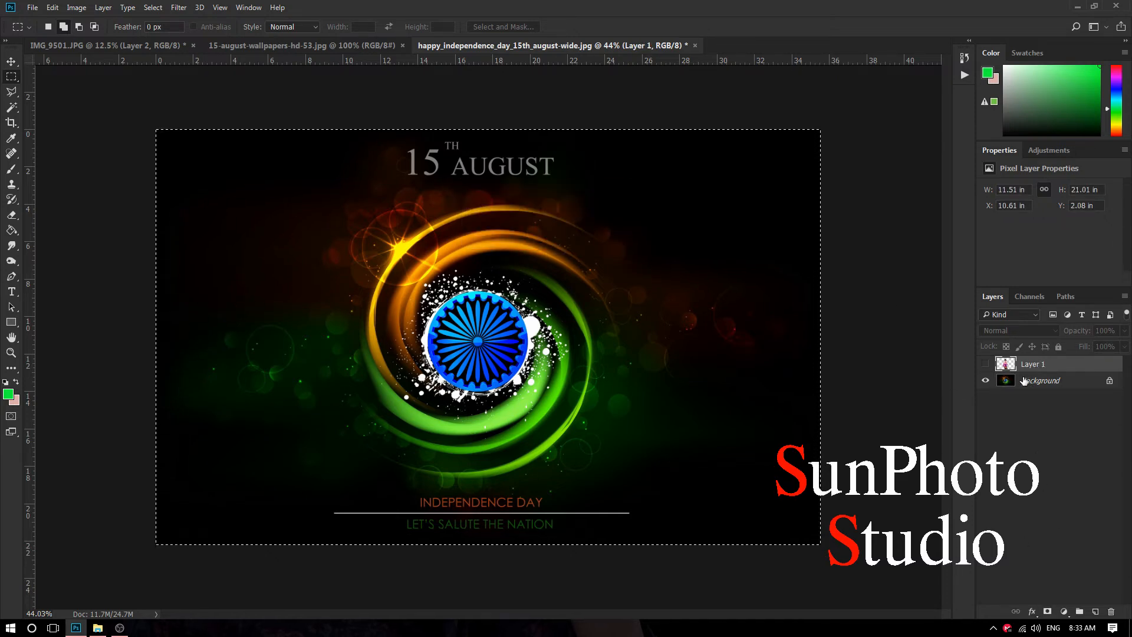
pyautogui.hotkey('ctrl', 't')
pyautogui.moveTo(821, 544); pyautogui.dragTo(954, 625)
pyautogui.moveTo(790, 477); pyautogui.dragTo(747, 474)
pyautogui.press('Return')
pyautogui.hotkey('ctrl', 'd')
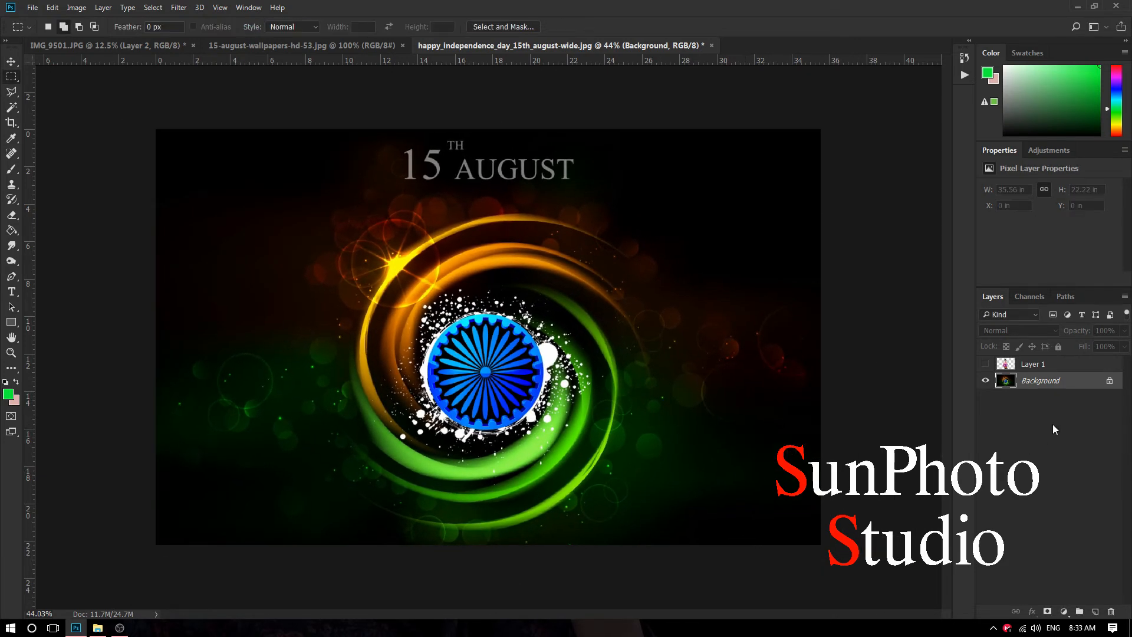
# Step: Show the portrait layer again, scale it down to about 9.99 × 18.22 in and position it in front of the wheel
pyautogui.click(1037, 370)
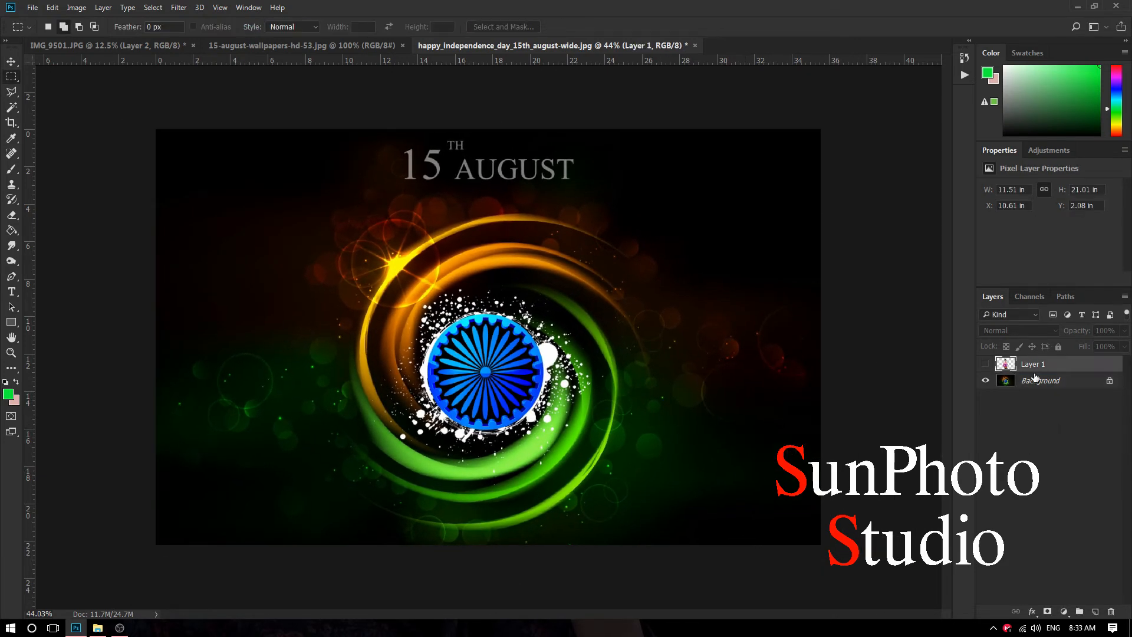
pyautogui.click(985, 365)
pyautogui.press('v')
pyautogui.moveTo(473, 390); pyautogui.dragTo(500, 412)
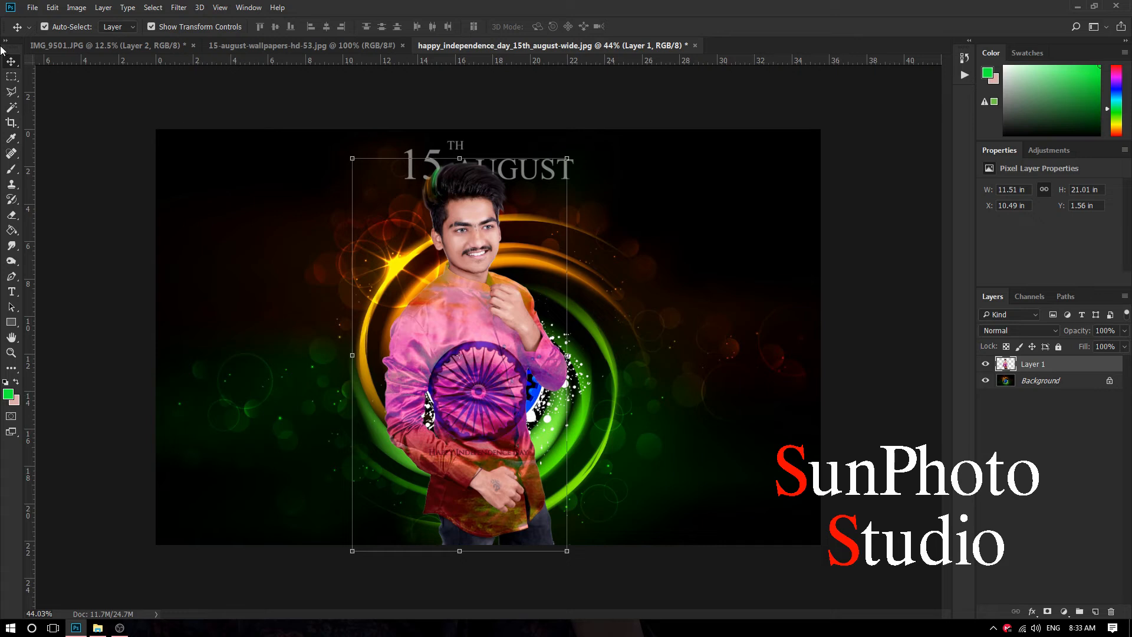
pyautogui.moveTo(567, 158); pyautogui.dragTo(538, 211)
pyautogui.moveTo(479, 271); pyautogui.dragTo(502, 274)
pyautogui.press('Return')
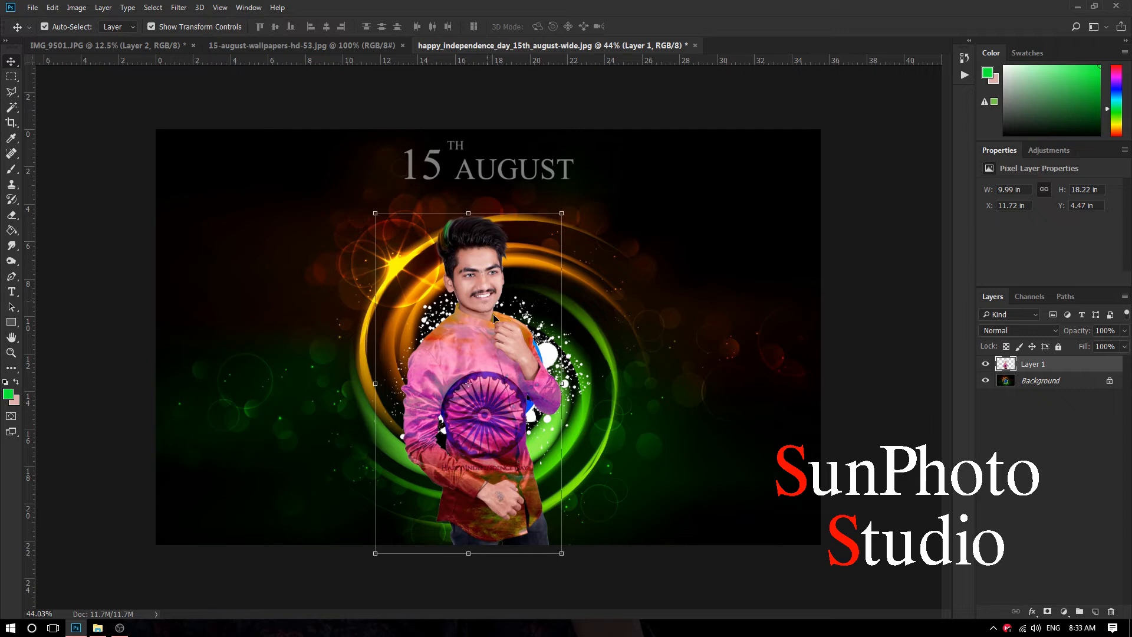
# Step: Duplicate the portrait layer and set the lower original, Layer 1, to the Multiply blend mode
pyautogui.moveTo(1092, 367); pyautogui.dragTo(1098, 611)
pyautogui.click(1034, 382)
pyautogui.click(1026, 331)
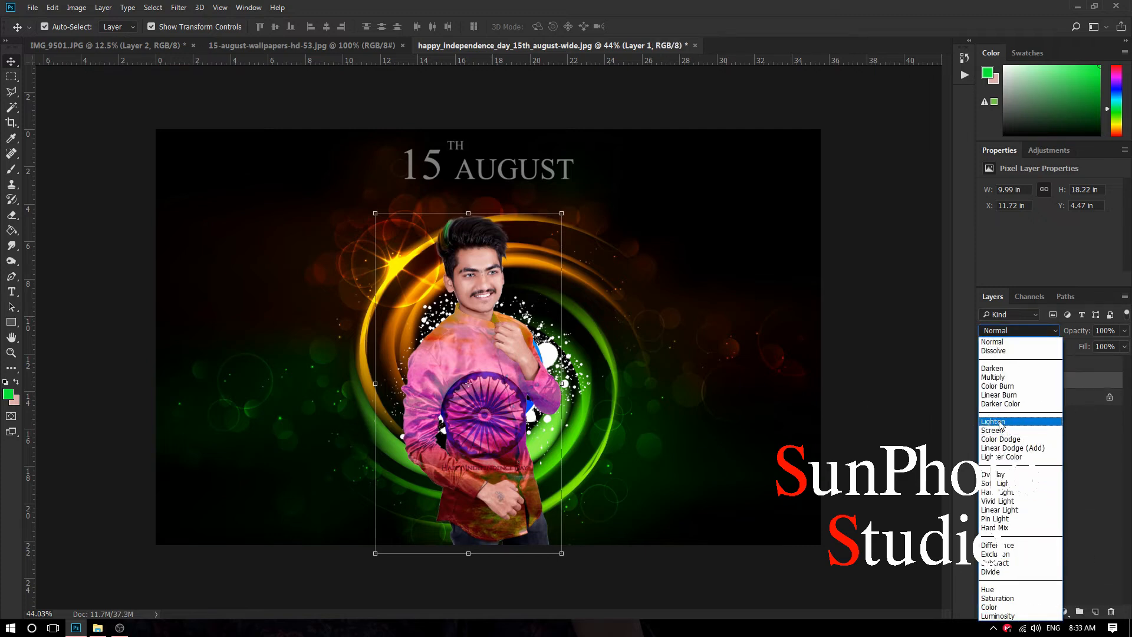
pyautogui.click(1000, 377)
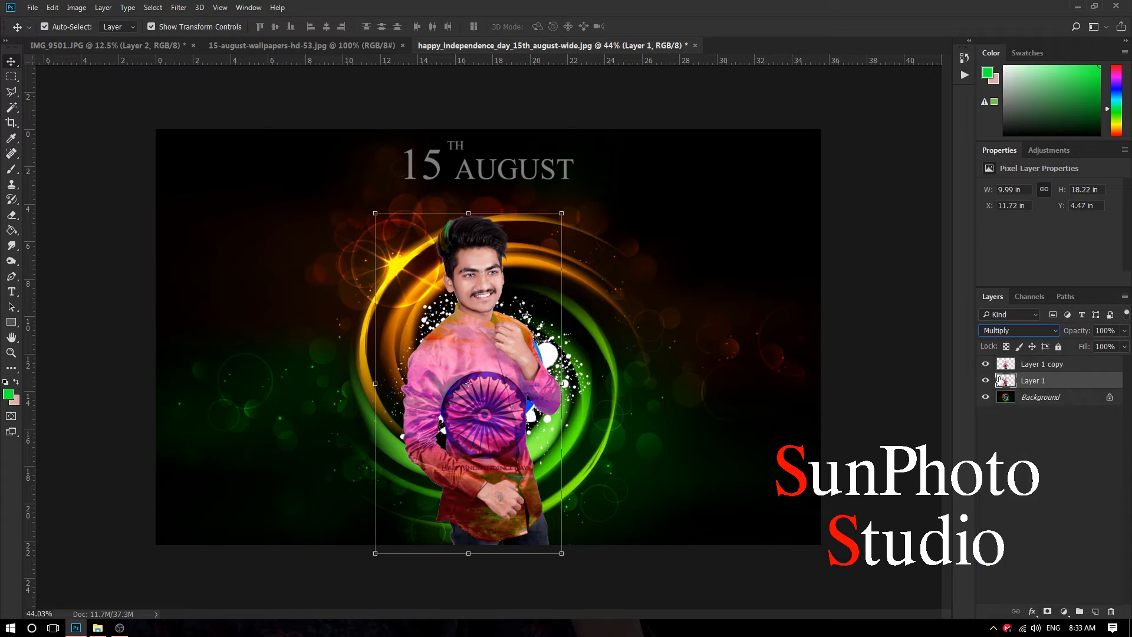
# Step: On Layer 1 copy, clean up the pale fringe along the left hair edge, ear and jaw using a Polygonal Lasso selection
pyautogui.click(1033, 365)
pyautogui.scroll(10, 498, 274)
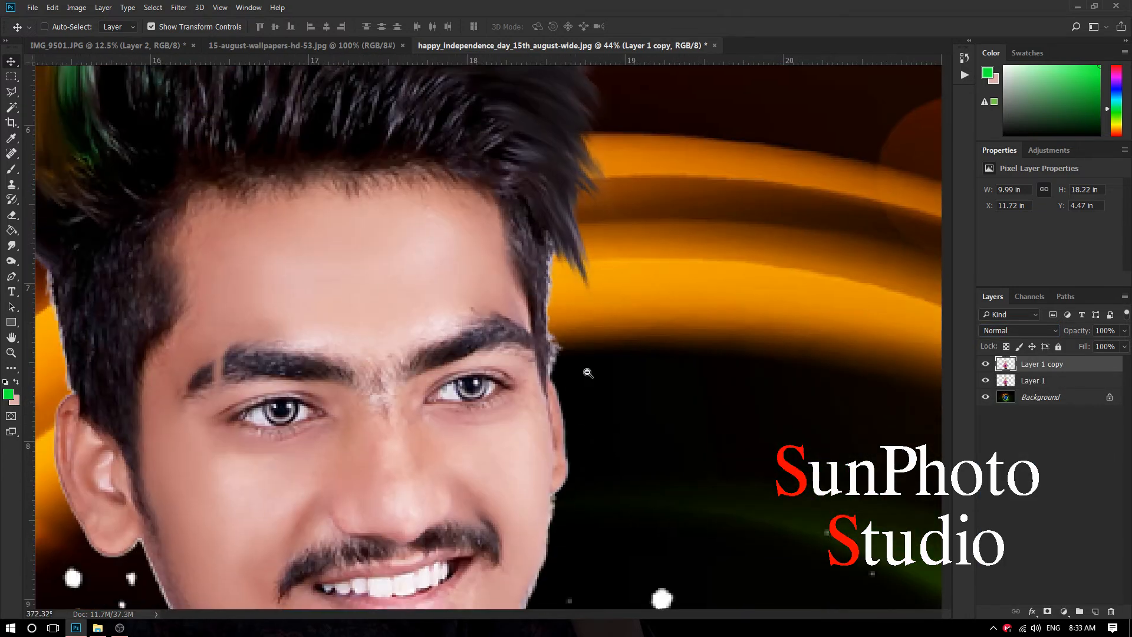
pyautogui.scroll(-5, 458, 307)
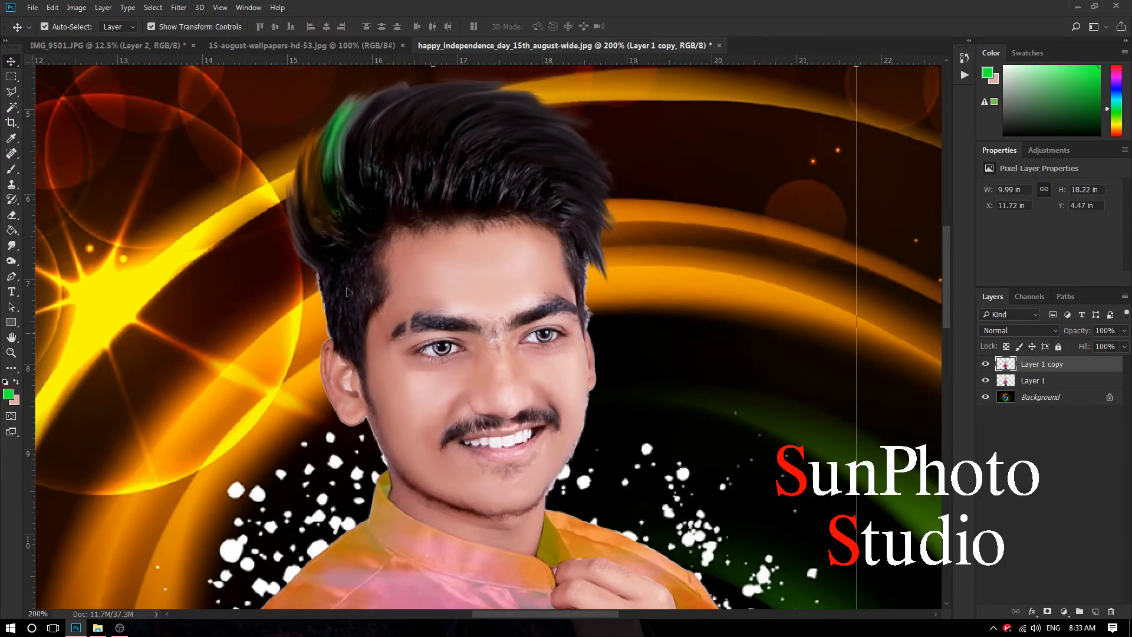
pyautogui.click(13, 95)
pyautogui.scroll(3, 308, 292)
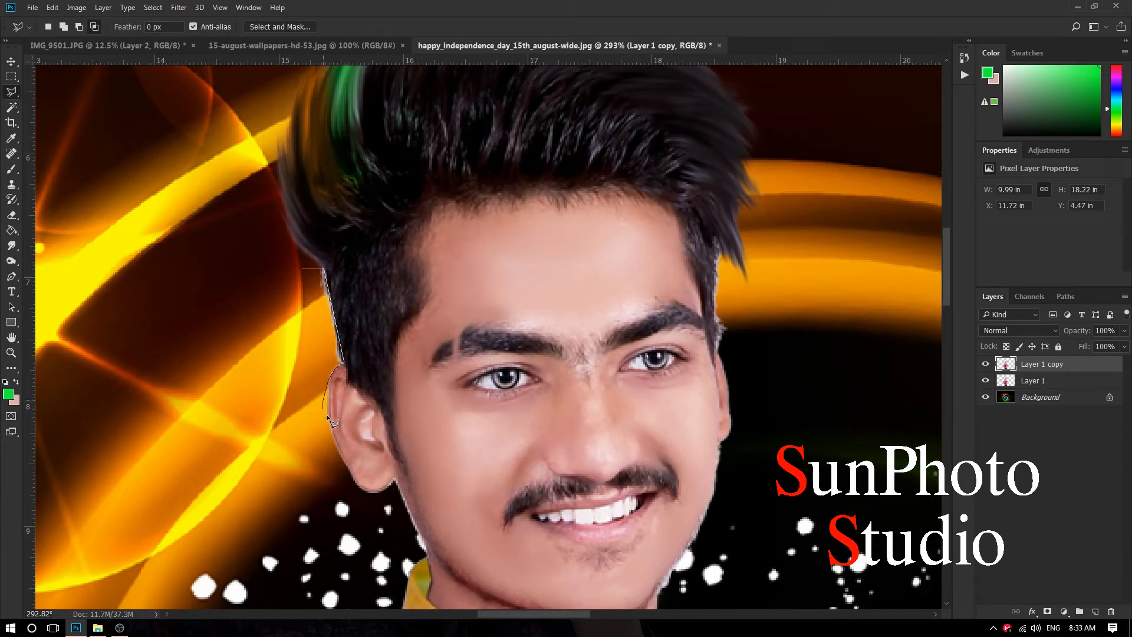
pyautogui.click(340, 464)
pyautogui.click(380, 557)
pyautogui.click(349, 540)
pyautogui.click(339, 518)
pyautogui.rightClick(309, 455)
pyautogui.click(348, 240)
pyautogui.press('Return')
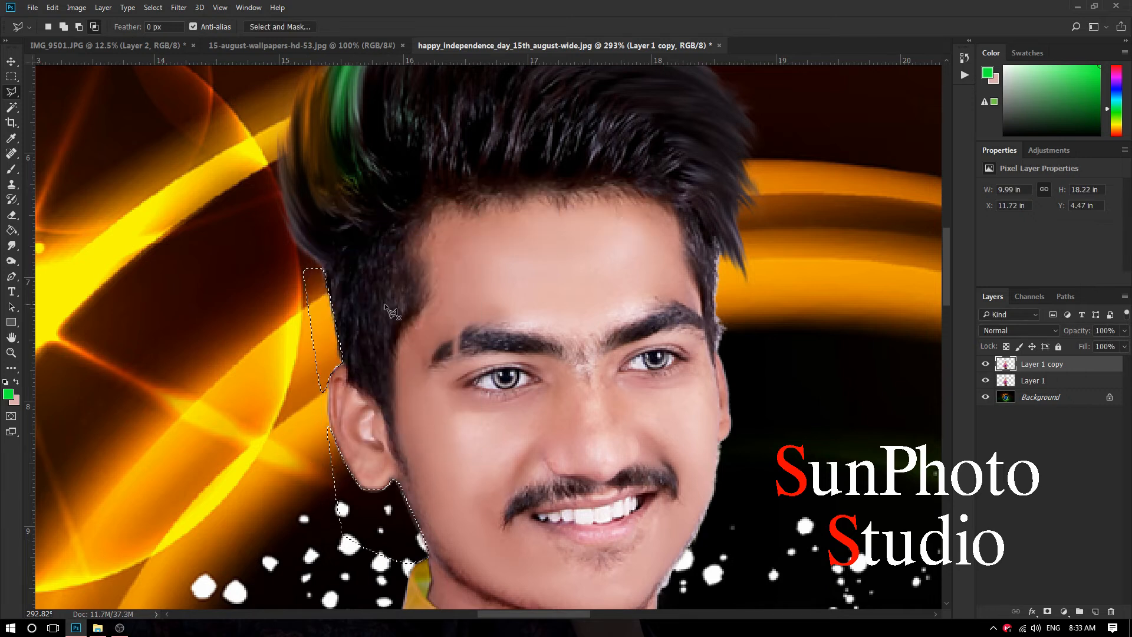
pyautogui.hotkey('ctrl', 'd')
# Step: Clean up the pale fringe along the right hair edge and ear on Layer 1 copy with another Polygonal Lasso selection
pyautogui.moveTo(741, 436); pyautogui.dragTo(669, 306)
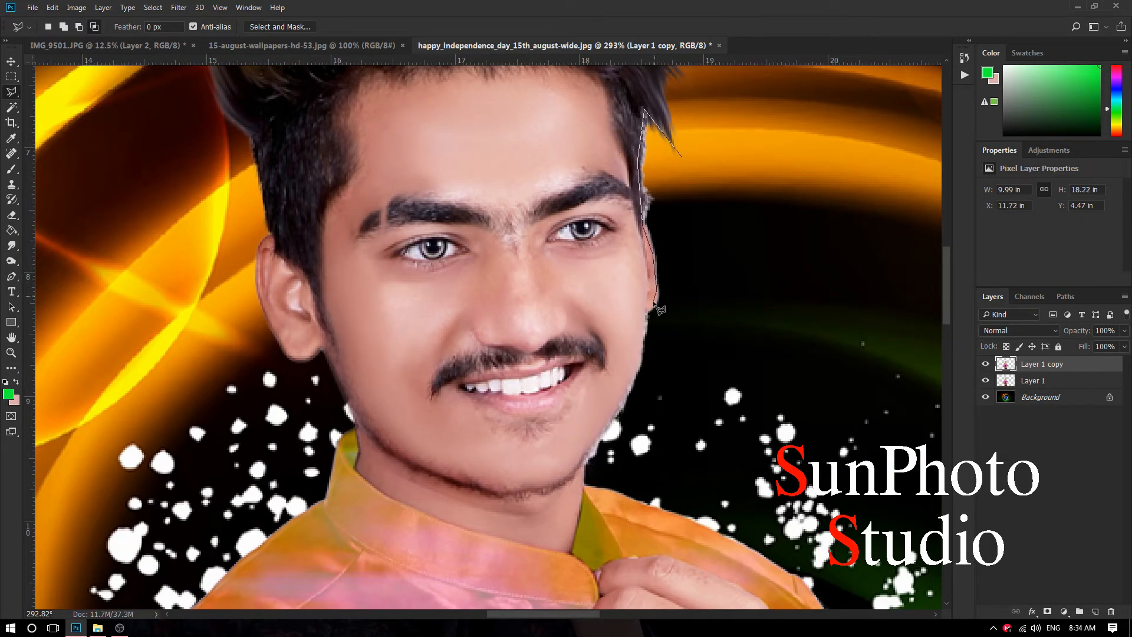
pyautogui.moveTo(648, 312)
pyautogui.mouseDown()
pyautogui.moveTo(635, 379)
pyautogui.moveTo(585, 457)
pyautogui.moveTo(585, 485)
pyautogui.moveTo(719, 524)
pyautogui.moveTo(778, 417)
pyautogui.moveTo(763, 286)
pyautogui.mouseUp()
pyautogui.rightClick(742, 277)
pyautogui.click(767, 312)
pyautogui.press('Return')
pyautogui.scroll(-5, 629, 285)
pyautogui.scroll(-3, 519, 210)
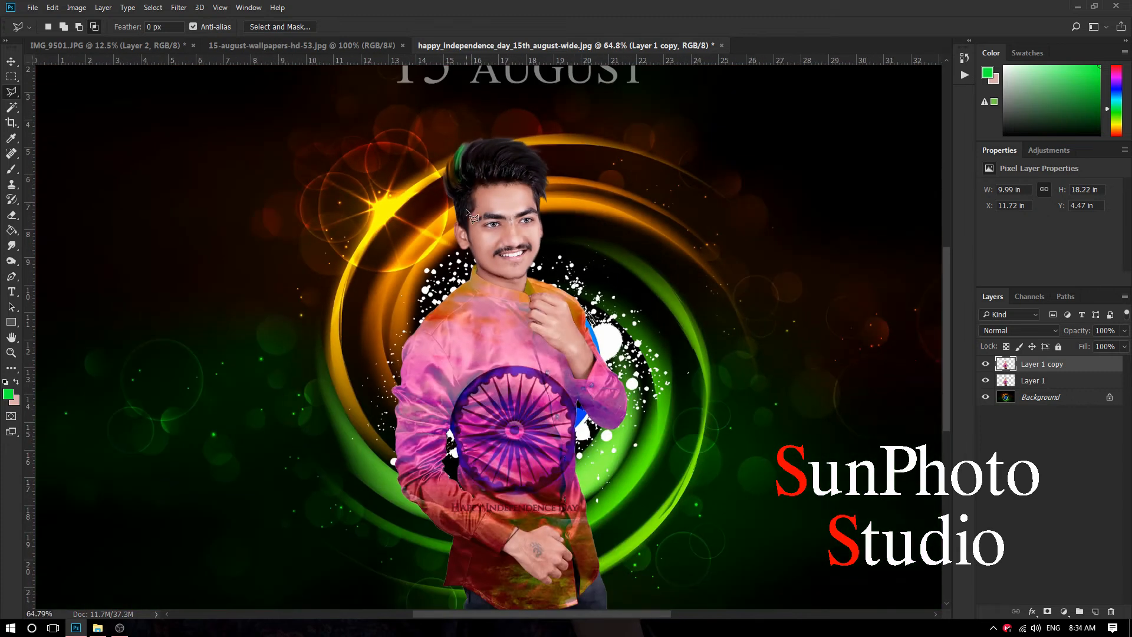
# Step: Combine both portrait layers and the wallpaper into a single Background layer
pyautogui.keyDown('shift'); pyautogui.click(1030, 399); pyautogui.keyUp('shift')
pyautogui.rightClick(1031, 389)
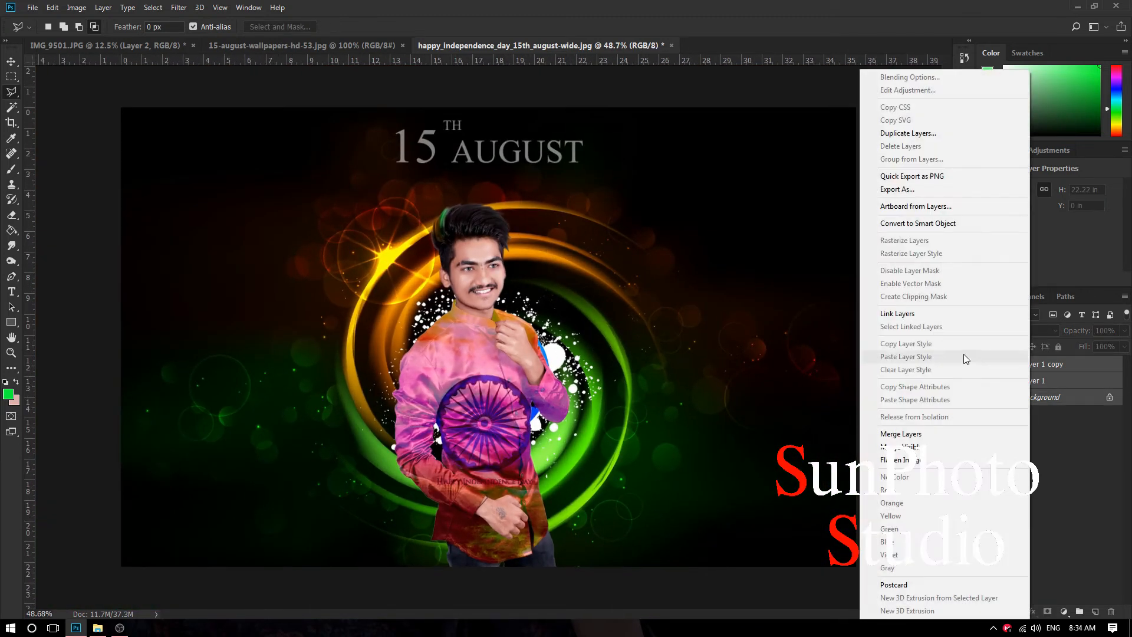
pyautogui.scroll(-2, 882, 415)
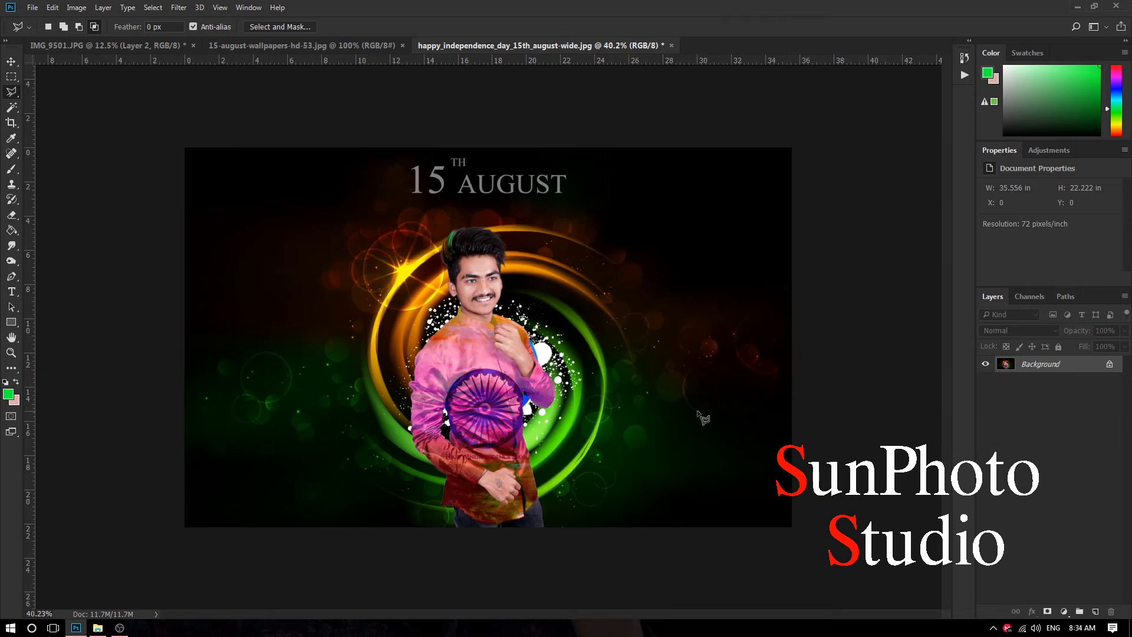
# Step: Crop the image to a vertical frame of about 17.736 × 22.222 in around the portrait, the swirl and the 15th August title
pyautogui.scroll(1, 394, 417)
pyautogui.click(8, 123)
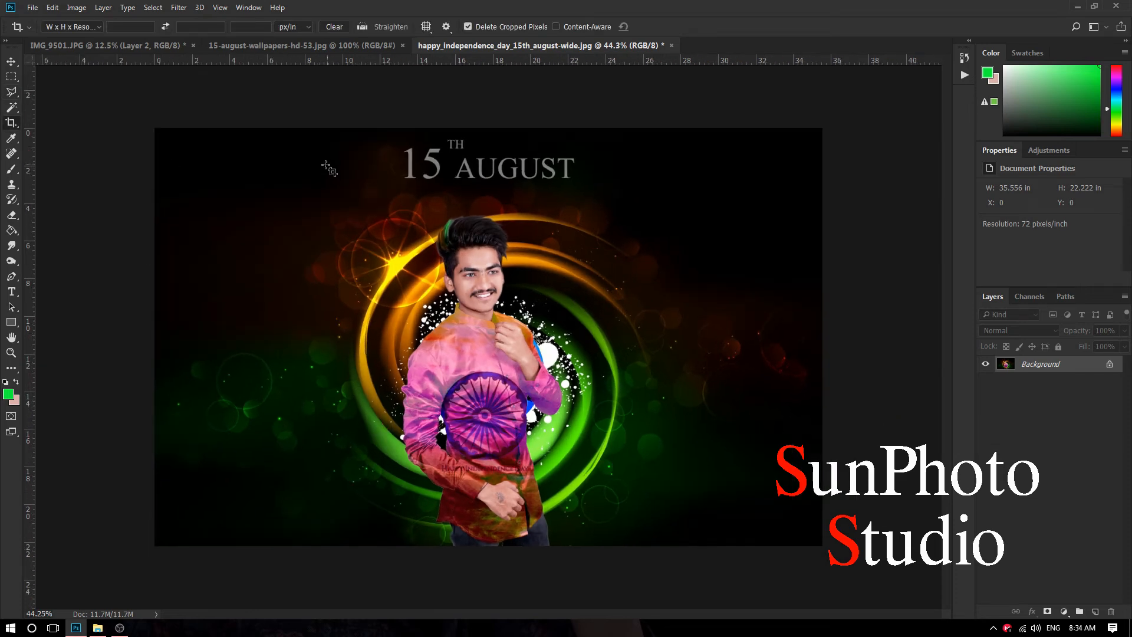
pyautogui.moveTo(333, 120); pyautogui.dragTo(664, 625)
pyautogui.moveTo(591, 451); pyautogui.dragTo(592, 454)
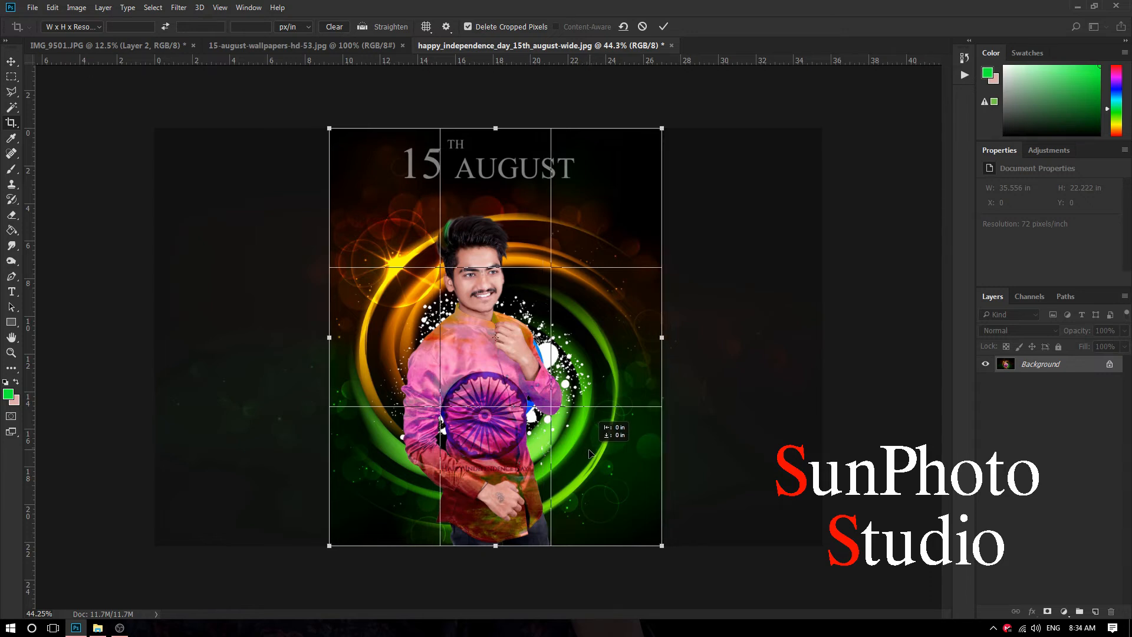
pyautogui.press('Return')
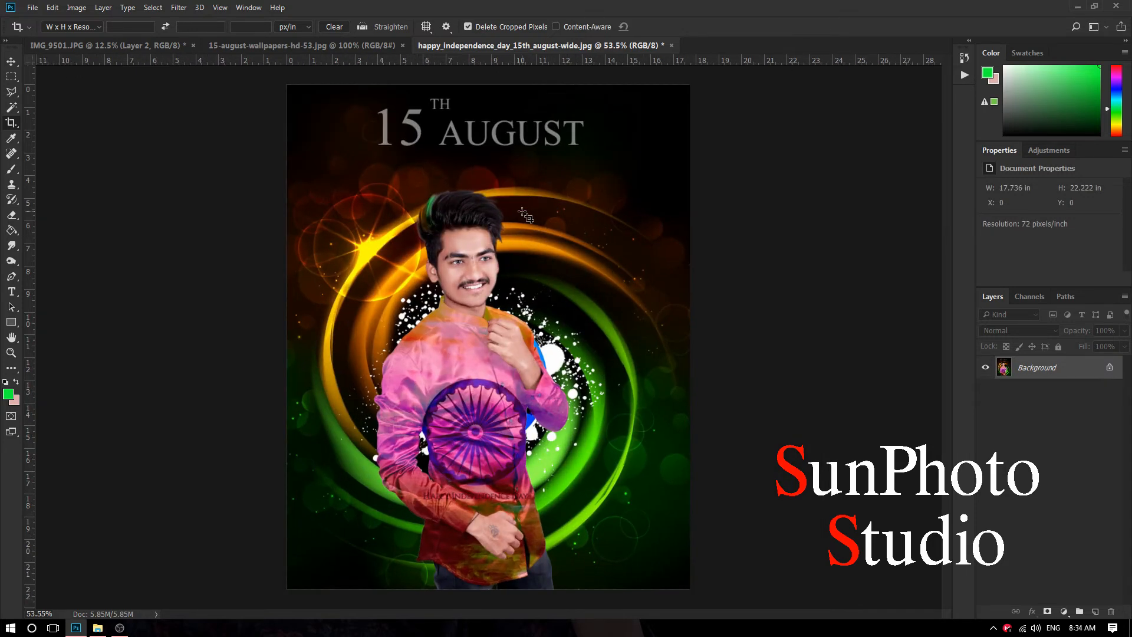
# Step: Duplicate the Background layer and apply the High Pass filter to the copy with a 3.6-pixel radius
pyautogui.scroll(-1, 522, 215)
pyautogui.scroll(1, 500, 257)
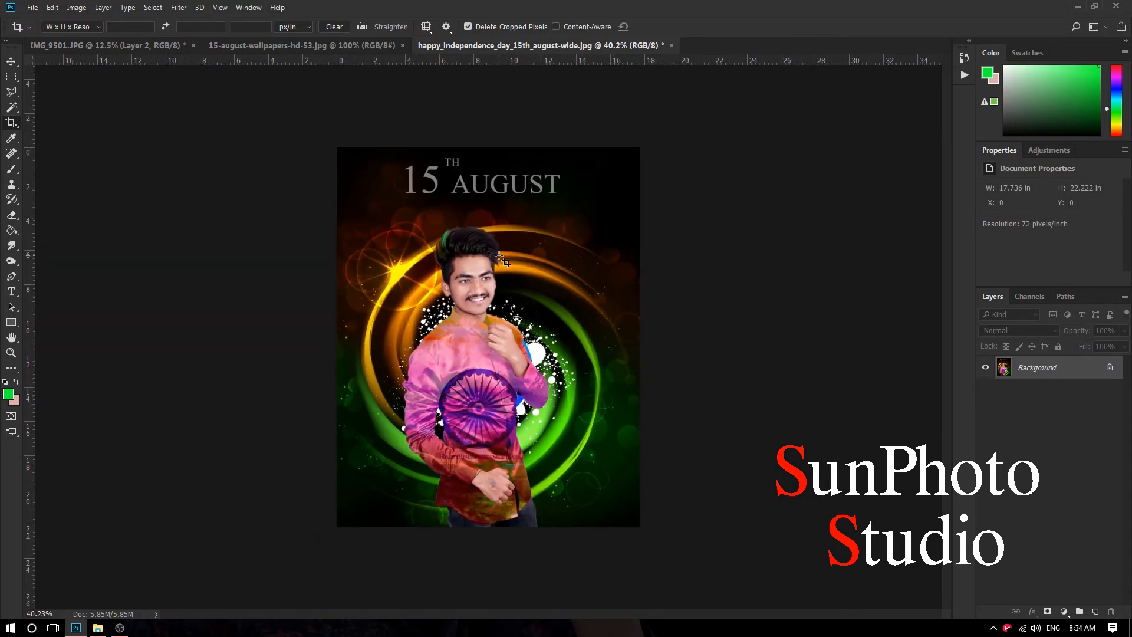
pyautogui.moveTo(1076, 368); pyautogui.dragTo(1094, 611)
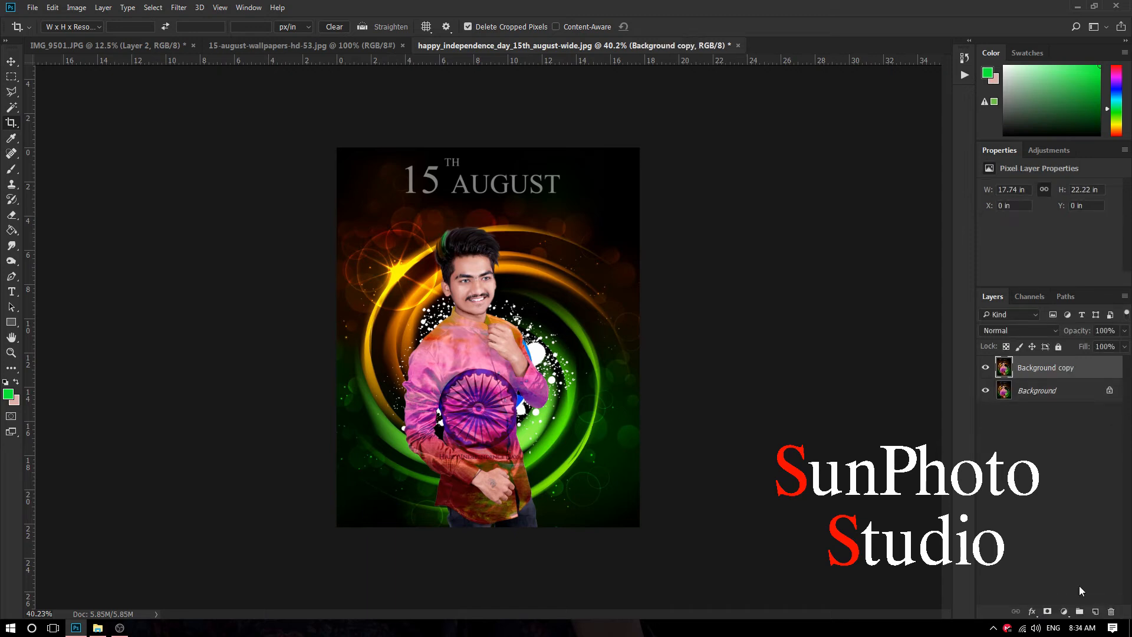
pyautogui.click(178, 8)
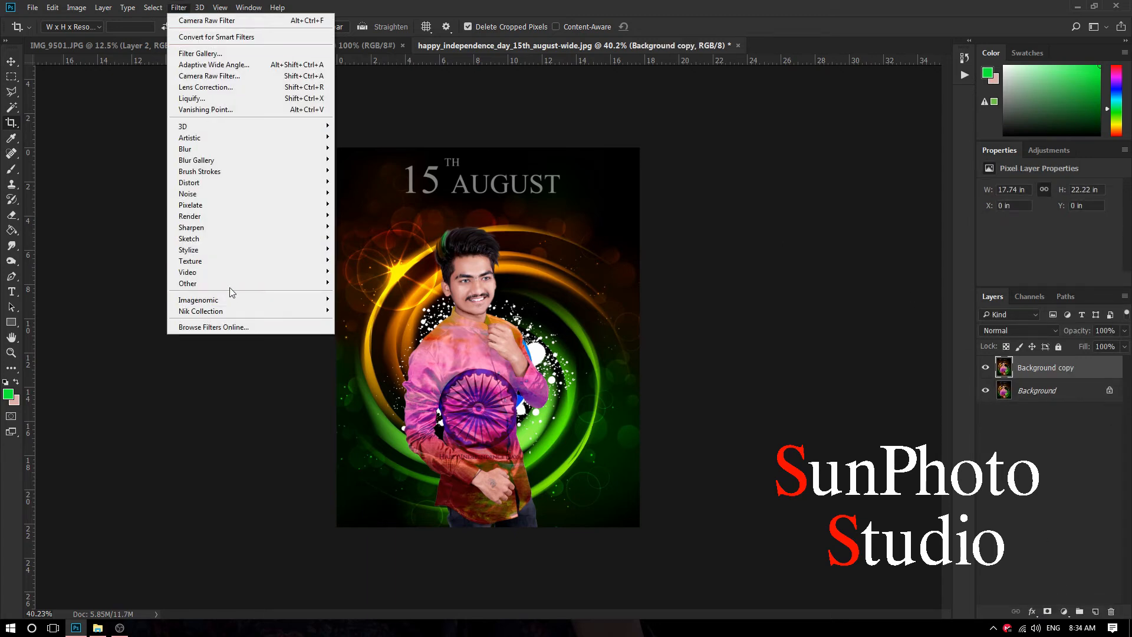
pyautogui.moveTo(229, 284)
pyautogui.click(358, 294)
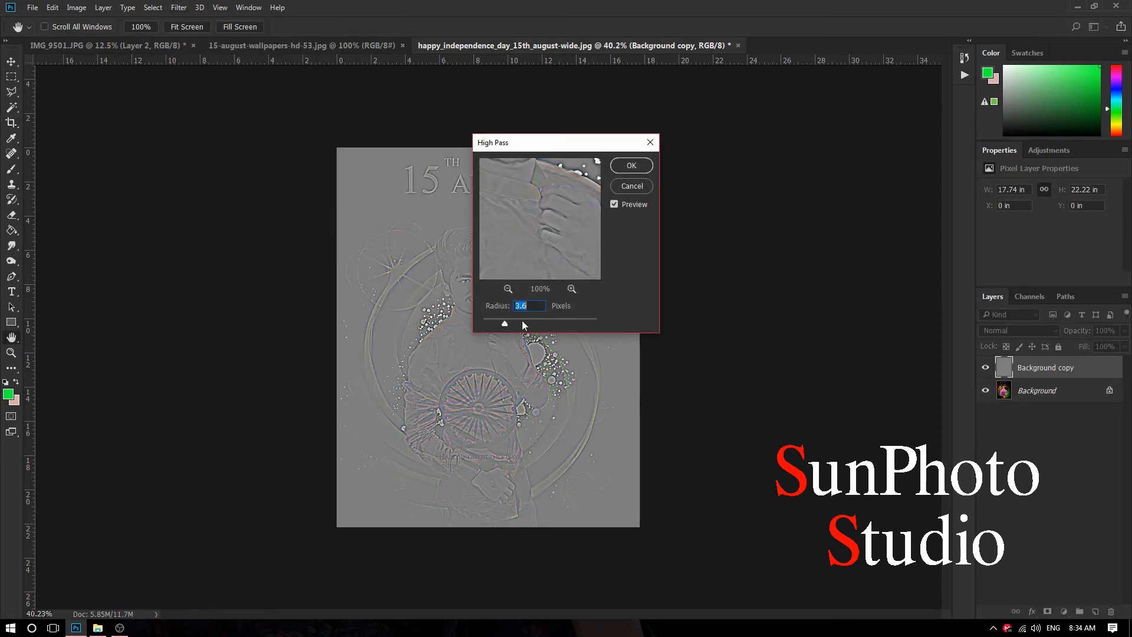
pyautogui.click(631, 165)
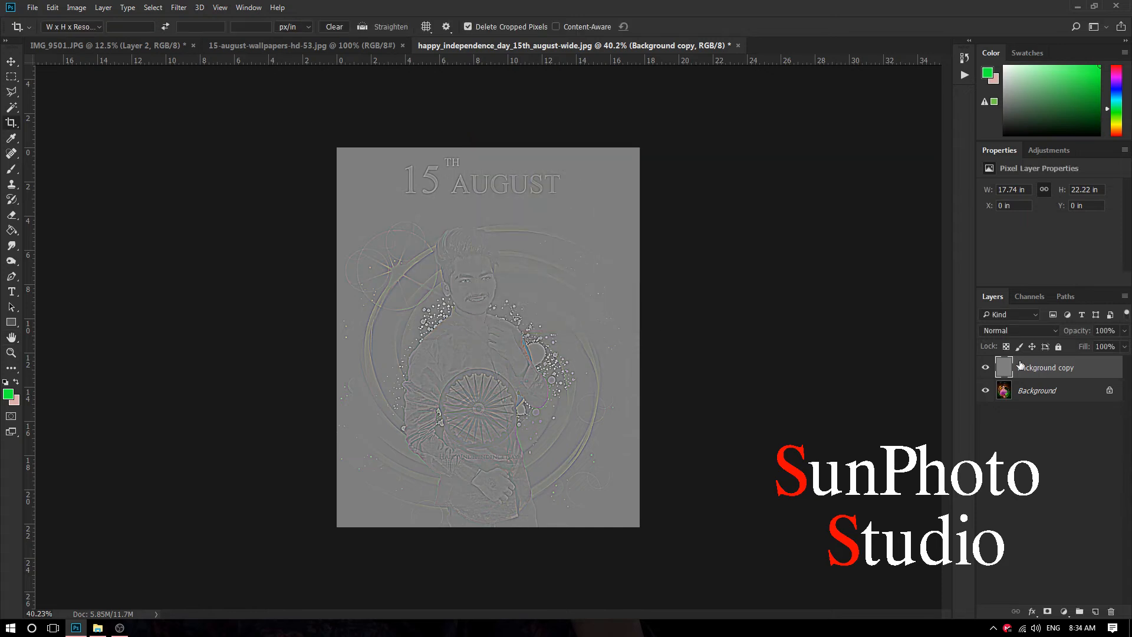
# Step: Blend the High Pass layer in Overlay mode at 84% opacity and merge it down into the Background
pyautogui.click(1020, 331)
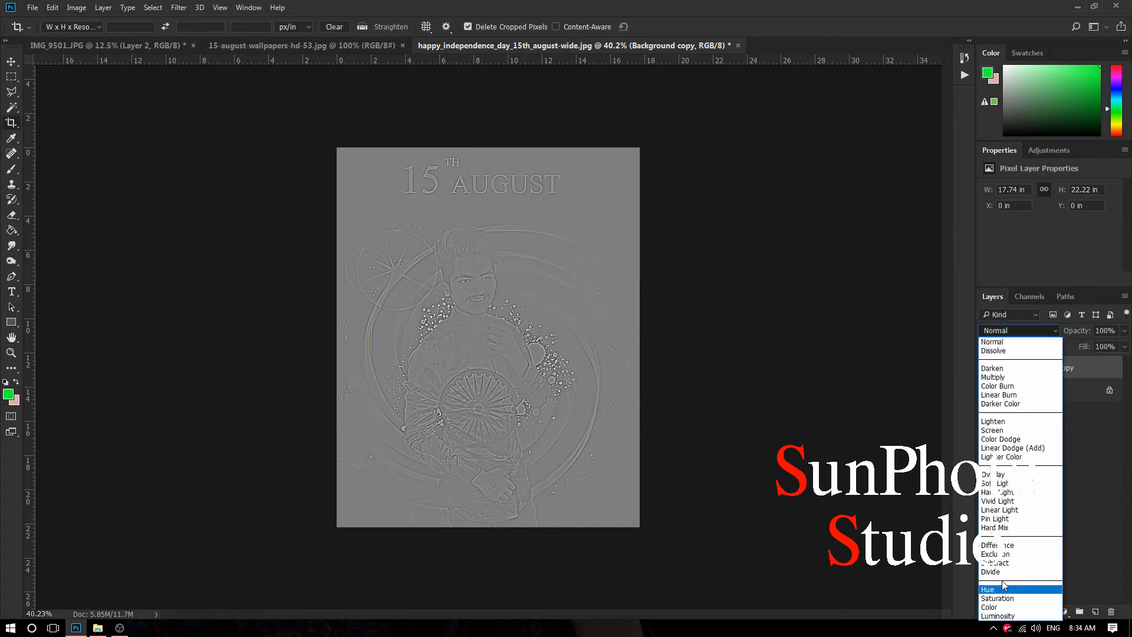
pyautogui.click(1002, 484)
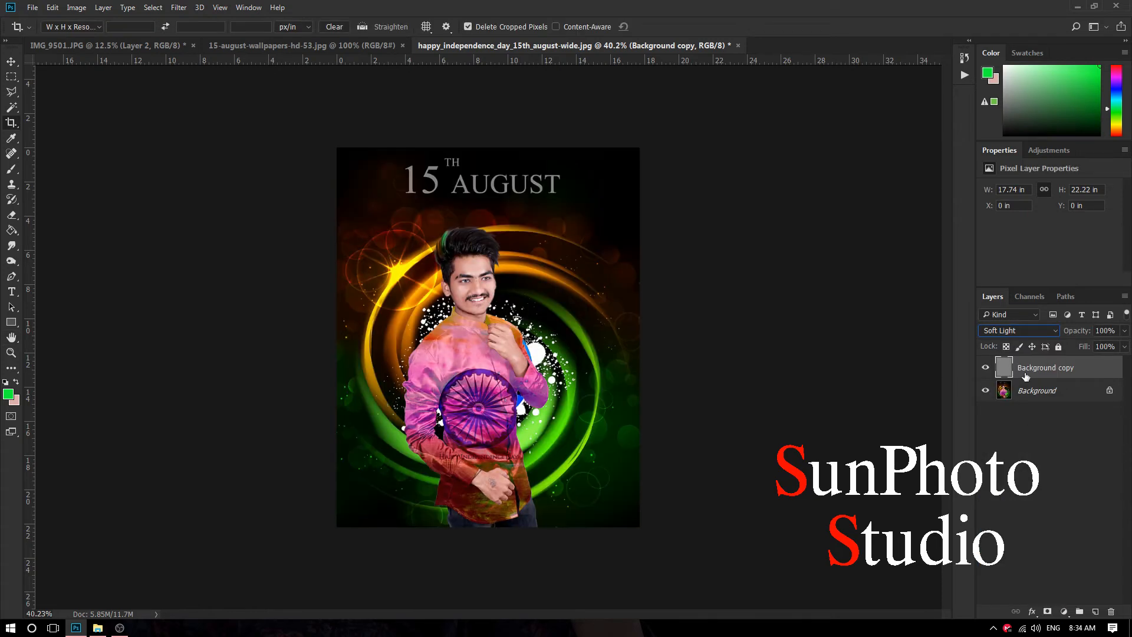
pyautogui.click(1019, 330)
pyautogui.click(997, 475)
pyautogui.moveTo(1073, 334); pyautogui.dragTo(1048, 371)
pyautogui.rightClick(1044, 373)
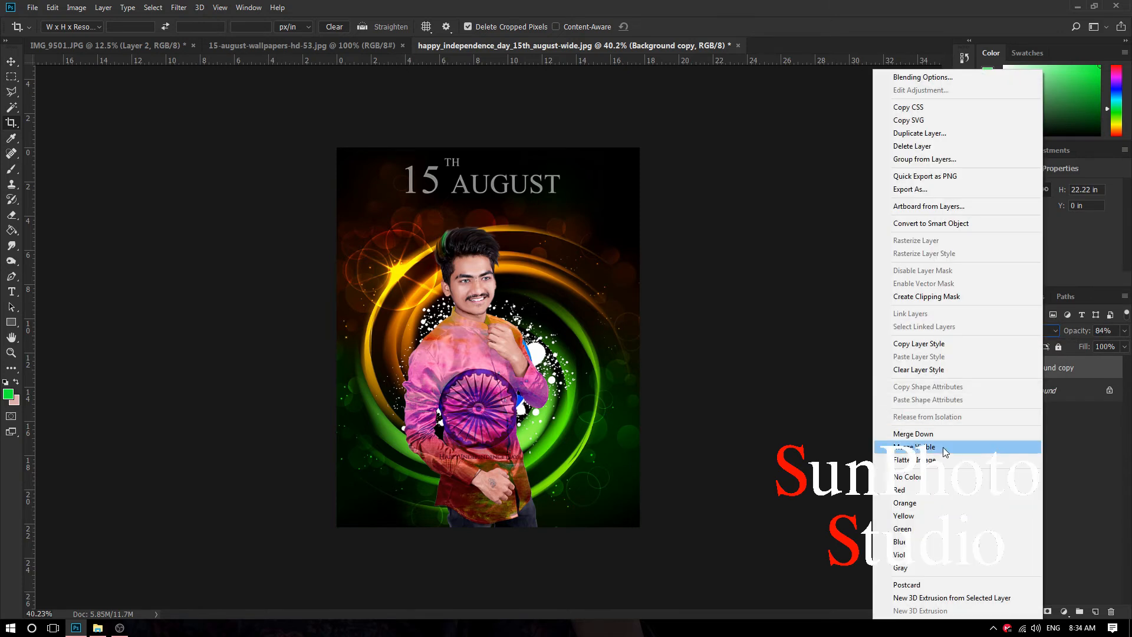
pyautogui.click(942, 435)
pyautogui.scroll(5, 471, 277)
pyautogui.scroll(-2, 496, 264)
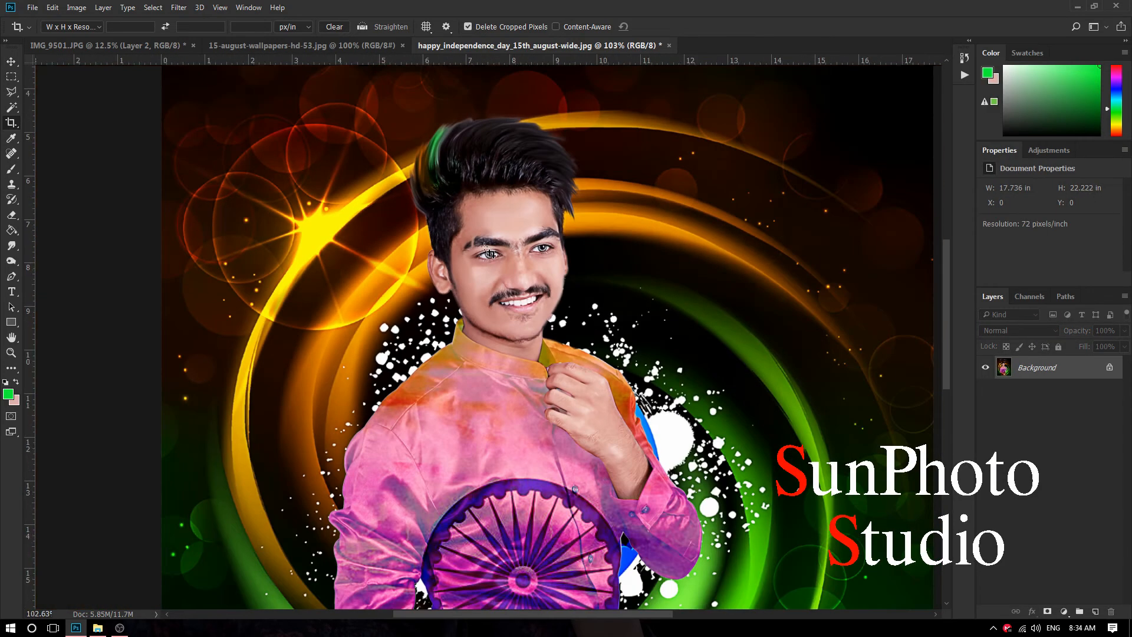
pyautogui.scroll(-3, 454, 255)
pyautogui.scroll(-1, 454, 255)
# Step: Open the Oil Paint filter, preview the face, and set Stylization, Cleanliness, Scale and Bristle Detail to 1
pyautogui.click(179, 7)
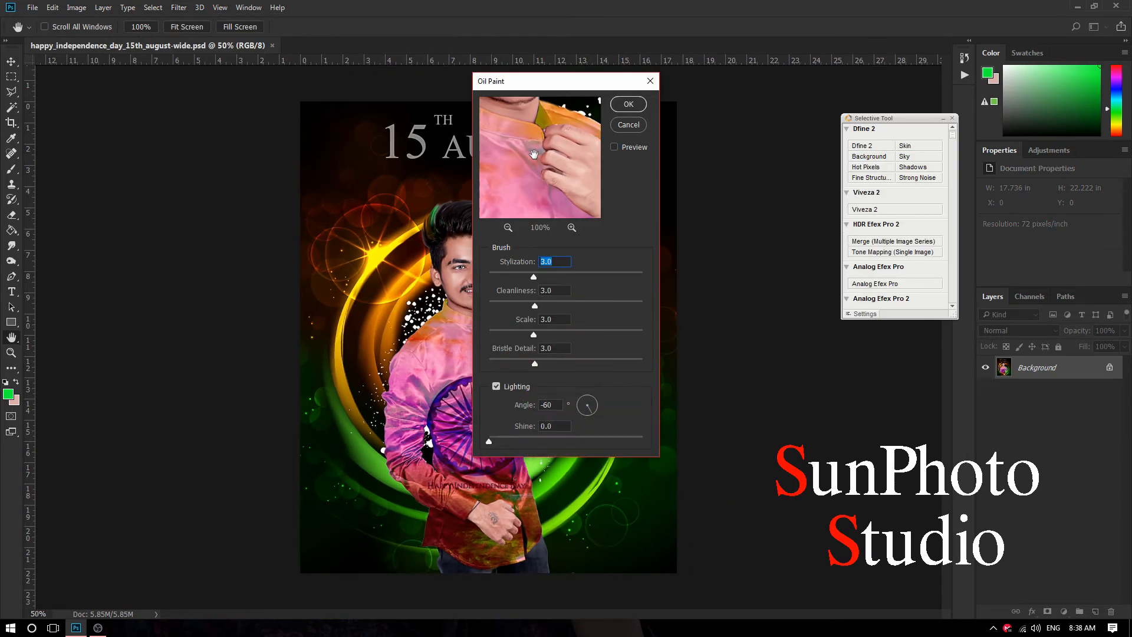
pyautogui.moveTo(534, 154); pyautogui.dragTo(549, 186)
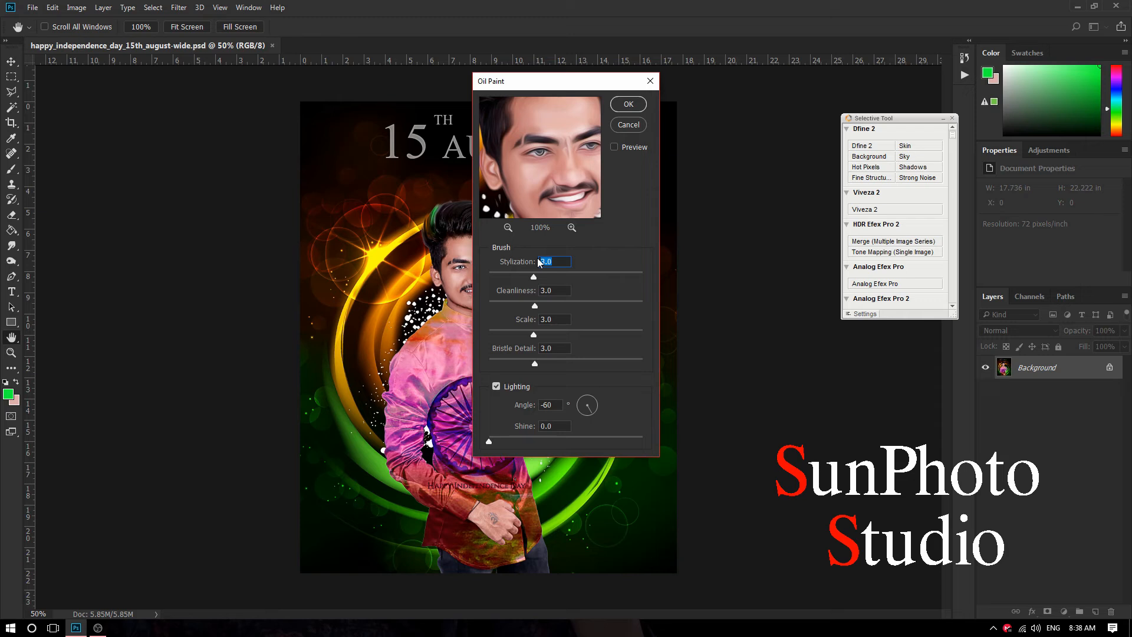
pyautogui.write('1')
pyautogui.click(539, 290)
pyautogui.press('Tab')
pyautogui.write('1')
pyautogui.moveTo(554, 187); pyautogui.dragTo(564, 184)
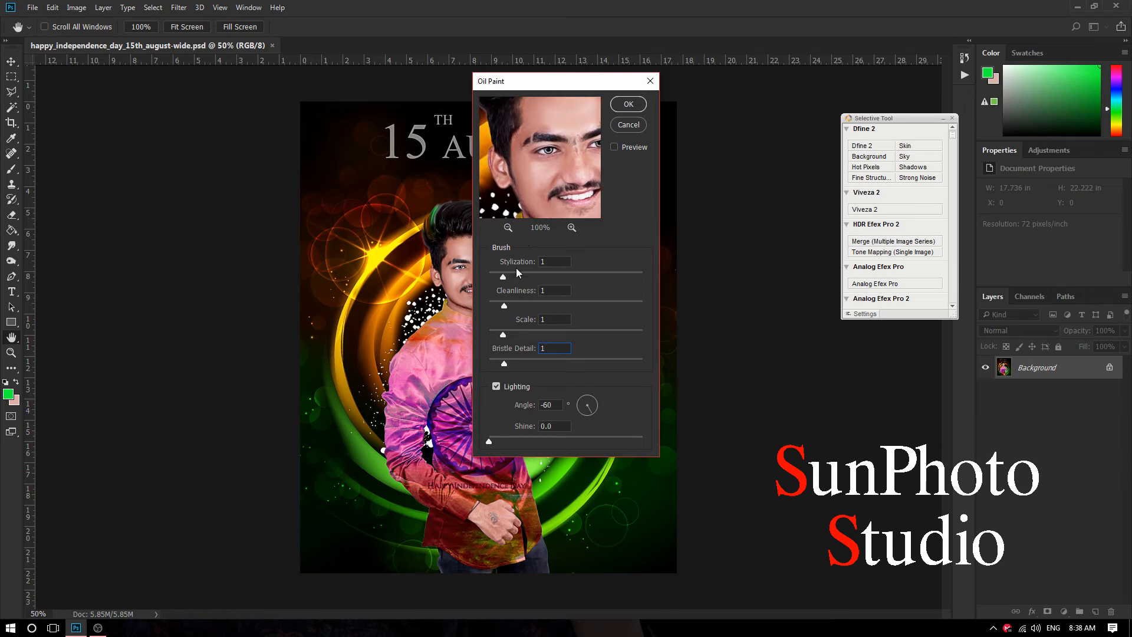
# Step: Reduce Oil Paint to Stylization 0.5, Cleanliness 0.5, Scale 0.6 and Bristle Detail 0.5, apply it, and inspect the face
pyautogui.click(495, 277)
pyautogui.moveTo(504, 306); pyautogui.dragTo(501, 309)
pyautogui.click(496, 335)
pyautogui.moveTo(501, 362); pyautogui.dragTo(496, 363)
pyautogui.click(497, 363)
pyautogui.moveTo(561, 164); pyautogui.dragTo(556, 146)
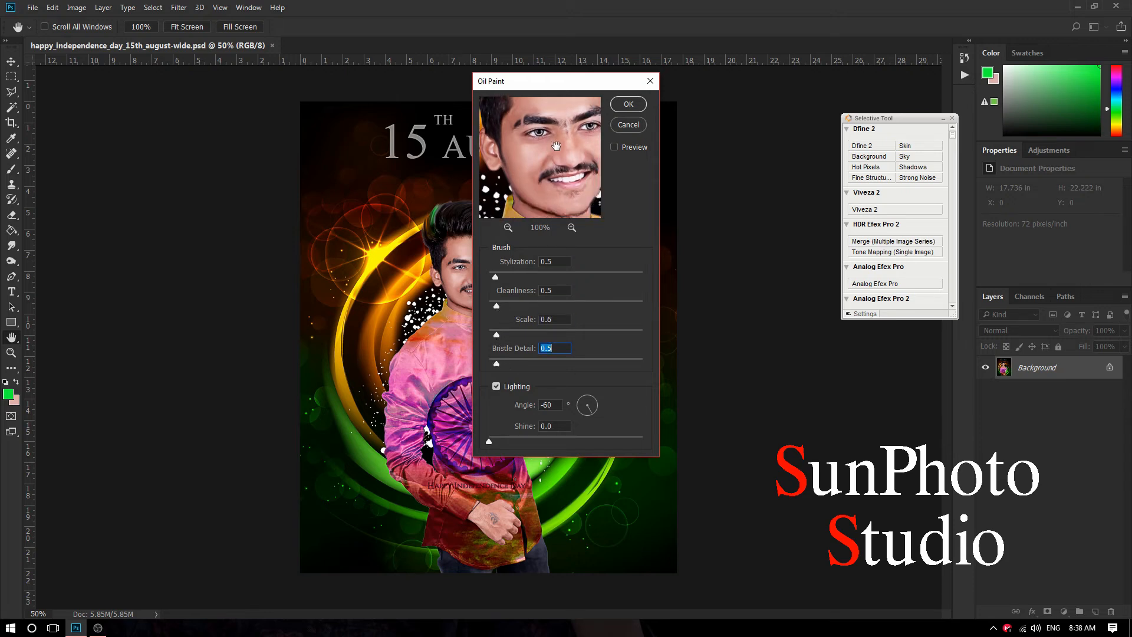
pyautogui.click(628, 104)
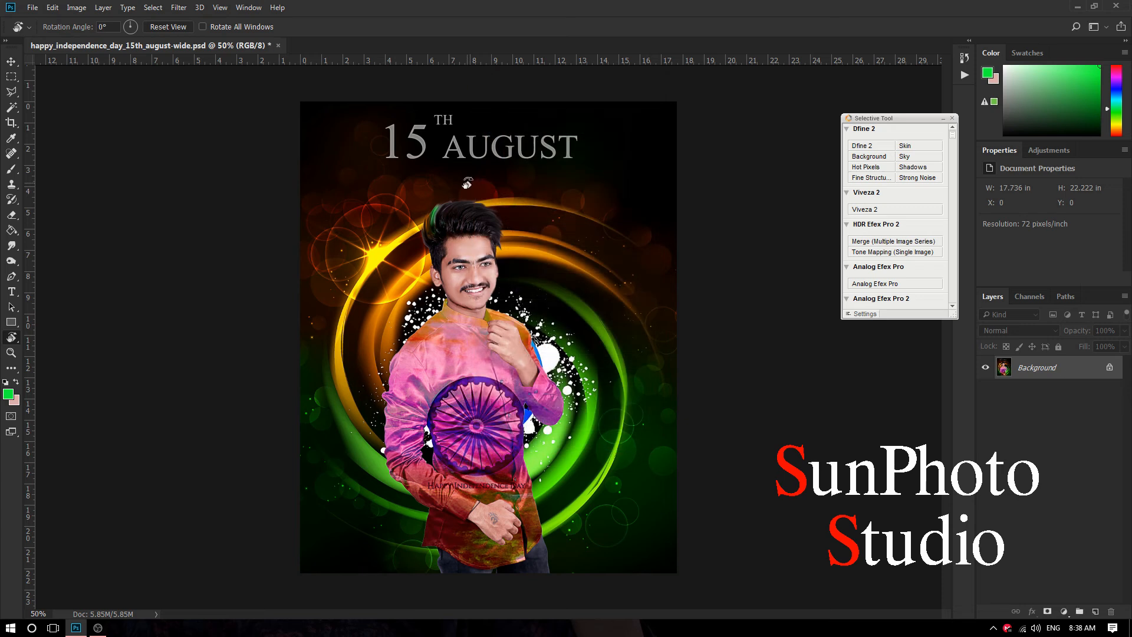
pyautogui.scroll(1, 452, 306)
pyautogui.scroll(4, 452, 306)
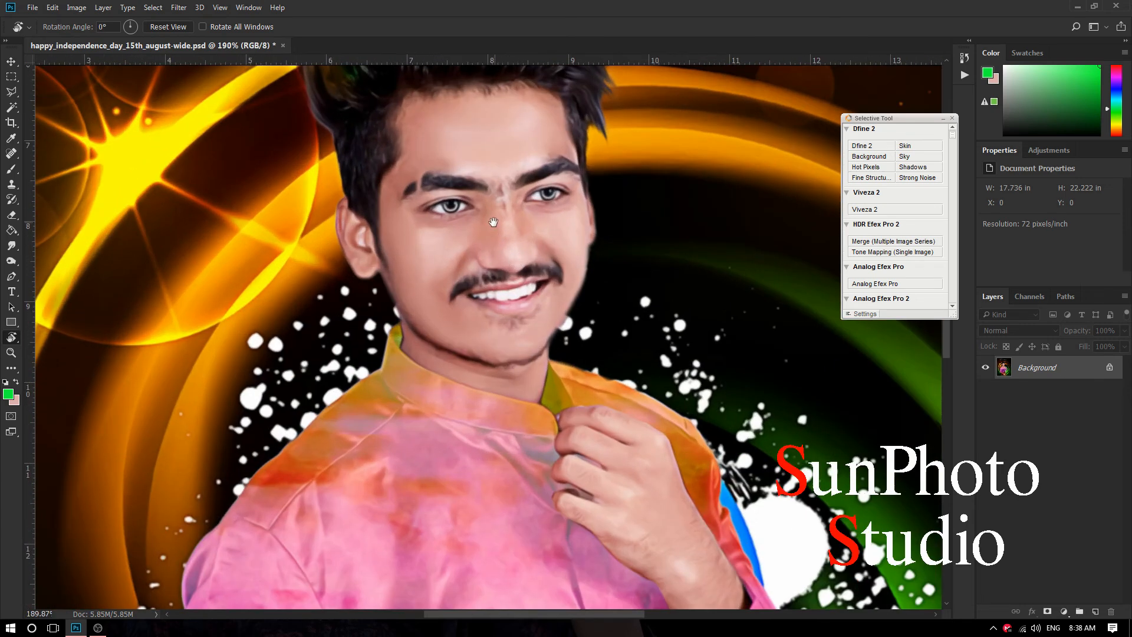
pyautogui.scroll(-5, 492, 222)
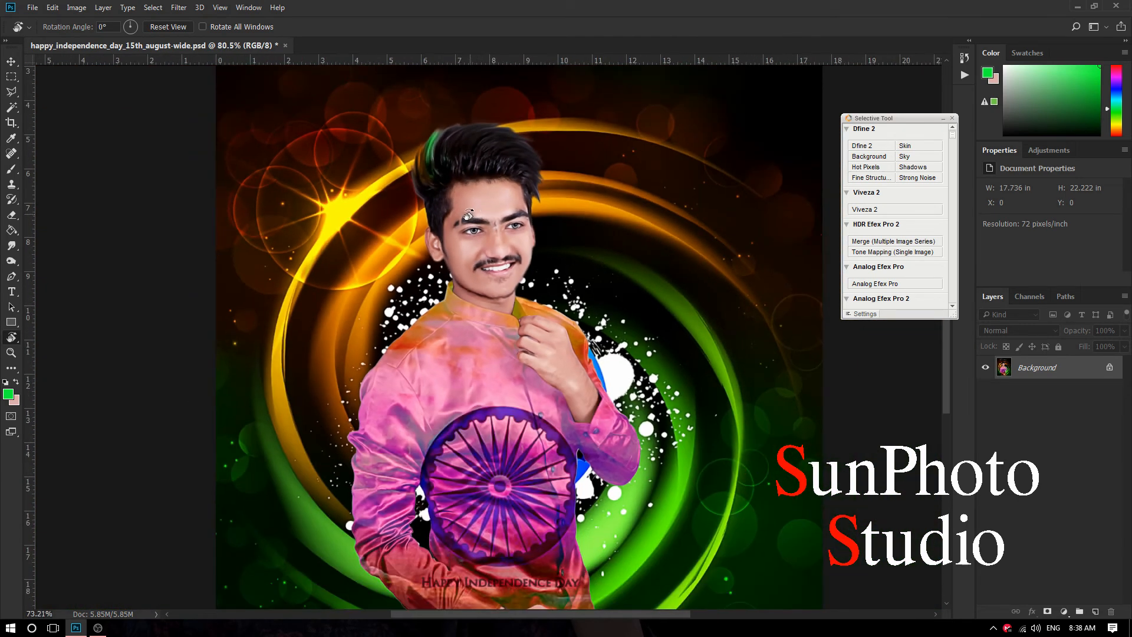
# Step: Duplicate the Background layer and set the foreground colour to a light skin pink, #ffbfb5, sampled from the face
pyautogui.scroll(-1, 469, 216)
pyautogui.moveTo(1061, 373); pyautogui.dragTo(1095, 612)
pyautogui.click(14, 170)
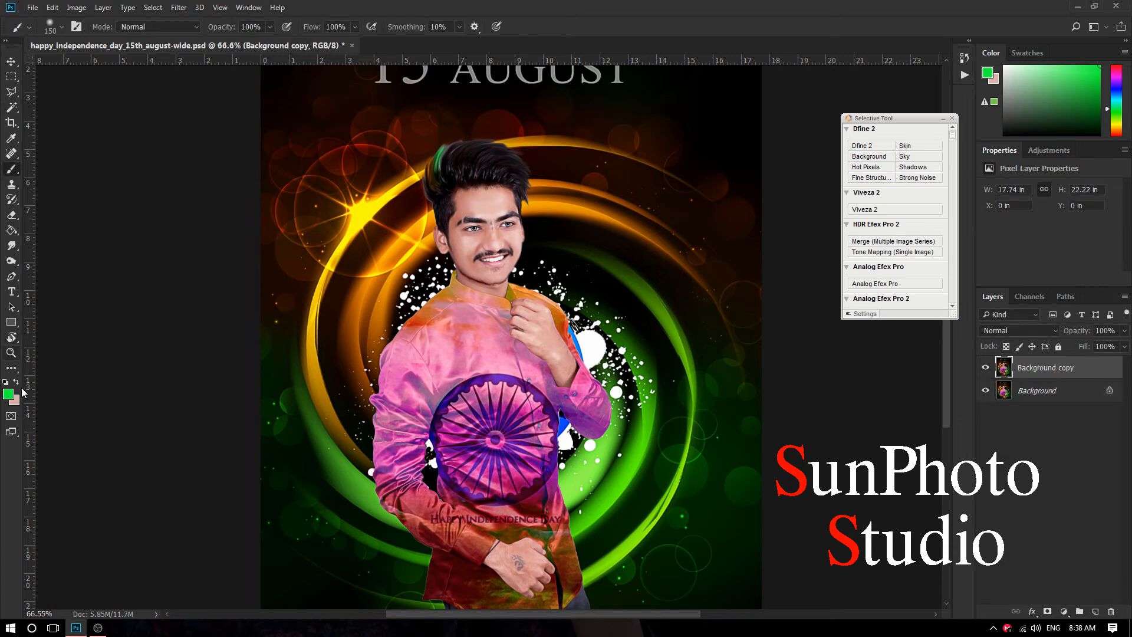
pyautogui.click(9, 394)
pyautogui.click(484, 202)
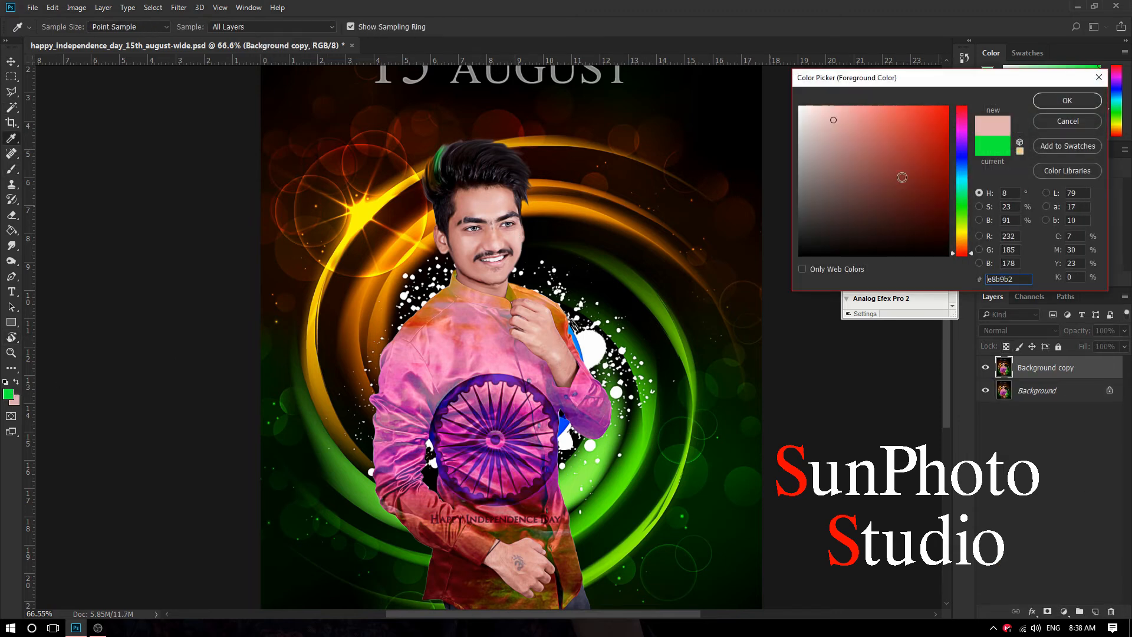
pyautogui.click(835, 106)
pyautogui.click(1067, 101)
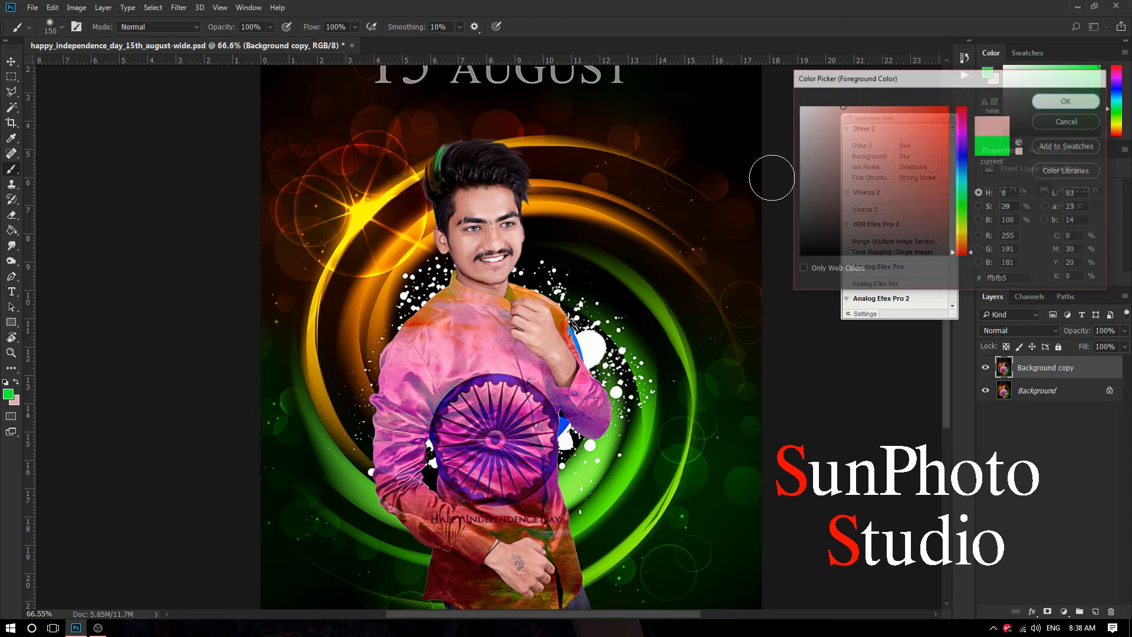
# Step: Smooth the facial skin on the Background copy with the Mixer Brush, reducing its size to 25 px
pyautogui.scroll(2, 490, 161)
pyautogui.rightClick(11, 168)
pyautogui.click(77, 197)
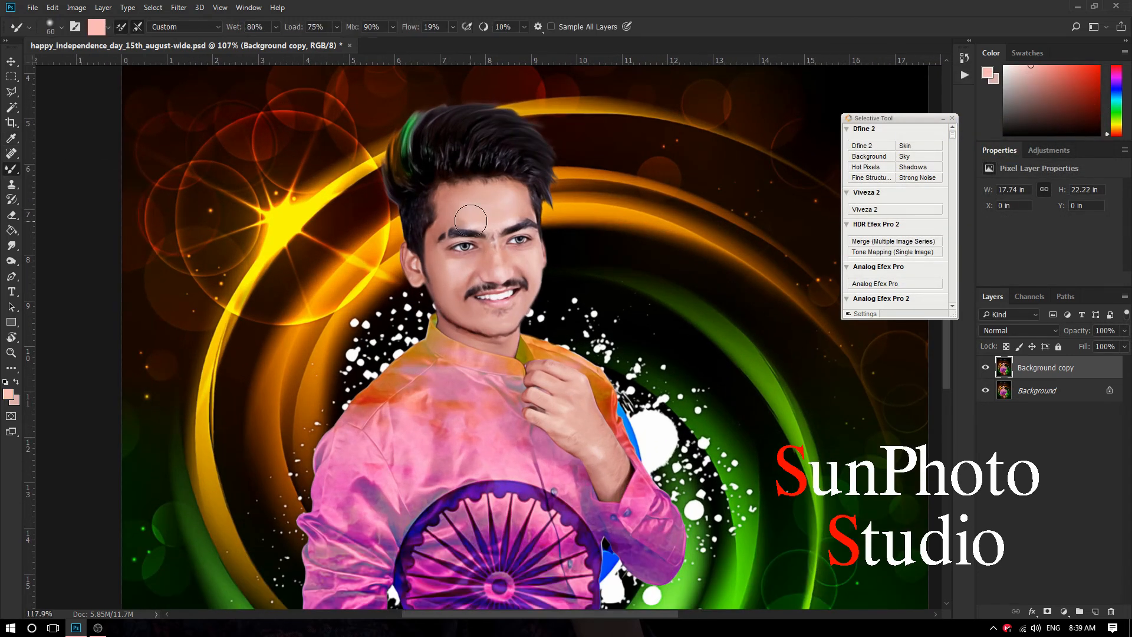
pyautogui.scroll(2, 469, 217)
pyautogui.press('[')
pyautogui.press('[')
pyautogui.press('[')
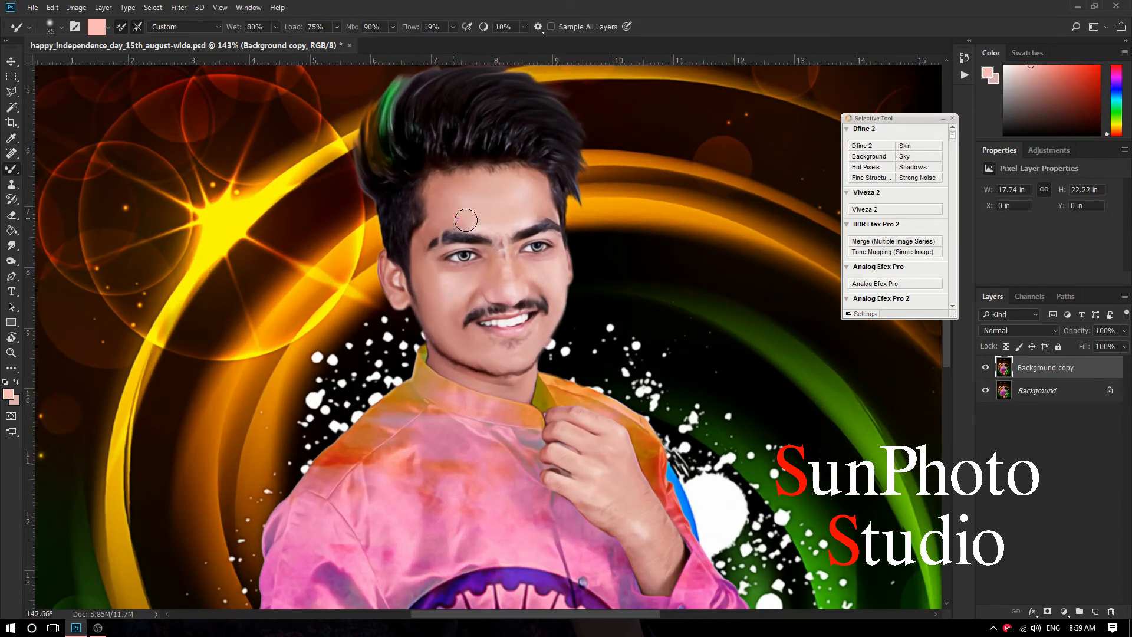
pyautogui.press('[')
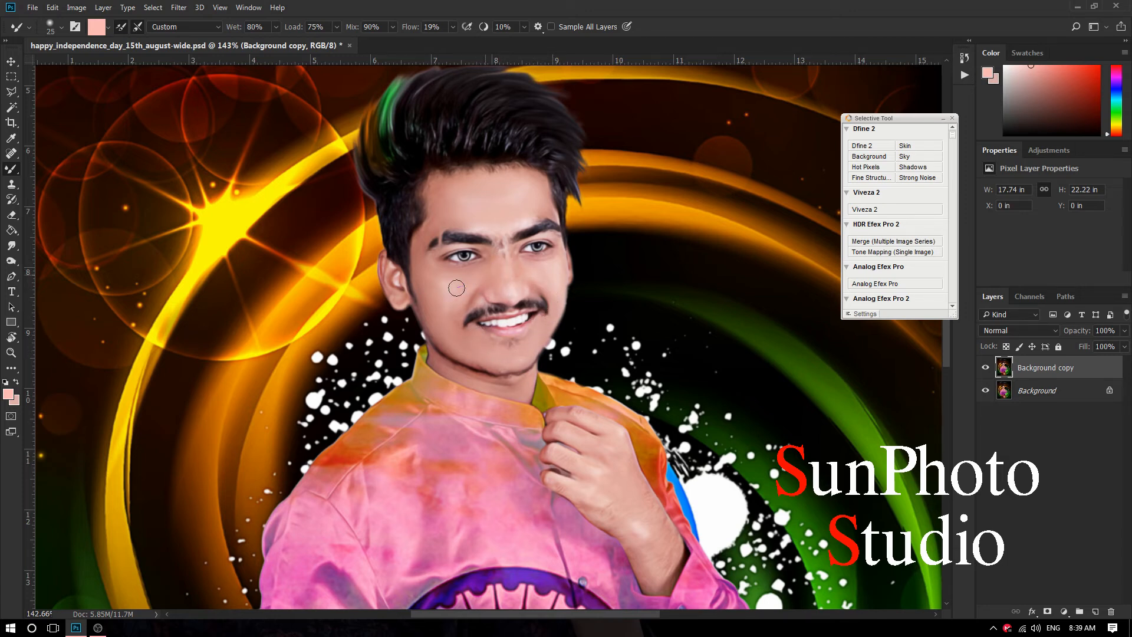
# Step: Open the Background copy in the Camera Raw filter and adjust the basic Exposure and Tint
pyautogui.scroll(-5, 456, 270)
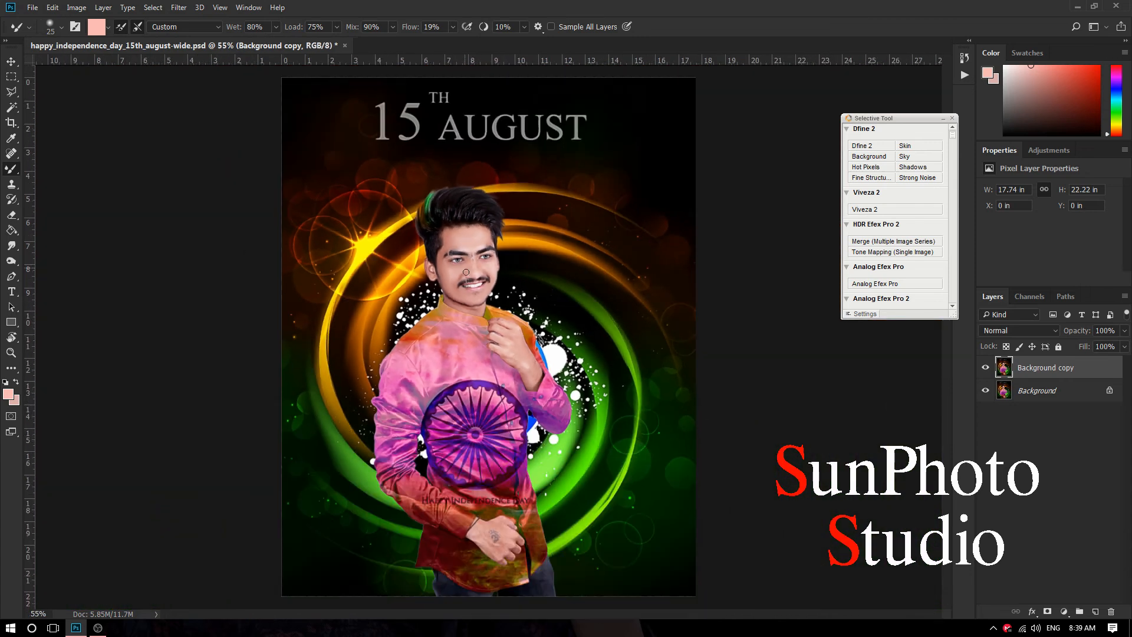
pyautogui.scroll(5, 451, 286)
pyautogui.scroll(-4, 449, 291)
pyautogui.click(178, 7)
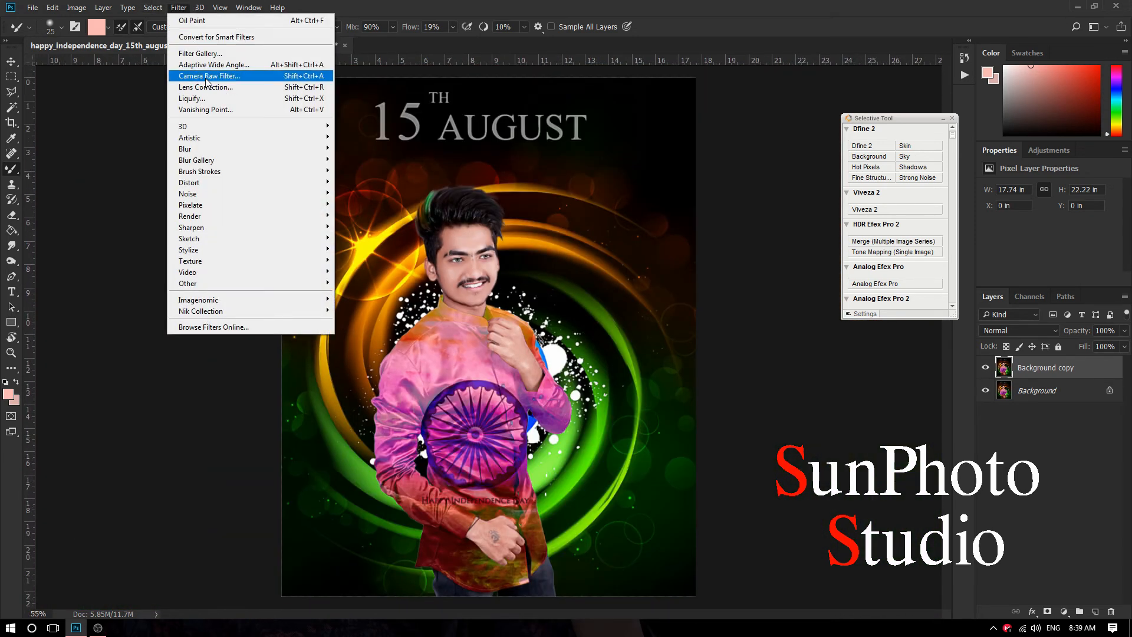
pyautogui.click(236, 75)
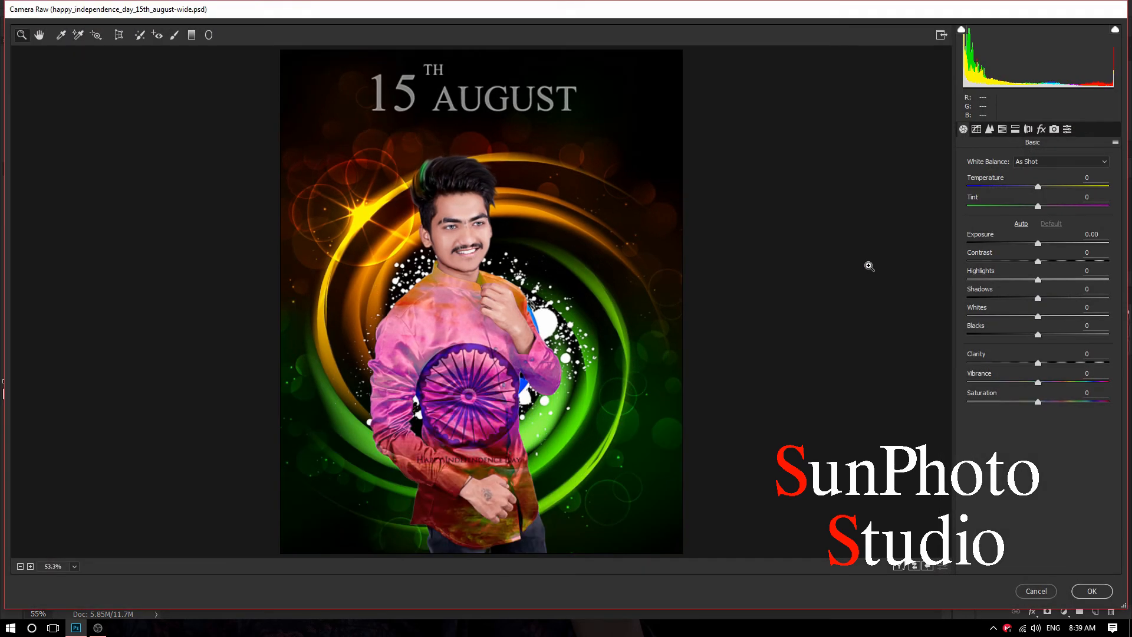
pyautogui.click(1041, 244)
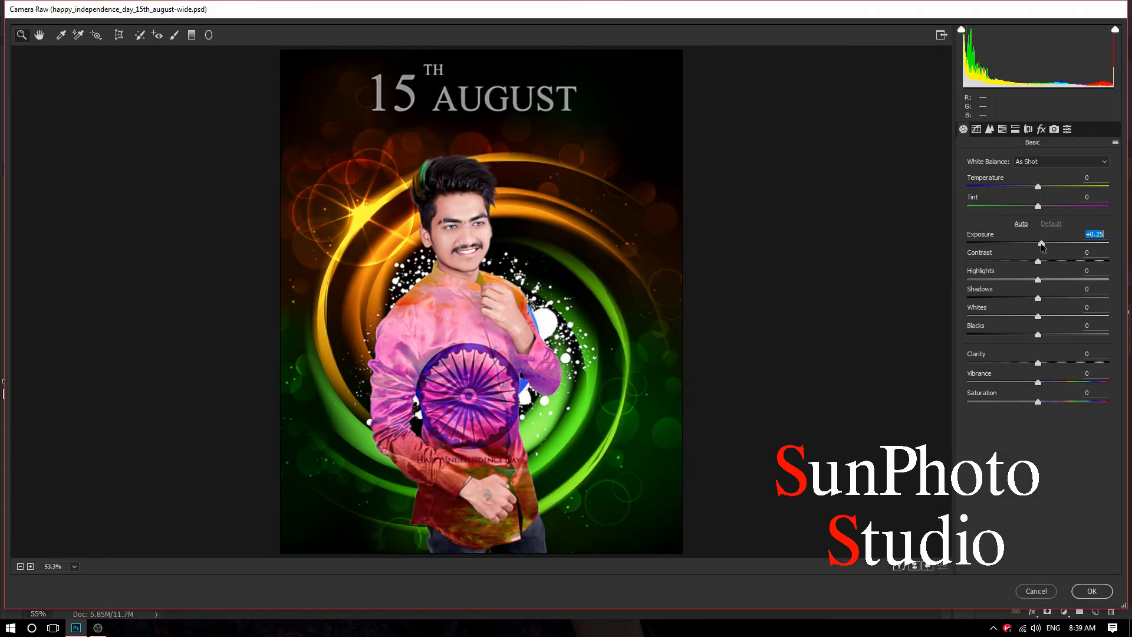
pyautogui.click(1042, 206)
# Step: Raise the HSL saturation of Greens to +98 and Oranges to about +79, and apply the Camera Raw filter
pyautogui.click(1002, 129)
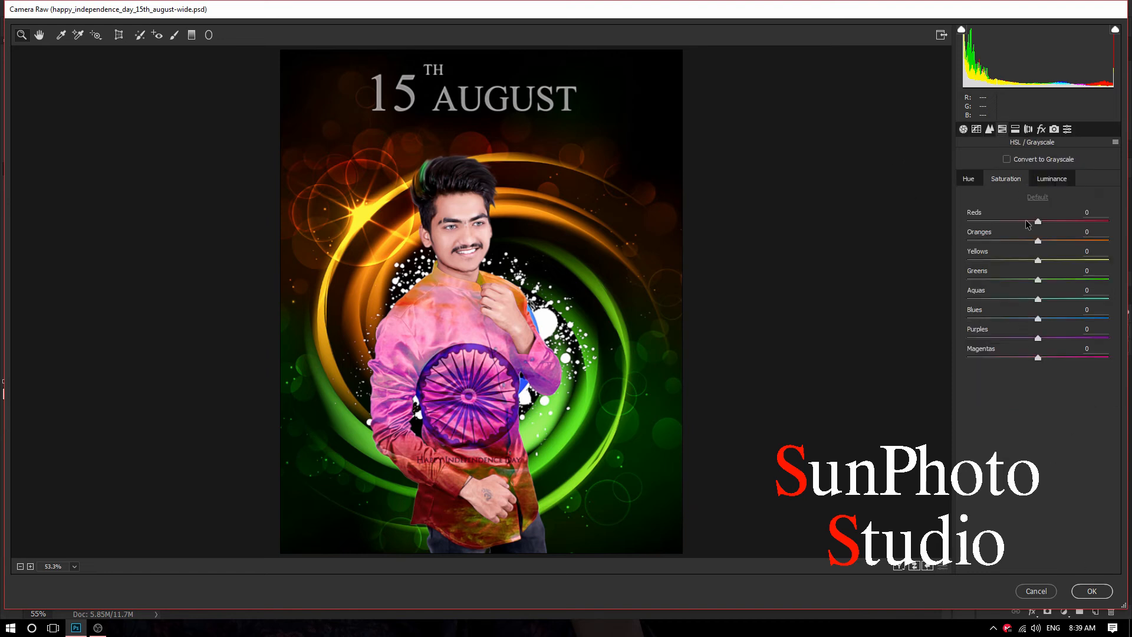
pyautogui.moveTo(1051, 280); pyautogui.dragTo(1117, 282)
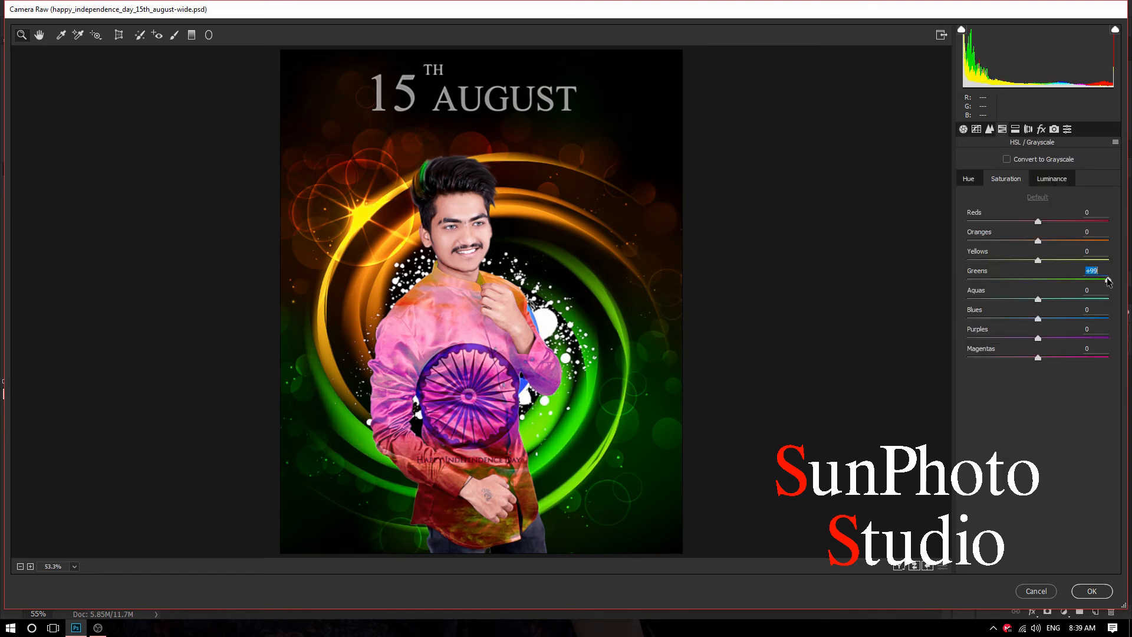
pyautogui.click(1051, 242)
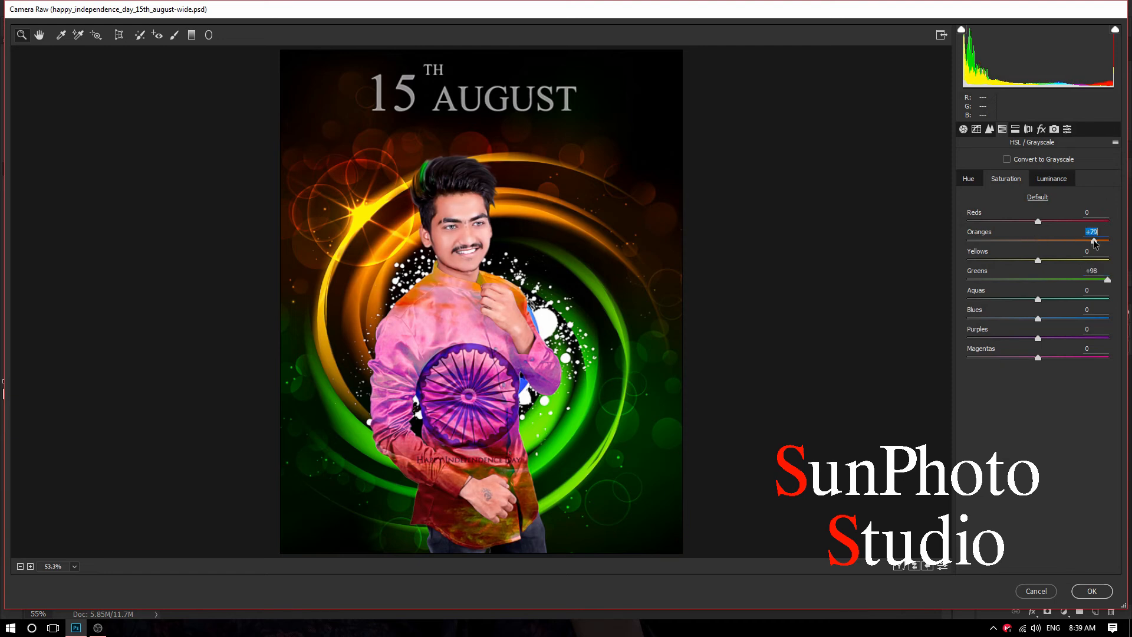
pyautogui.click(1091, 590)
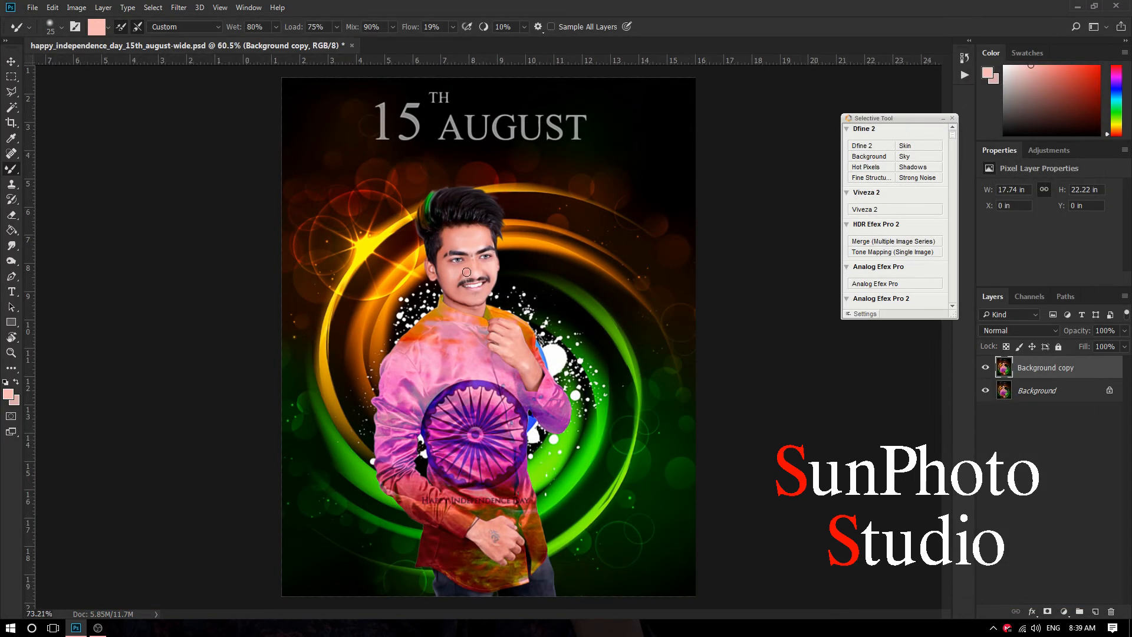
# Step: Erase the oversaturated skin on the face of the Background copy with a soft eraser enlarged to 90 px
pyautogui.scroll(3, 413, 153)
pyautogui.click(11, 215)
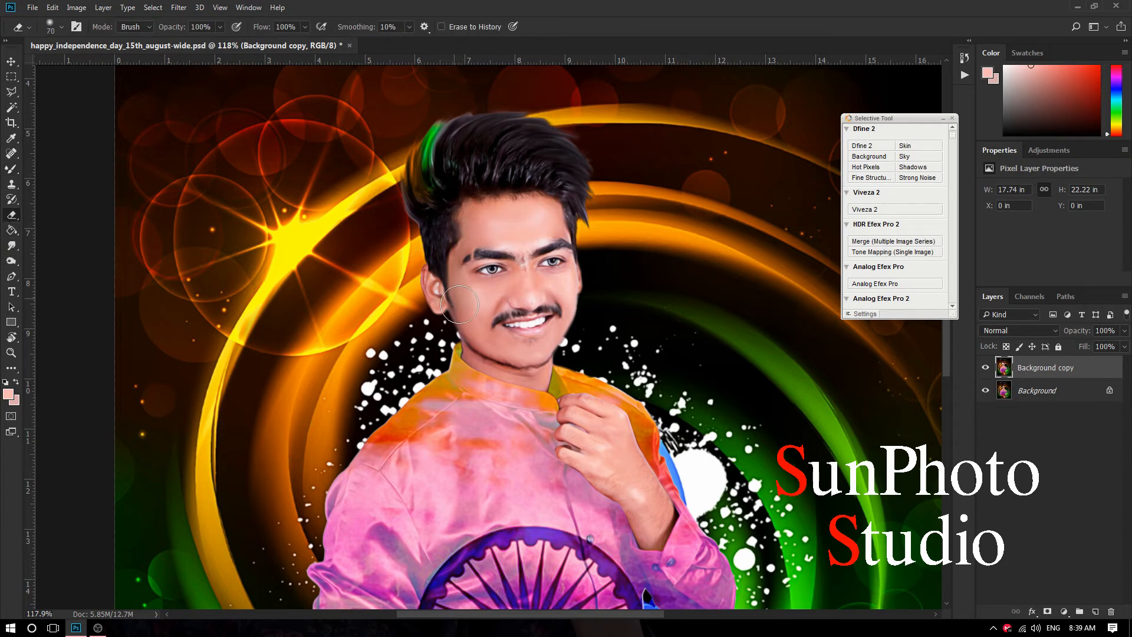
pyautogui.press(']')
pyautogui.press(']')
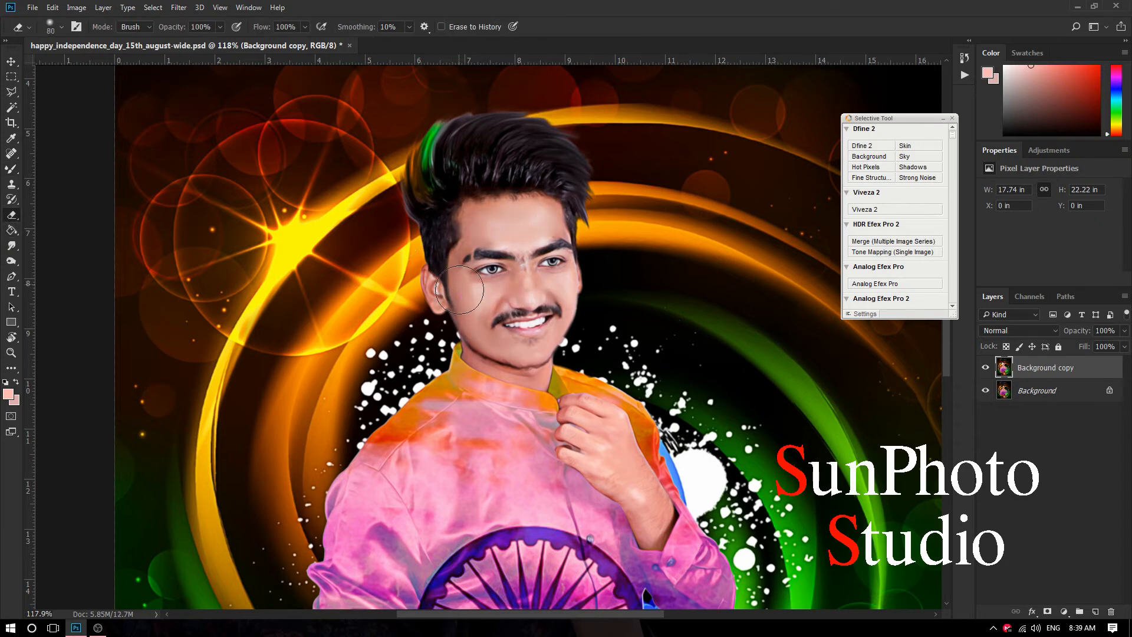
pyautogui.press(']')
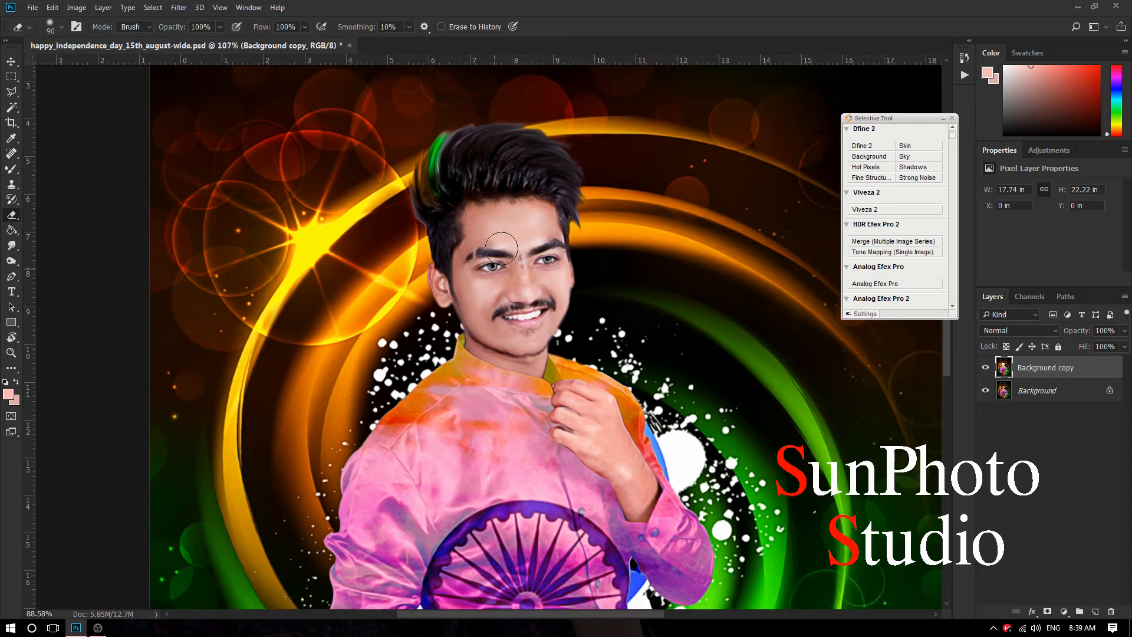
# Step: Merge the Background copy down into the Background layer
pyautogui.hotkey('ctrl', '-')
pyautogui.hotkey('ctrl', '-')
pyautogui.hotkey('ctrl', '-')
pyautogui.rightClick(1039, 368)
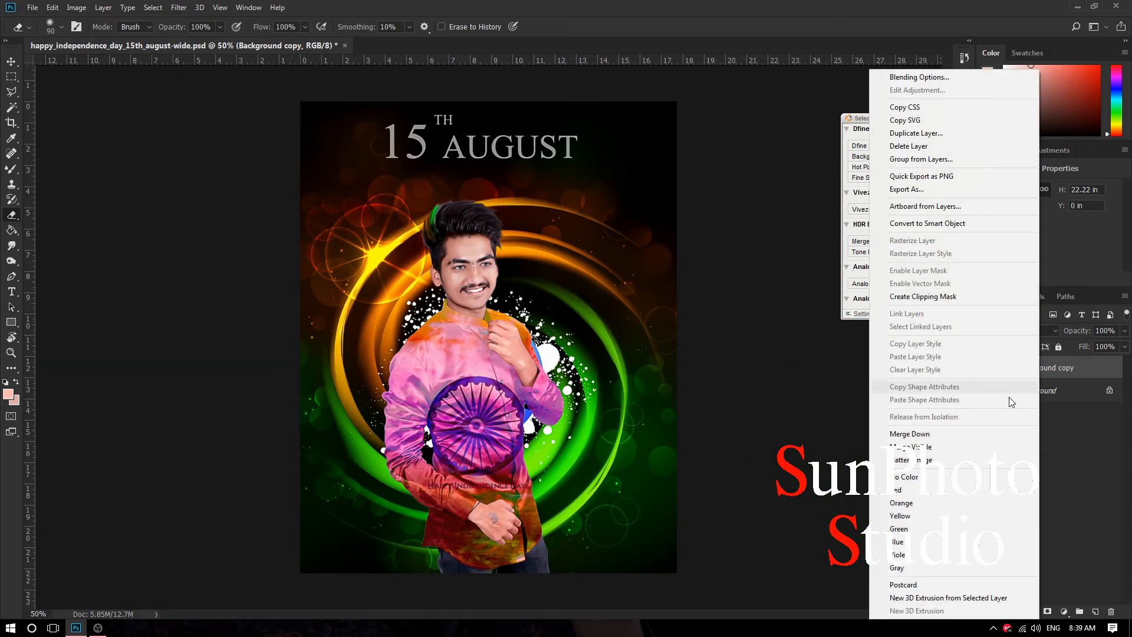
pyautogui.click(938, 434)
# Step: Choose the Smudge tool and load the brush from the Smooth Skin Smudge Brush folder
pyautogui.scroll(5, 457, 257)
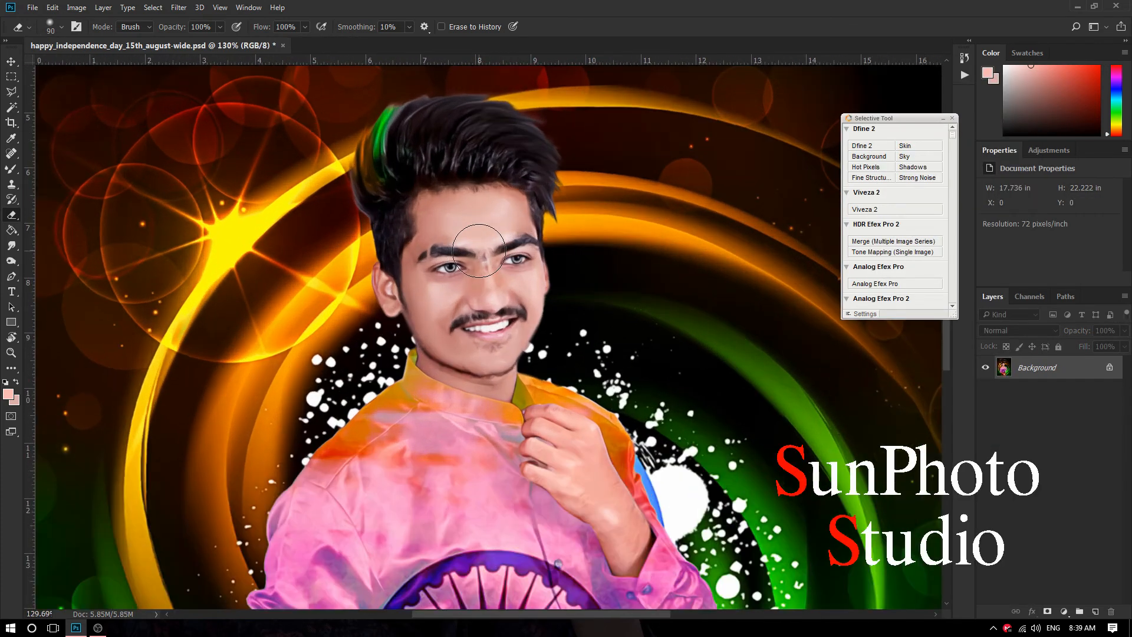
pyautogui.click(11, 247)
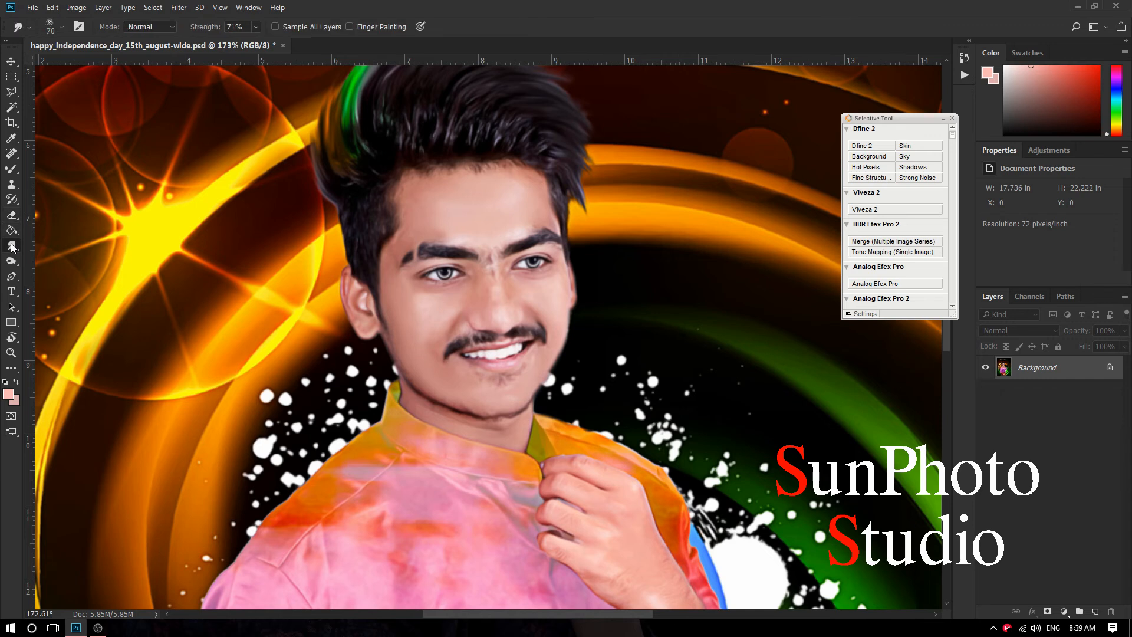
pyautogui.click(48, 271)
pyautogui.rightClick(407, 227)
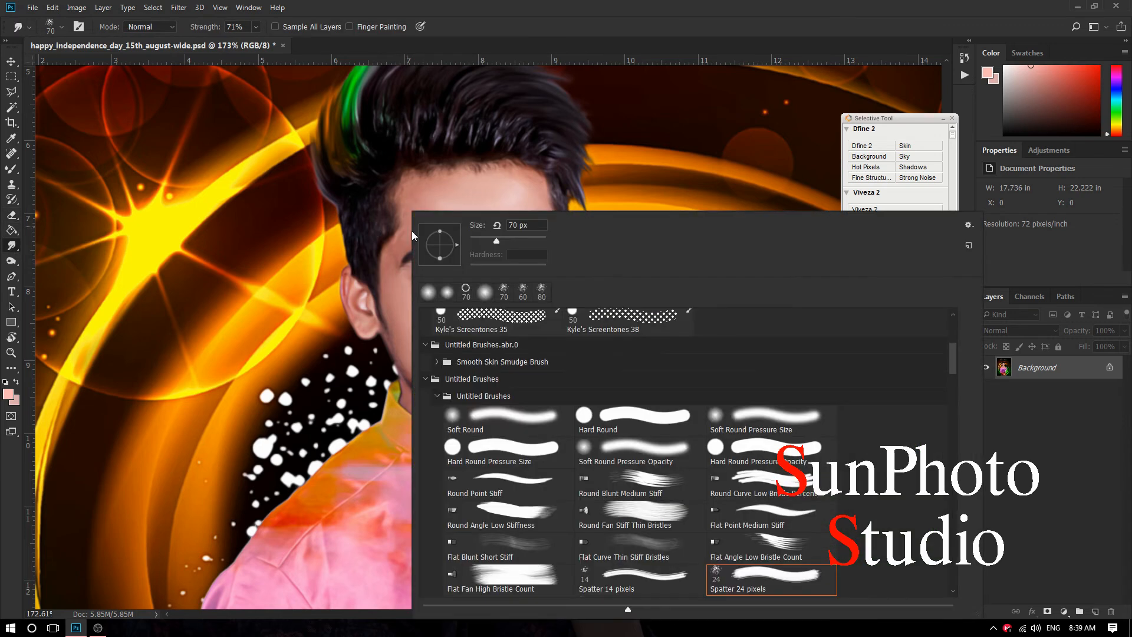
pyautogui.scroll(5, 603, 446)
pyautogui.scroll(5, 602, 447)
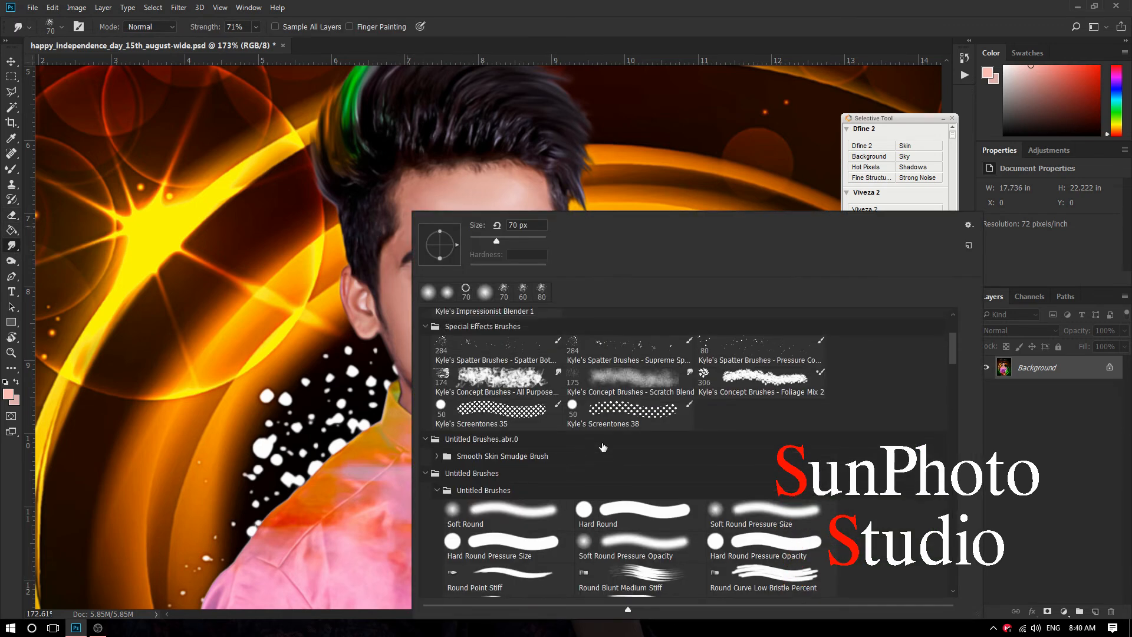
pyautogui.scroll(-5, 610, 438)
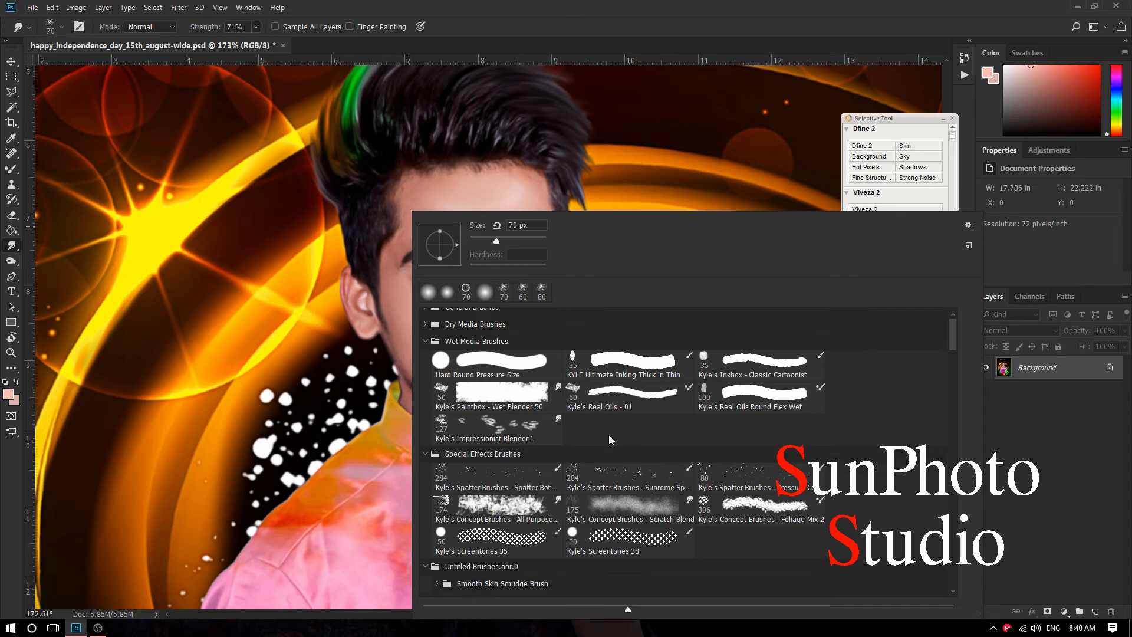
pyautogui.scroll(-4, 610, 438)
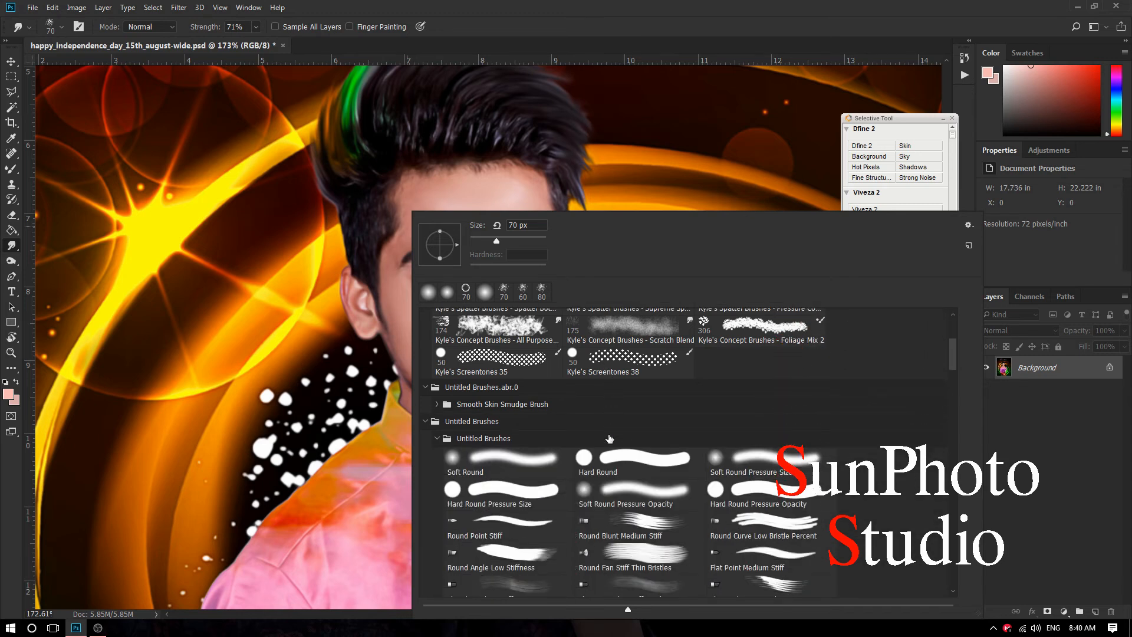
pyautogui.scroll(-3, 609, 438)
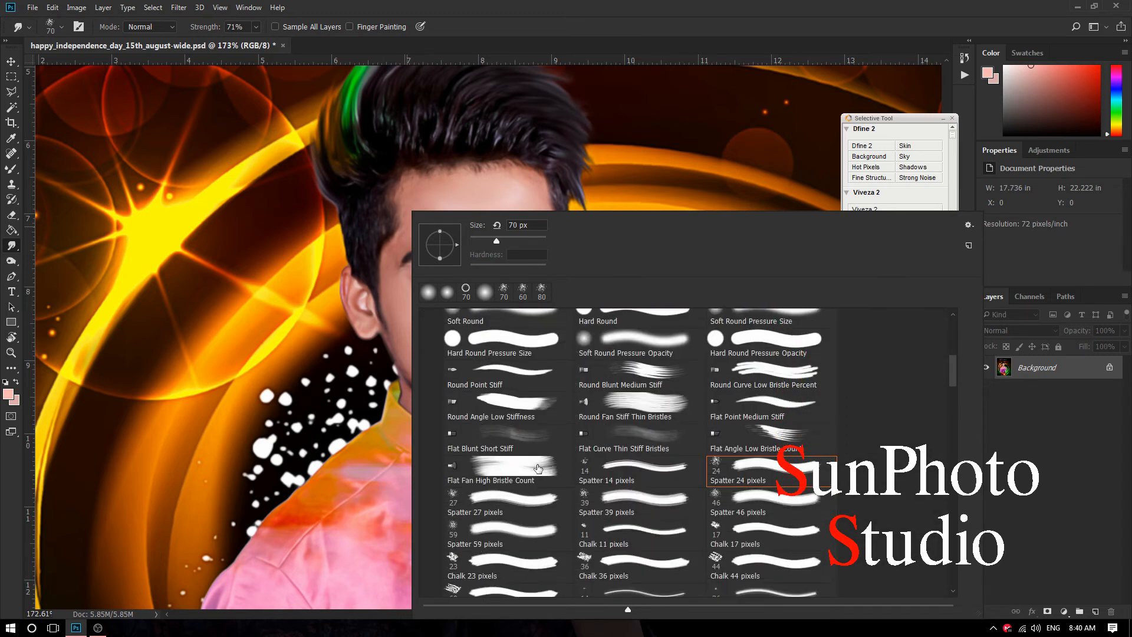
pyautogui.scroll(4, 539, 463)
pyautogui.scroll(1, 547, 370)
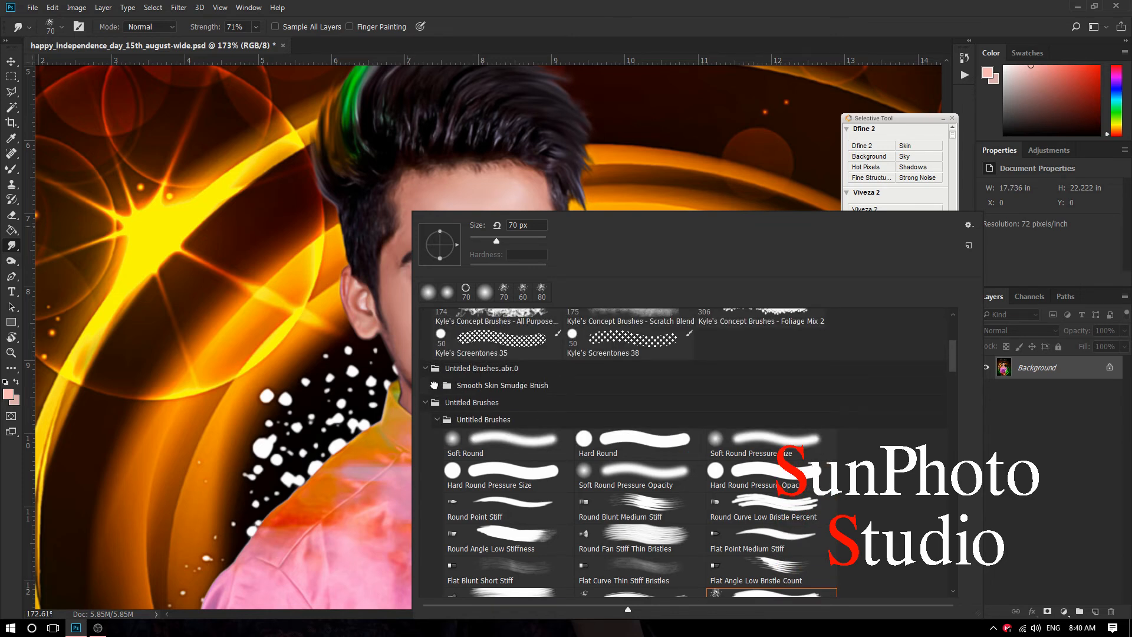
pyautogui.click(437, 386)
pyautogui.doubleClick(501, 412)
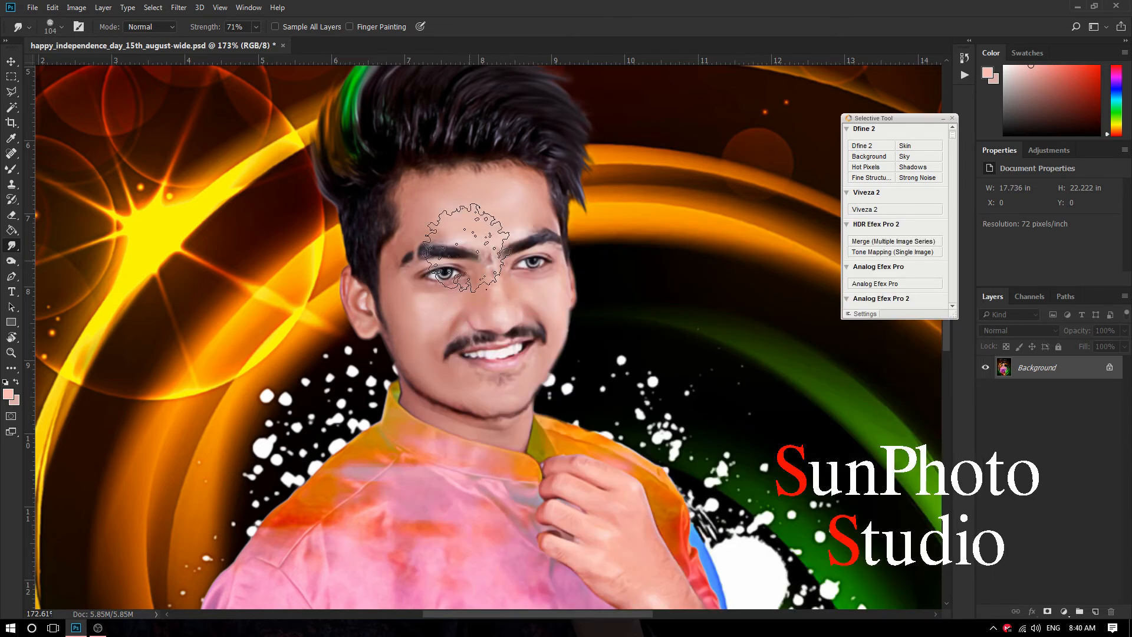
# Step: Reduce the smudge brush to about 30 px, set its strength to 32%, and smooth the forehead skin
pyautogui.scroll(3, 436, 115)
pyautogui.press('[')
pyautogui.press('[')
pyautogui.press('[')
pyautogui.press('[')
pyautogui.press('[')
pyautogui.press('[')
pyautogui.press('[')
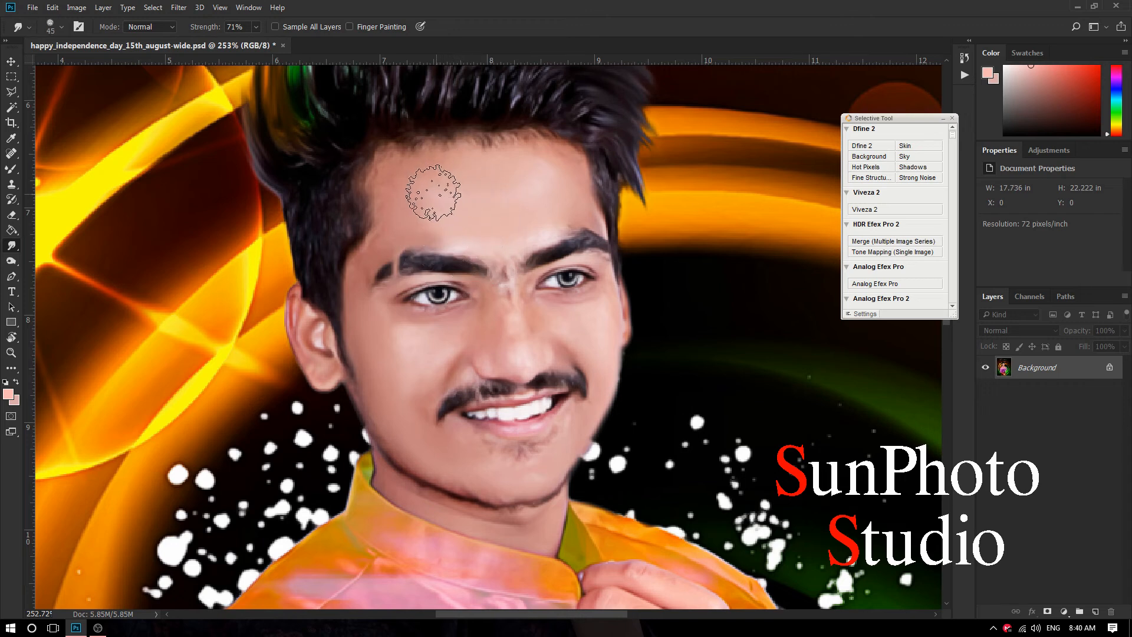
pyautogui.press('[')
pyautogui.moveTo(213, 30); pyautogui.dragTo(210, 31)
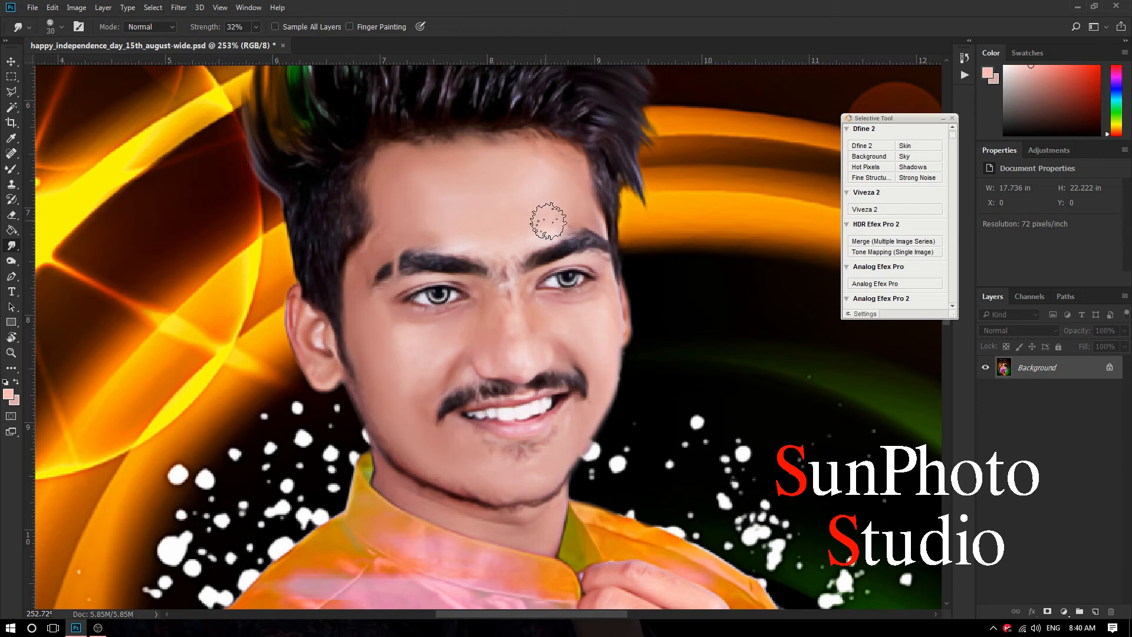
# Step: Smudge the skin around the nose, cheeks and mouth smooth with a 15 to 20 px brush
pyautogui.press('[')
pyautogui.press(']')
pyautogui.press('[')
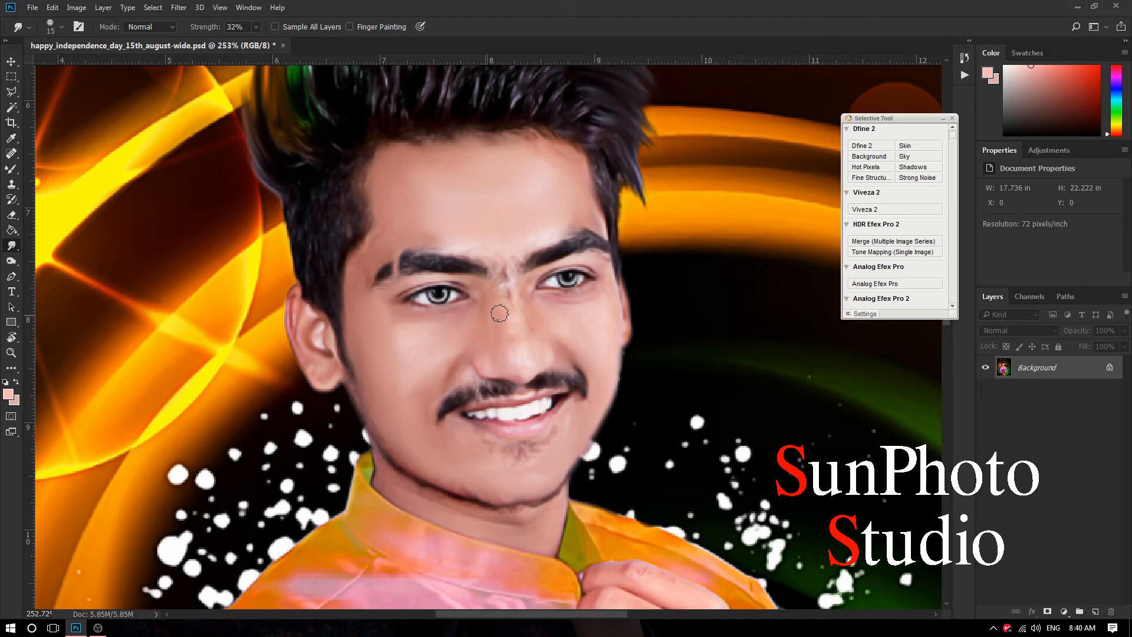
pyautogui.press('[')
pyautogui.press(']')
pyautogui.press(']')
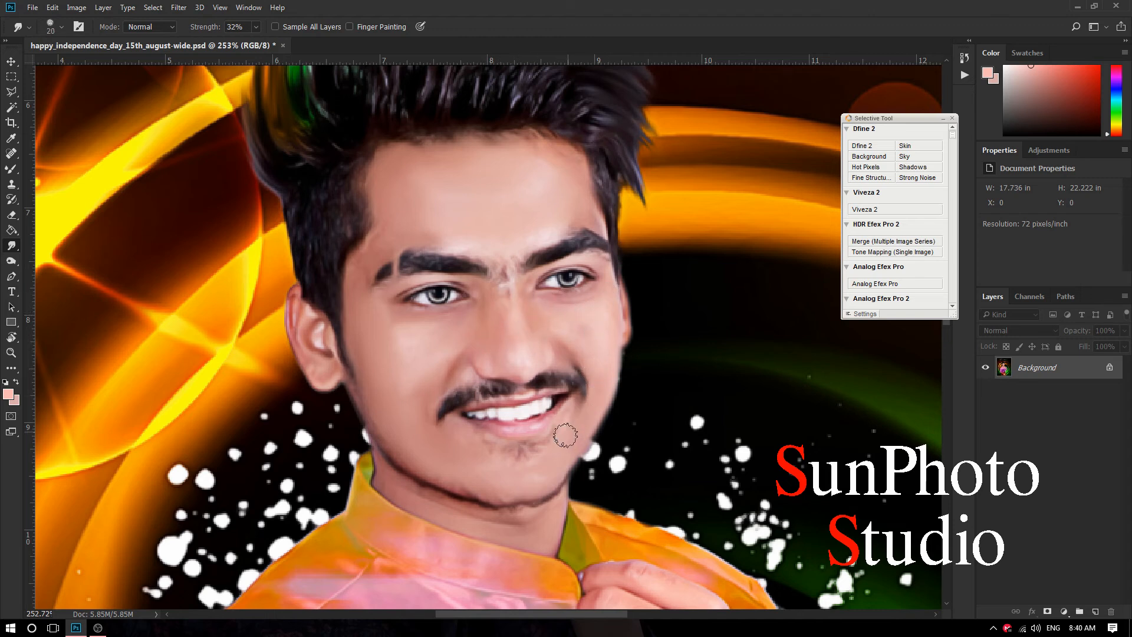
# Step: Smooth the remaining skin on the lower face with the Smudge tool, varying the brush size for small areas
pyautogui.press('[')
pyautogui.press(']')
pyautogui.press(']')
pyautogui.press('[')
pyautogui.press('[')
pyautogui.scroll(-1, 468, 345)
pyautogui.press(']')
pyautogui.press(']')
# Step: Smudge the hair strands above the forehead with a 30 to 35 px brush, and reduce the brush to 25 px
pyautogui.scroll(1, 359, 183)
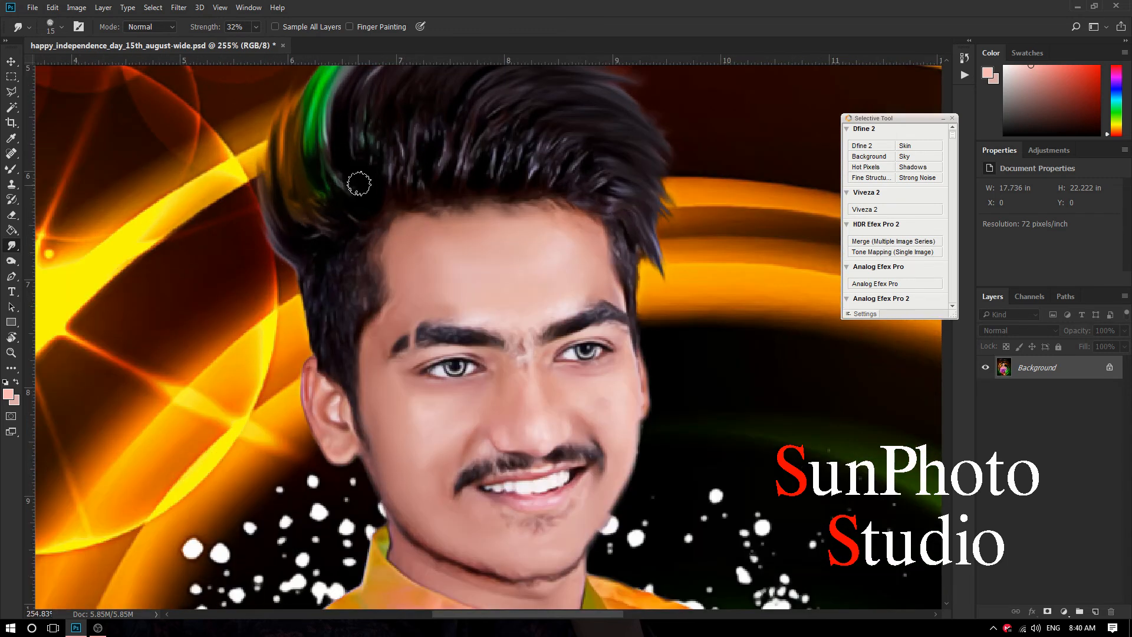
pyautogui.press(']')
pyautogui.press(']')
pyautogui.press(']')
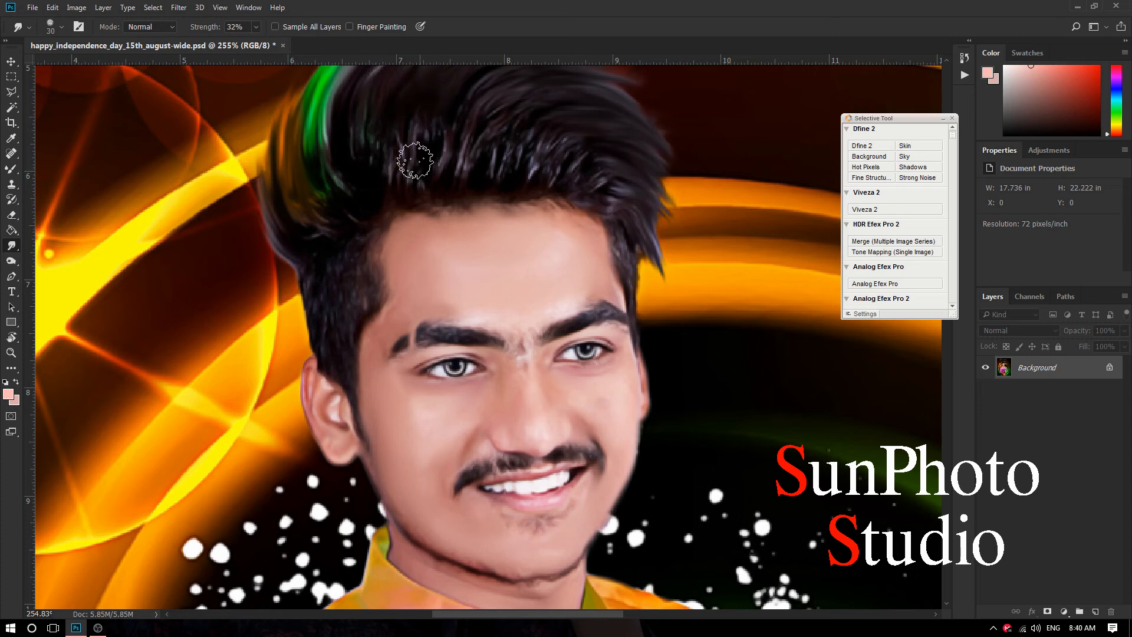
pyautogui.press('[')
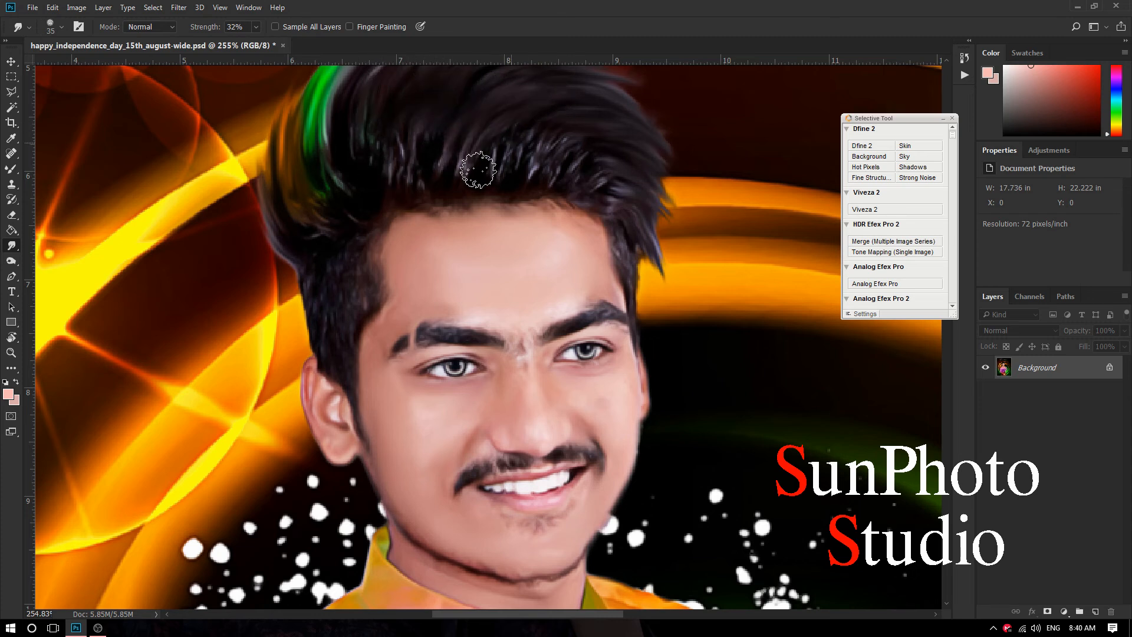
pyautogui.press('[')
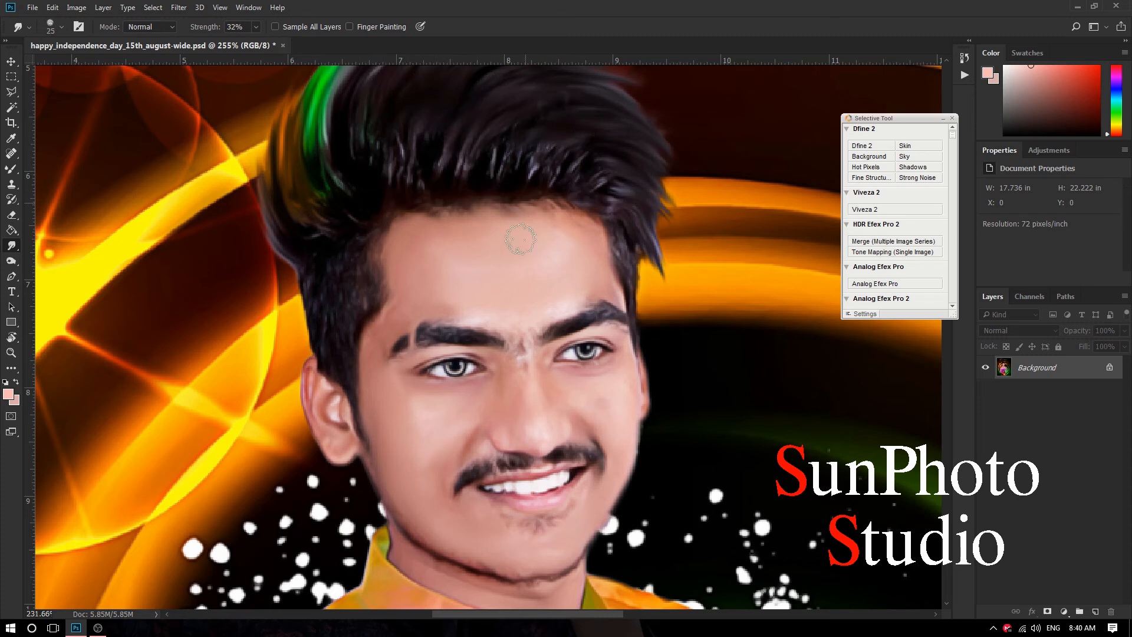
# Step: Add a new empty layer above the retouched Background image
pyautogui.scroll(-3, 523, 234)
pyautogui.scroll(2, 554, 293)
pyautogui.press('[')
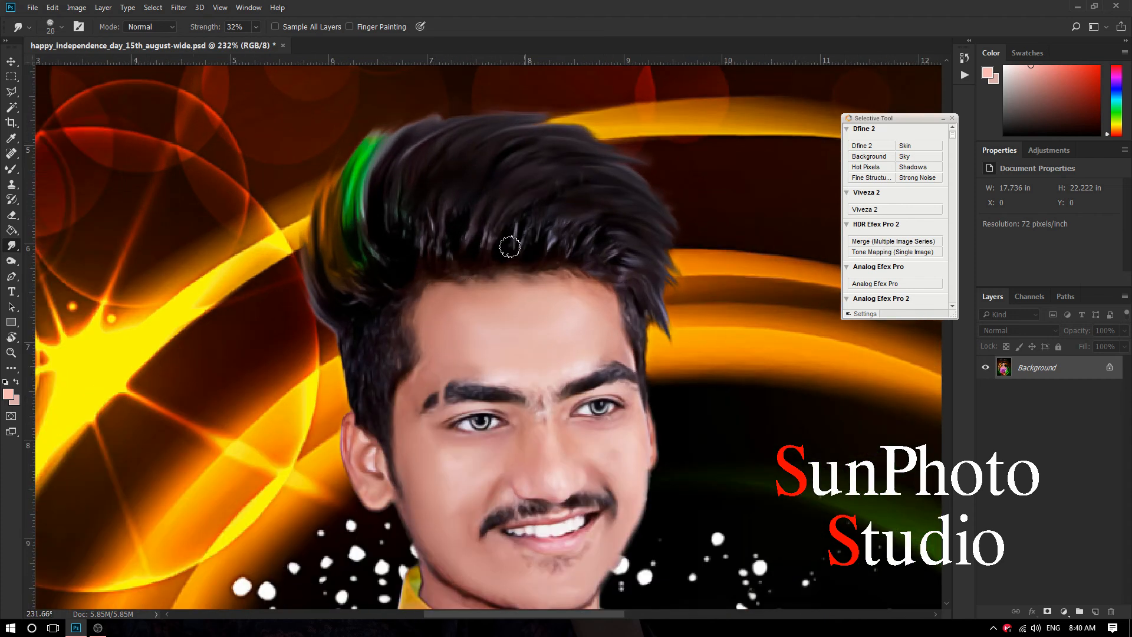
pyautogui.scroll(-4, 534, 192)
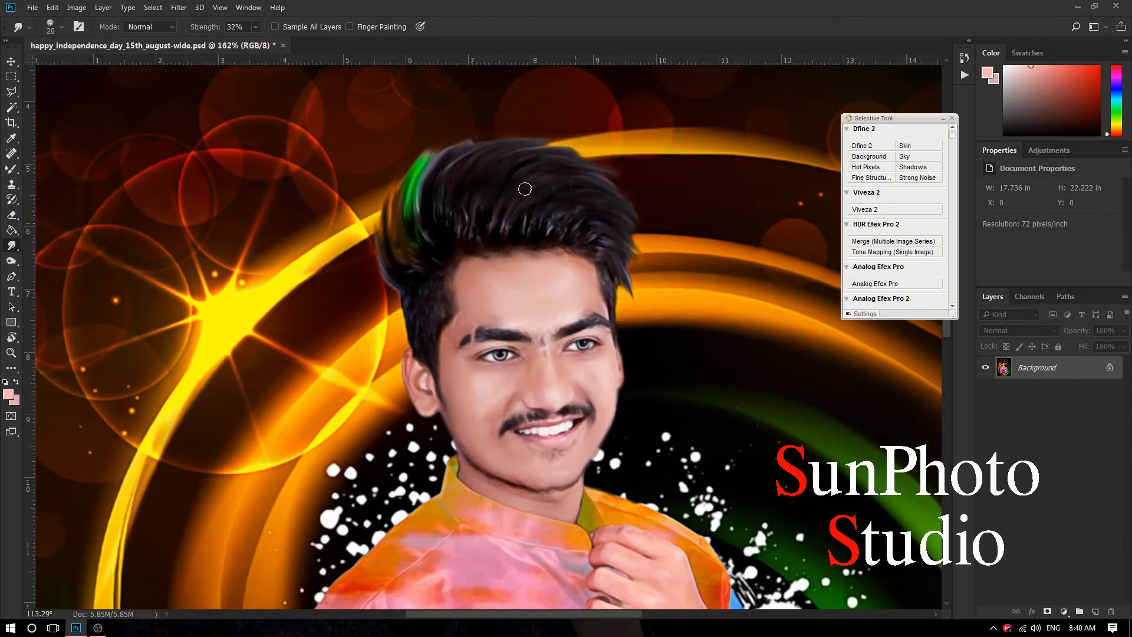
pyautogui.scroll(-3, 463, 208)
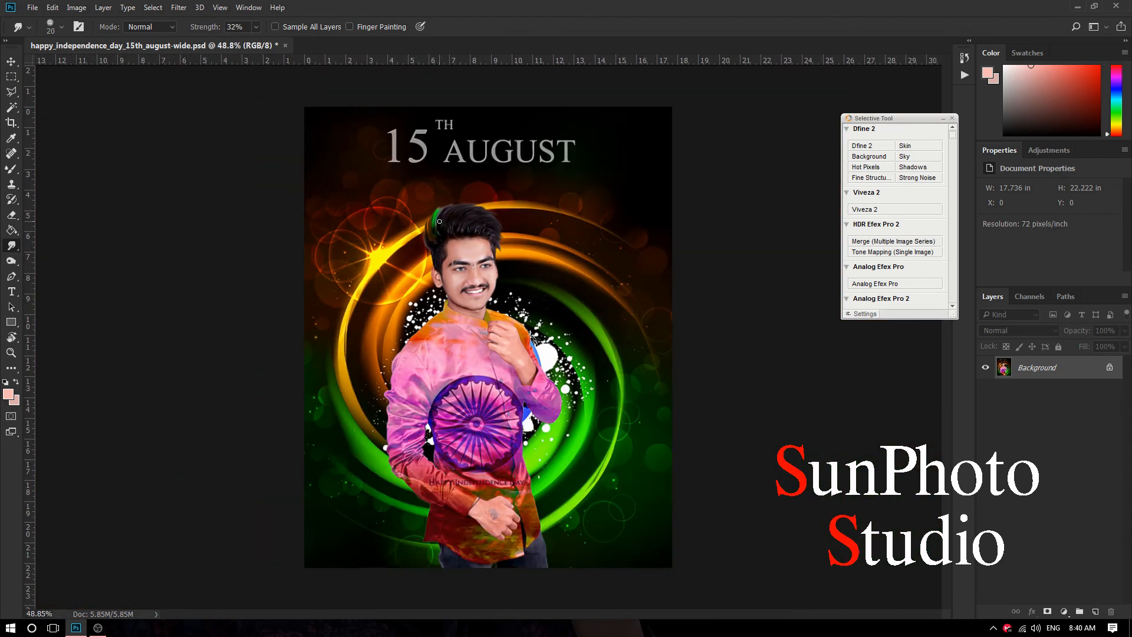
pyautogui.scroll(1, 452, 219)
pyautogui.click(1095, 611)
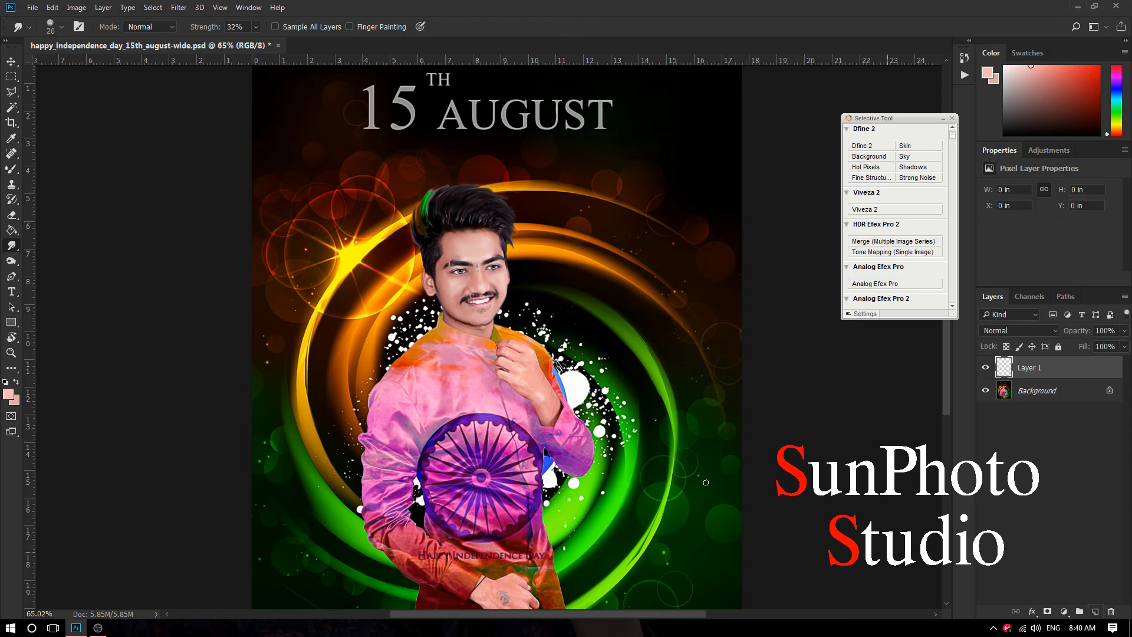
# Step: Switch to the Brush tool and set the foreground colour to a fully saturated orange sampled from the light streaks
pyautogui.click(11, 169)
pyautogui.rightClick(11, 170)
pyautogui.click(59, 171)
pyautogui.click(8, 394)
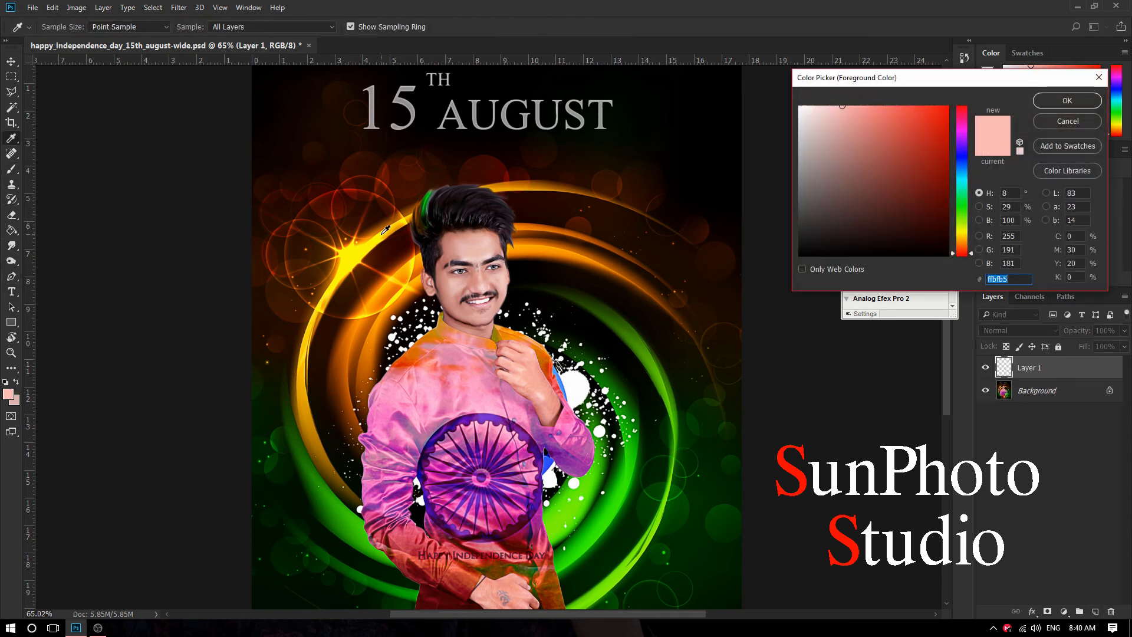
pyautogui.click(385, 230)
pyautogui.click(581, 246)
pyautogui.click(947, 108)
pyautogui.click(1067, 100)
# Step: Paint one soft orange dab over the face on the new layer with a 300 px brush
pyautogui.scroll(2, 548, 254)
pyautogui.press(']')
pyautogui.press(']')
pyautogui.press(']')
pyautogui.click(442, 282)
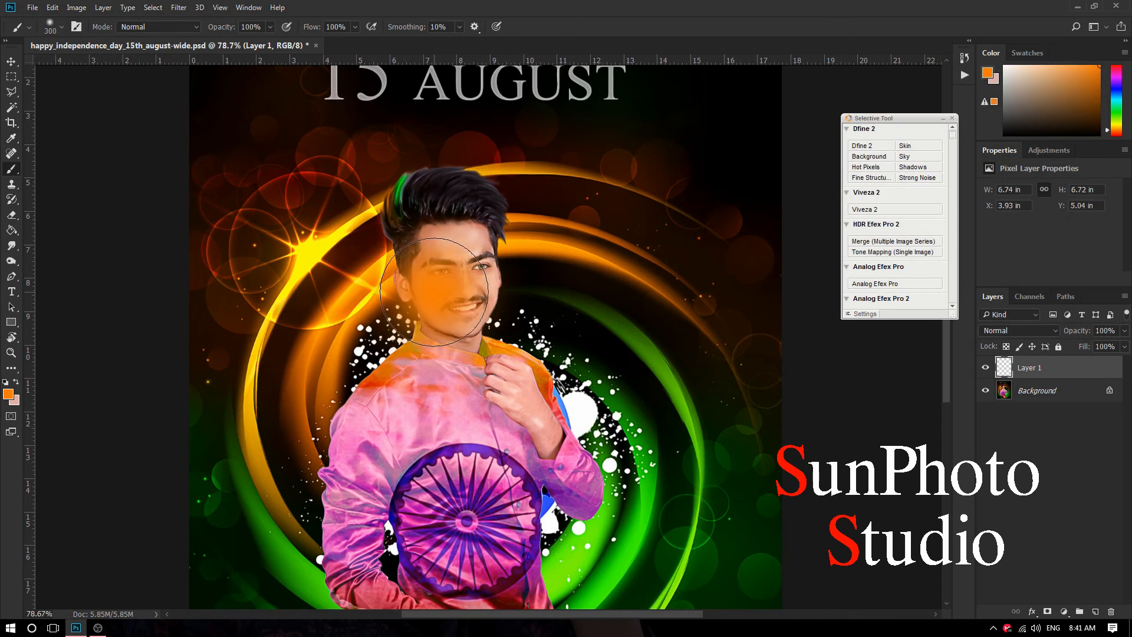
# Step: Try Multiply and Color Dodge on the orange glow layer, settle on Multiply, and set its opacity to 43%
pyautogui.click(1010, 330)
pyautogui.click(998, 377)
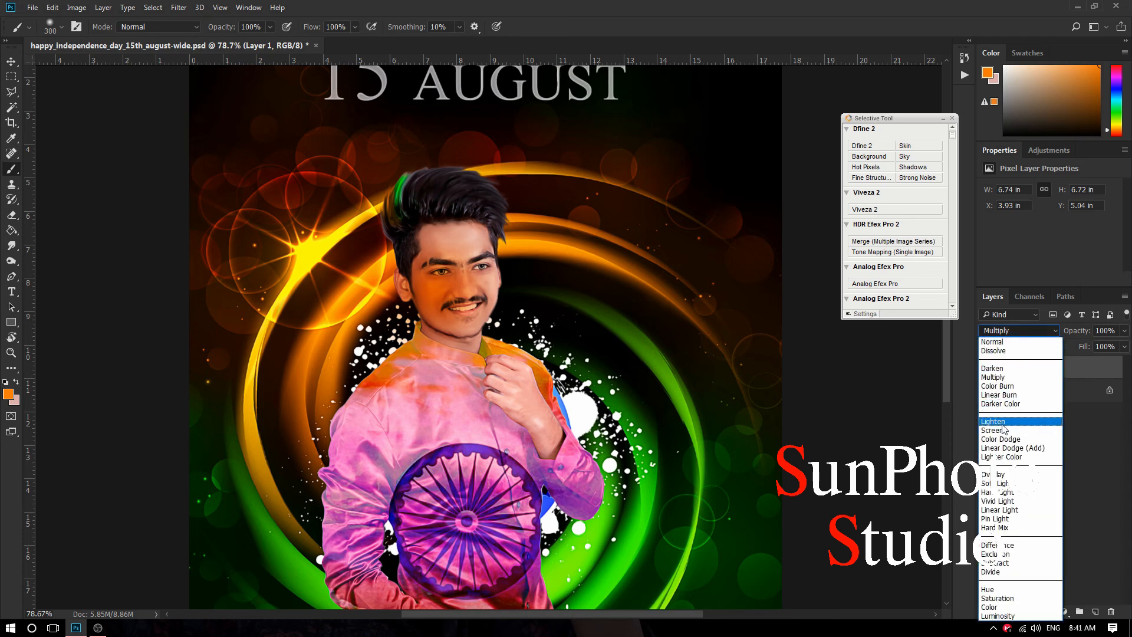
pyautogui.click(1002, 439)
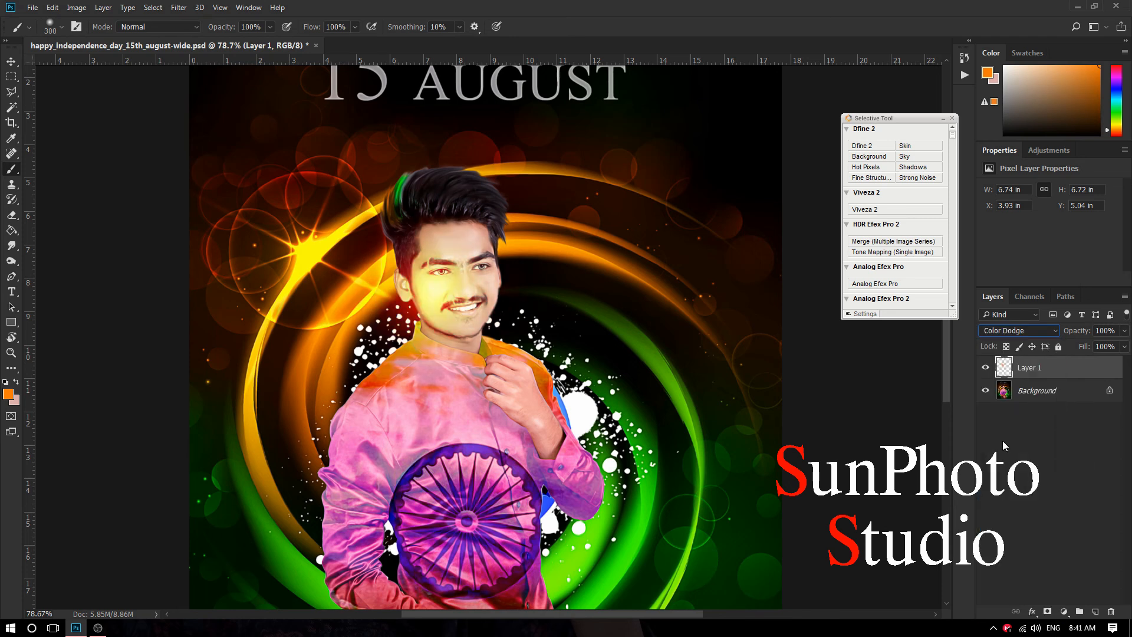
pyautogui.click(1011, 334)
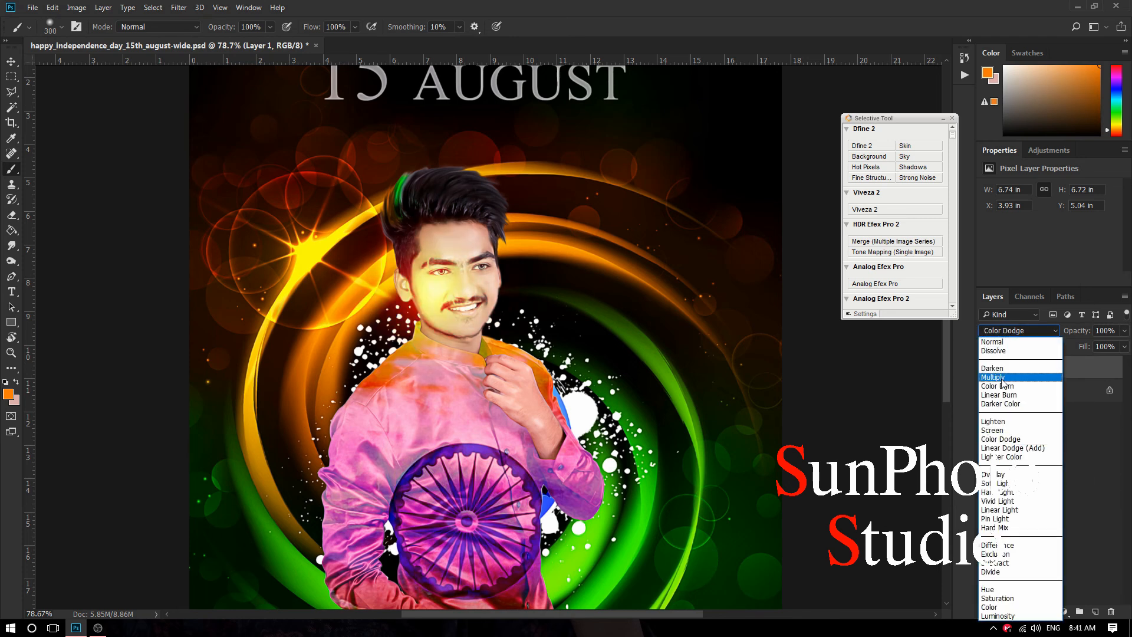
pyautogui.click(1007, 377)
pyautogui.moveTo(1077, 330); pyautogui.dragTo(1052, 345)
# Step: Move the orange glow down toward the neck and place a duplicate of it higher over the face
pyautogui.press('v')
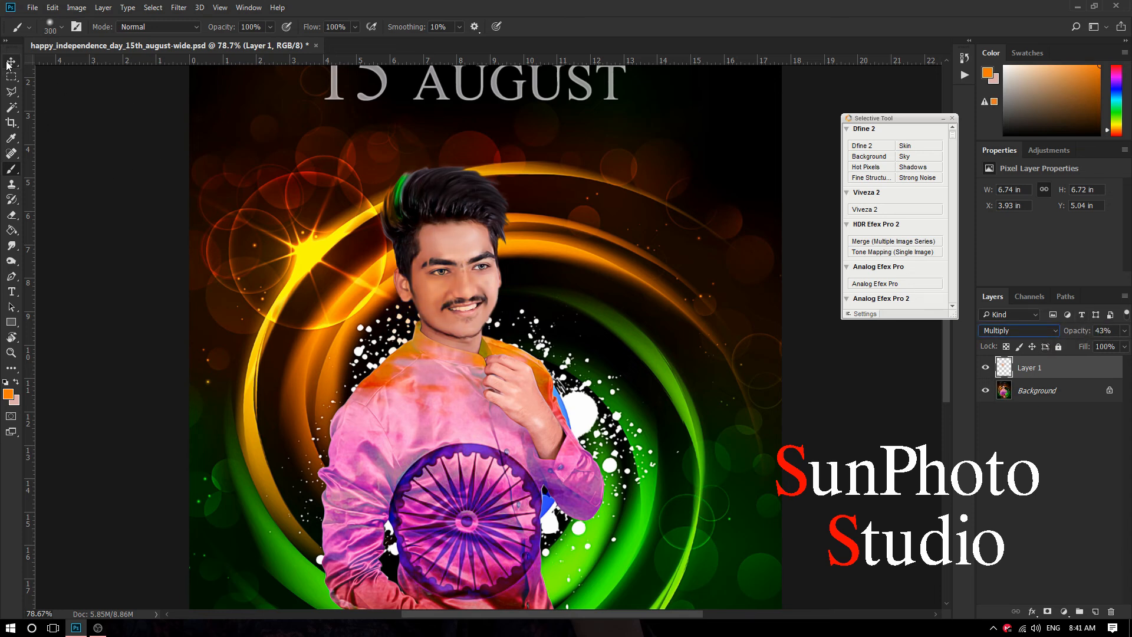
pyautogui.scroll(3, 464, 268)
pyautogui.moveTo(439, 335); pyautogui.dragTo(448, 371)
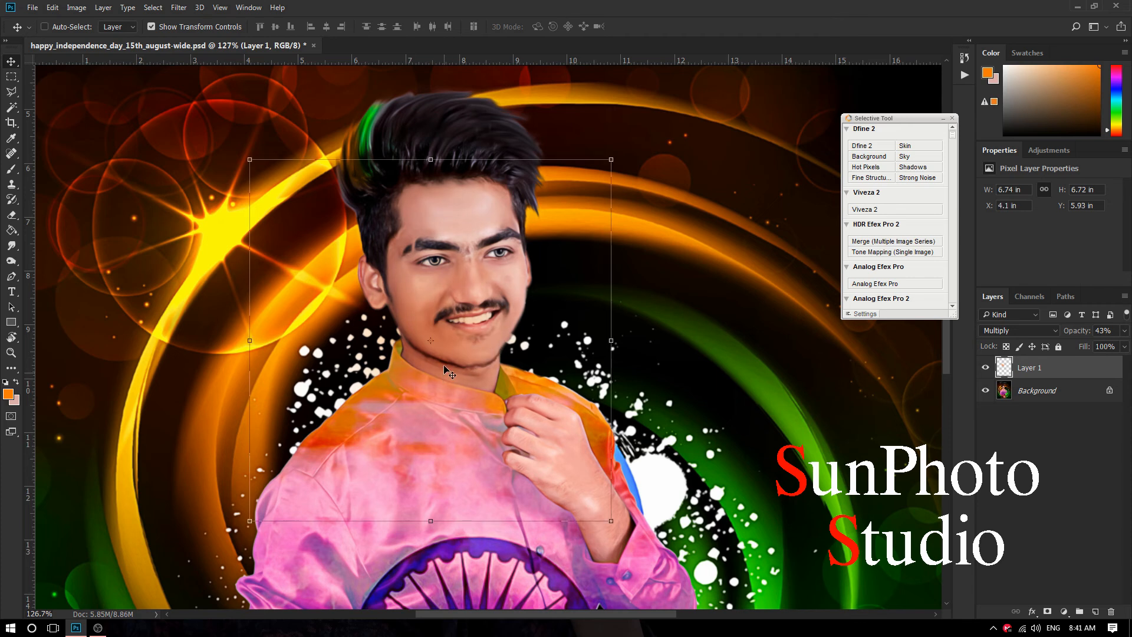
pyautogui.moveTo(520, 393); pyautogui.dragTo(509, 306)
# Step: Shift the duplicate glow's hue to +31 with Hue/Saturation and move it up over the forehead and hair
pyautogui.click(76, 8)
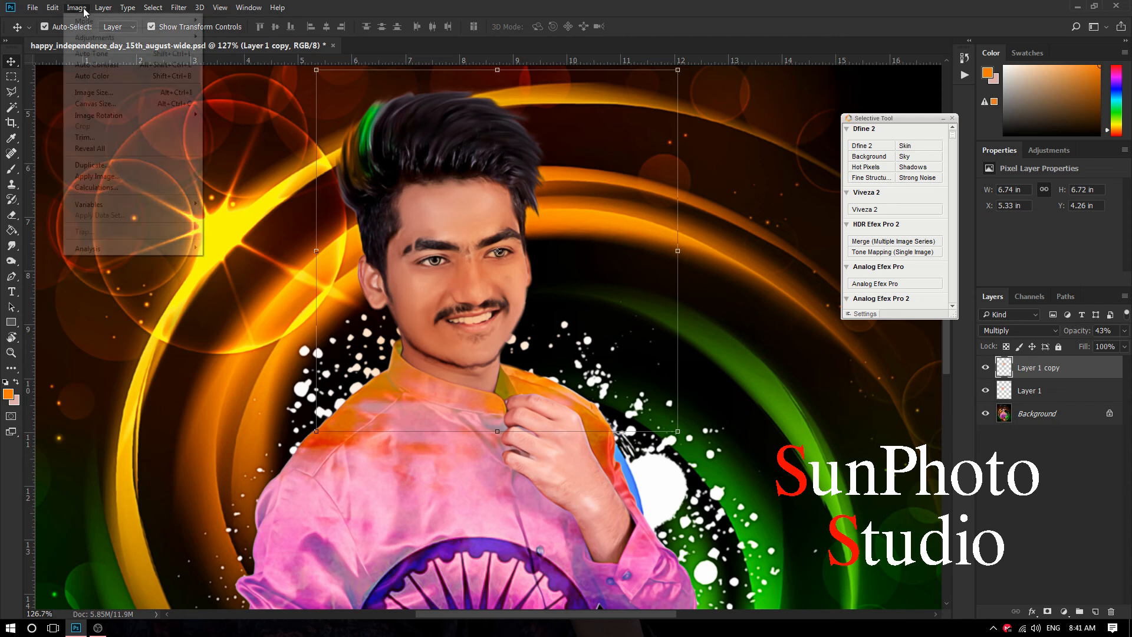
pyautogui.moveTo(106, 38)
pyautogui.click(260, 98)
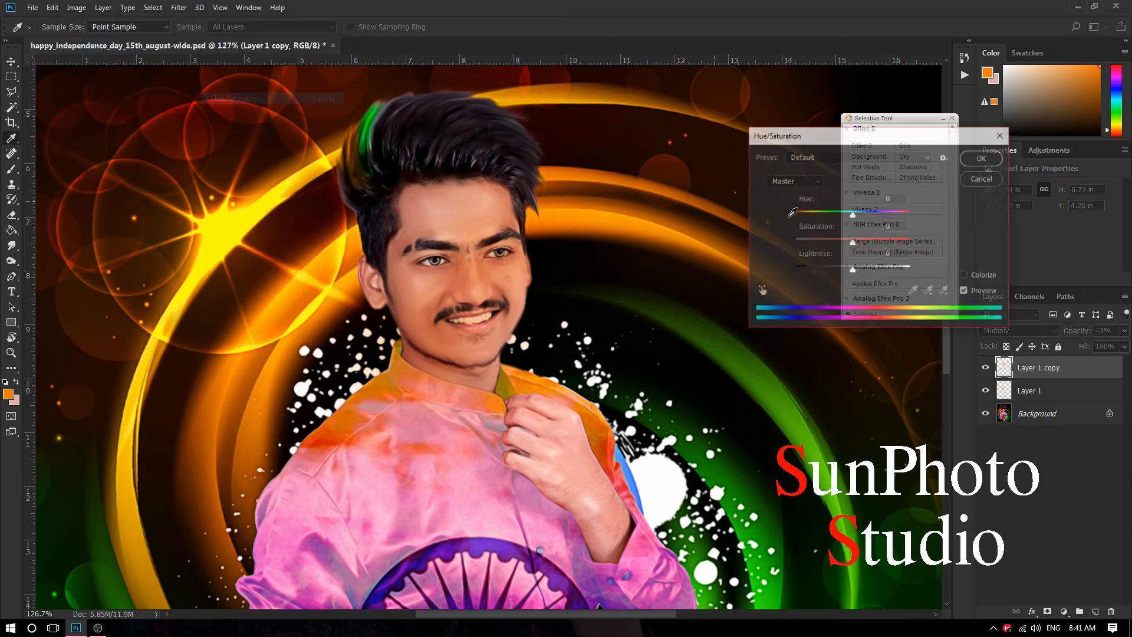
pyautogui.moveTo(856, 214); pyautogui.dragTo(872, 234)
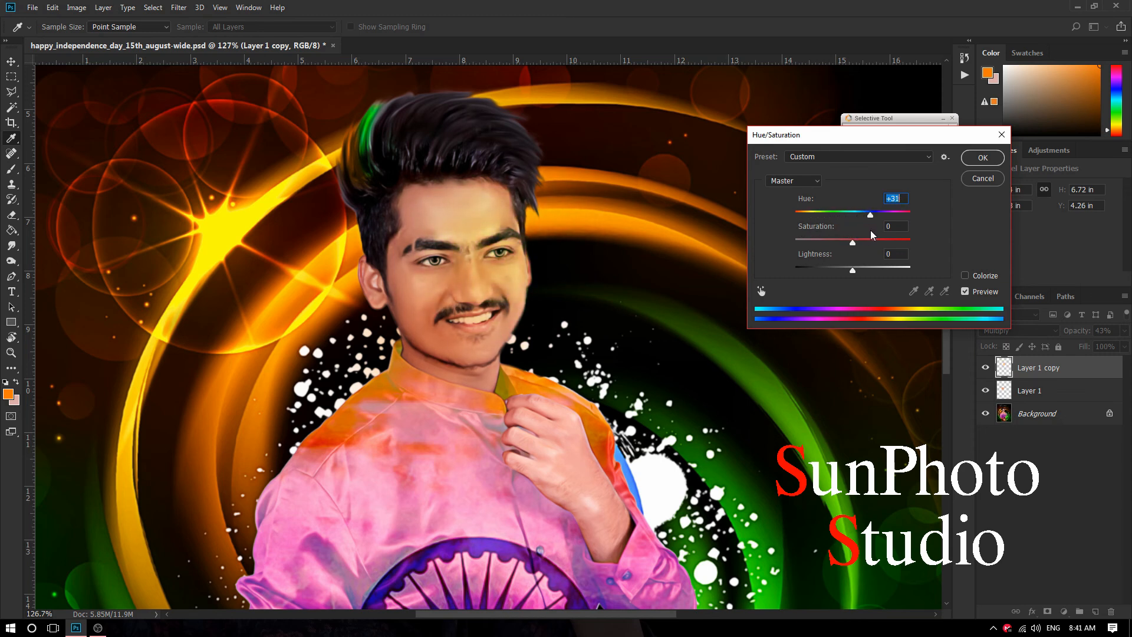
pyautogui.click(982, 158)
pyautogui.press('v')
pyautogui.moveTo(519, 275); pyautogui.dragTo(477, 187)
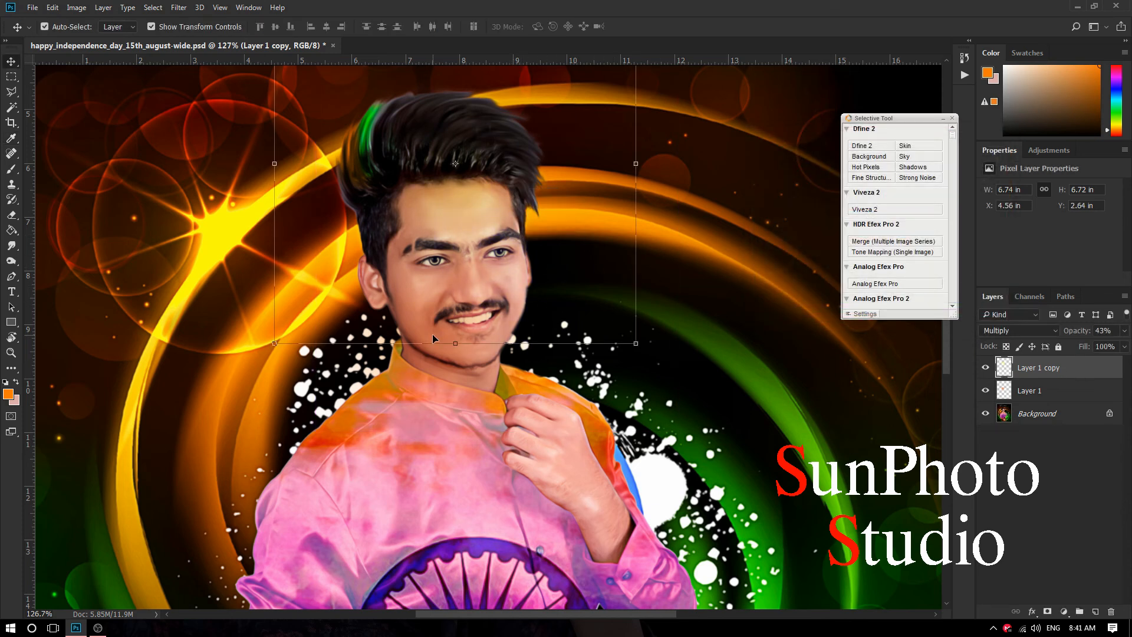
# Step: Nudge the original orange glow slightly lower on the neck and move the duplicate glow lower onto the face
pyautogui.click(433, 339)
pyautogui.hotkey('ctrl', 't')
pyautogui.moveTo(435, 363)
pyautogui.mouseDown()
pyautogui.moveTo(454, 387)
pyautogui.moveTo(442, 376)
pyautogui.mouseUp()
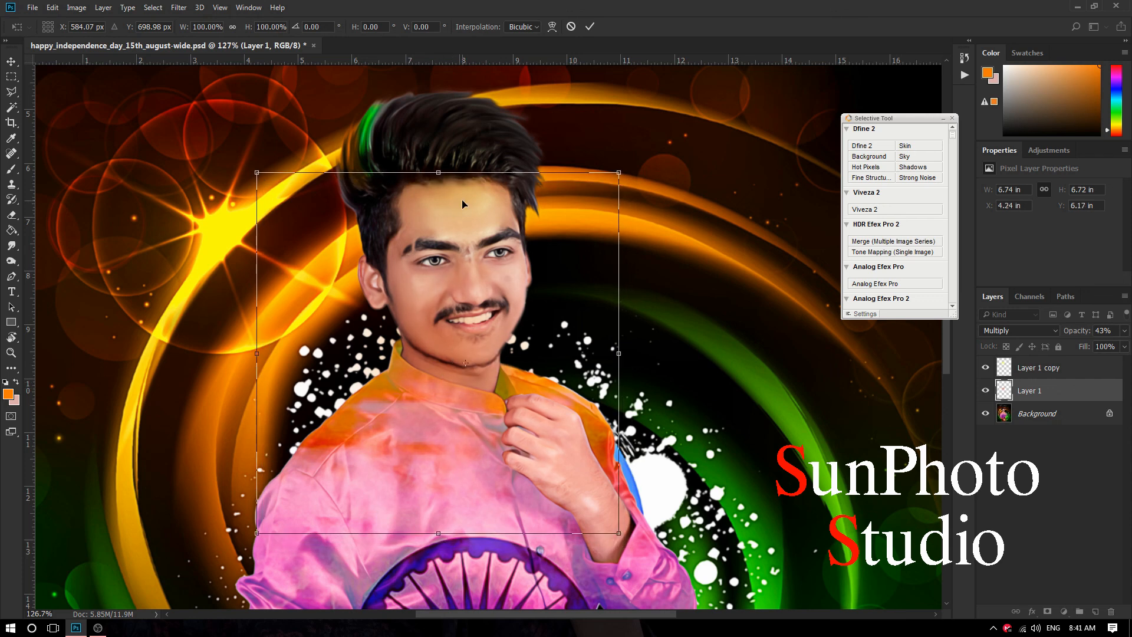
pyautogui.rightClick(461, 190)
pyautogui.click(759, 299)
pyautogui.press('Return')
pyautogui.hotkey('alt', ']')
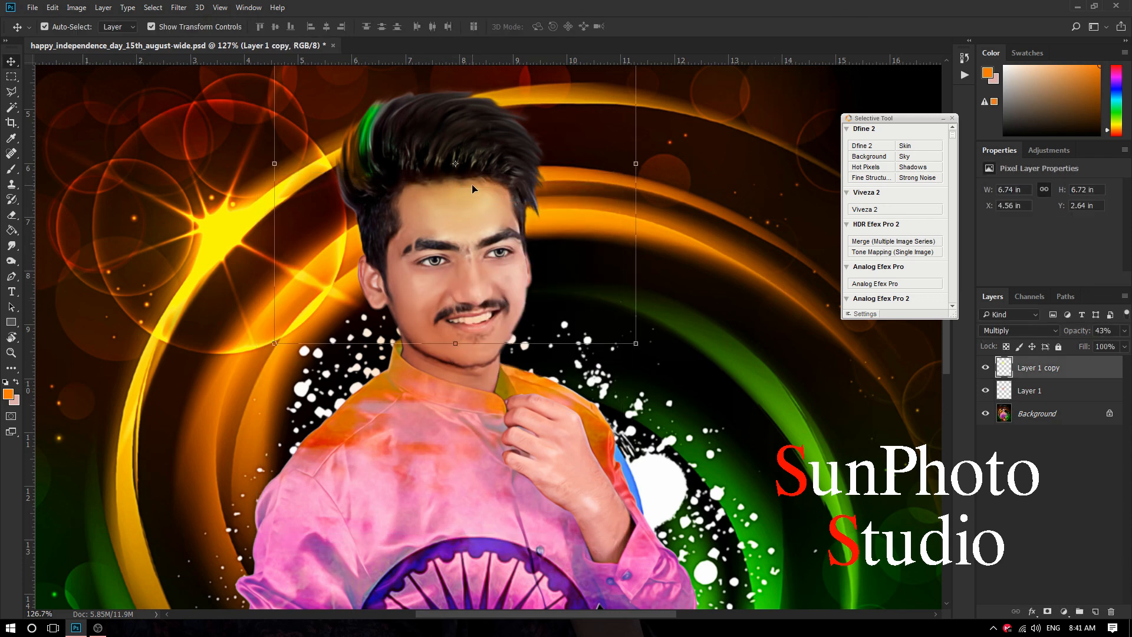
pyautogui.scroll(-5, 506, 236)
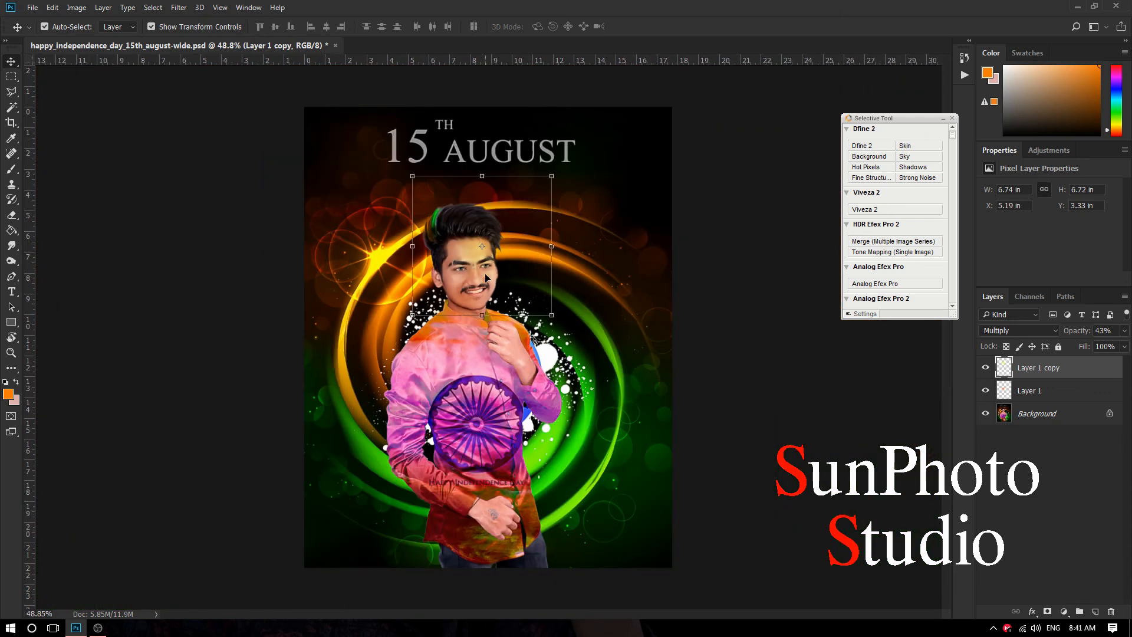
# Step: Select both glow layers together with the Background and merge all visible layers
pyautogui.click(534, 383)
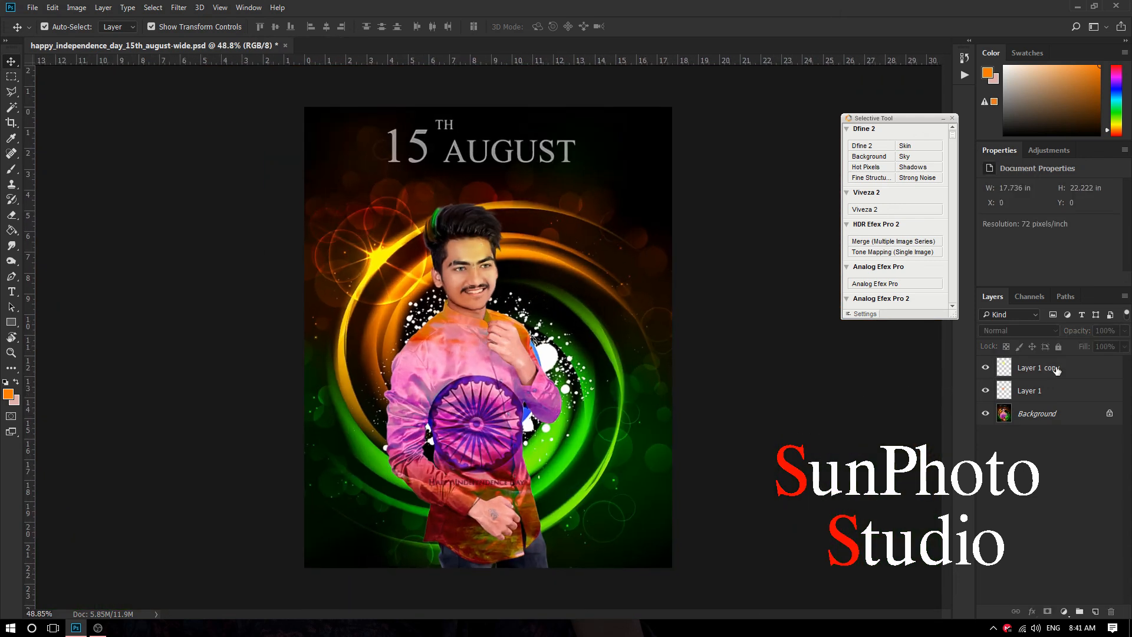
pyautogui.click(1056, 369)
pyautogui.keyDown('shift'); pyautogui.click(1031, 391); pyautogui.keyUp('shift')
pyautogui.rightClick(1033, 400)
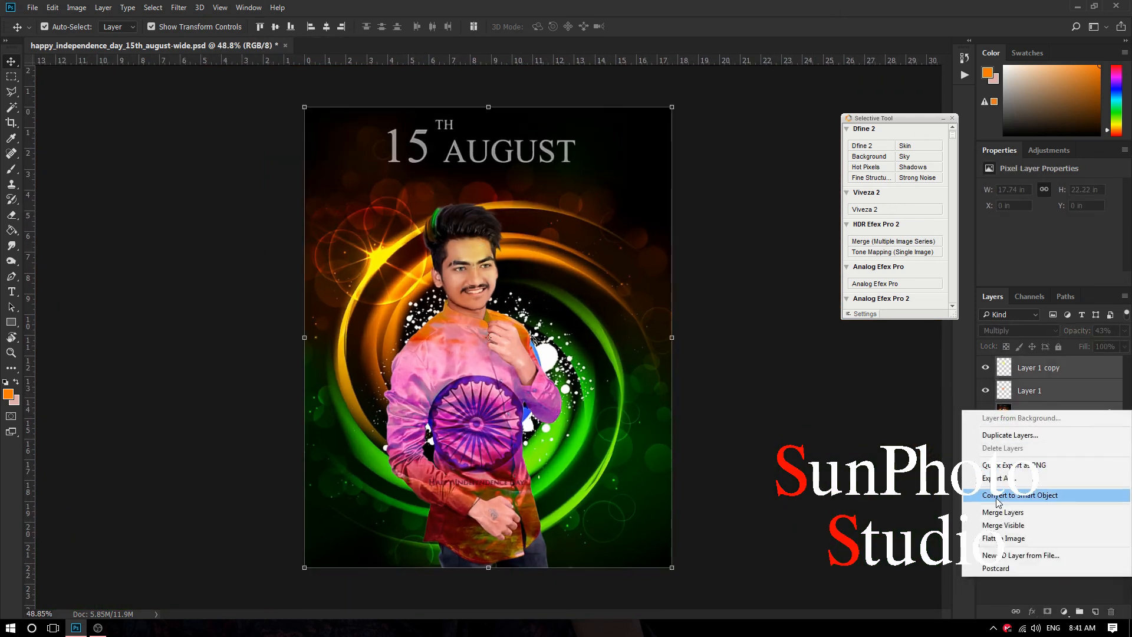
pyautogui.click(1003, 524)
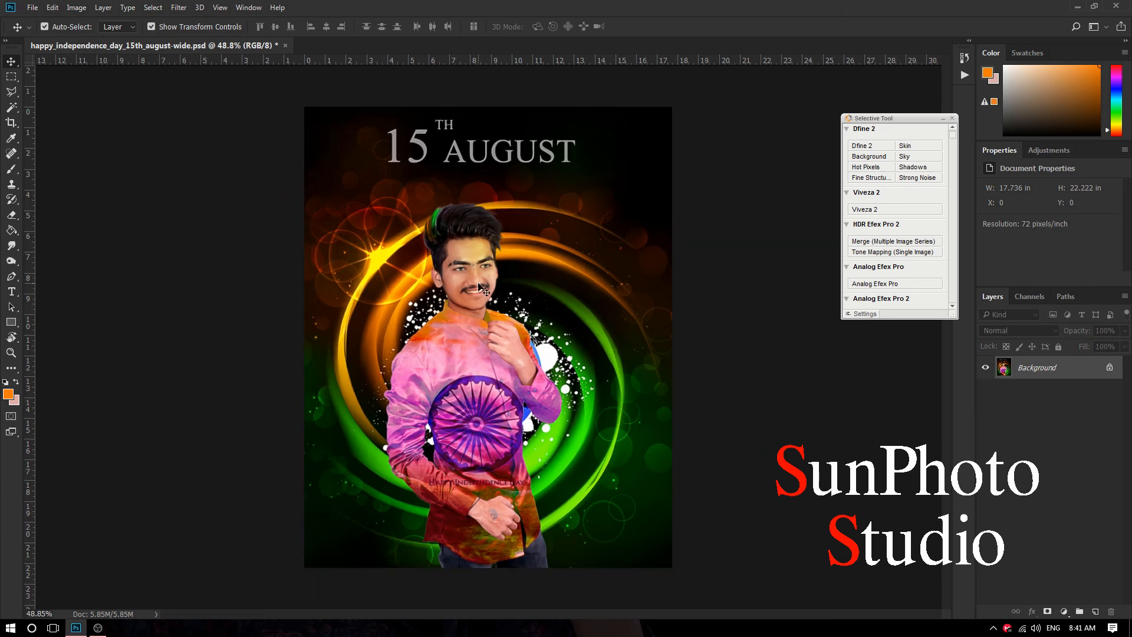
# Step: Save the finished composite to the Desktop as the JPEG file 01 at Maximum quality 12
pyautogui.click(33, 7)
pyautogui.click(62, 139)
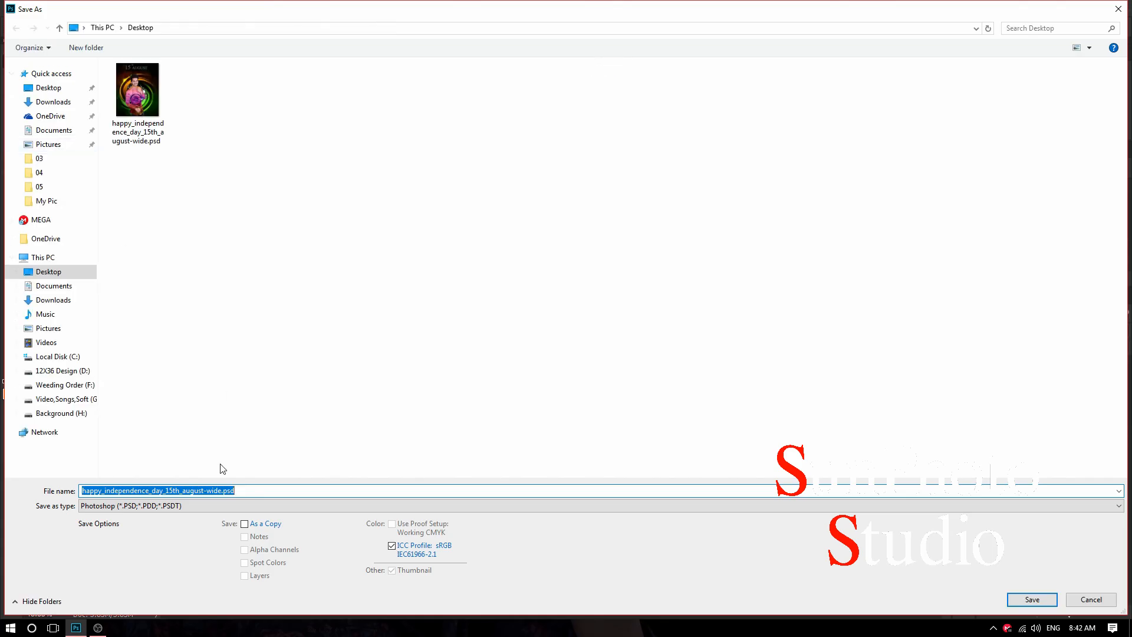
pyautogui.click(141, 507)
pyautogui.click(168, 387)
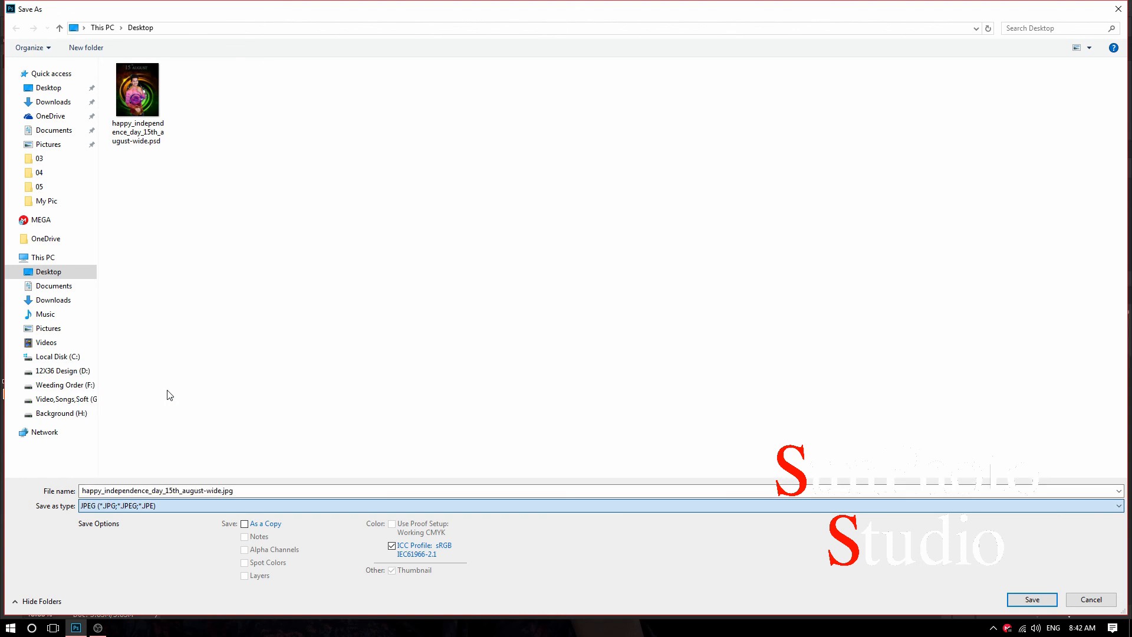
pyautogui.hotkey('shift', 'Tab')
pyautogui.write('0')
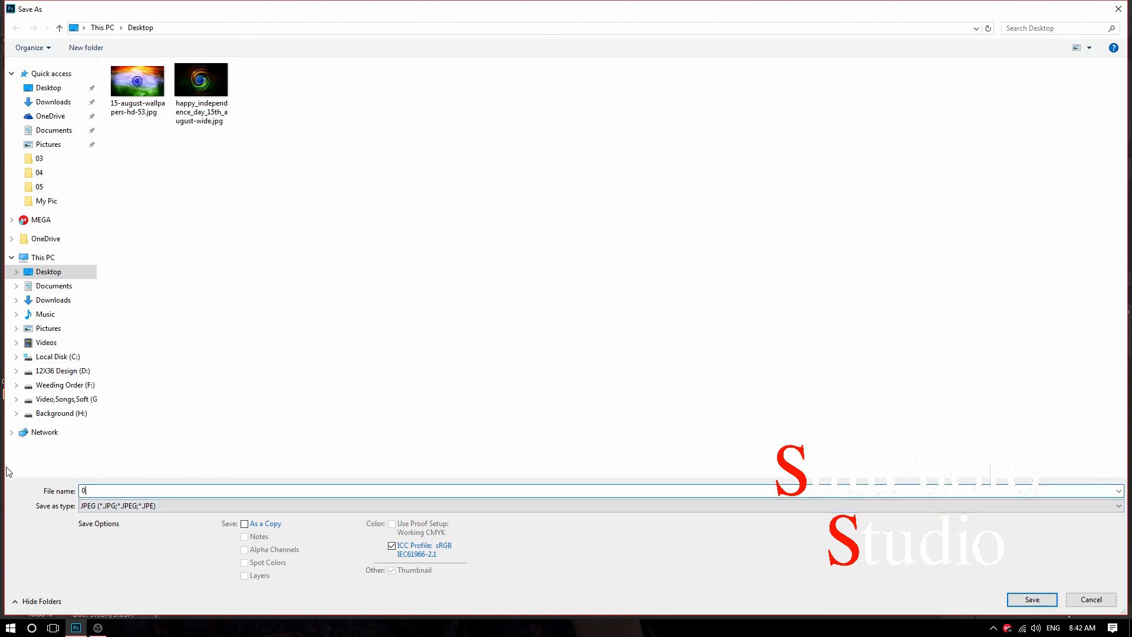
pyautogui.click(1024, 602)
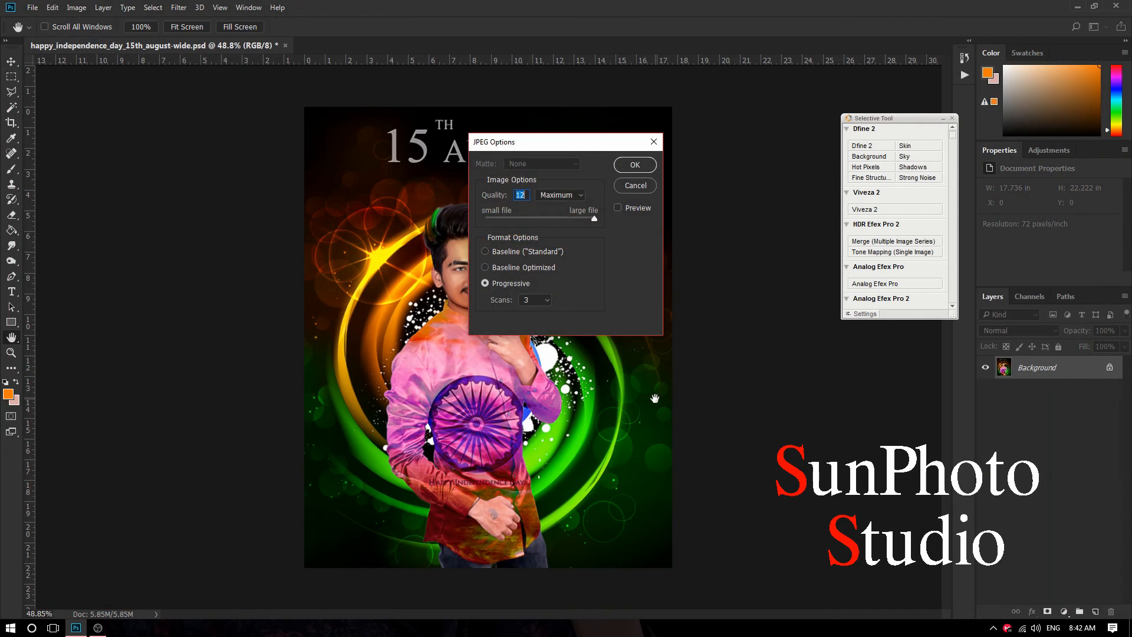
pyautogui.click(637, 168)
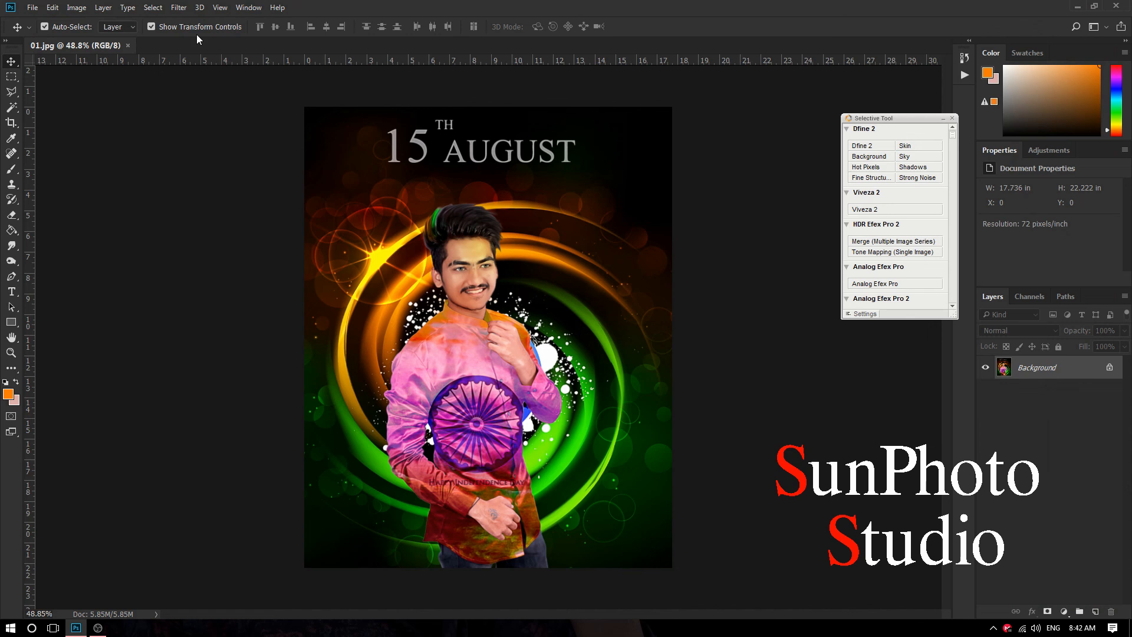
# Step: Open the original photo IMG_9501.JPG from the My Pic folder inside FHOTOSHOP EDITING on the G: drive
pyautogui.click(34, 7)
pyautogui.click(54, 32)
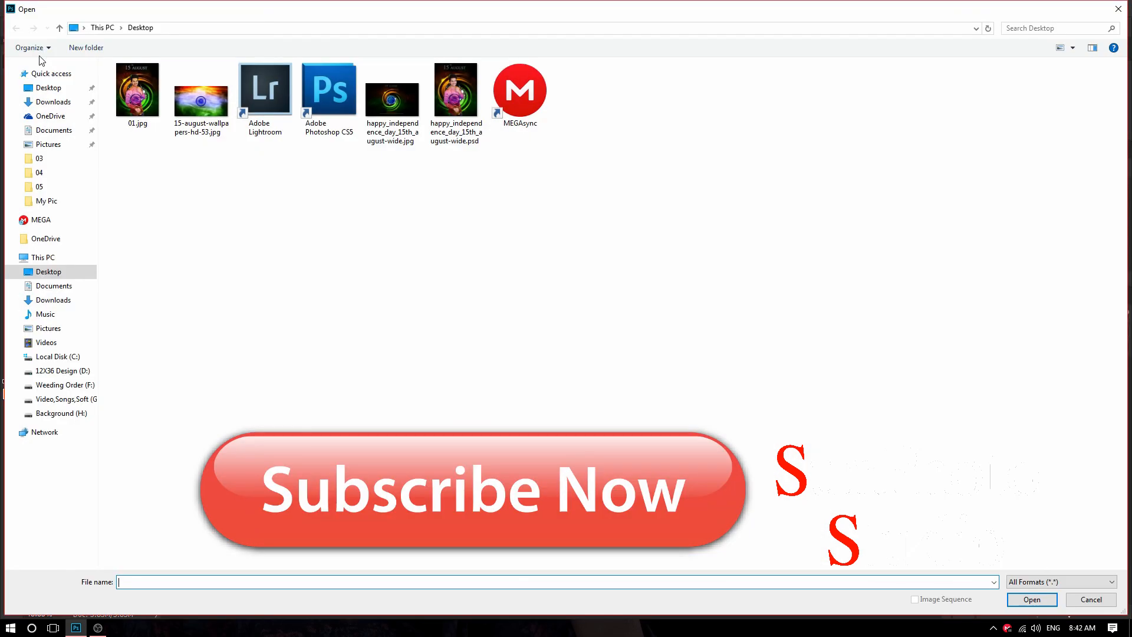
pyautogui.click(89, 399)
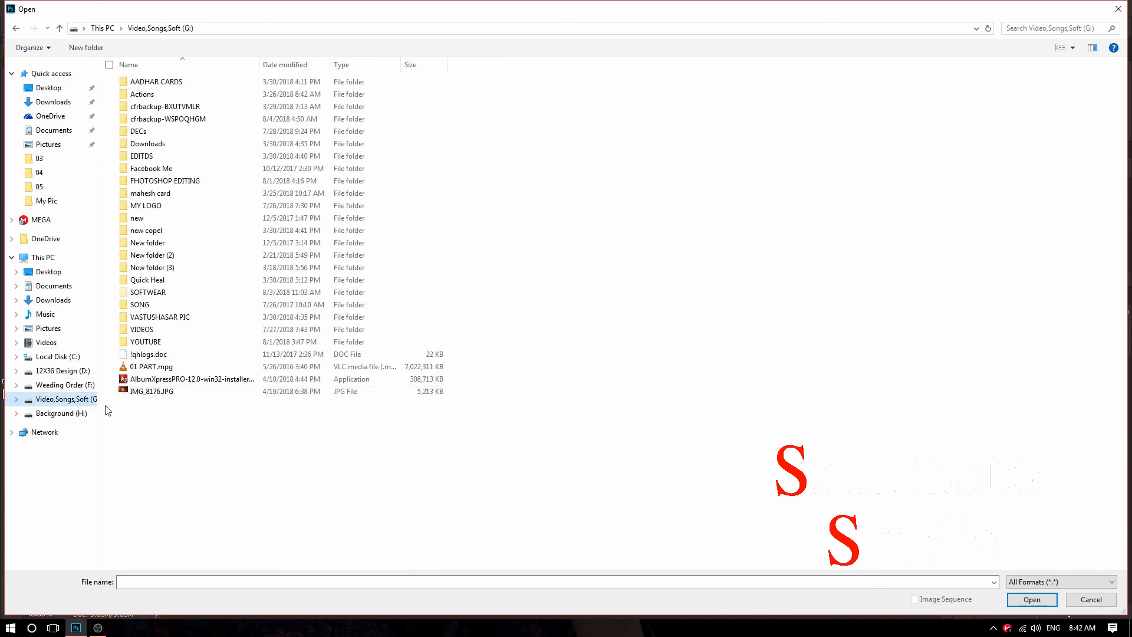
pyautogui.click(171, 184)
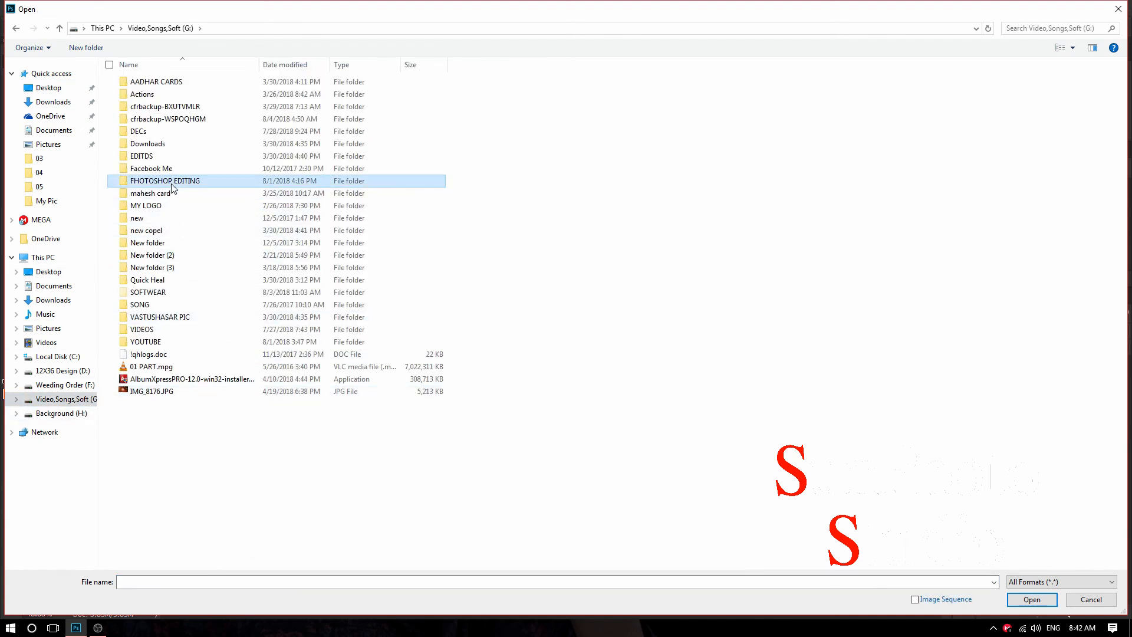
pyautogui.doubleClick(172, 185)
pyautogui.doubleClick(155, 168)
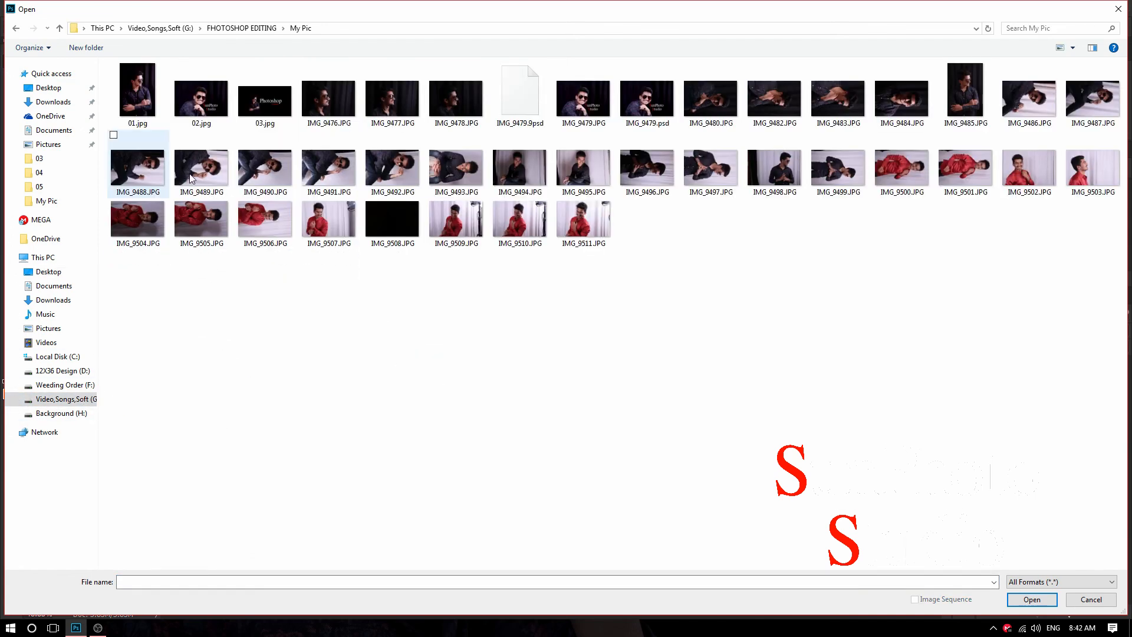
pyautogui.click(962, 172)
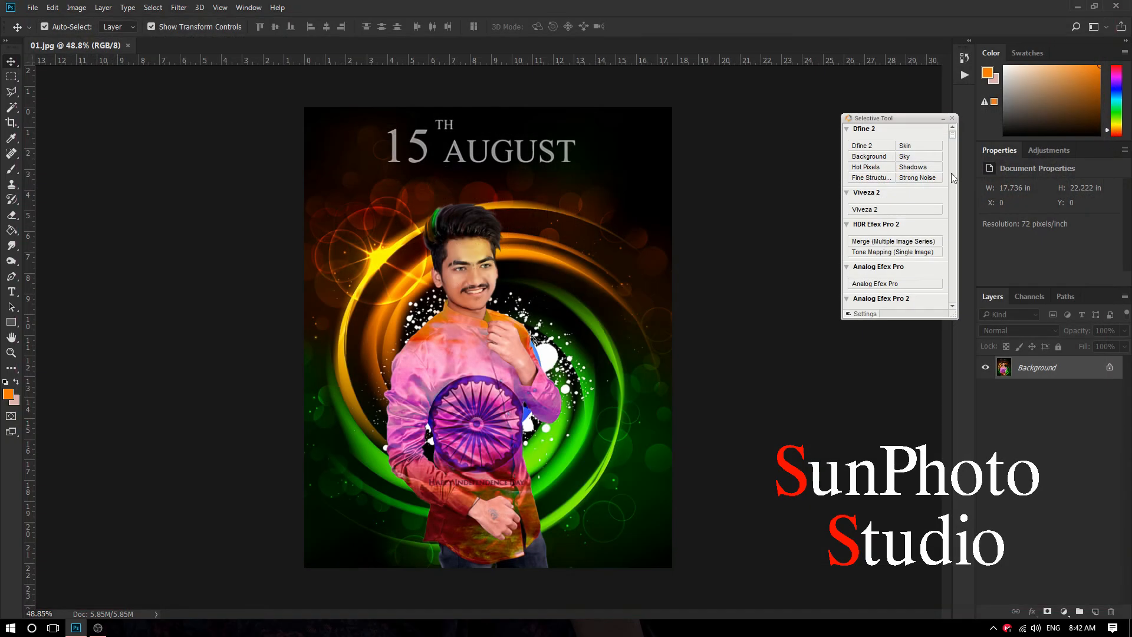
# Step: Compare the finished 01.jpg composite with the original photo IMG_9501.JPG
pyautogui.click(94, 47)
pyautogui.click(193, 47)
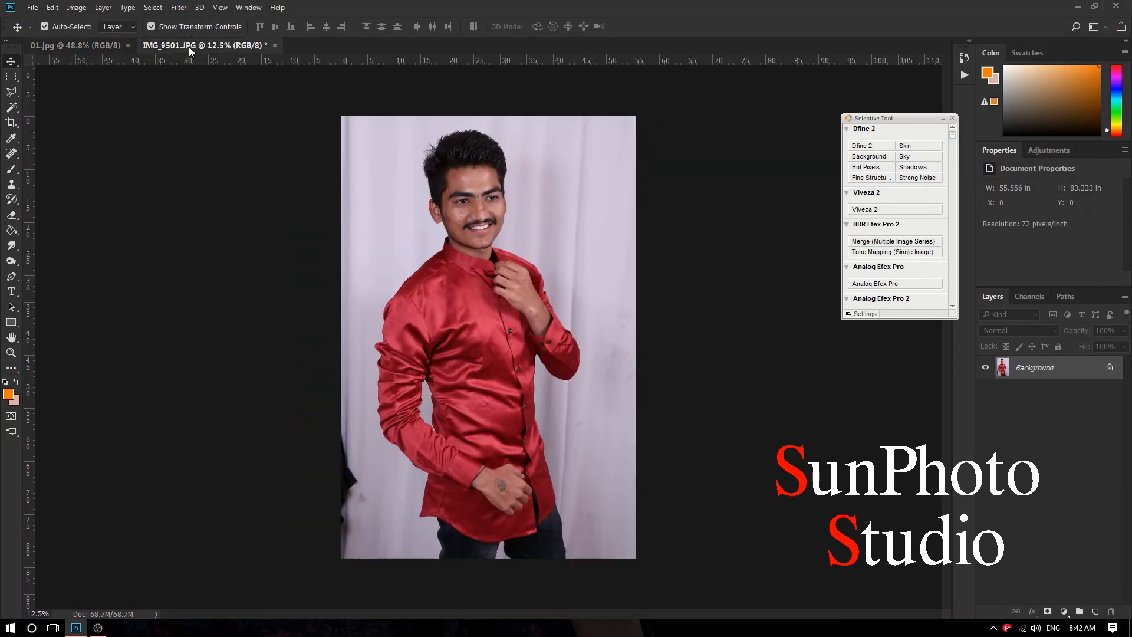
pyautogui.click(96, 44)
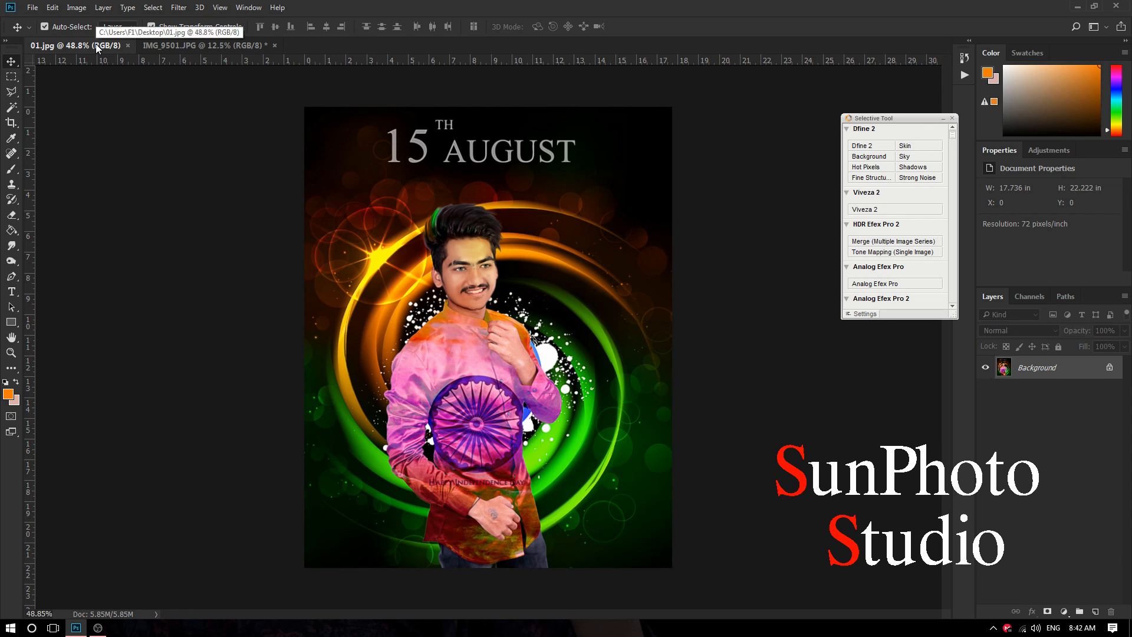